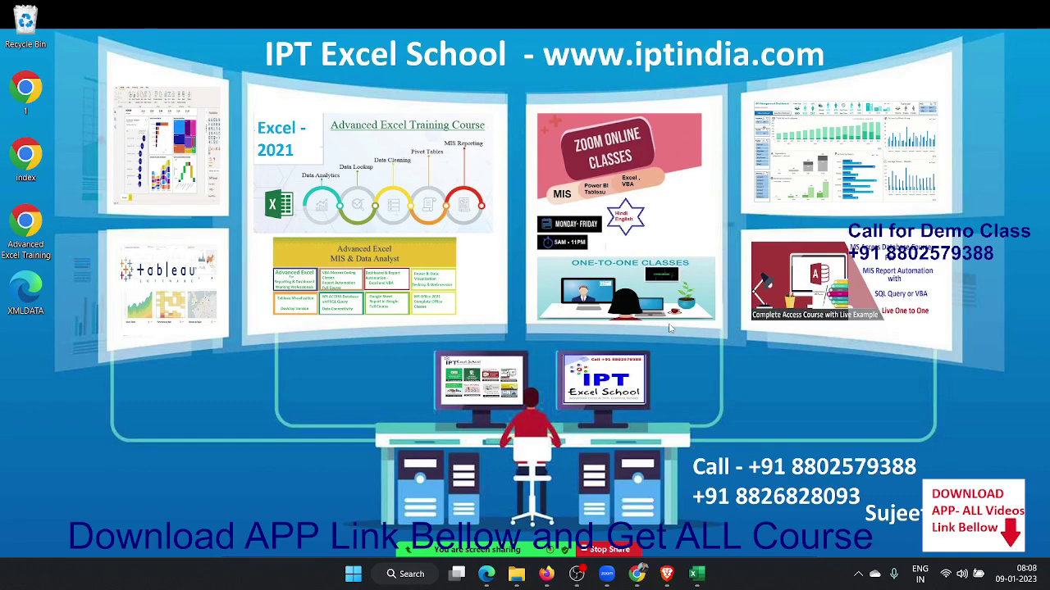
In the Show in Charts workbook, enter 100% in B3 below the 25%, then select B2:B3.
key(alt+Tab)
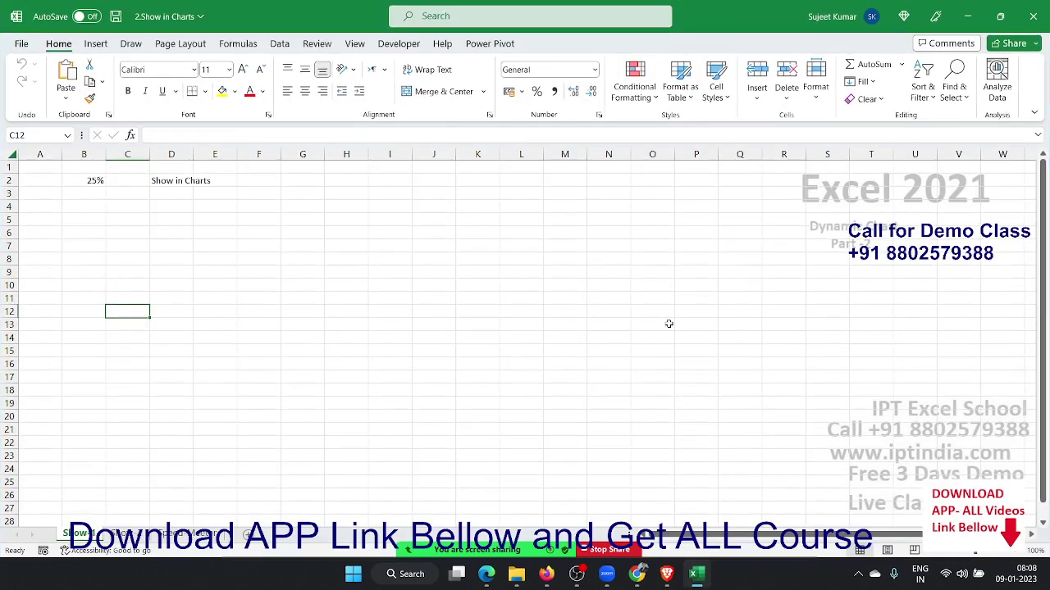
click(168, 259)
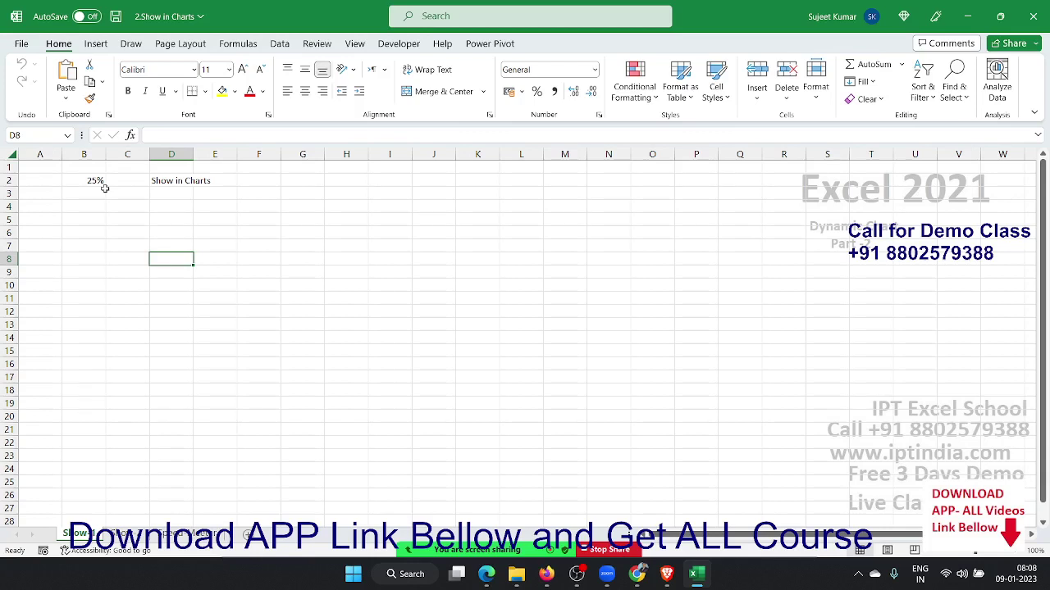
click(83, 178)
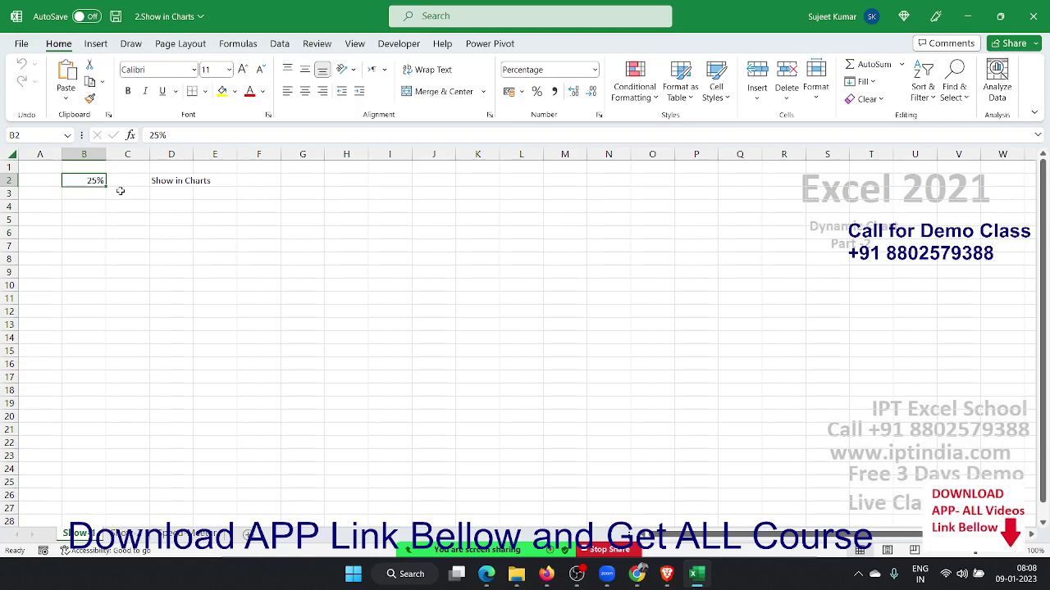
key(Down)
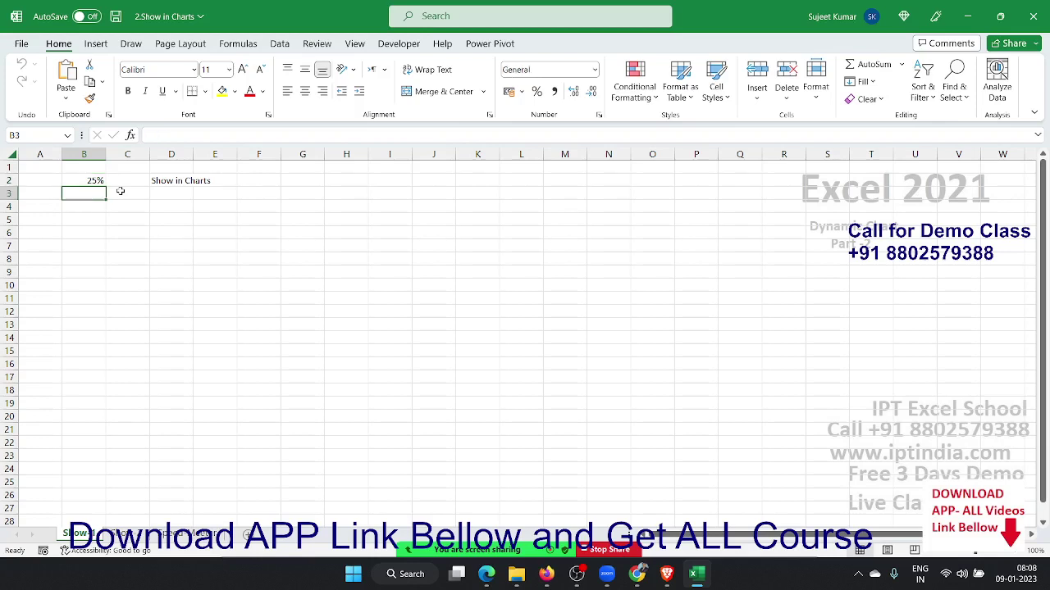
key(Up)
key(Down)
key(Up)
key(Down)
text(1)
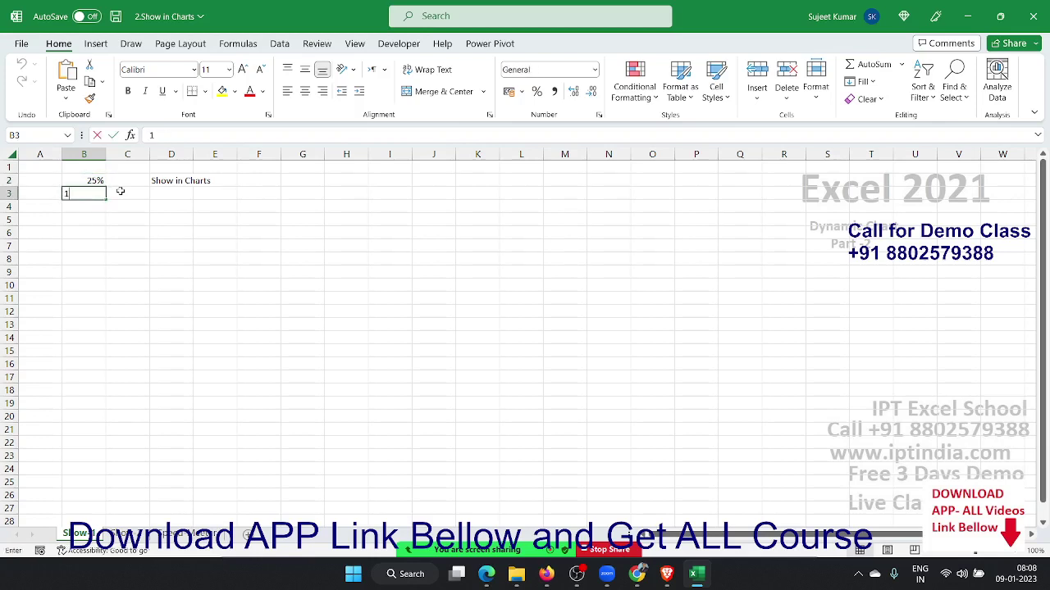
text(00%)
key(Return)
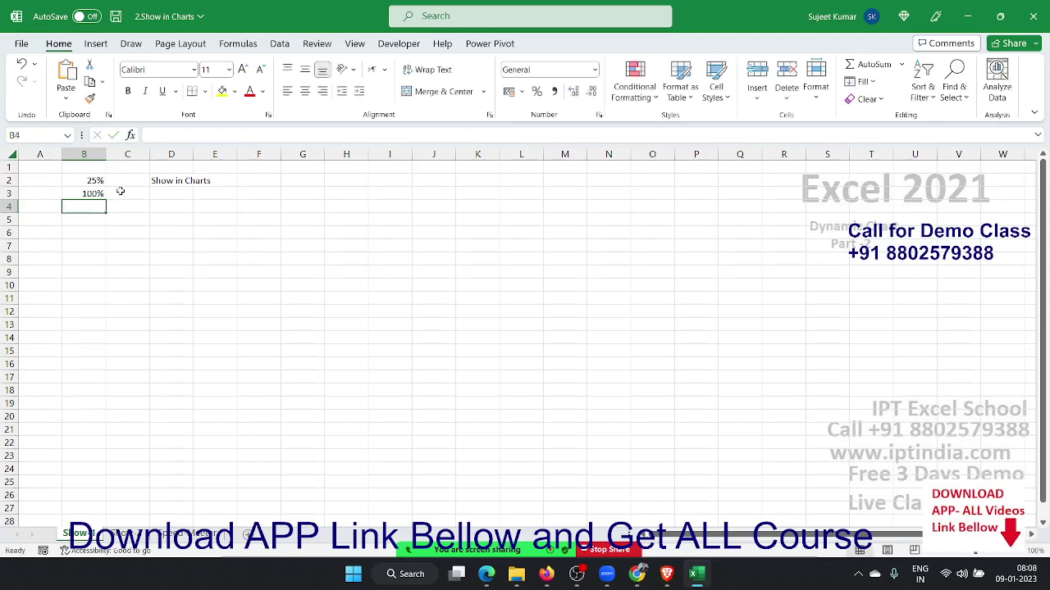
key(Up)
key(Up)
key(shift+Down)
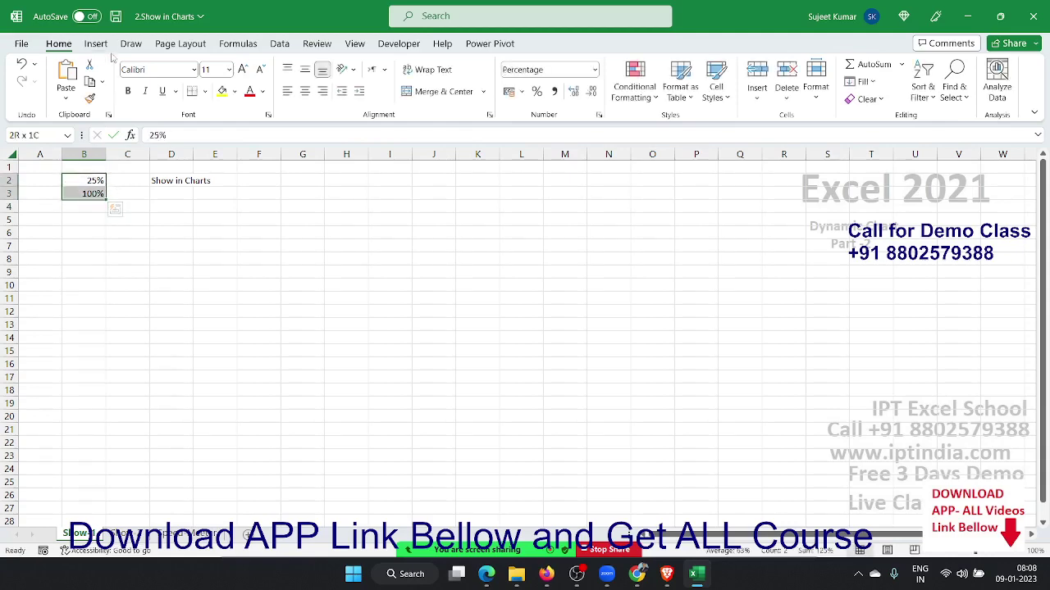
Insert a clustered column chart of B2:B3, move and enlarge it, and switch row/column.
click(96, 43)
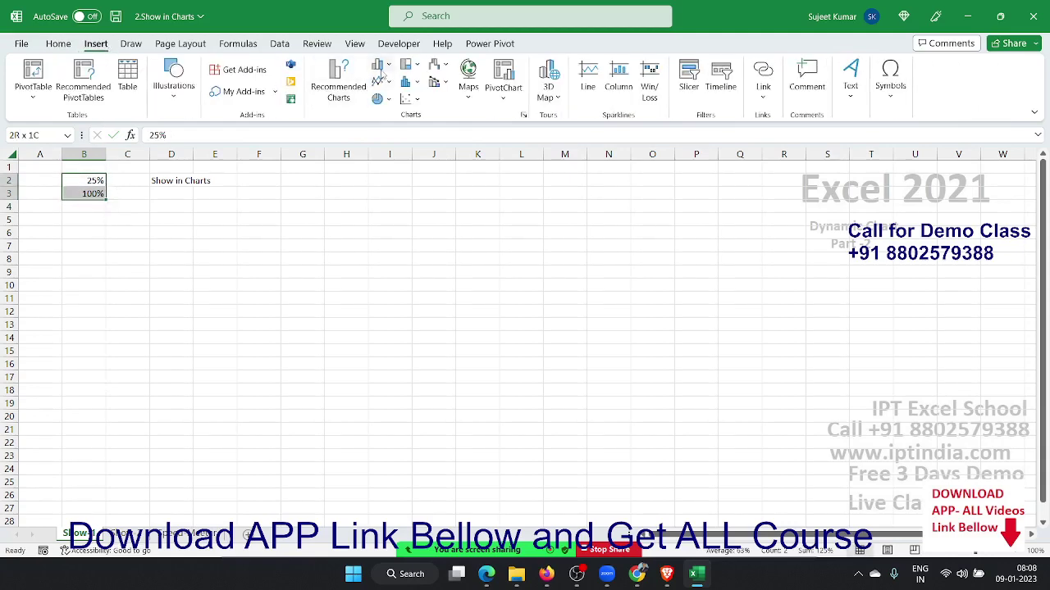
click(378, 65)
click(428, 184)
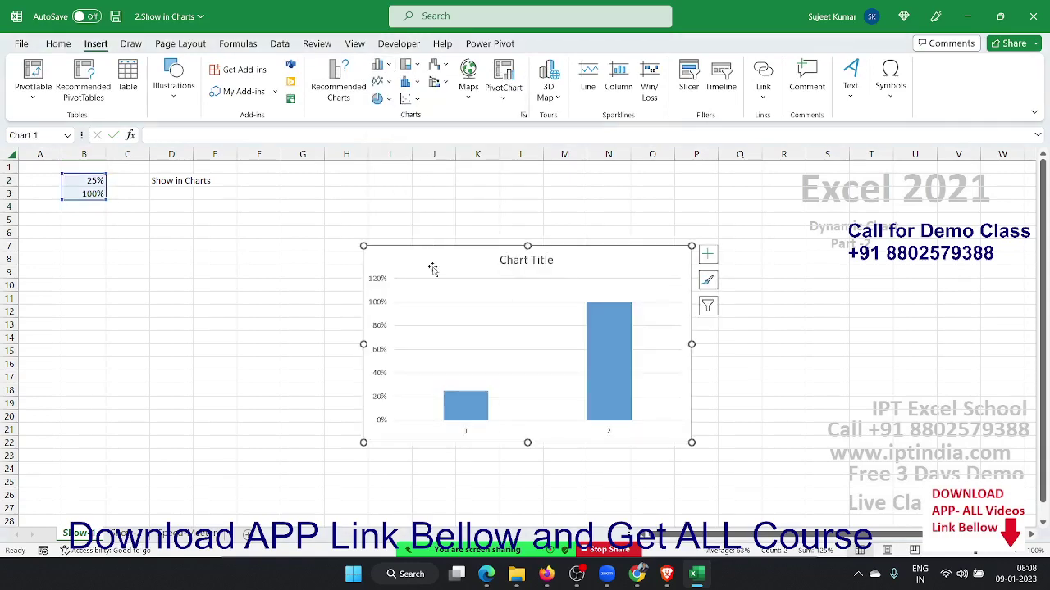
drag(432, 267, 293, 254)
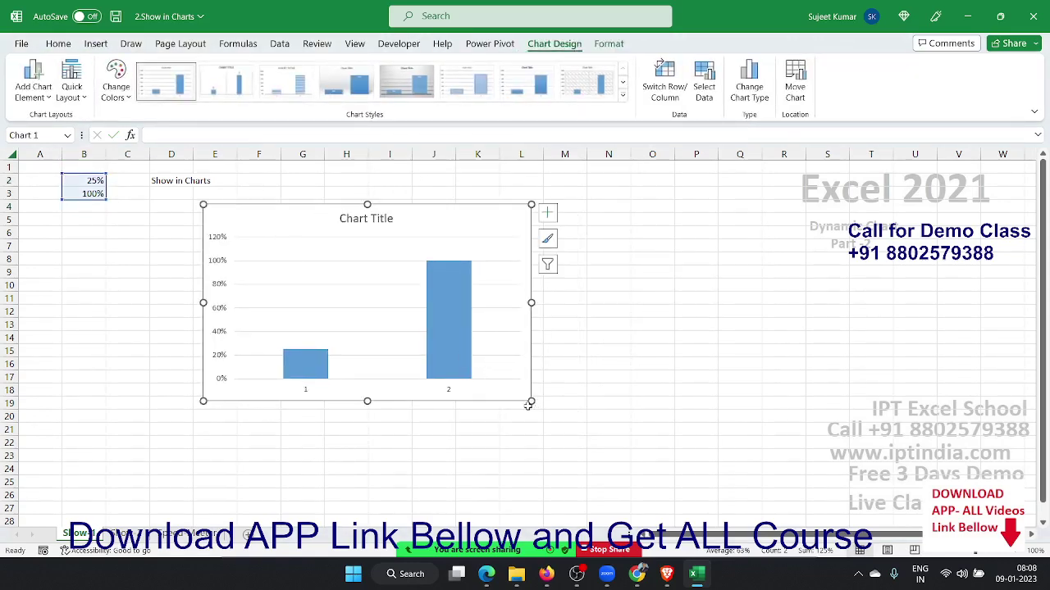
drag(531, 401, 605, 451)
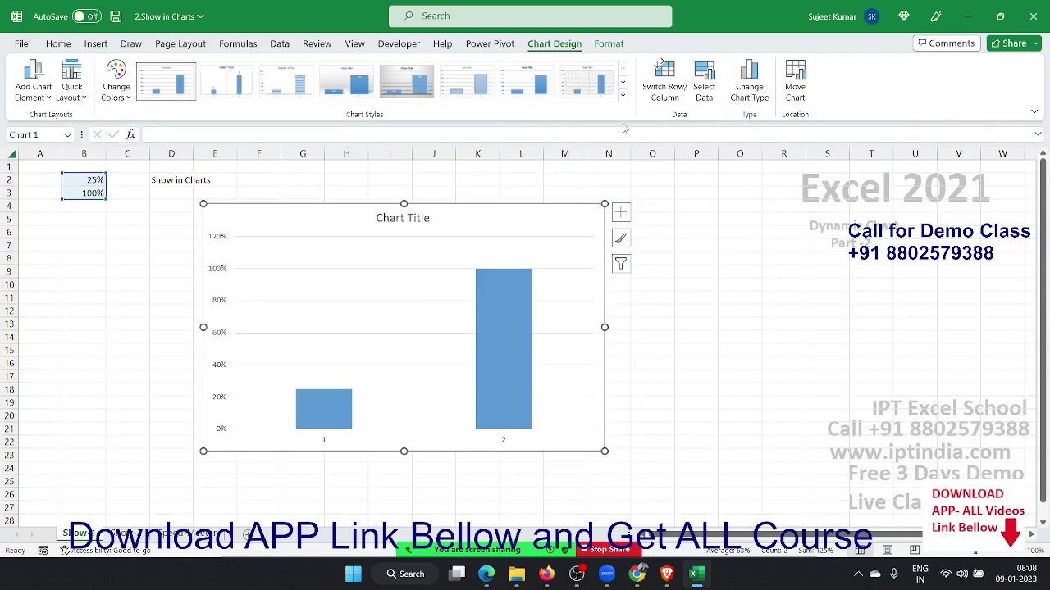
click(664, 86)
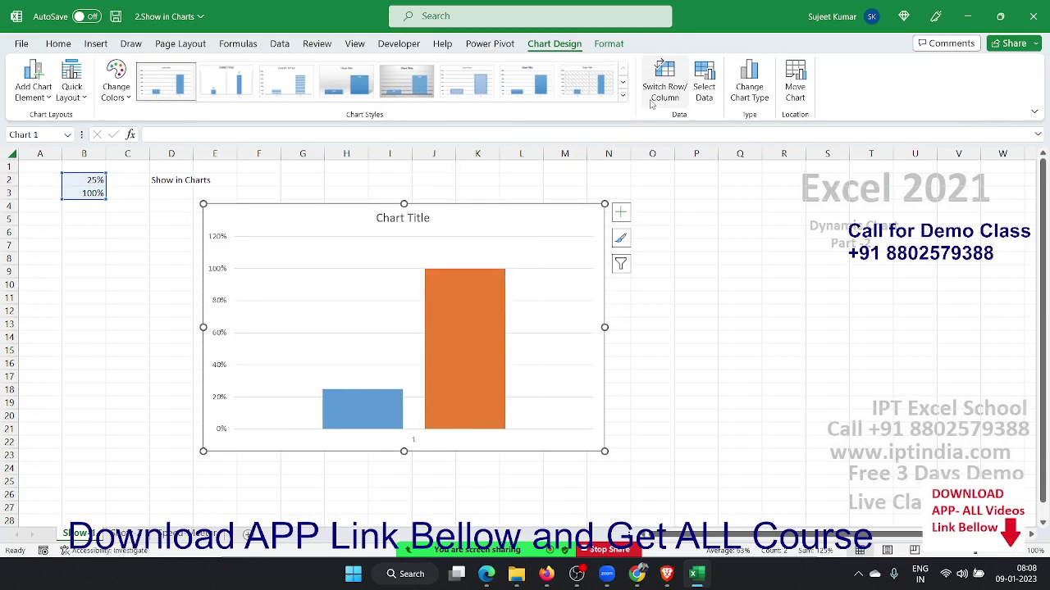
Set the orange series to 100% overlap and 203% gap width, and stretch the chart downward.
right_click(428, 341)
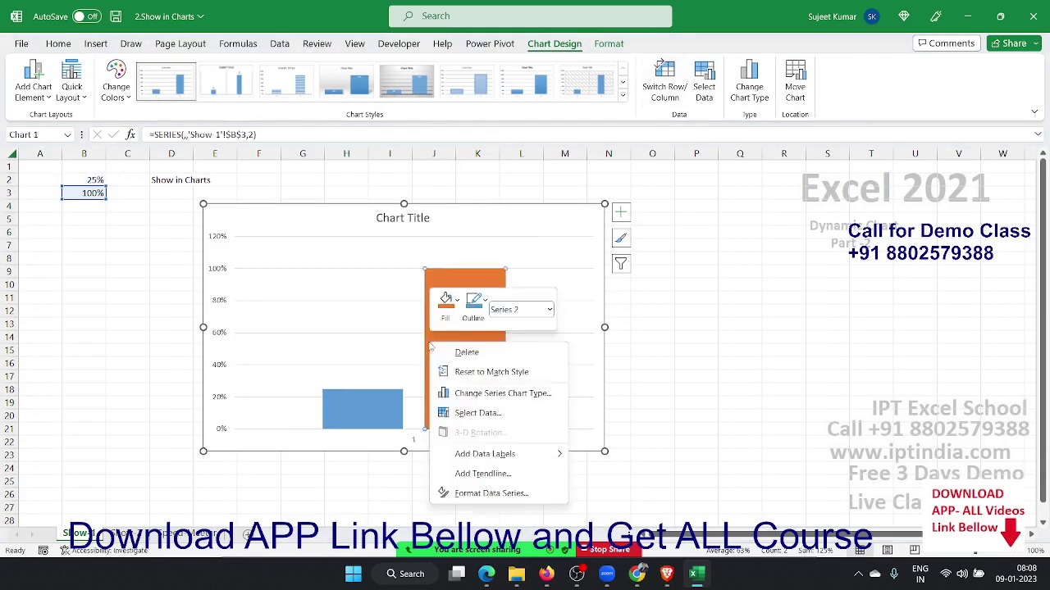
click(500, 493)
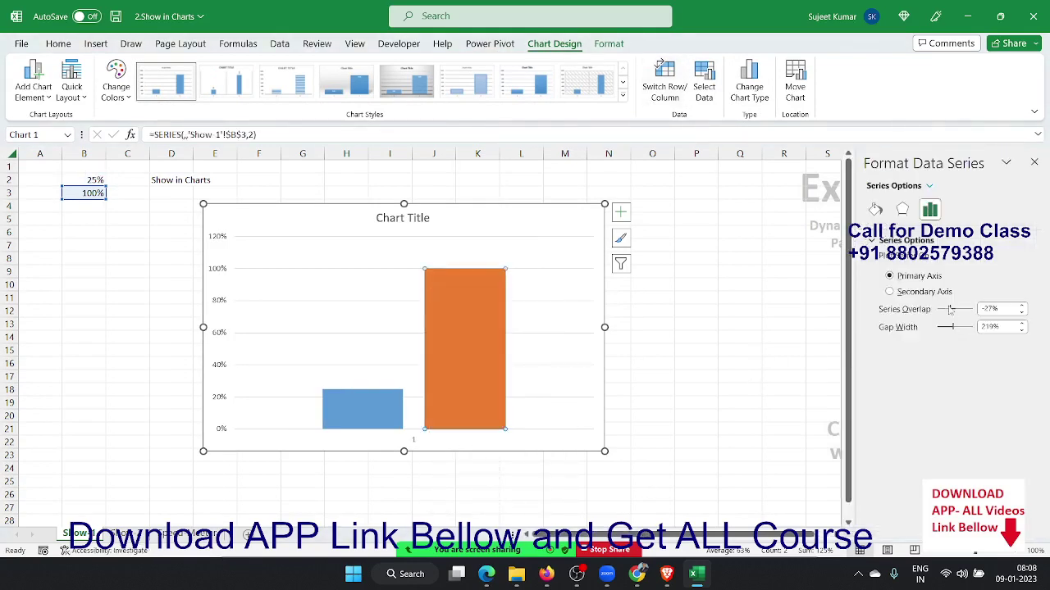
mouse_move(951, 310)
mouse_down()
mouse_move(888, 309)
mouse_move(973, 309)
mouse_up()
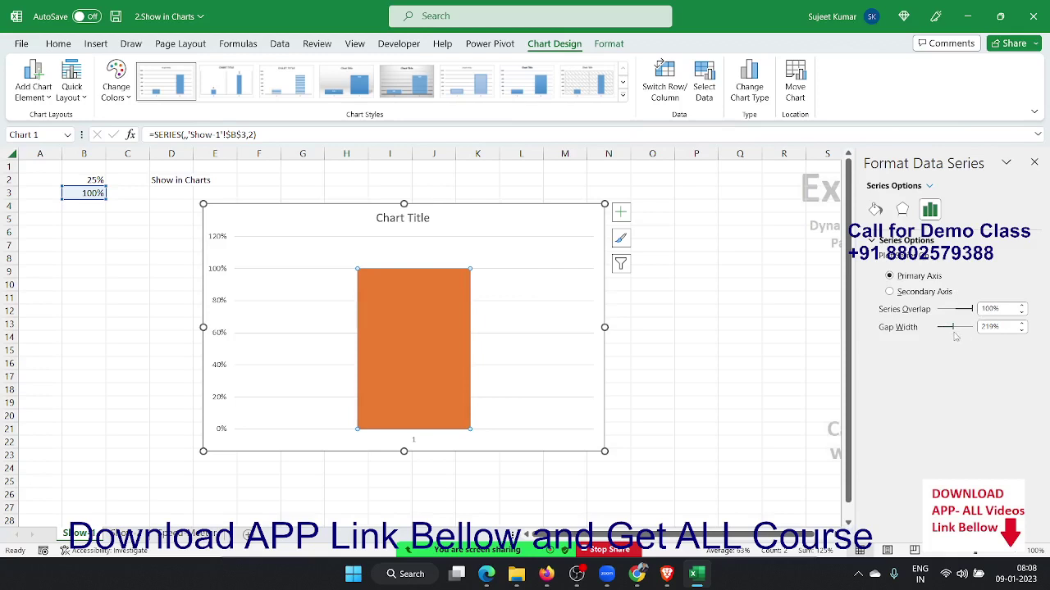
mouse_move(954, 329)
mouse_down()
mouse_move(937, 329)
mouse_move(946, 329)
mouse_up()
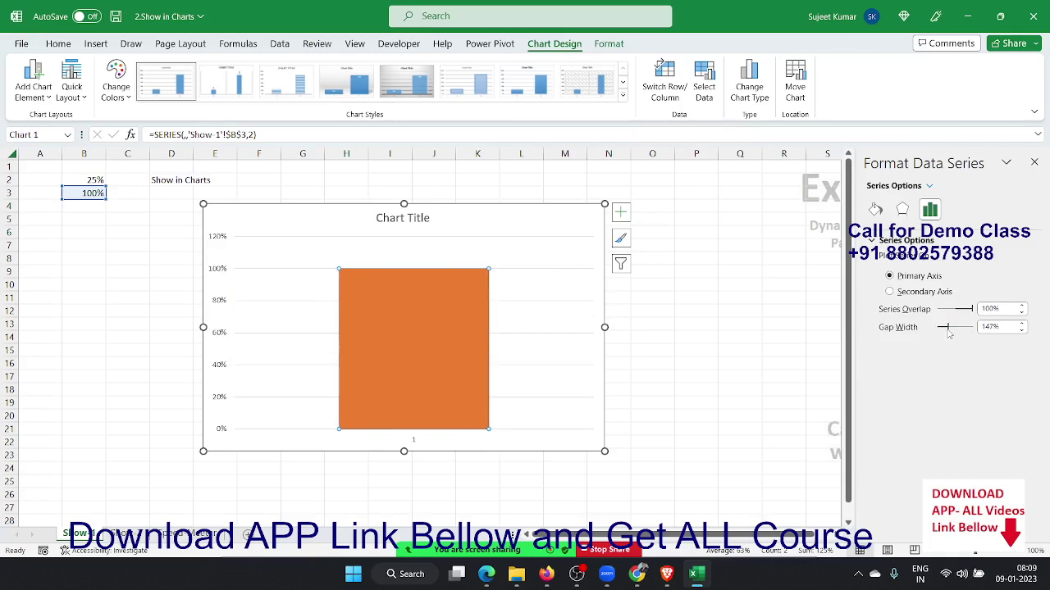
drag(949, 328, 952, 328)
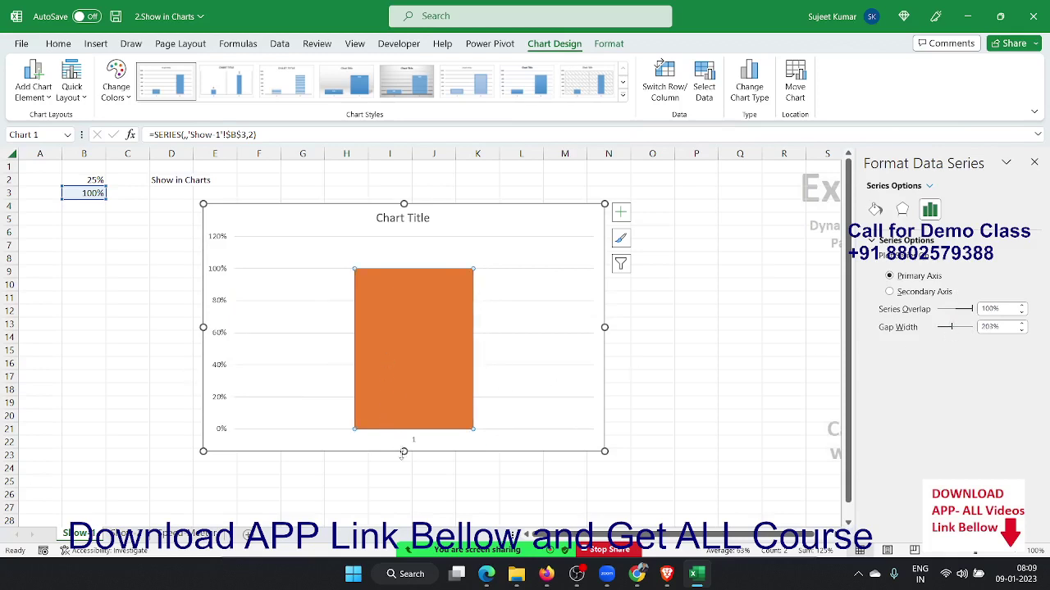
drag(403, 451, 403, 494)
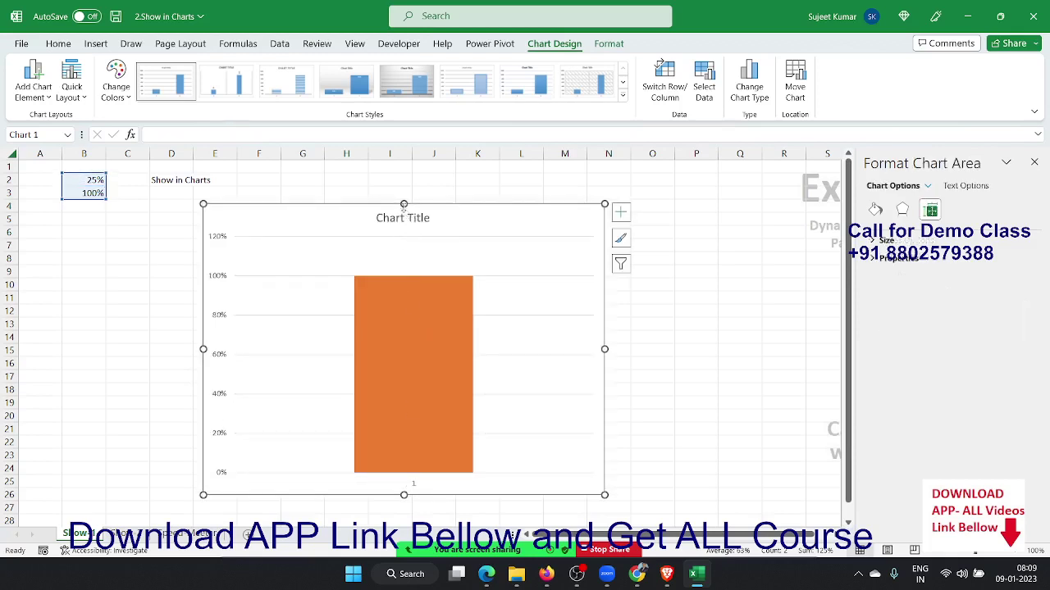
Extend the chart upward and delete the vertical axis labels and major gridlines.
drag(404, 203, 404, 185)
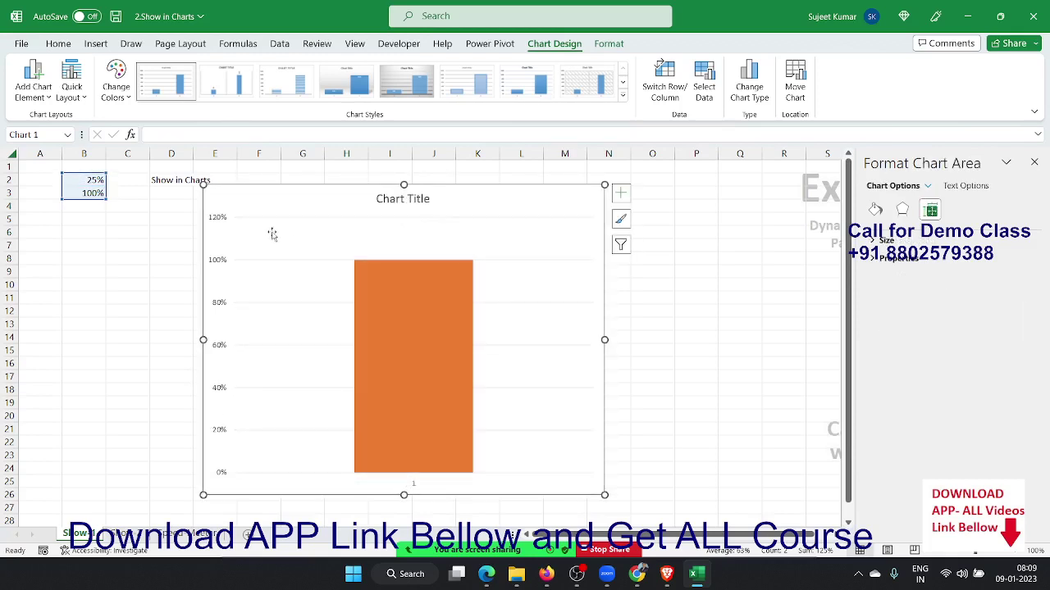
click(217, 220)
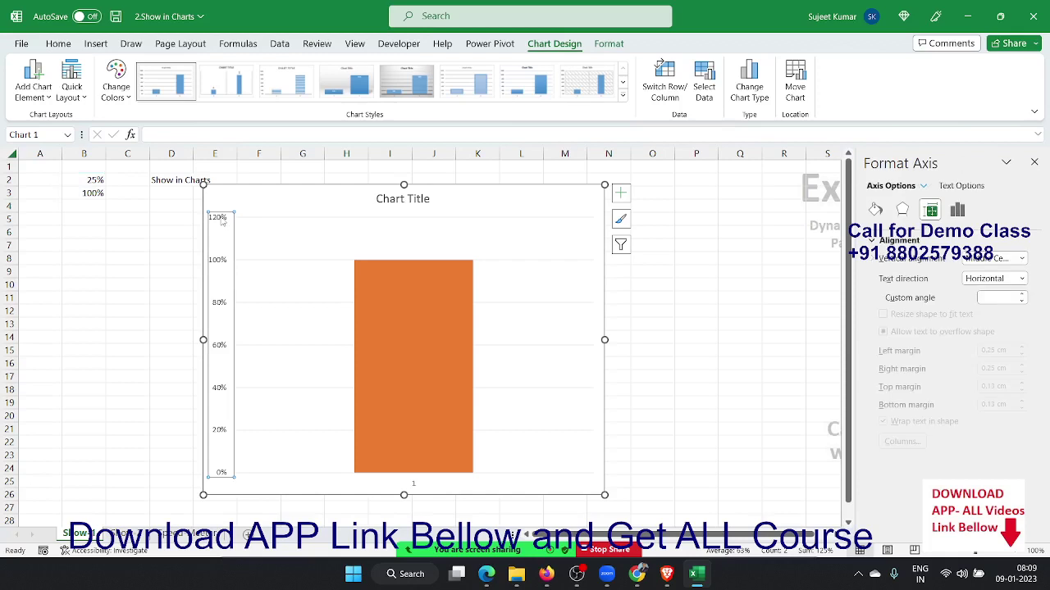
key(Delete)
click(505, 265)
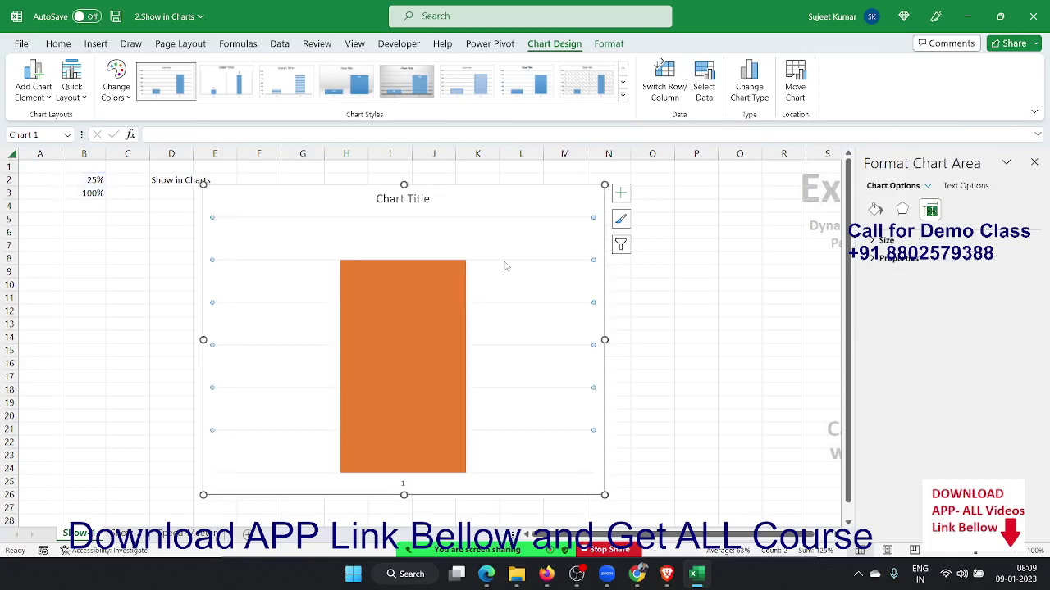
key(Delete)
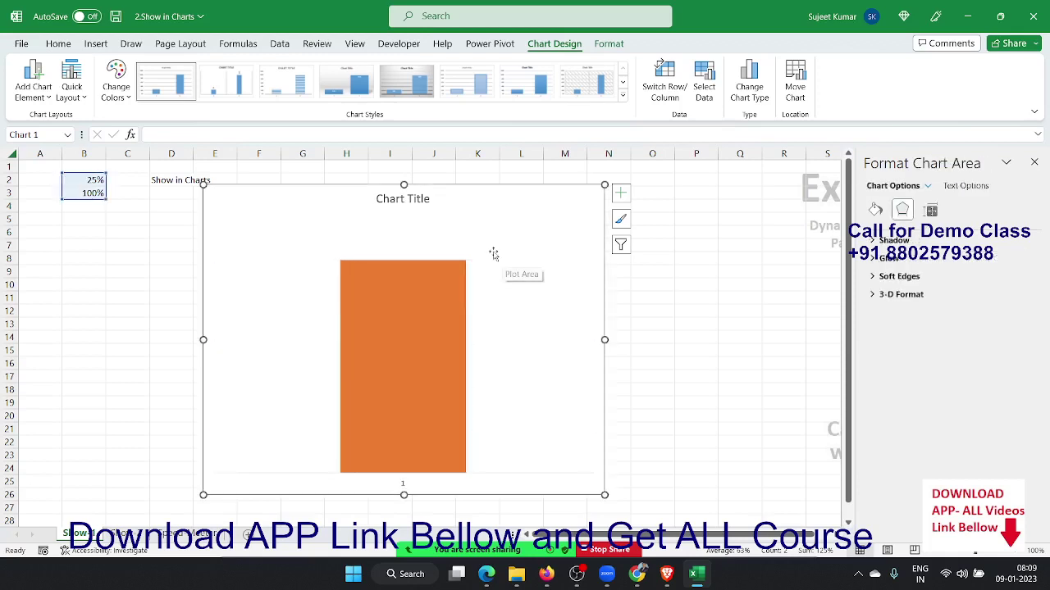
Delete the chart title and the horizontal axis, leaving only the bar.
click(419, 199)
key(Delete)
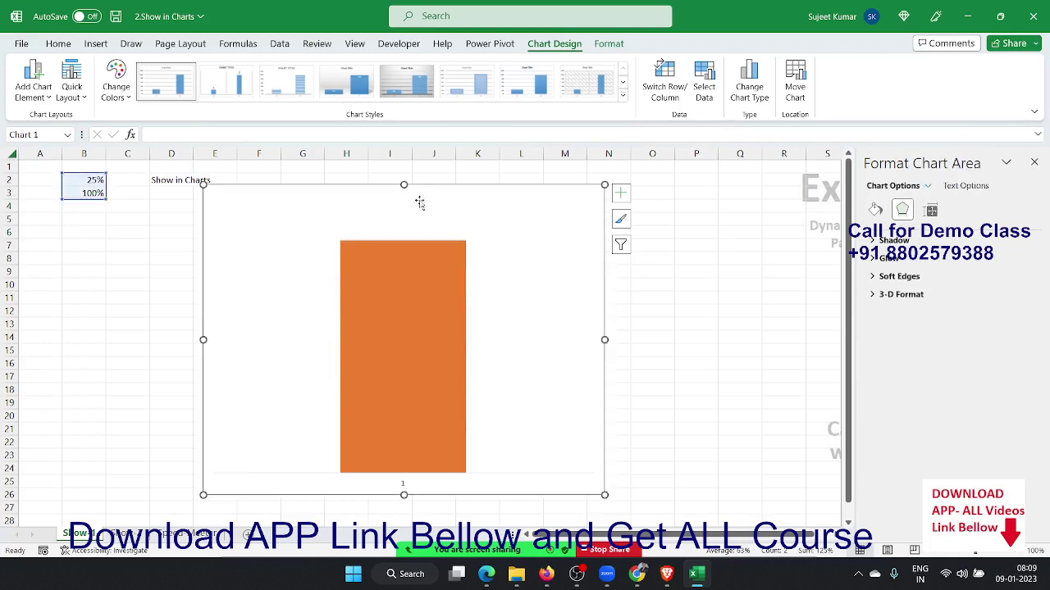
click(548, 367)
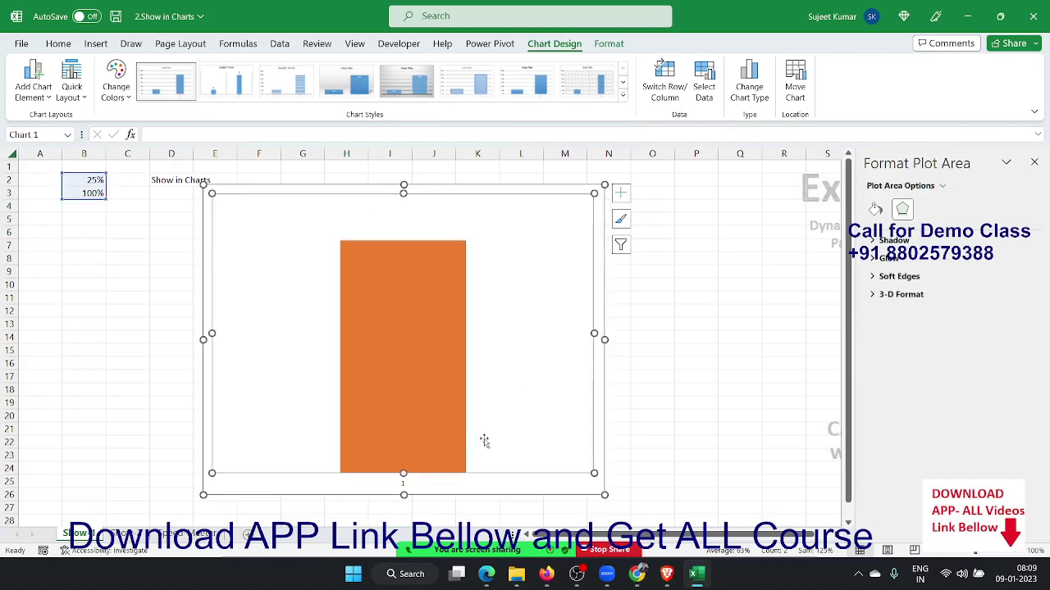
click(402, 484)
click(406, 484)
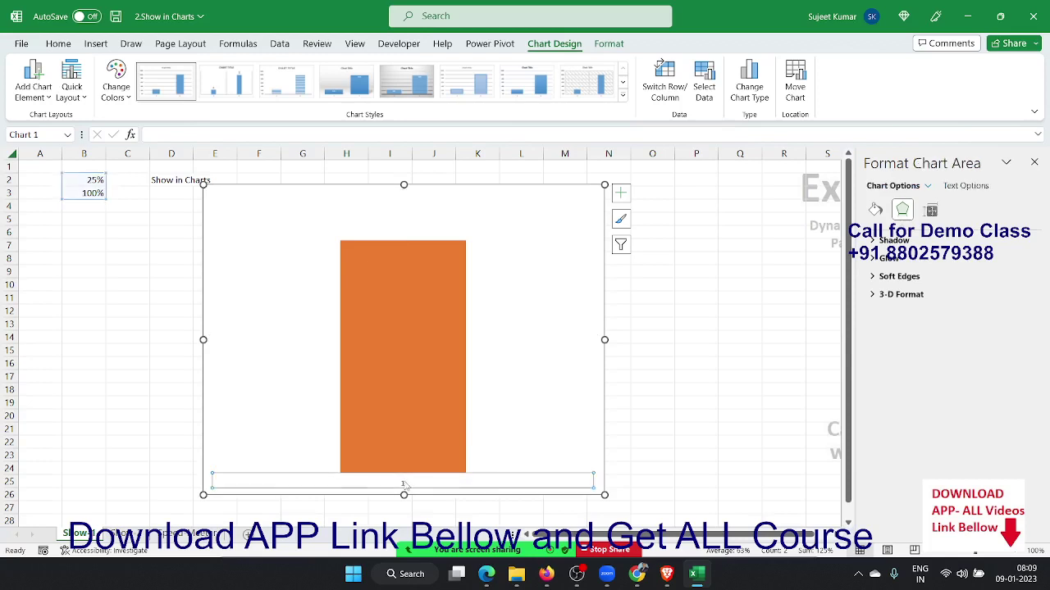
key(Delete)
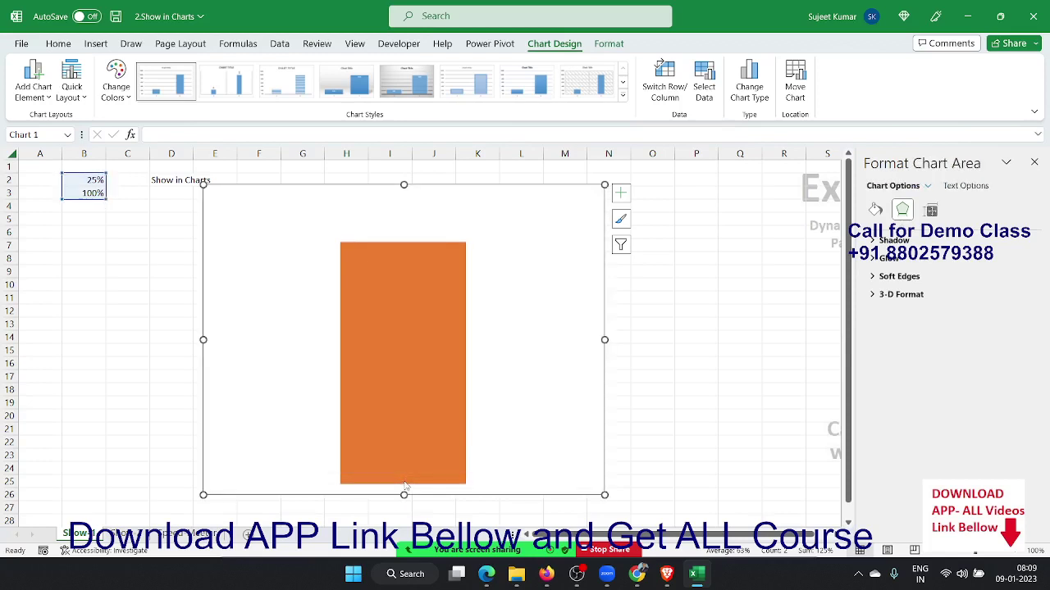
click(484, 292)
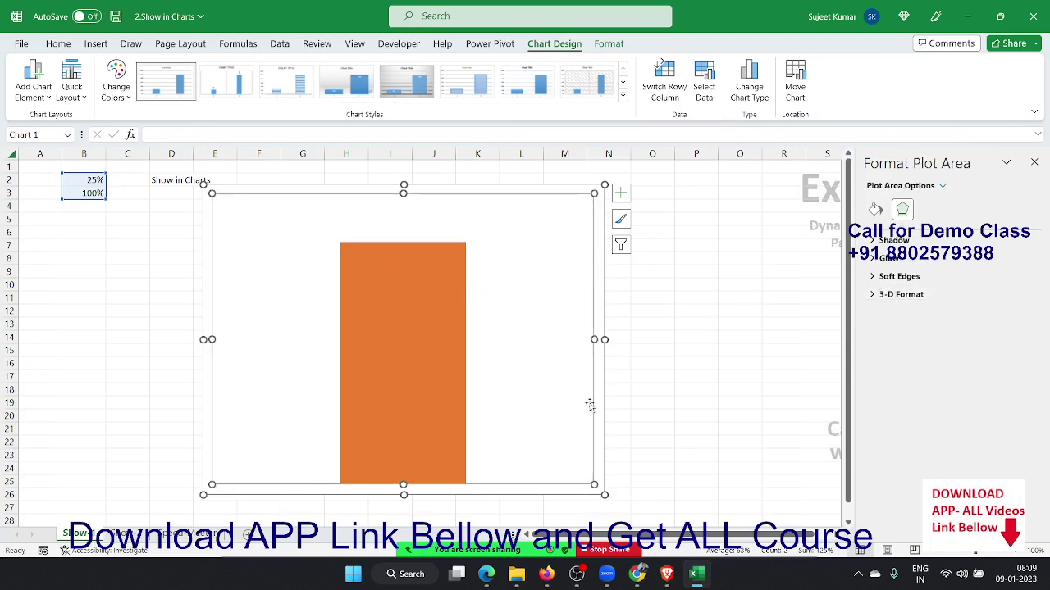
Reduce the orange series gap width to about 35% so the bar fills the chart.
click(473, 301)
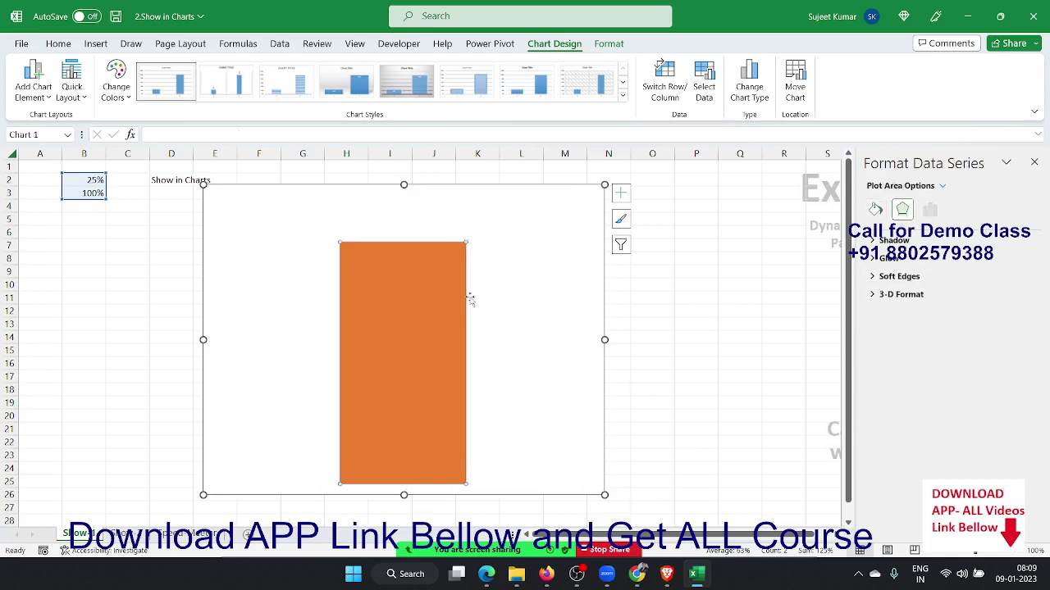
click(929, 210)
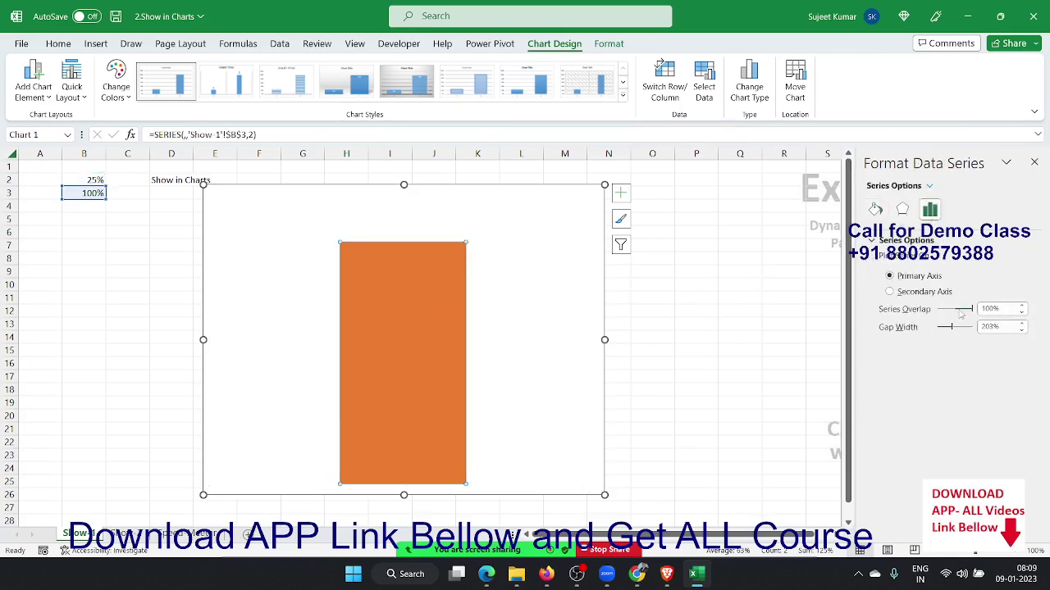
click(955, 331)
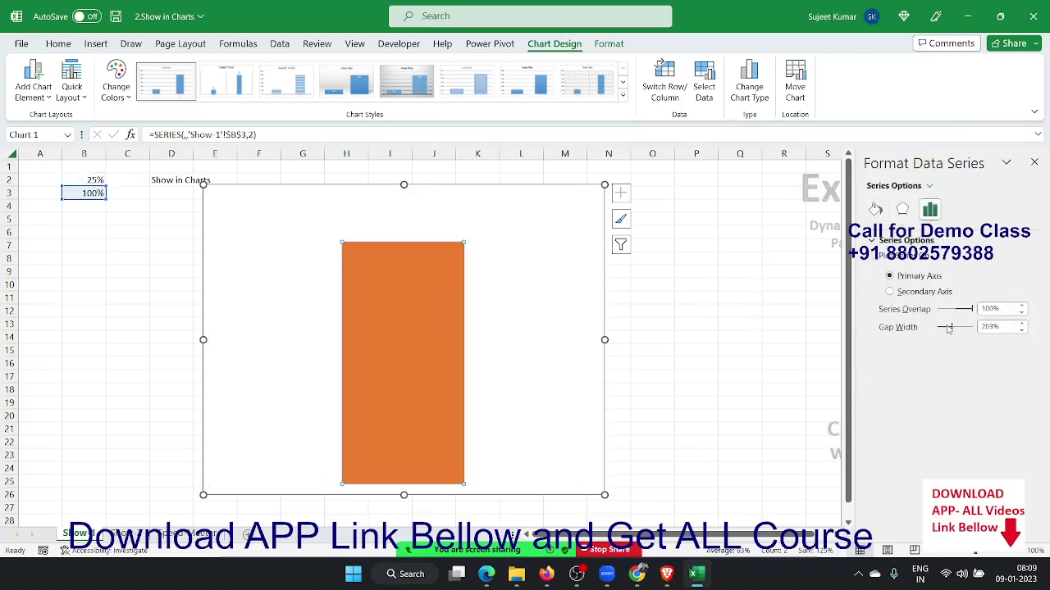
click(947, 328)
drag(954, 332, 943, 336)
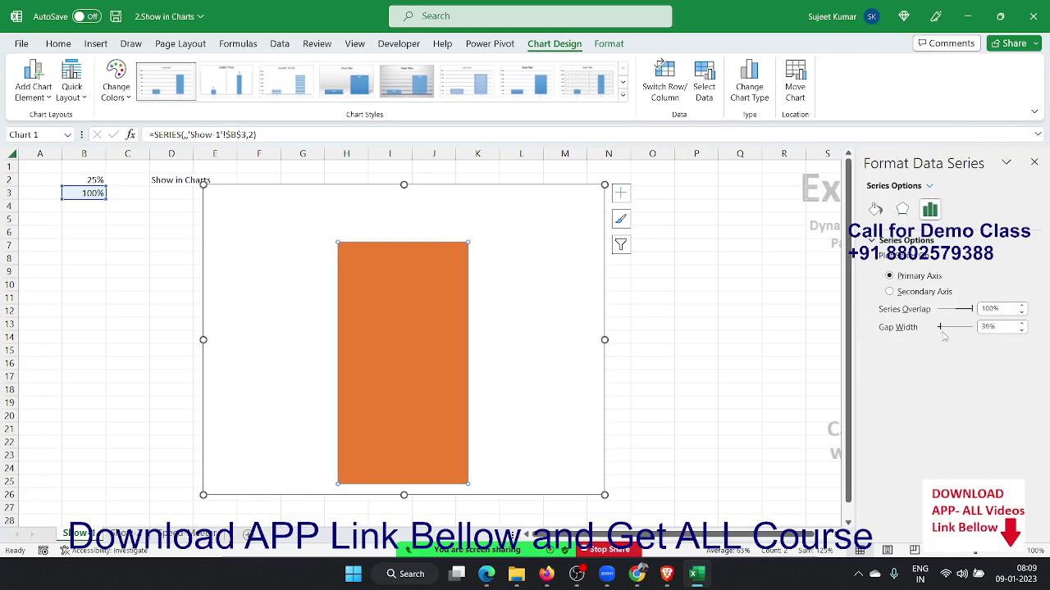
Narrow the chart from both sides and move it to the left.
drag(604, 339, 554, 340)
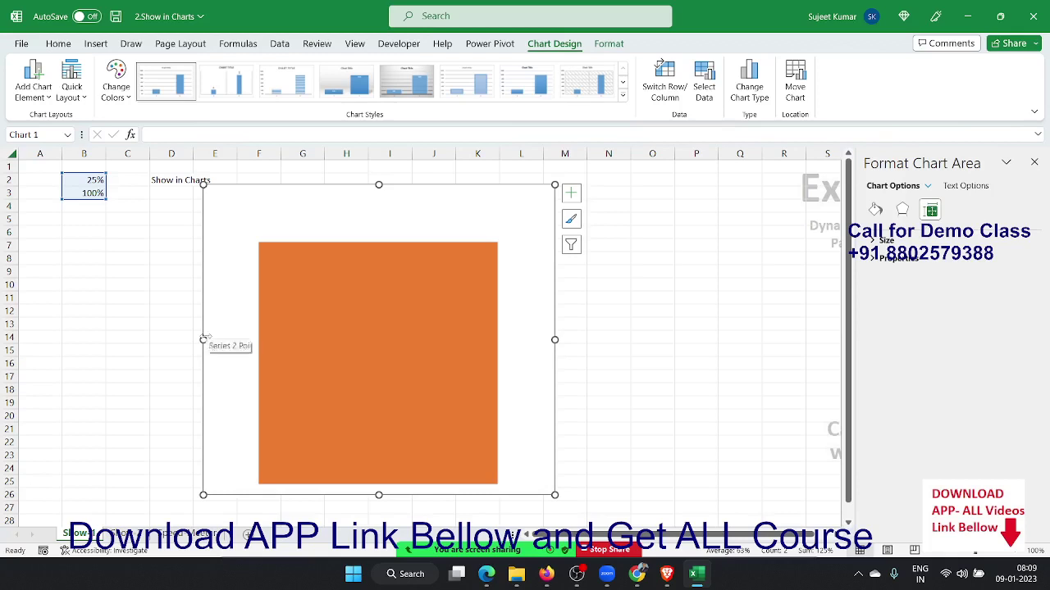
drag(205, 340, 305, 340)
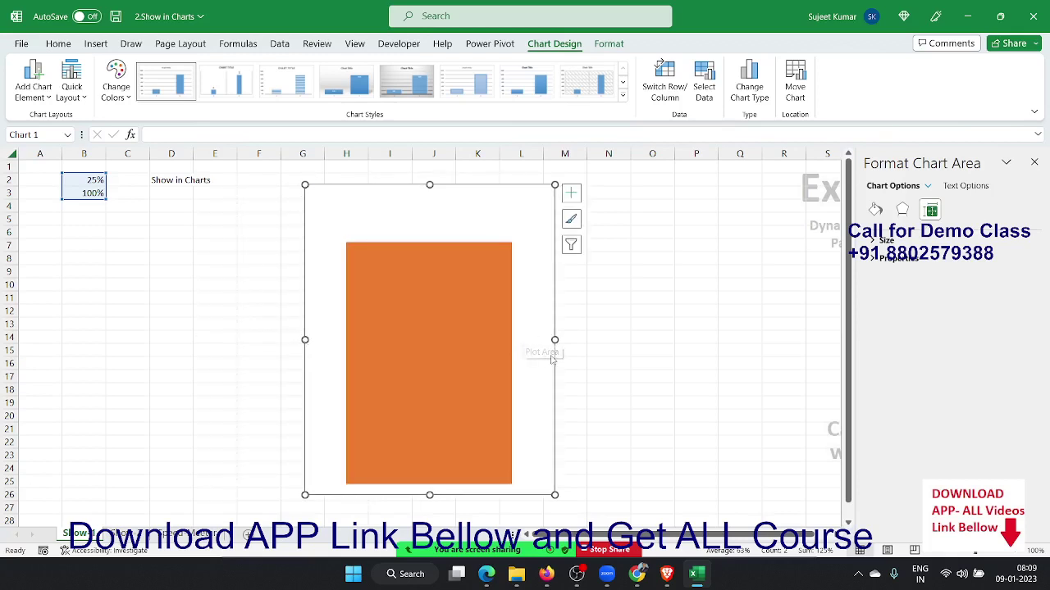
drag(555, 339, 535, 339)
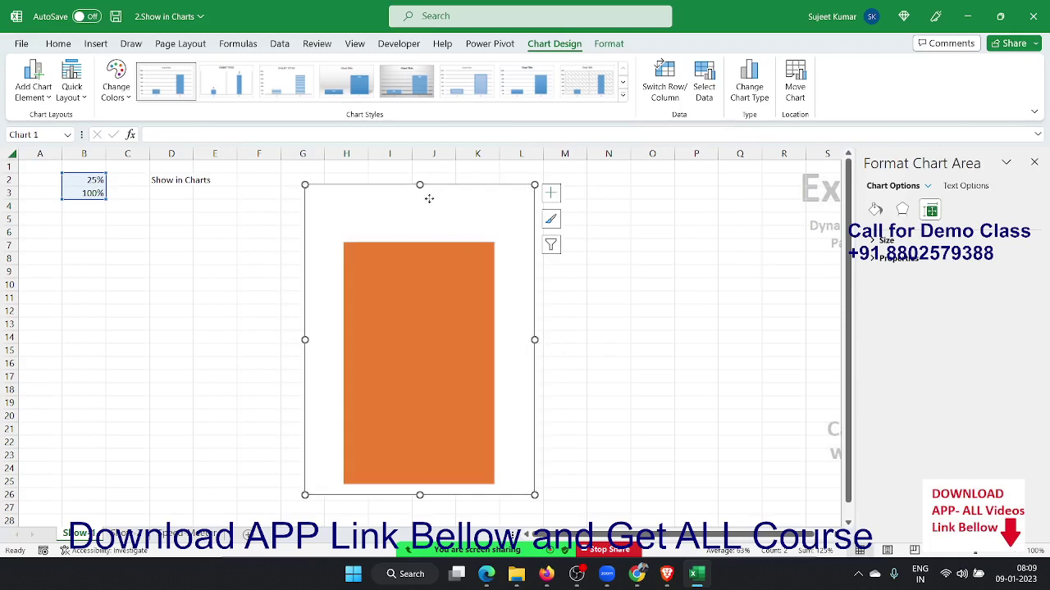
click(393, 202)
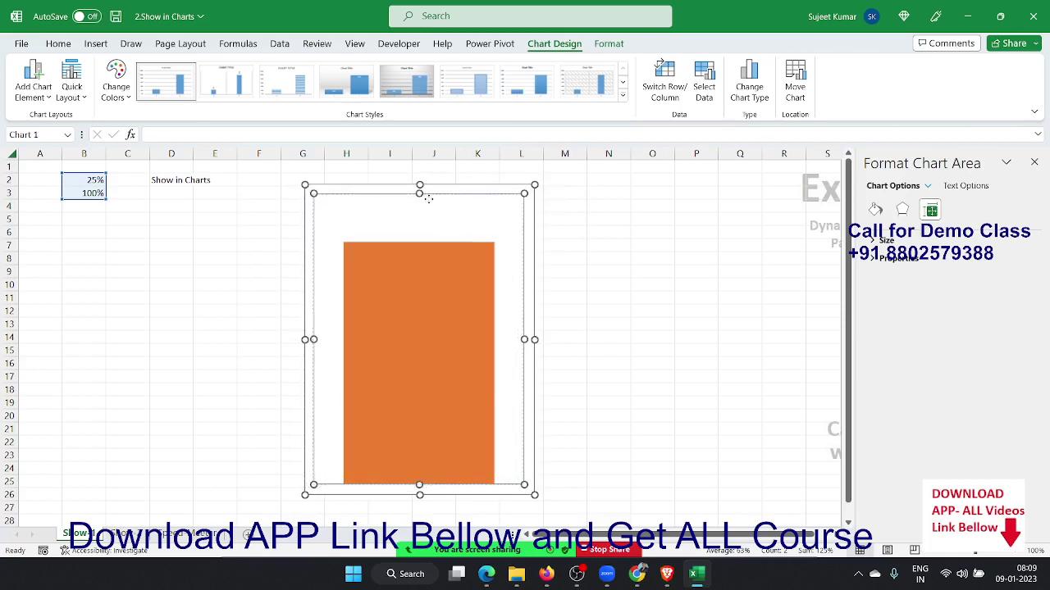
drag(424, 197, 423, 197)
drag(333, 187, 279, 187)
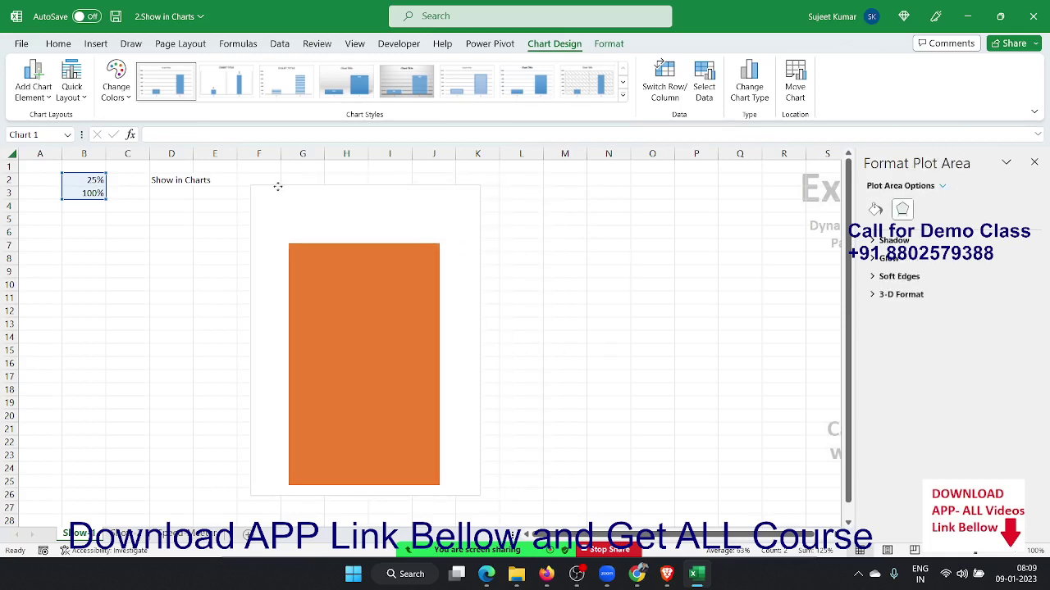
Change the 100% series' plot order from 2 to 1 in its SERIES formula.
click(388, 293)
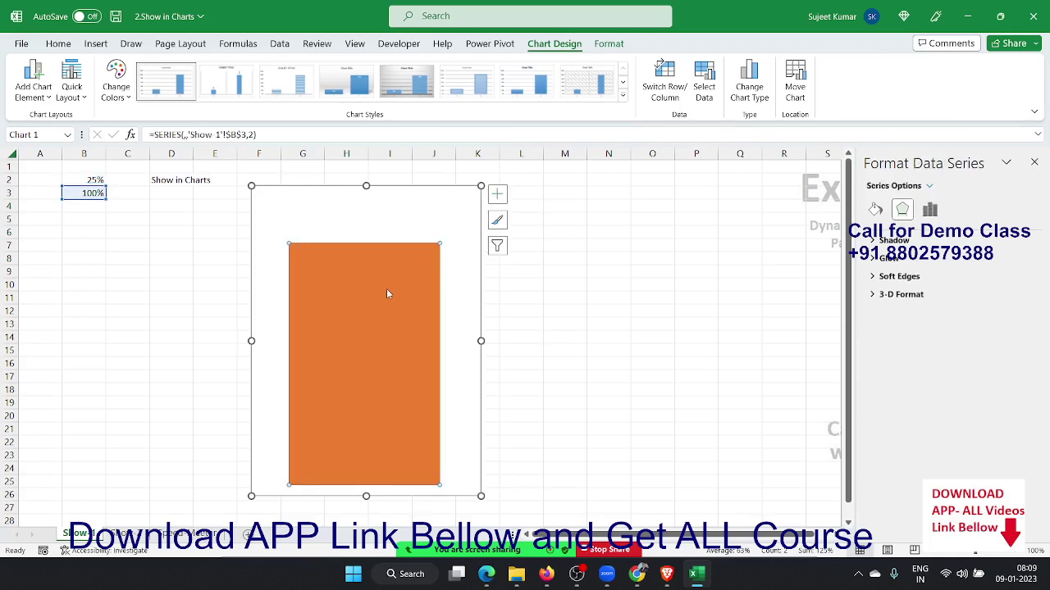
click(246, 135)
text(1)
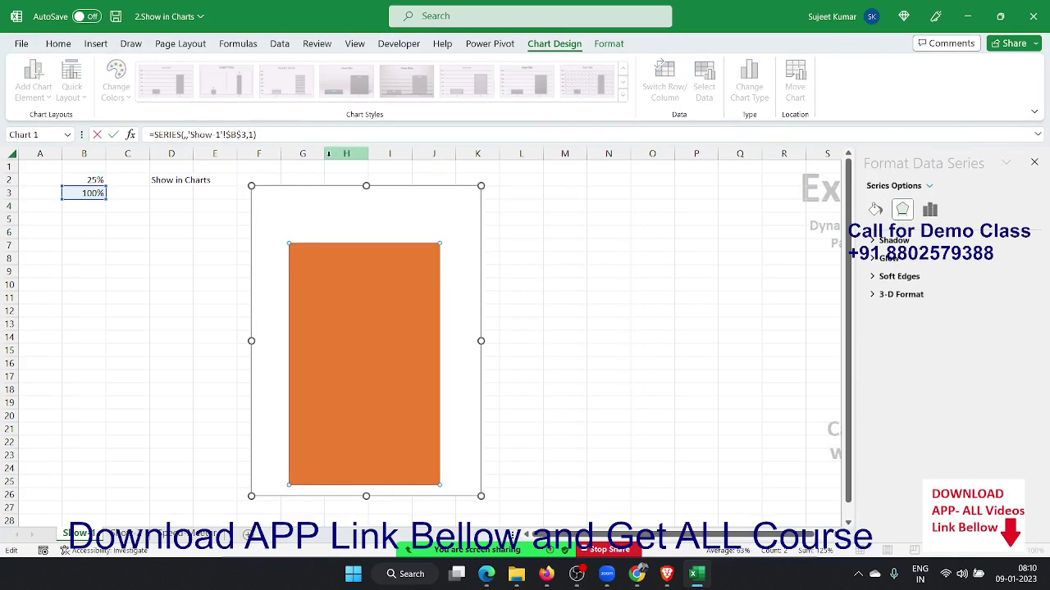
key(Return)
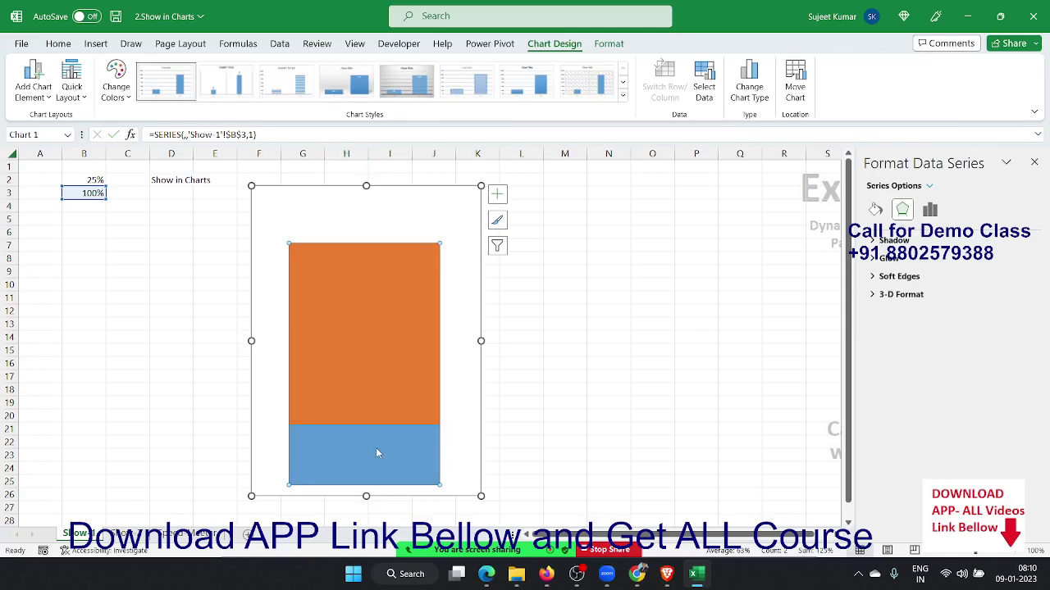
click(739, 274)
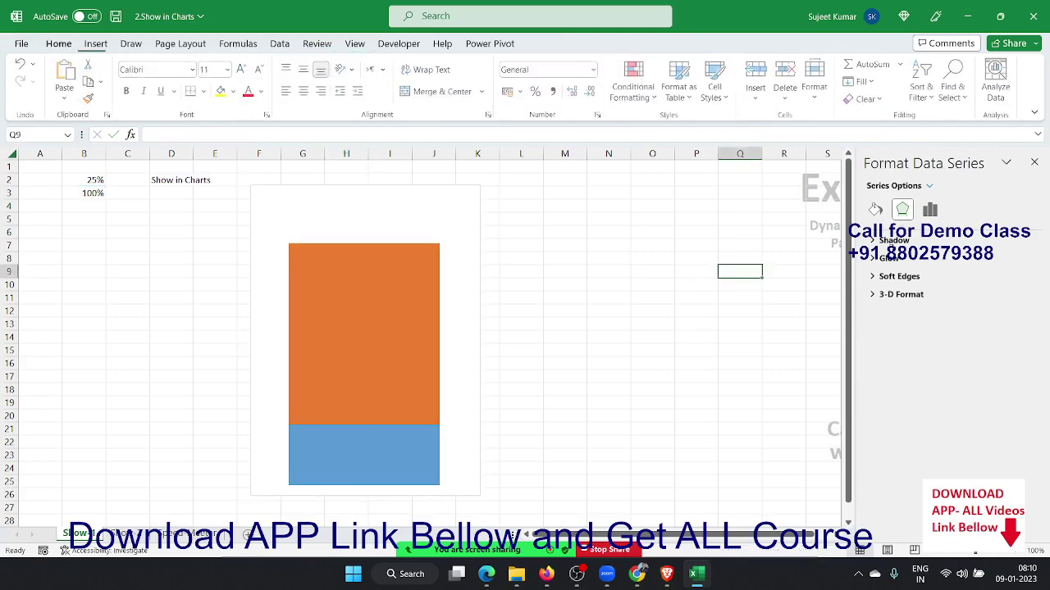
Draw a cylinder shape to the right of the chart.
click(1034, 163)
click(96, 44)
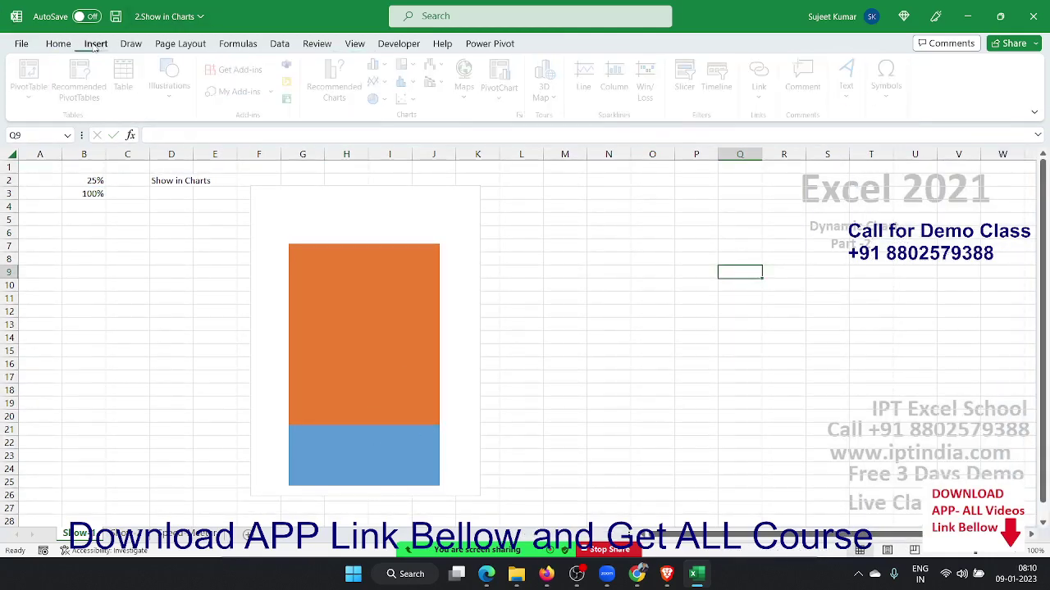
click(169, 103)
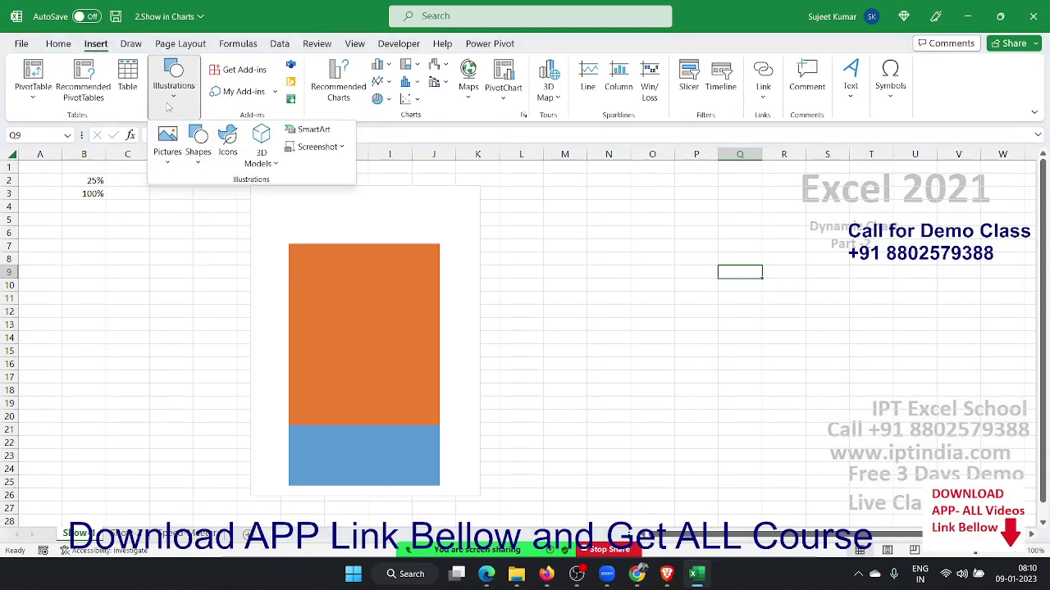
click(197, 143)
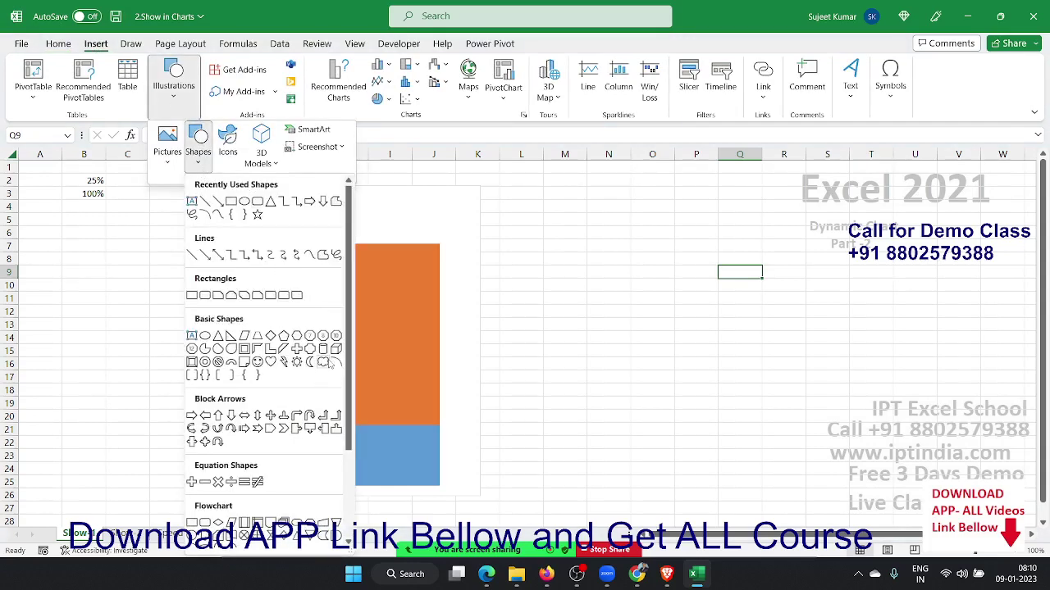
click(327, 351)
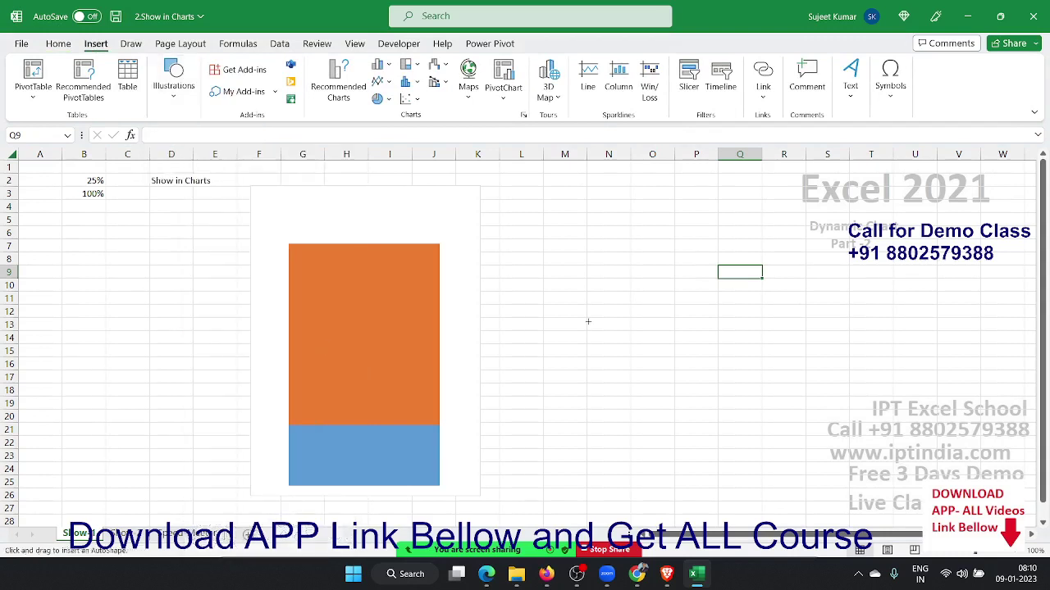
mouse_move(599, 194)
mouse_down()
mouse_move(684, 345)
mouse_move(727, 480)
mouse_up()
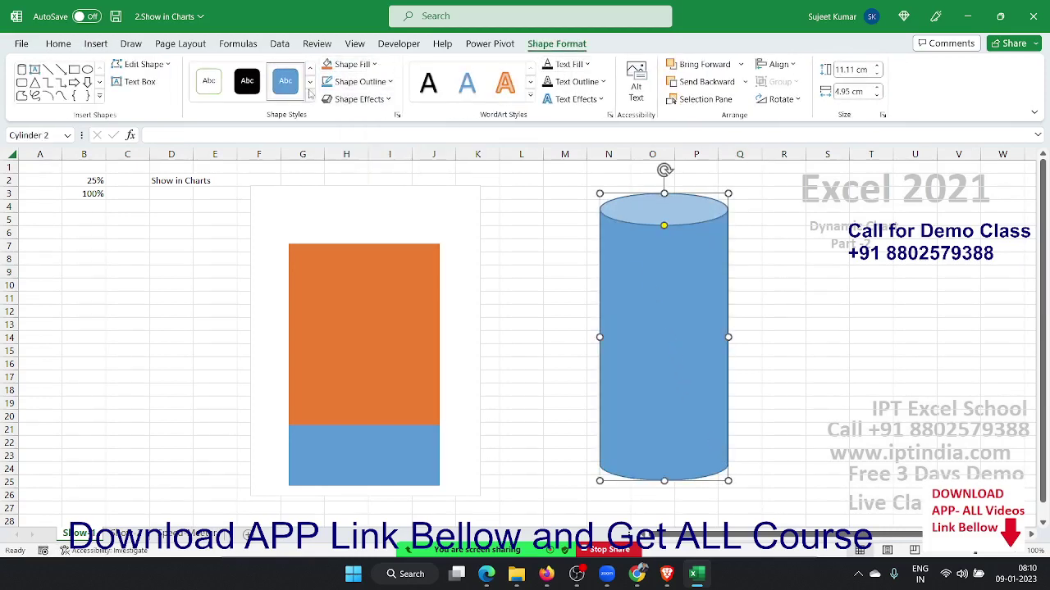
Give the cylinder No Fill and a red 4½ pt outline.
click(350, 65)
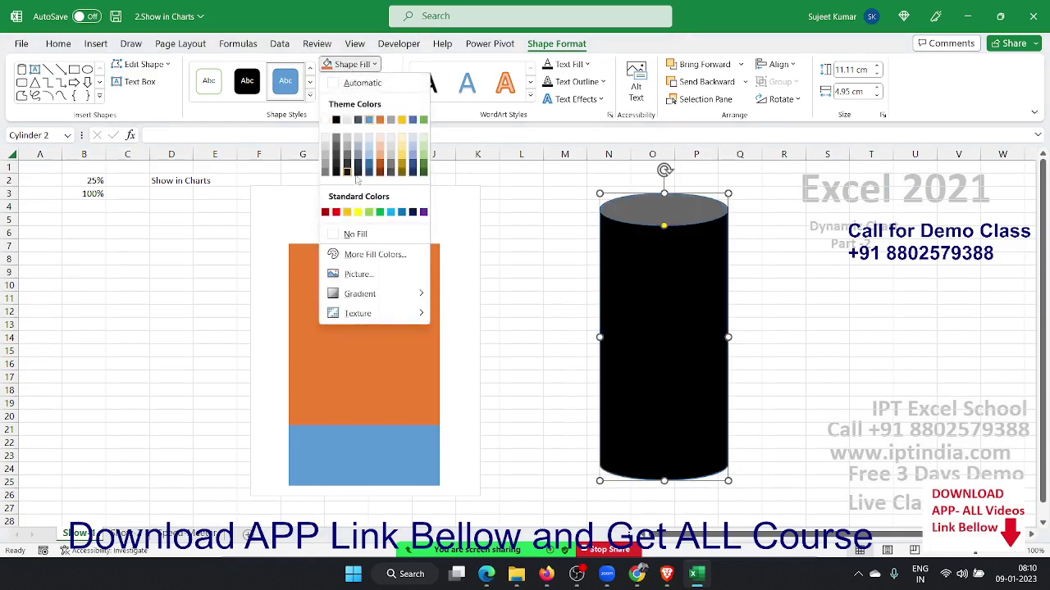
click(356, 235)
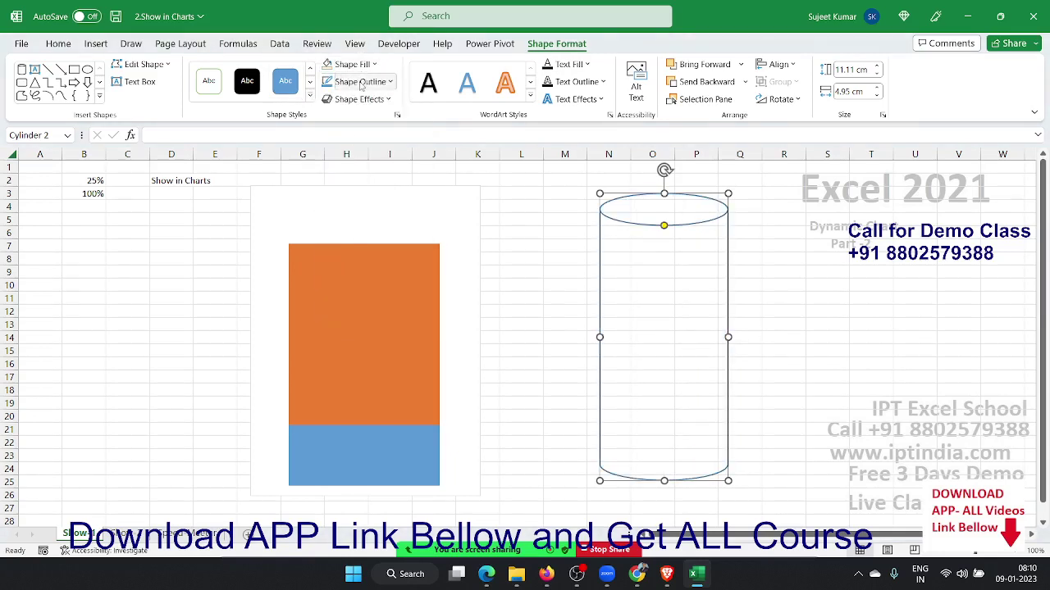
click(359, 82)
click(335, 229)
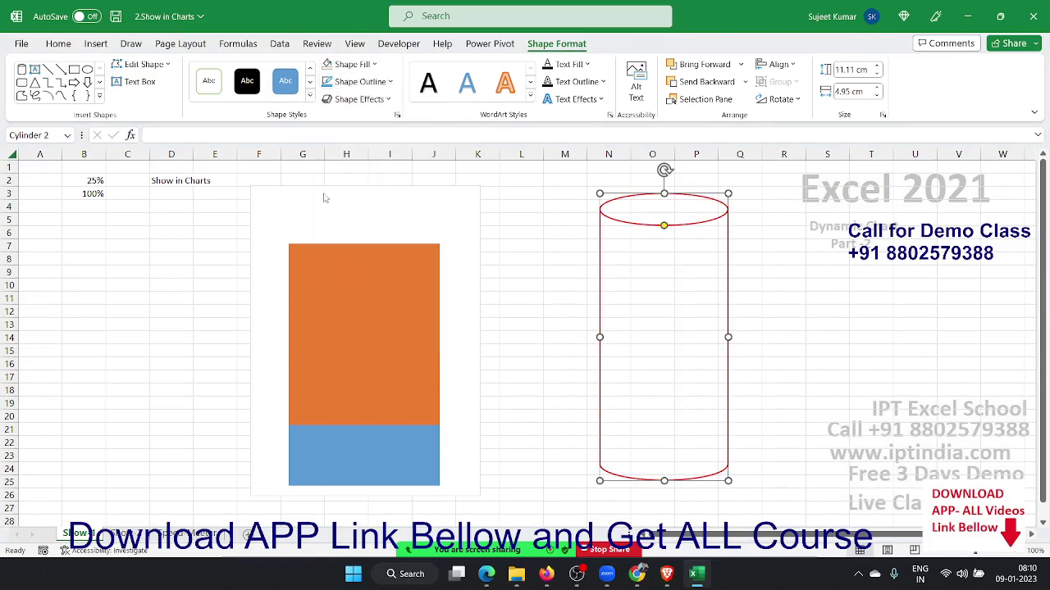
click(358, 81)
mouse_move(369, 292)
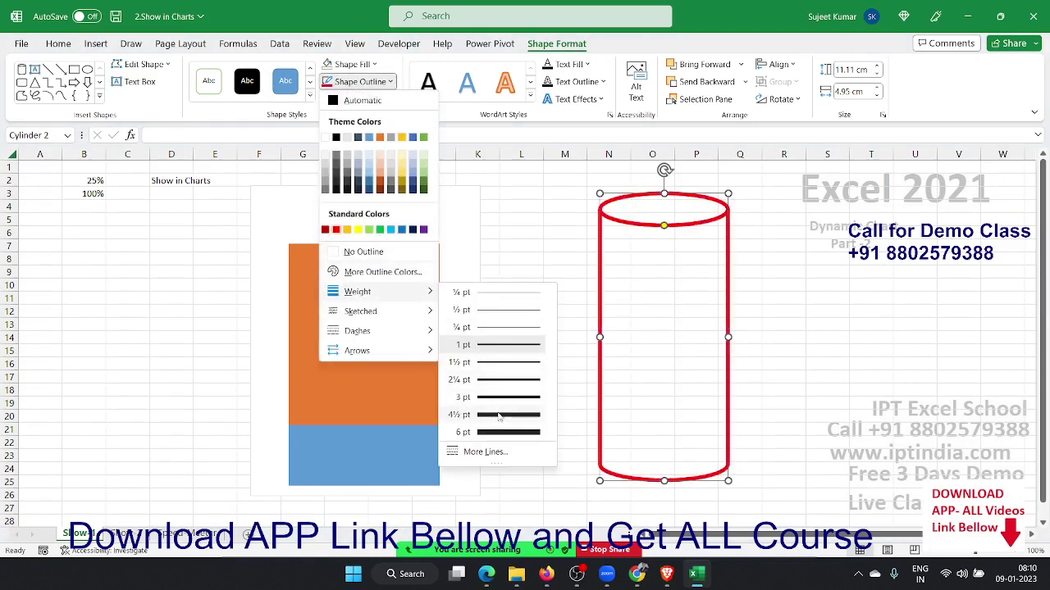
click(499, 416)
click(548, 274)
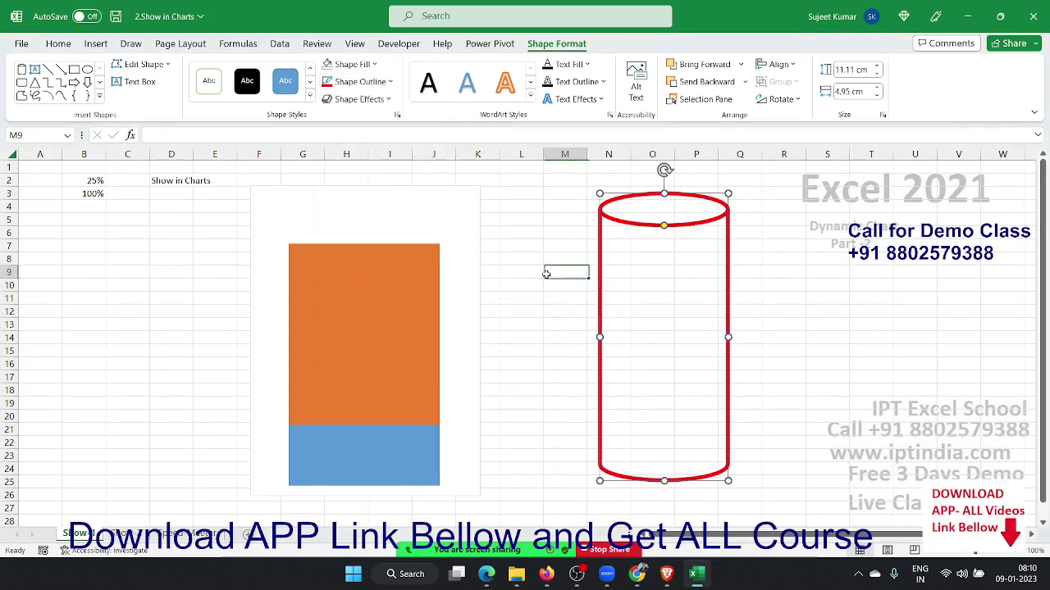
click(625, 229)
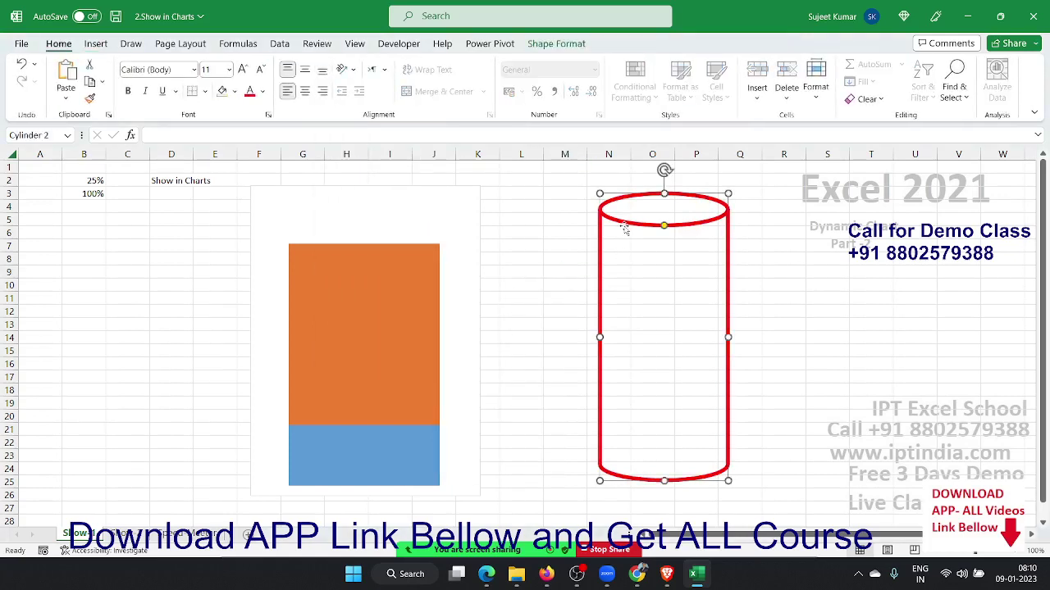
Fill the orange 100% series with the clipboard cylinder picture via Picture or texture fill.
click(334, 312)
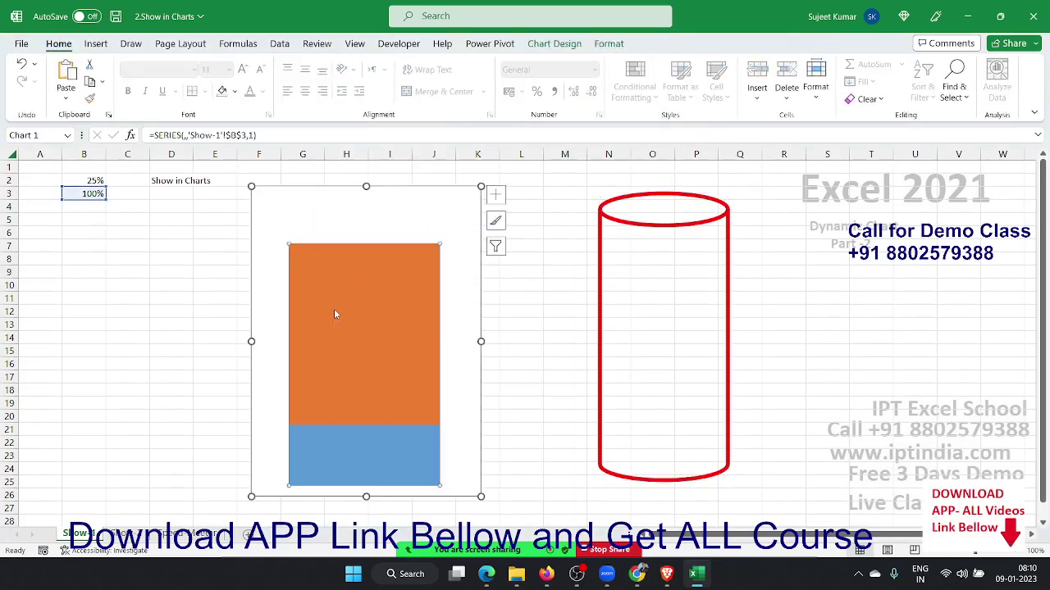
right_click(335, 314)
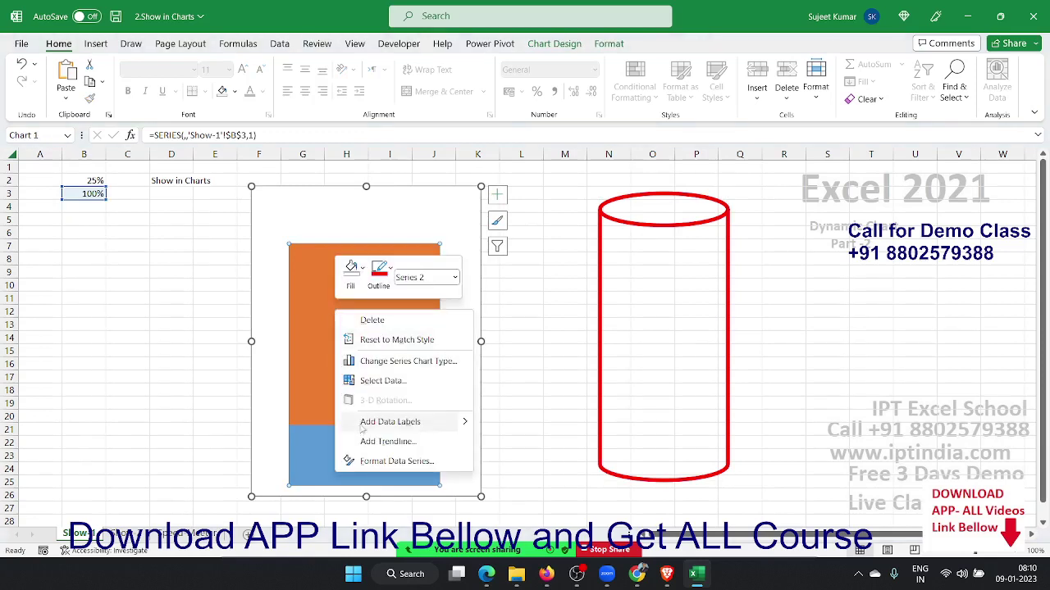
click(385, 461)
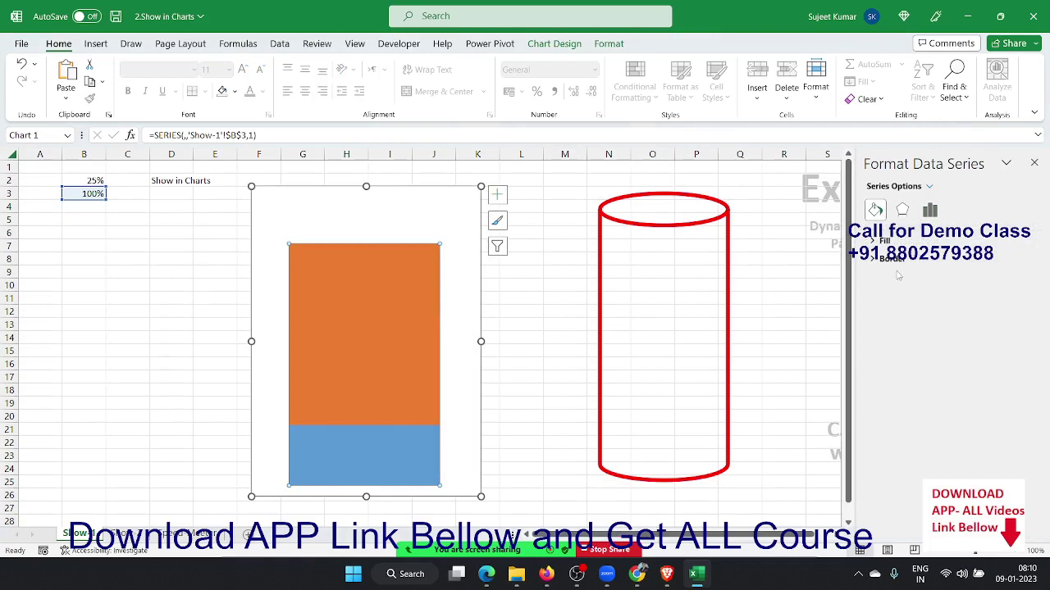
click(886, 240)
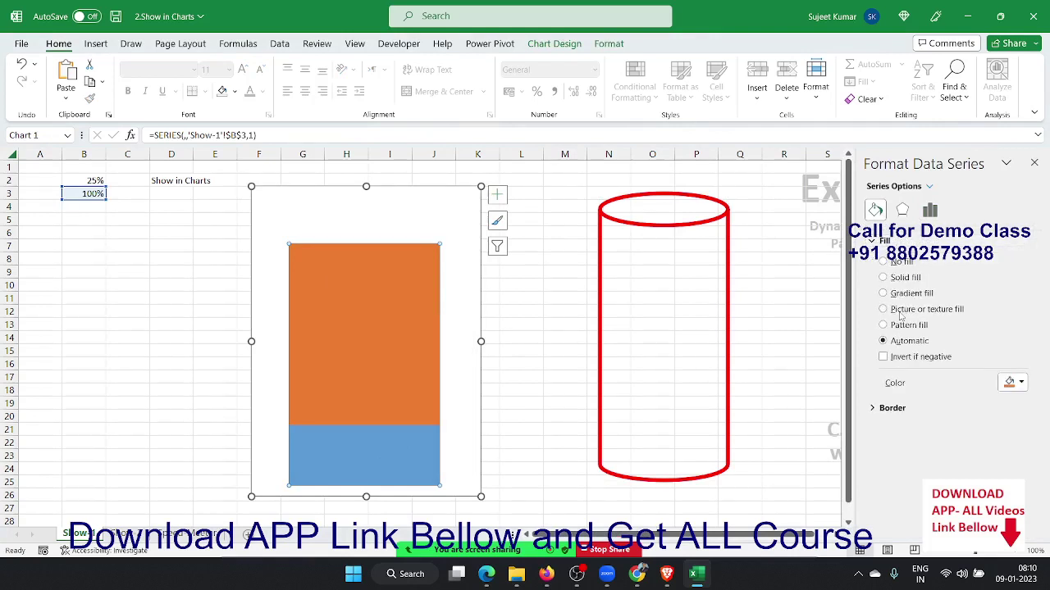
click(900, 311)
click(951, 397)
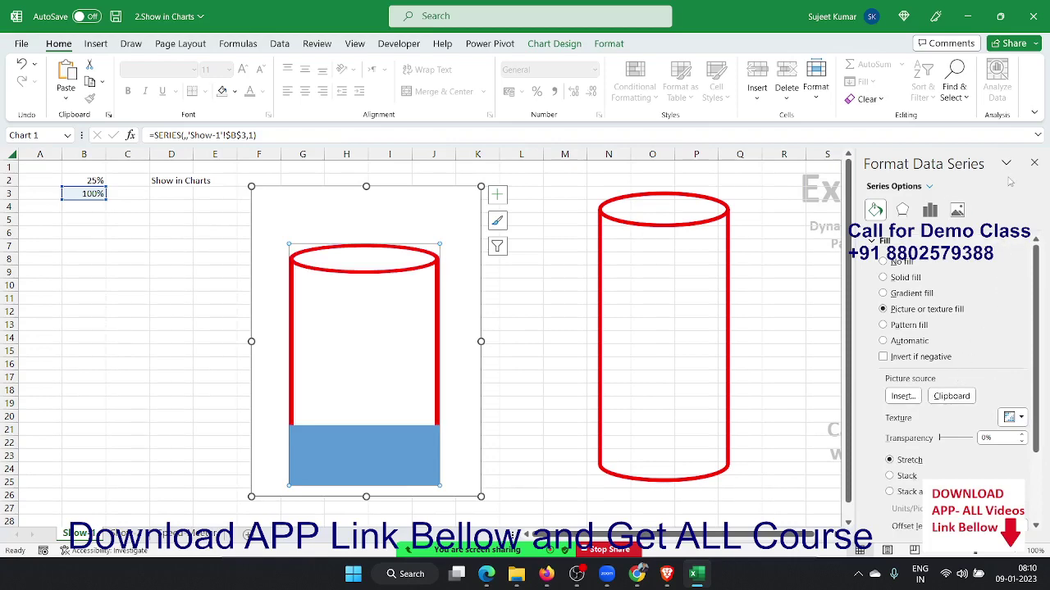
click(695, 228)
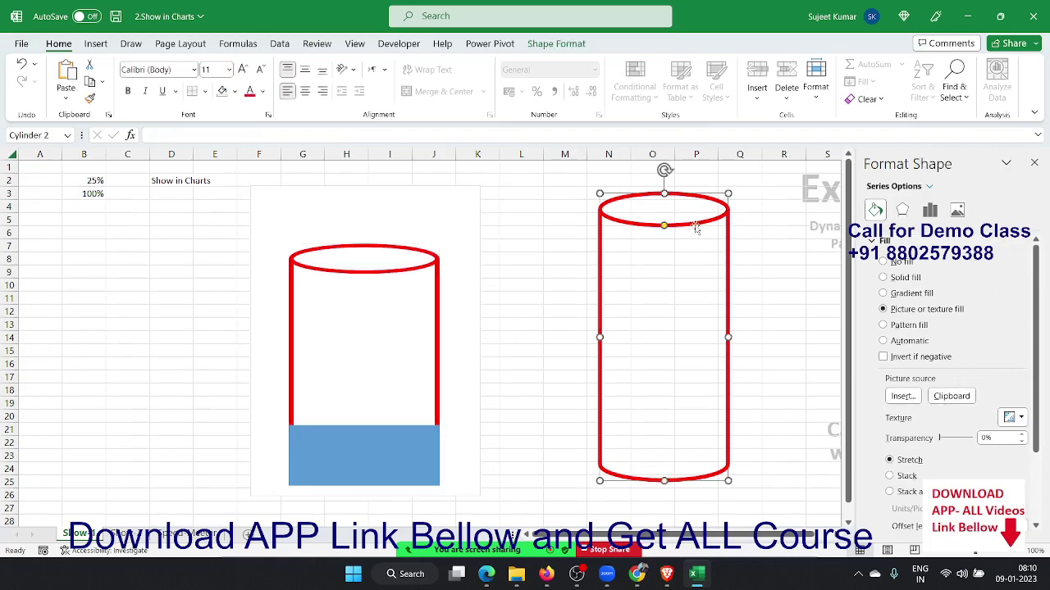
Set the standalone cylinder to No Outline with a solid red fill.
click(558, 43)
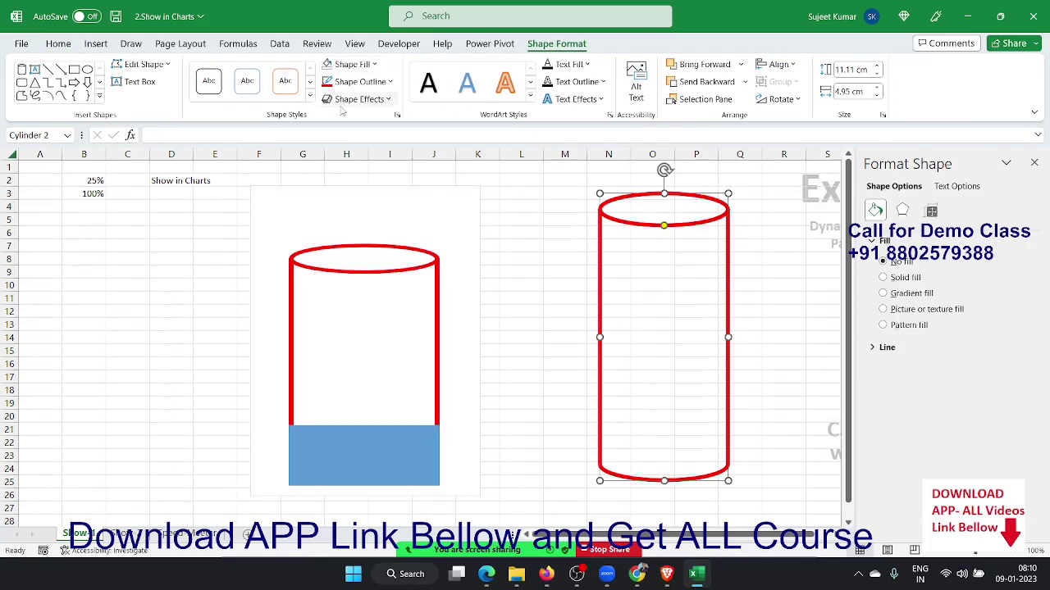
click(361, 82)
click(330, 252)
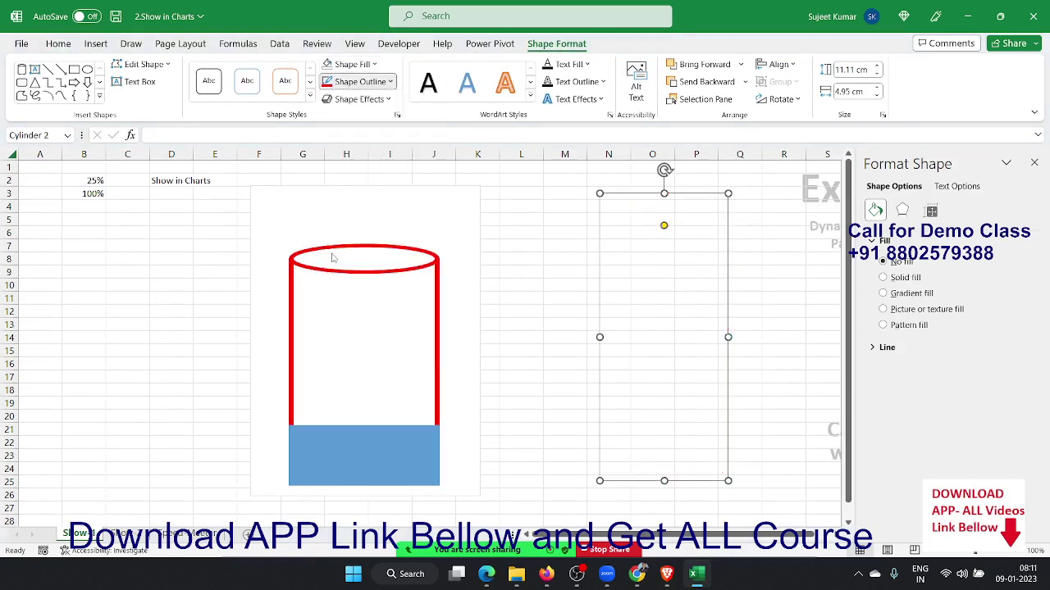
click(352, 64)
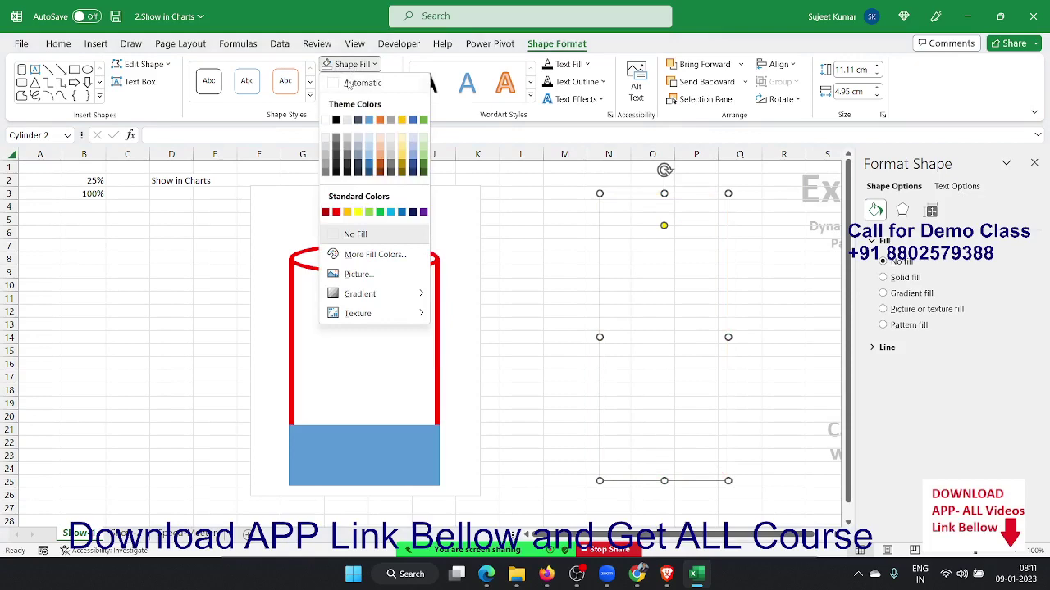
click(336, 212)
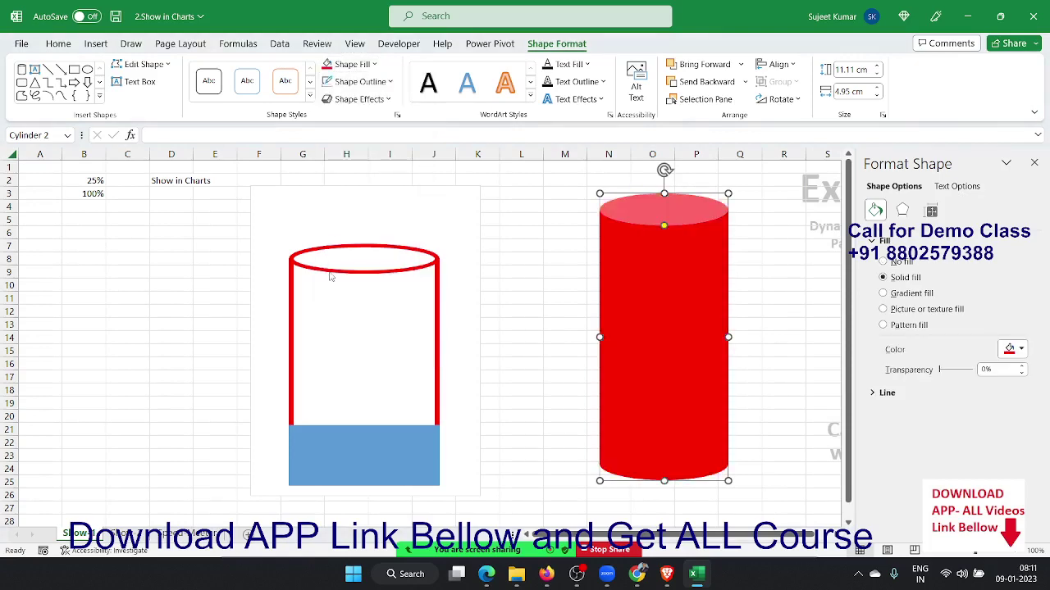
click(511, 234)
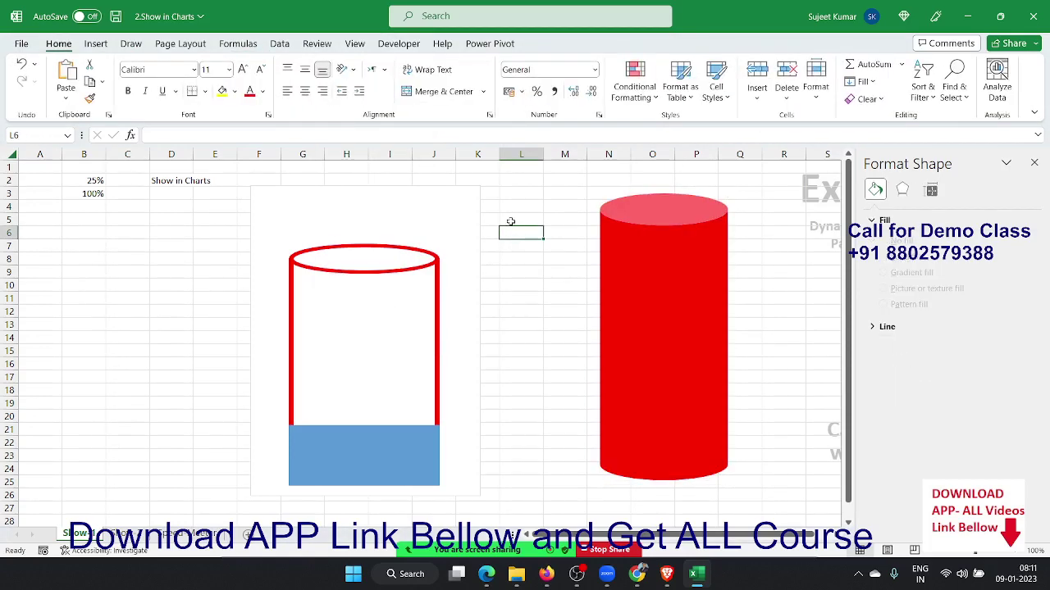
click(614, 264)
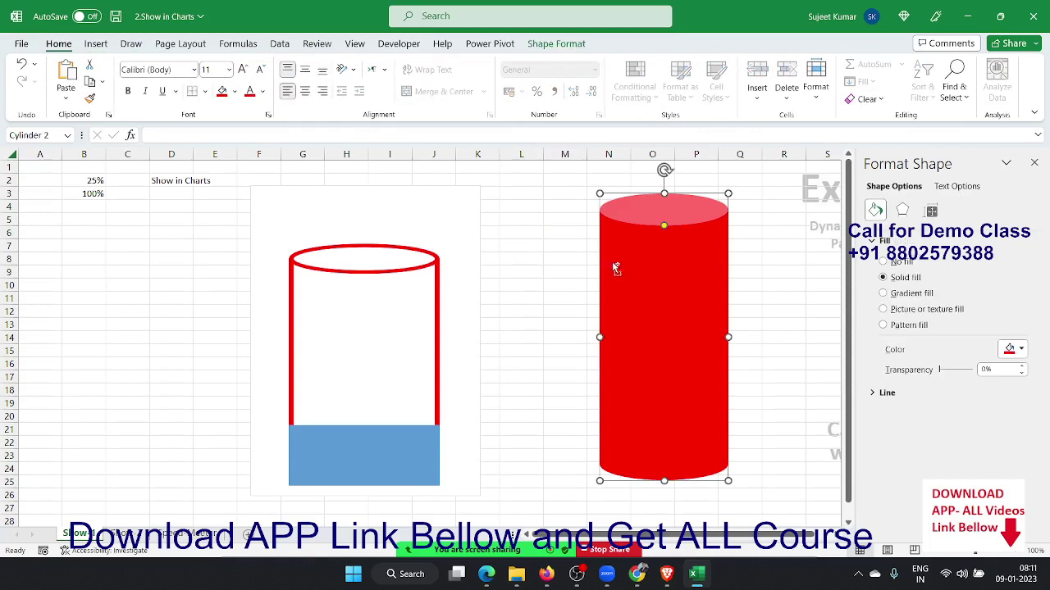
Fill the chart's blue 25% series with the clipboard picture of the red cylinder.
click(398, 430)
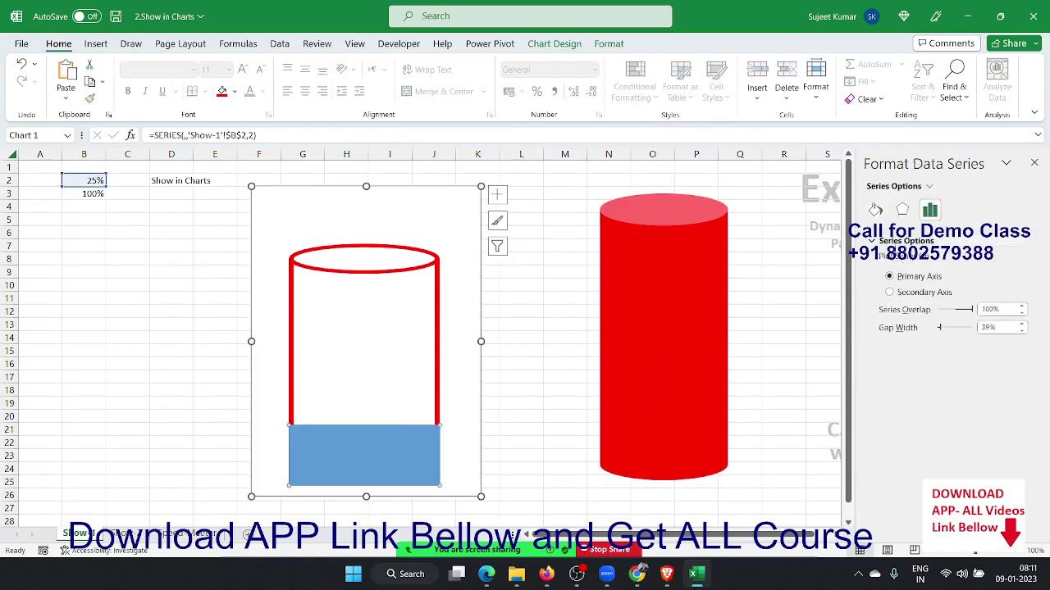
click(875, 209)
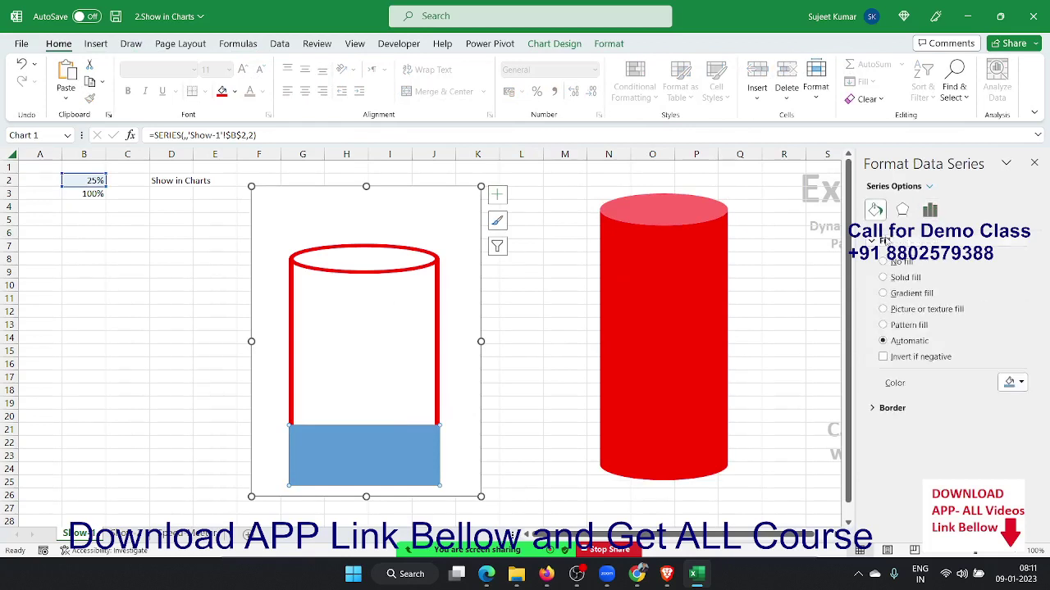
click(906, 311)
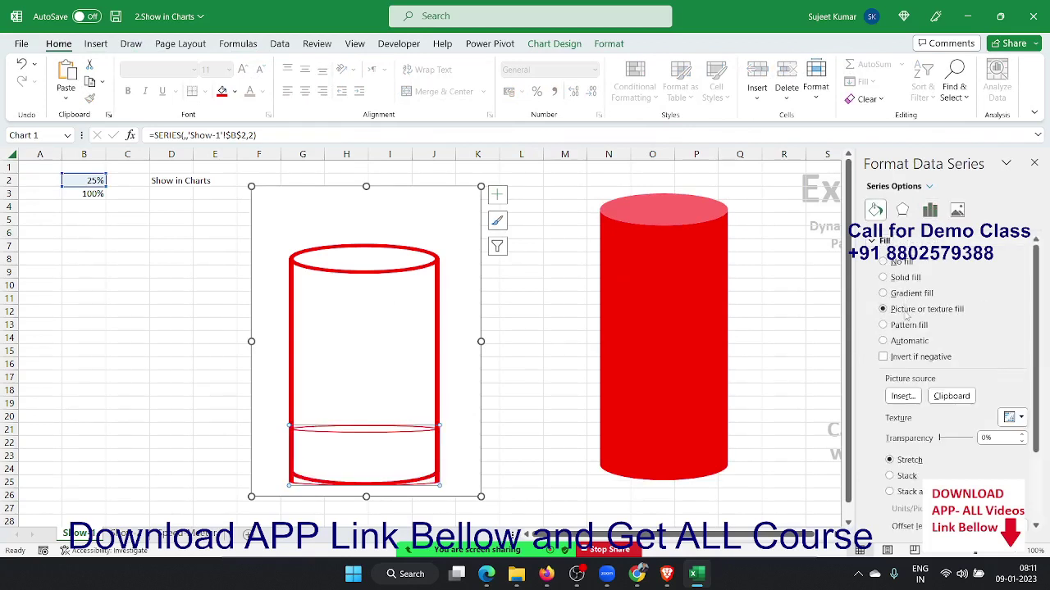
click(932, 400)
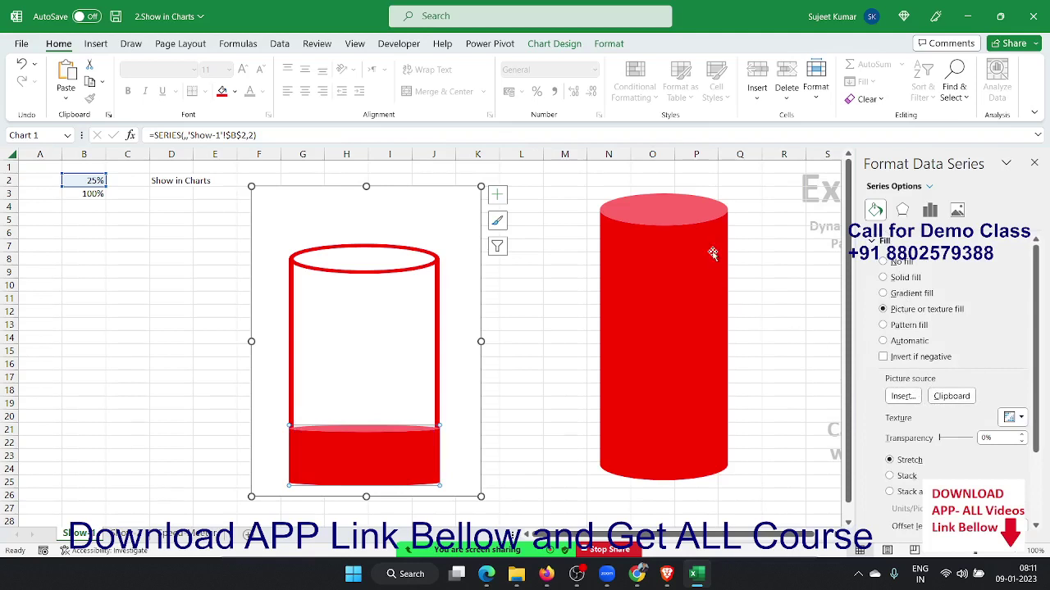
click(698, 206)
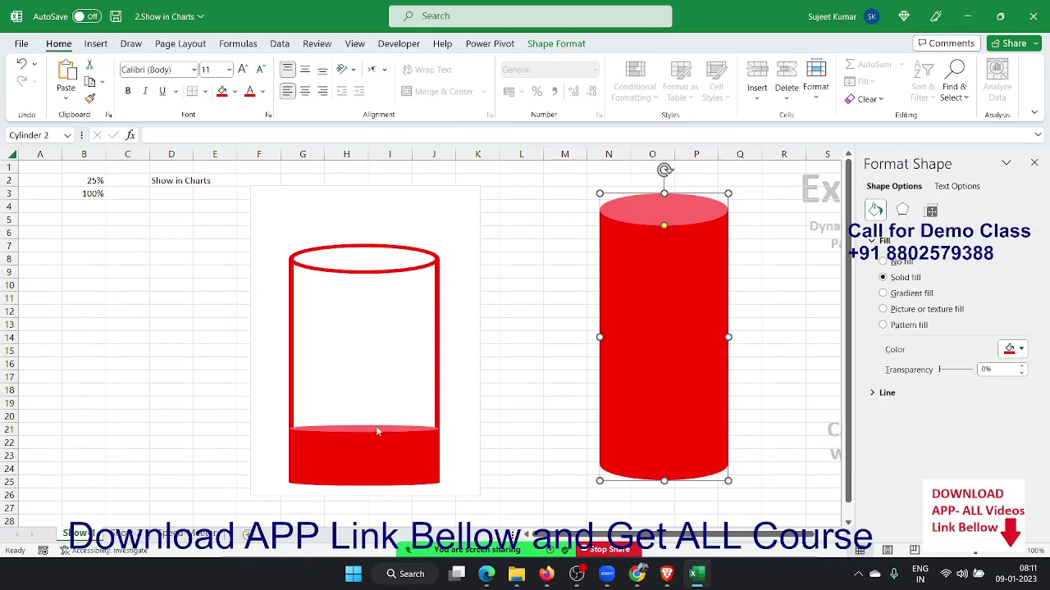
click(391, 475)
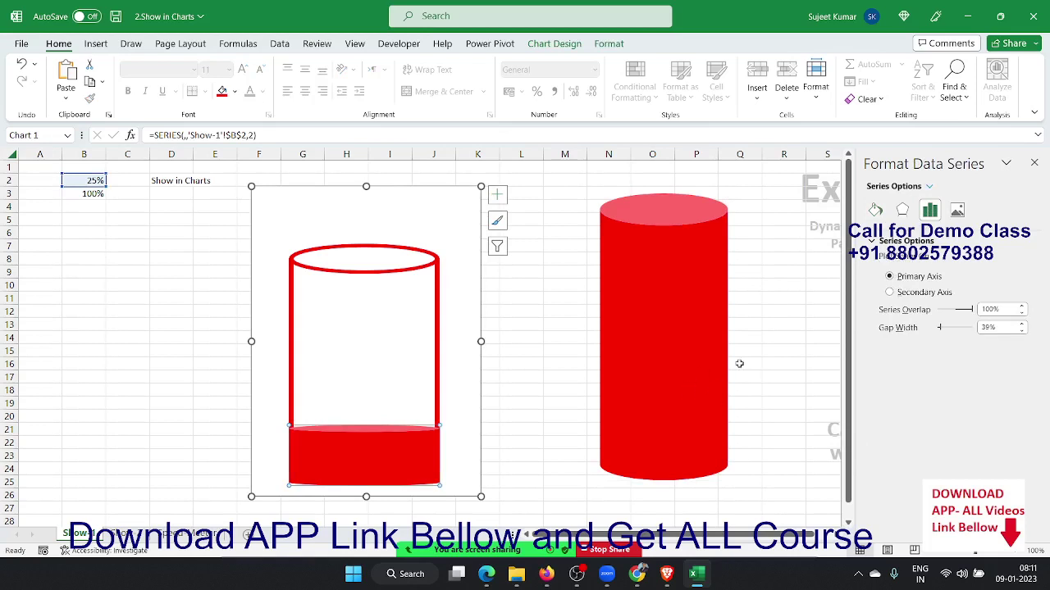
Recolour the standalone cylinder with a light blue-grey fill.
click(704, 350)
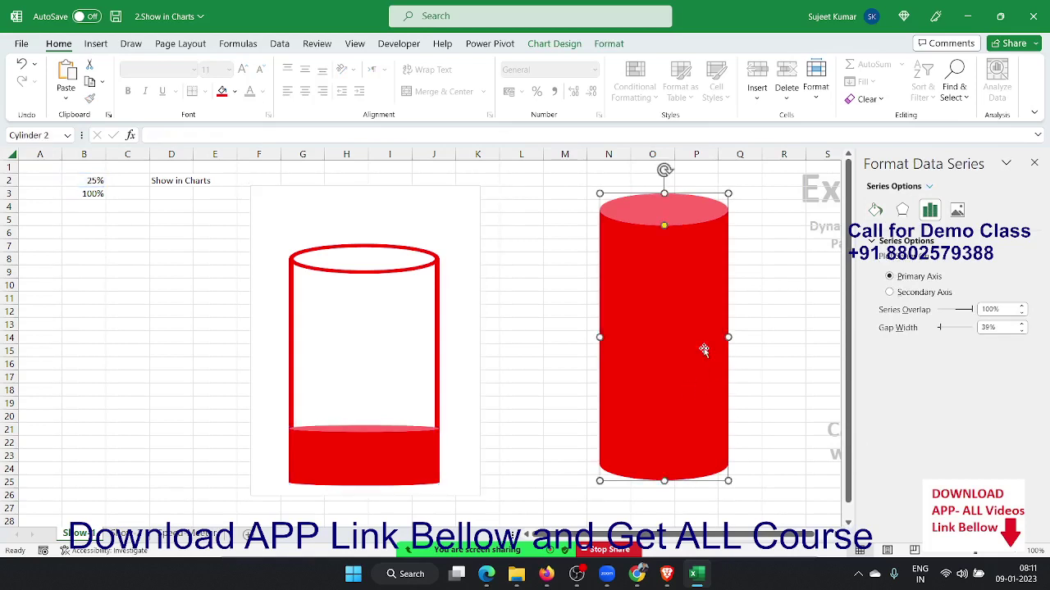
click(235, 91)
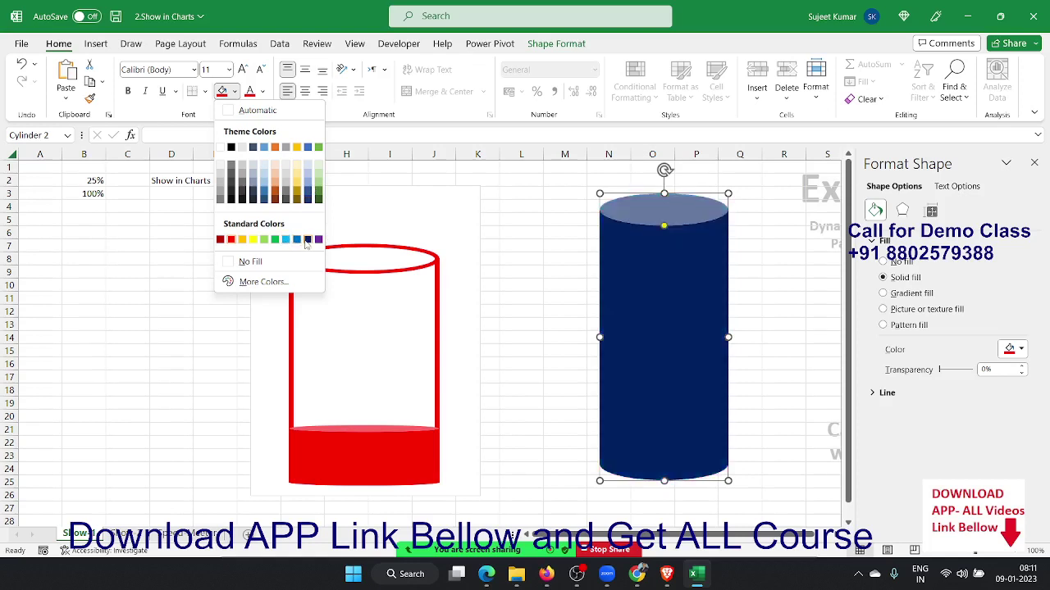
click(252, 162)
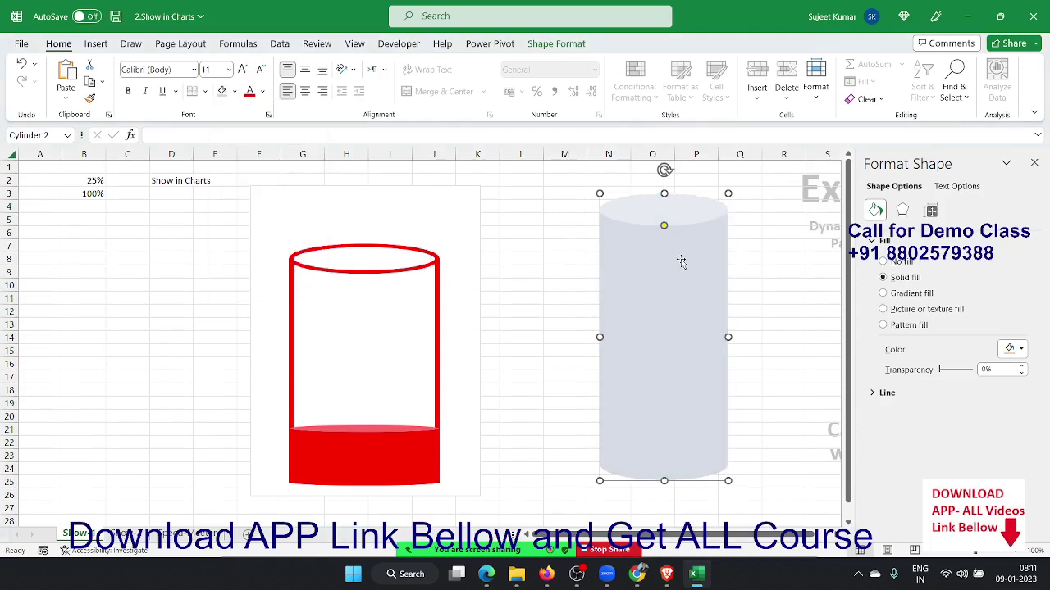
Try the grey picture fill on the lower bar, then undo it to keep the red.
click(404, 429)
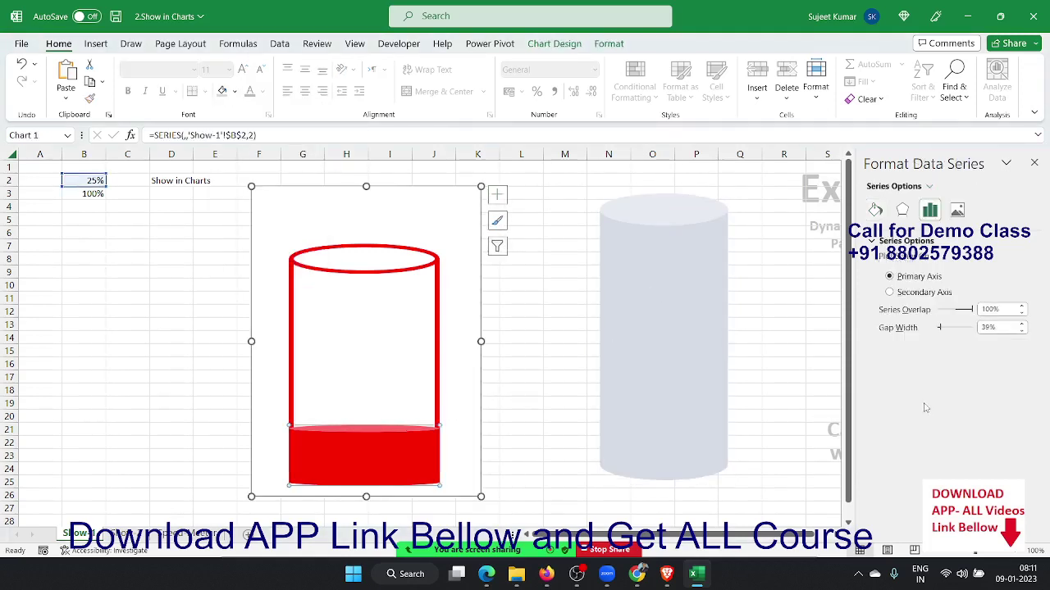
click(875, 210)
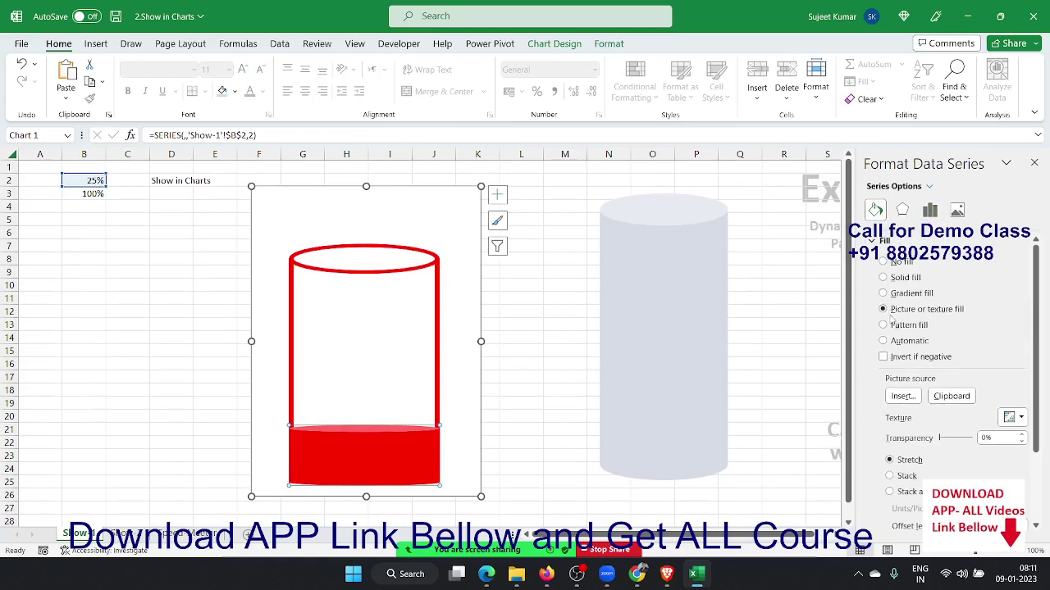
click(951, 397)
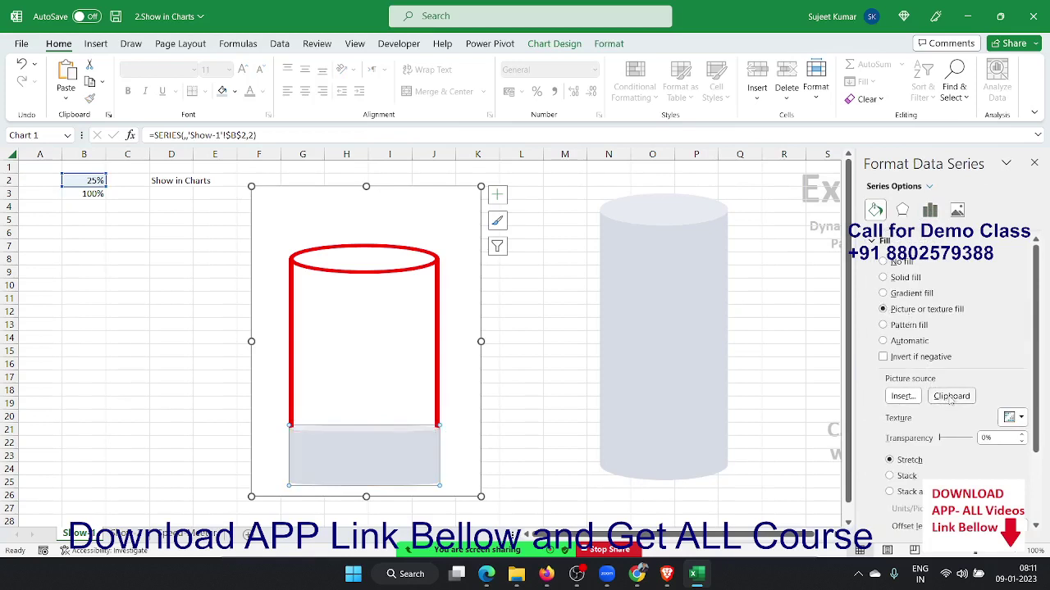
click(397, 375)
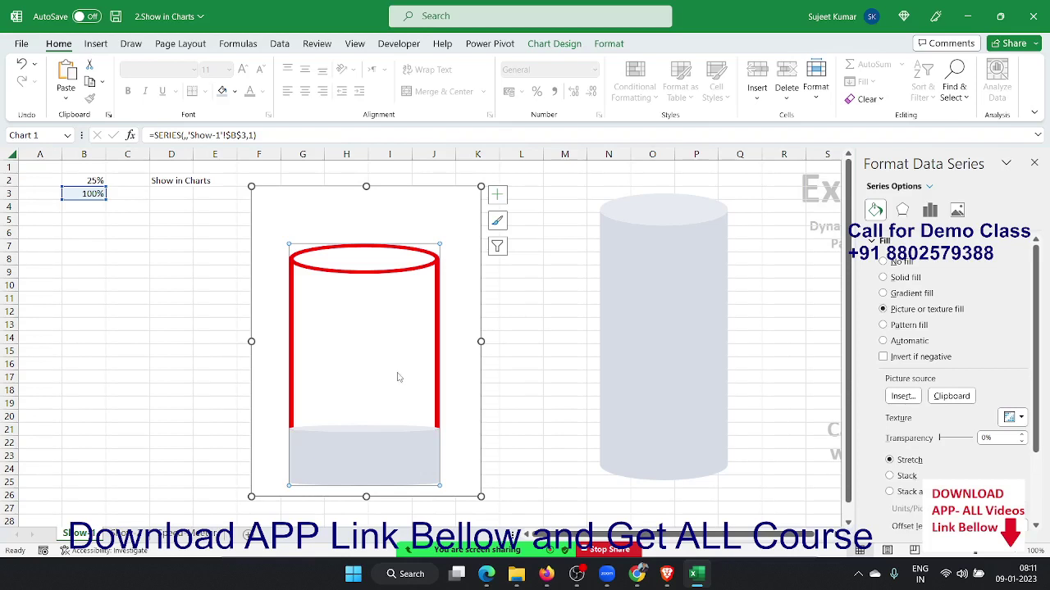
key(ctrl+z)
click(666, 353)
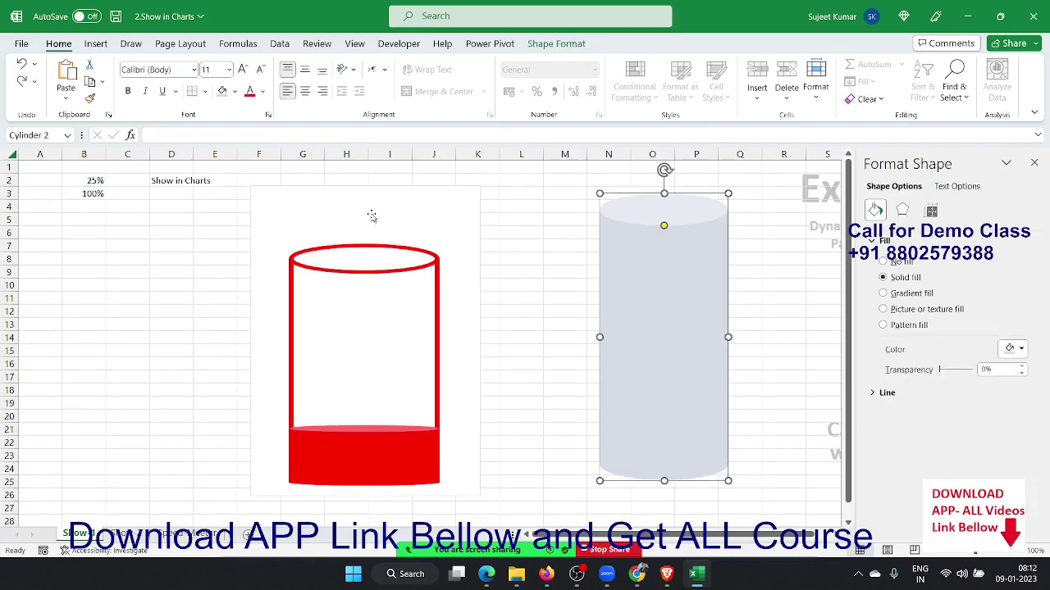
Delete the grey cylinder shape and add data labels to the chart's red liquid series.
key(Delete)
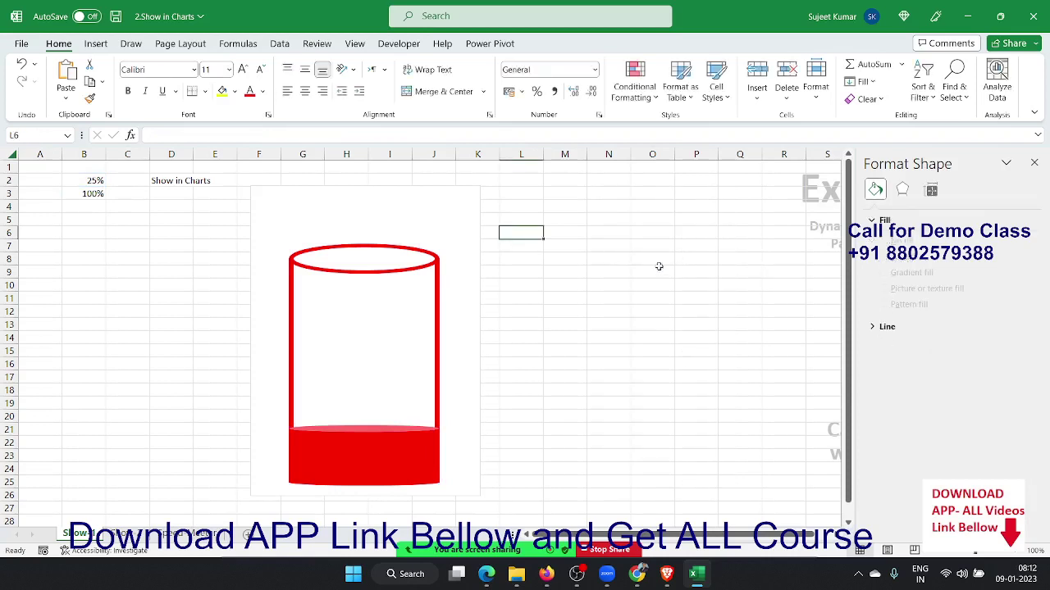
click(659, 267)
click(373, 457)
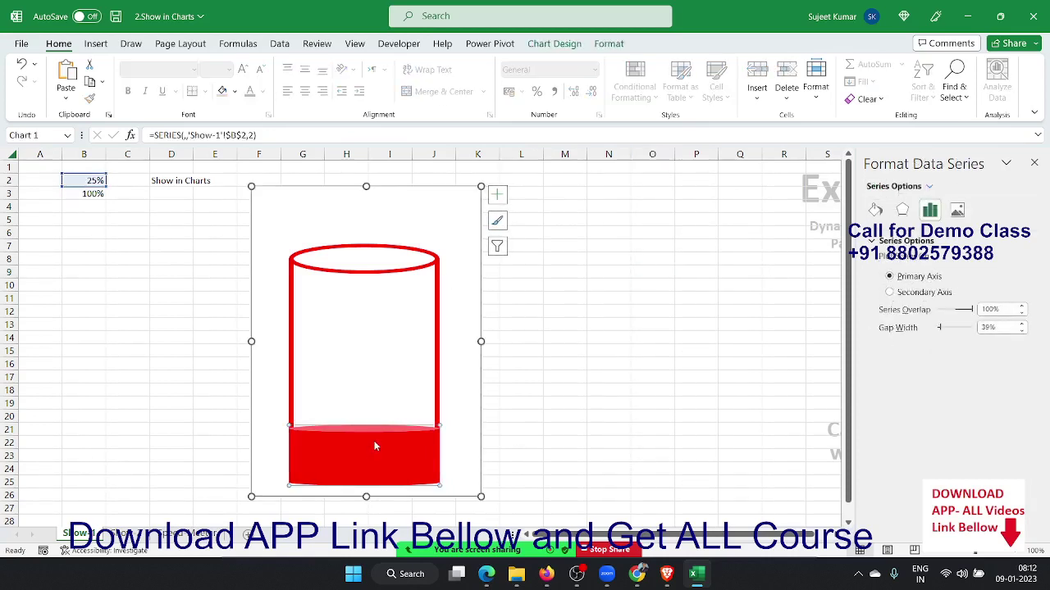
right_click(374, 457)
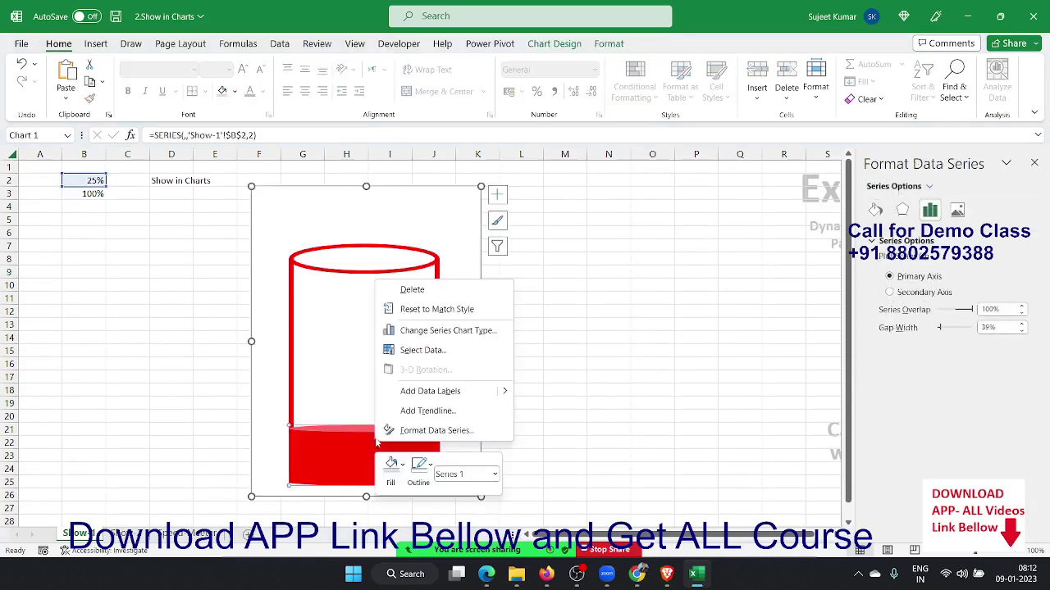
click(426, 400)
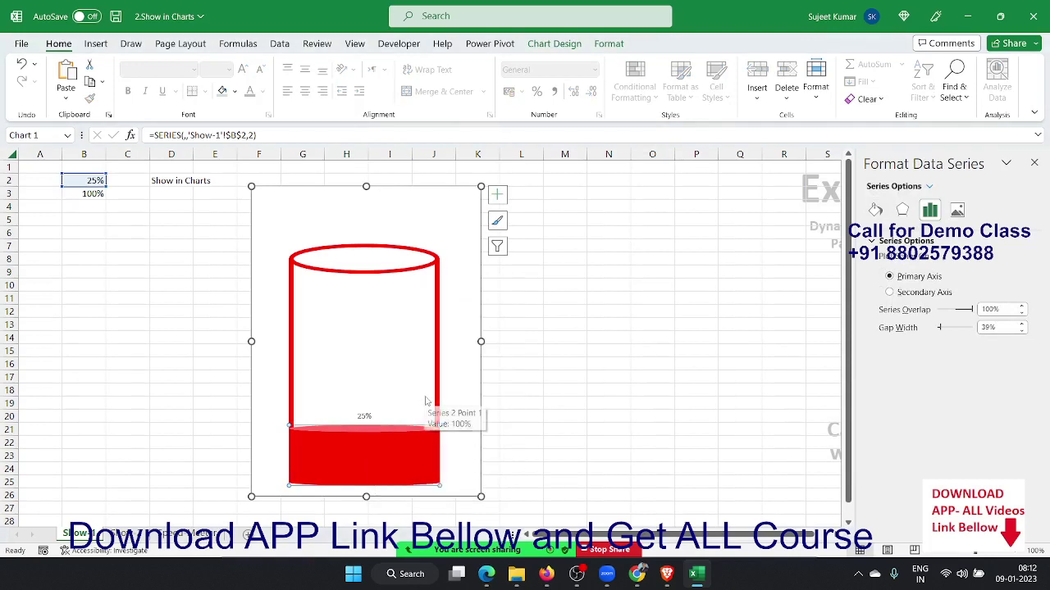
Enlarge the 25% data label with four font-size increases.
click(364, 417)
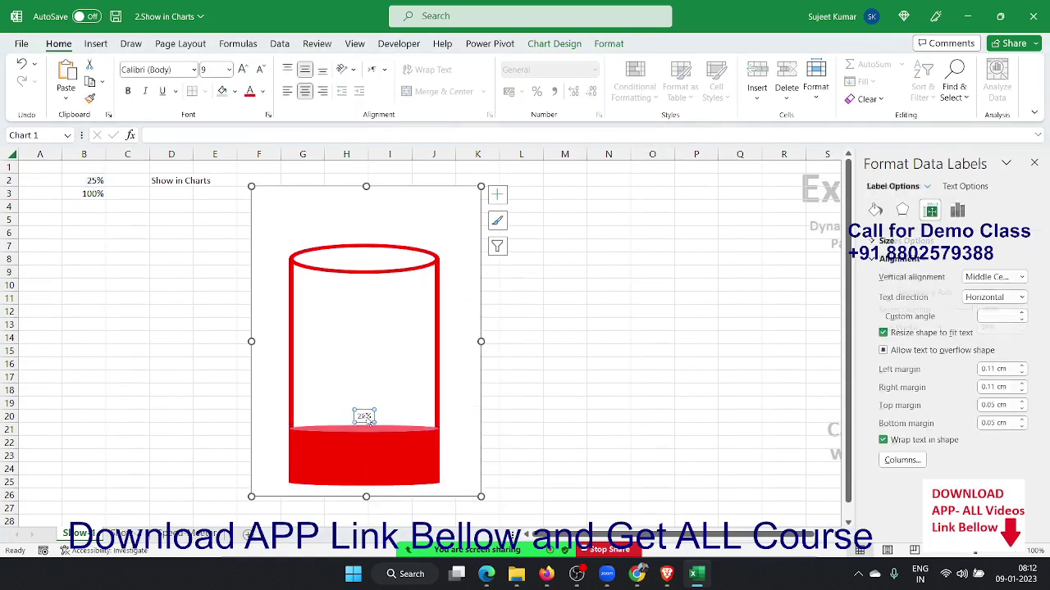
click(242, 69)
click(242, 70)
click(242, 70)
click(242, 70)
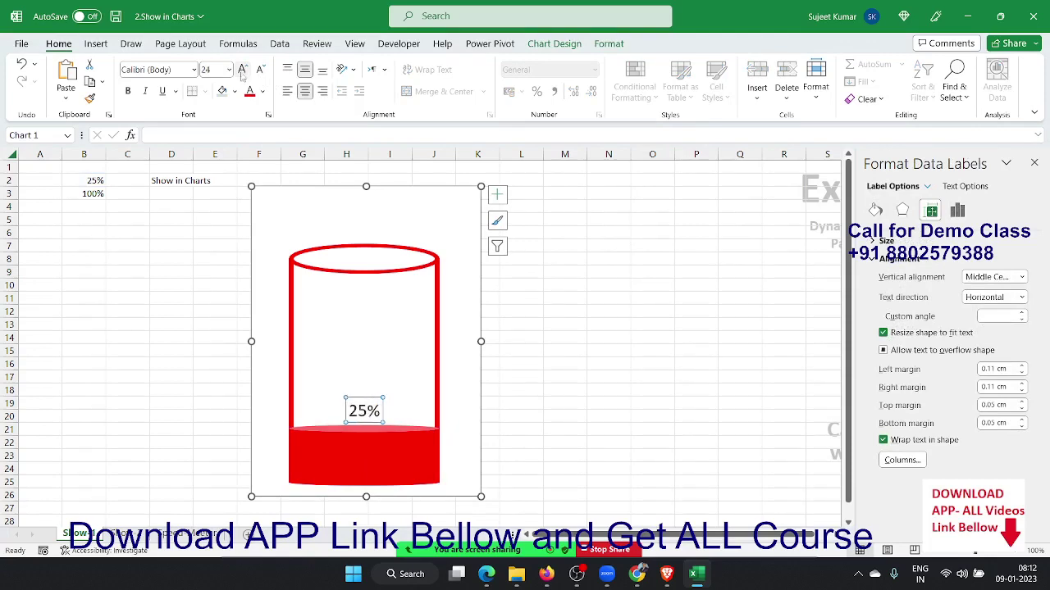
click(242, 70)
click(184, 259)
Enter 35%, then 40%, in cell B2.
click(101, 180)
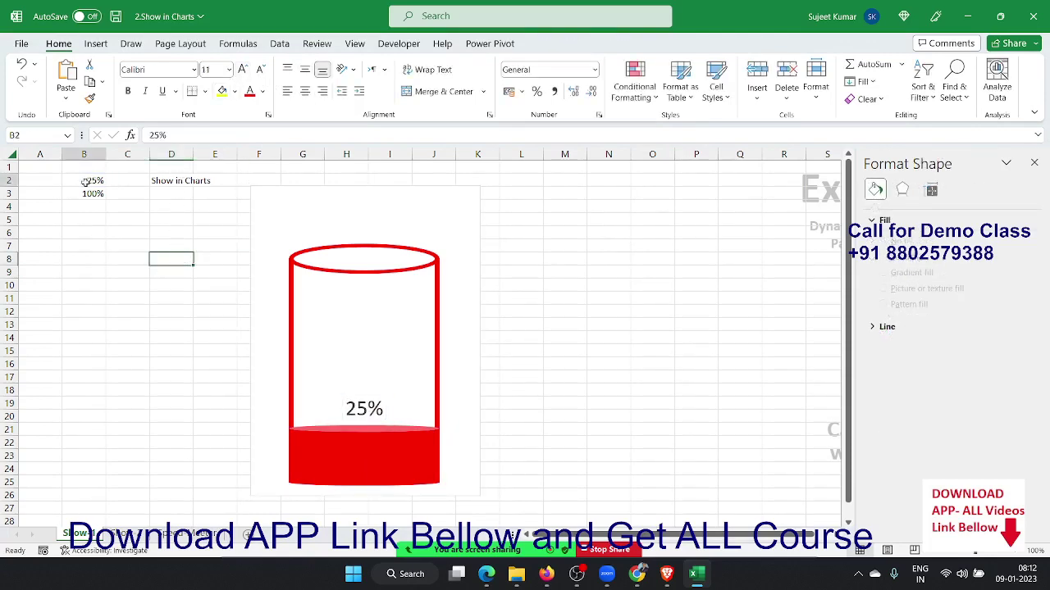
text(35)
key(Return)
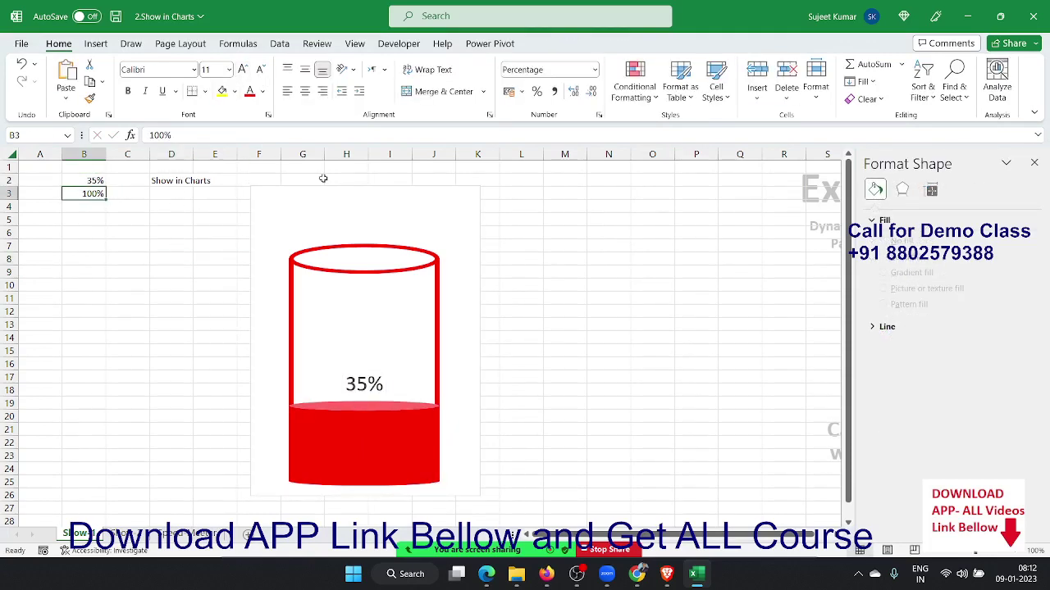
key(Up)
text(40)
key(Return)
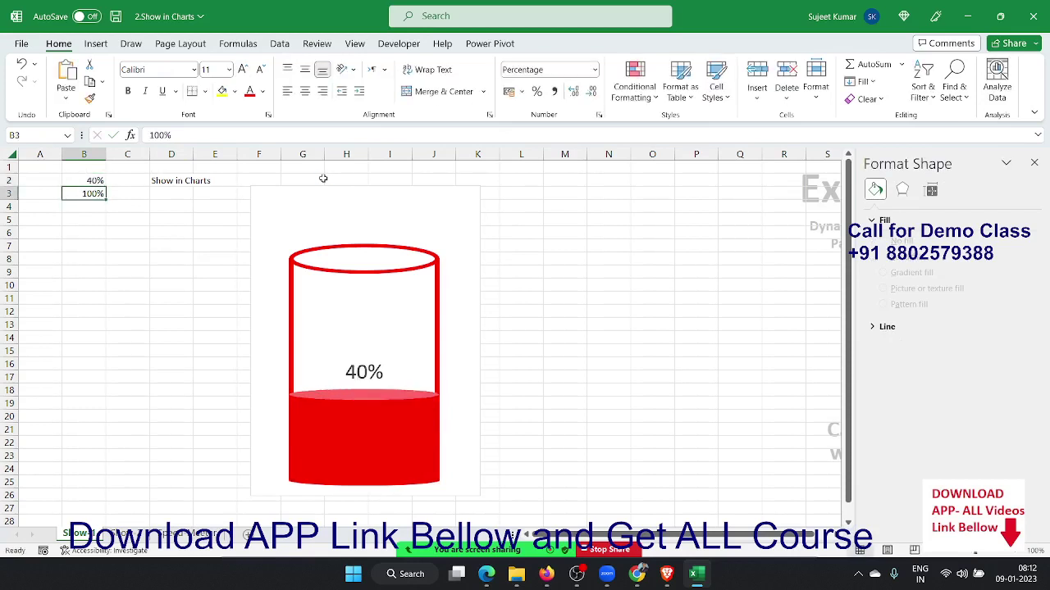
Set B2 to 50%, undoing the accidental 5000% entry.
key(Up)
text(50)
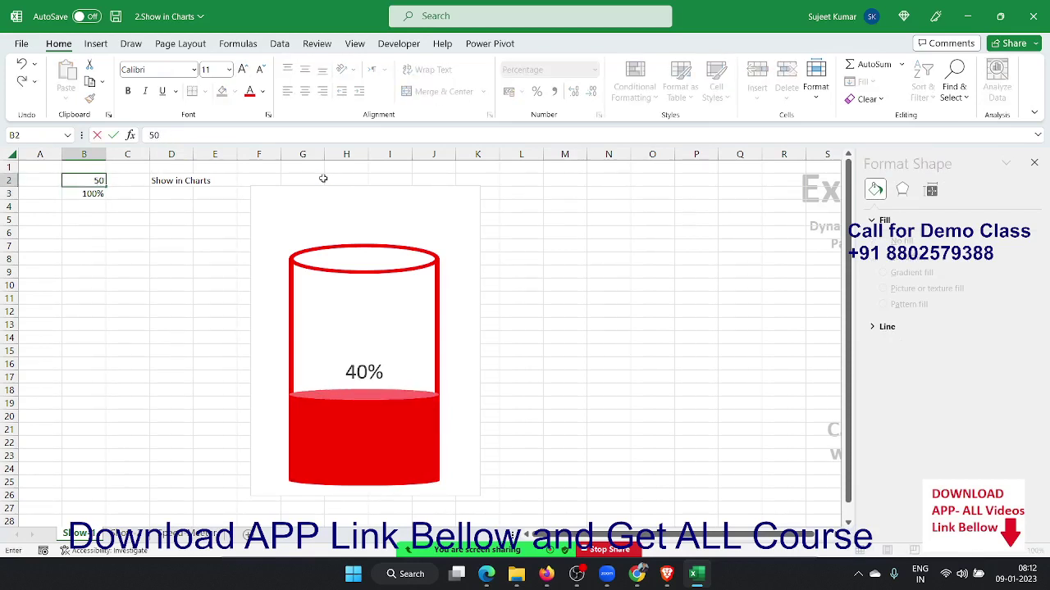
key(Return)
key(ctrl+z)
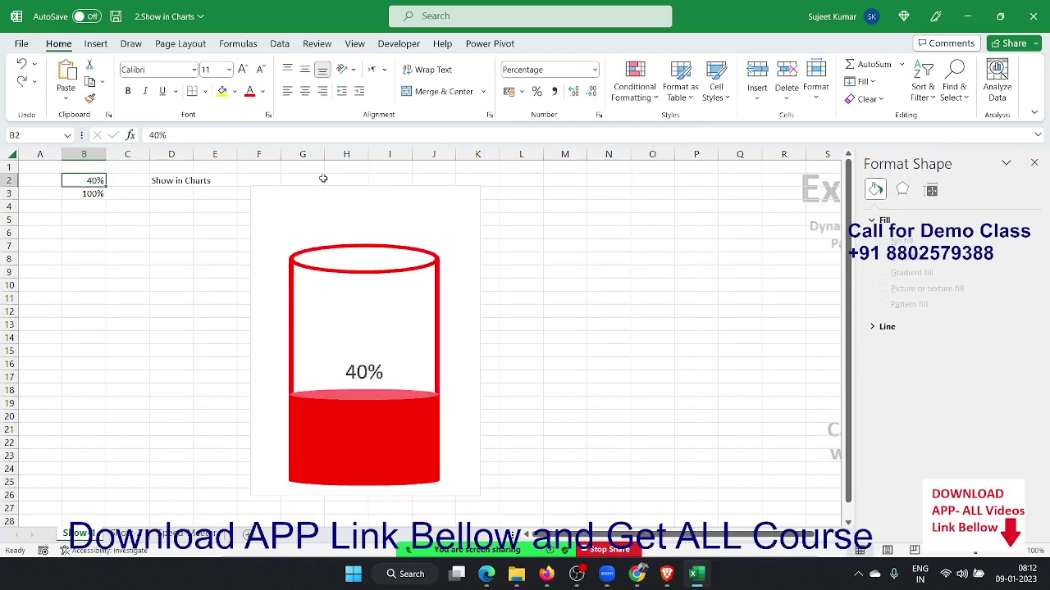
text(5)
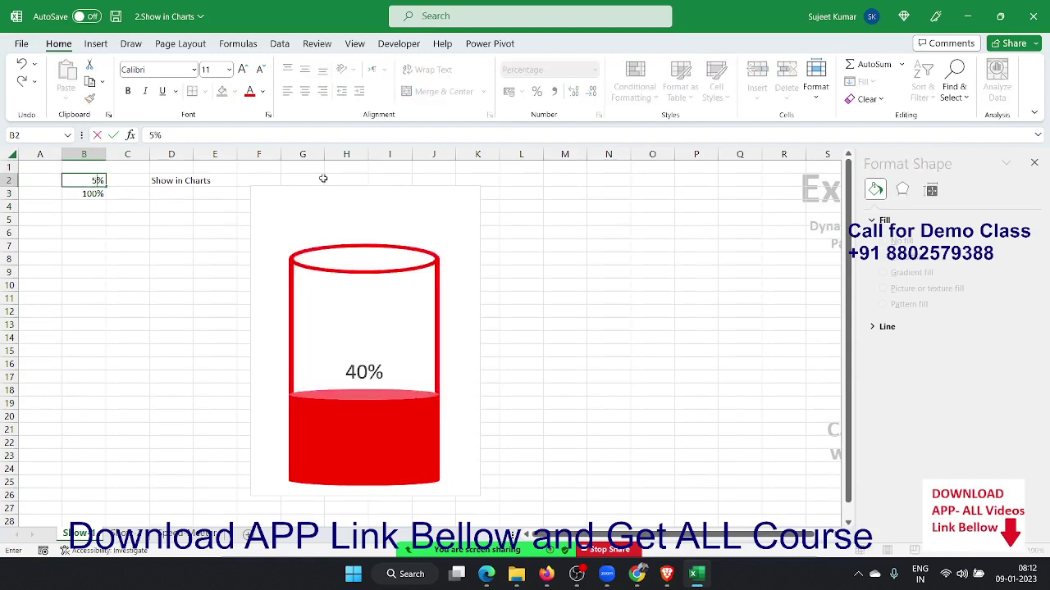
text(0)
key(Return)
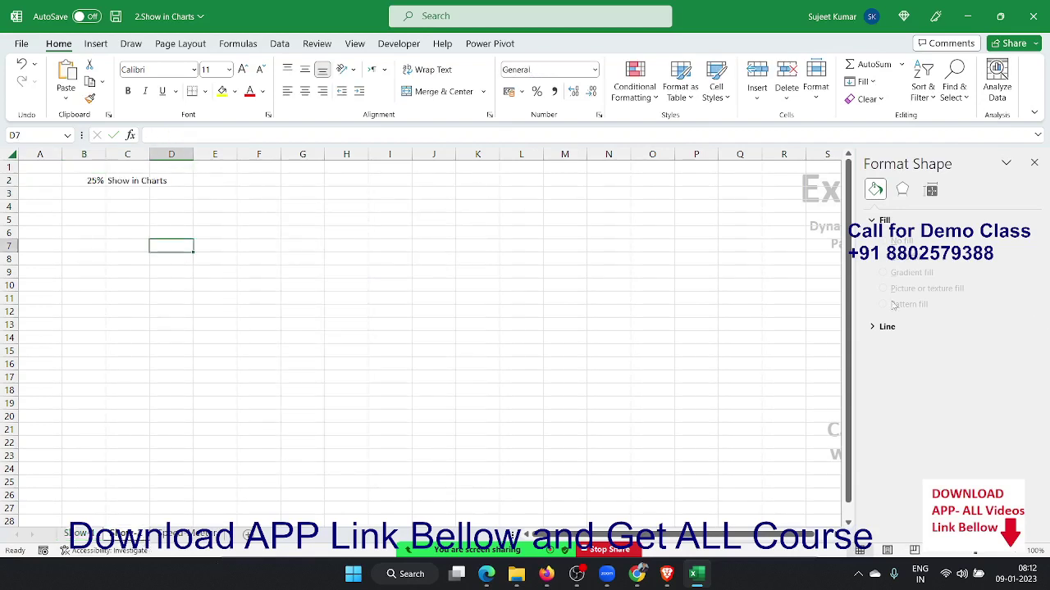
click(127, 182)
Enter =B2/2 in B4 to get half the gauge value.
click(95, 191)
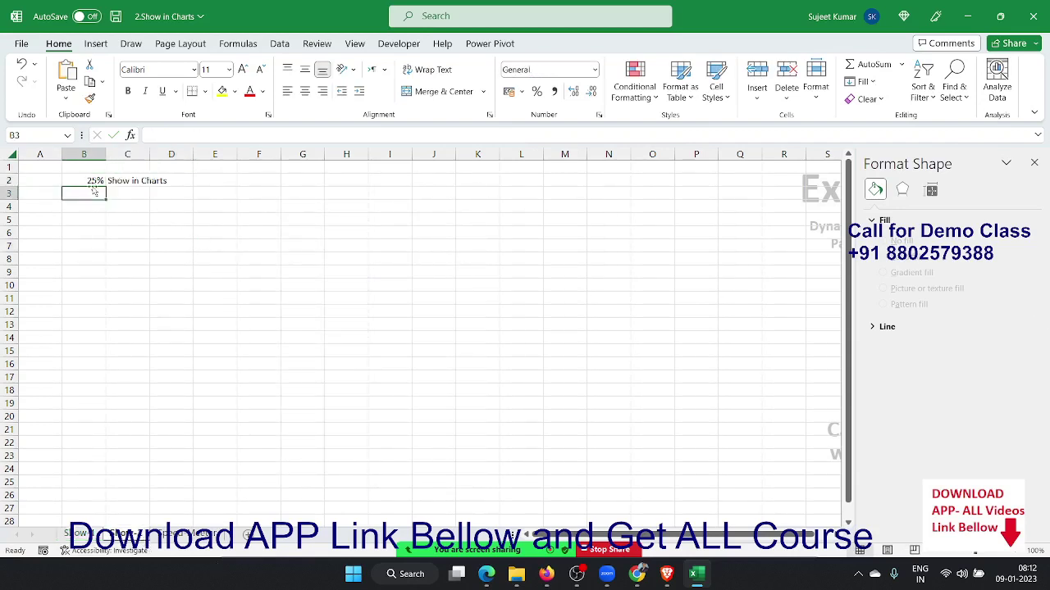
key(Up)
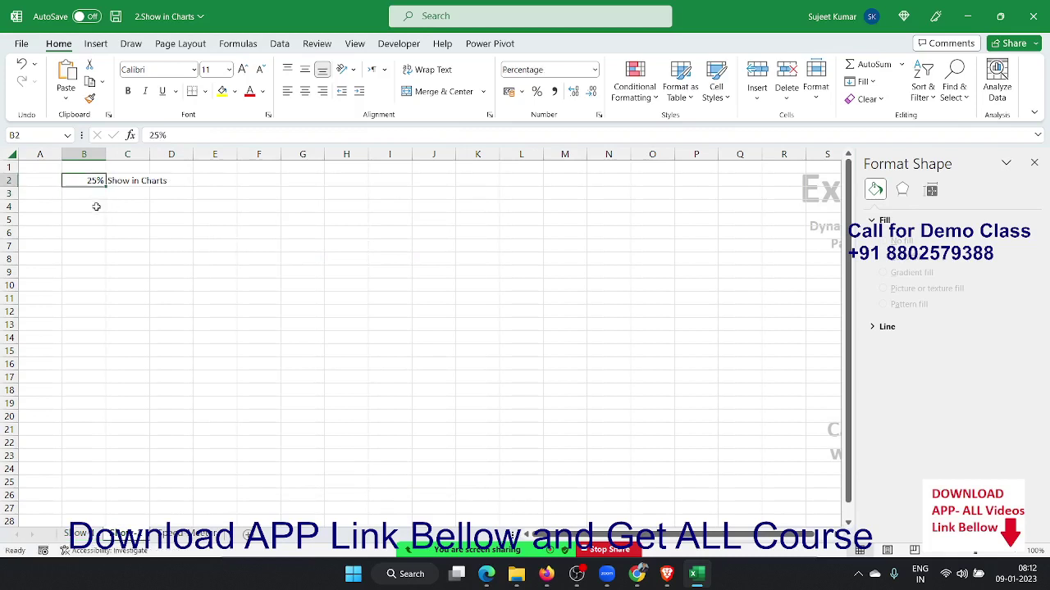
click(96, 205)
text(=)
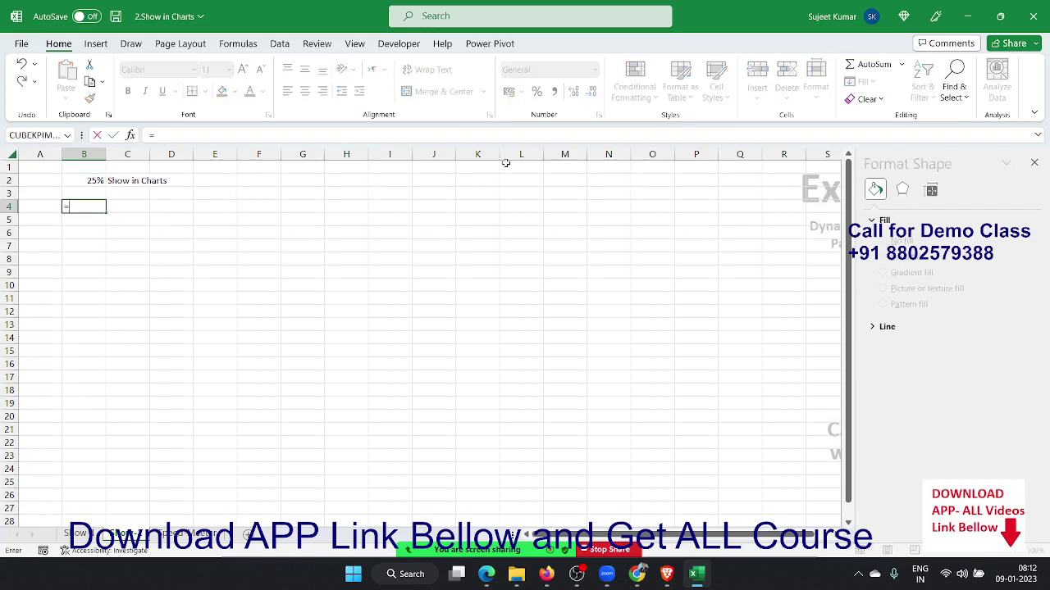
text(B2/2)
key(Return)
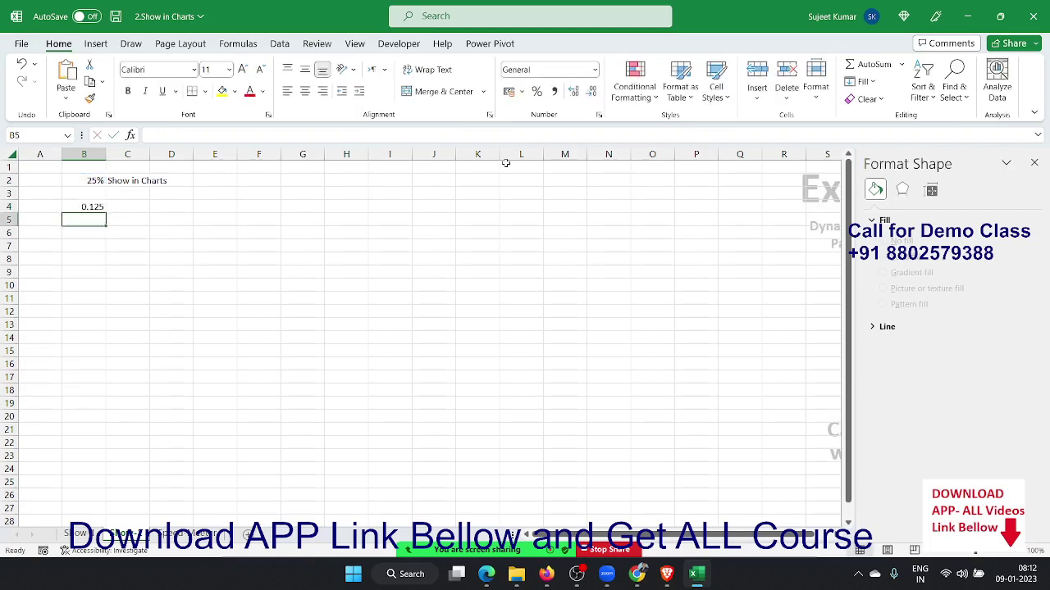
Enter the formula =50%-B4 in B5.
text(50%-)
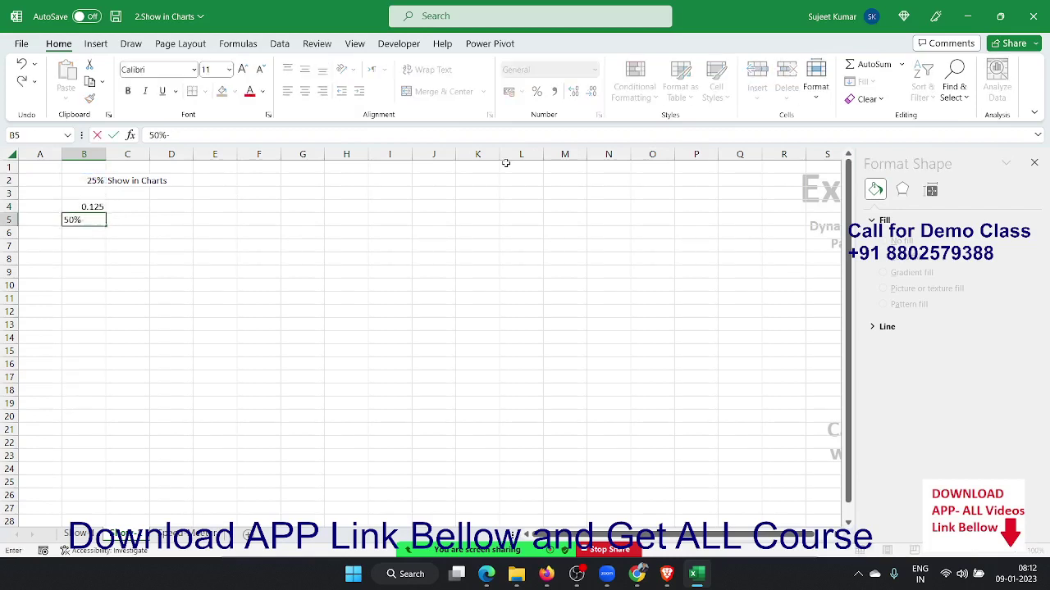
key(Up)
key(Down)
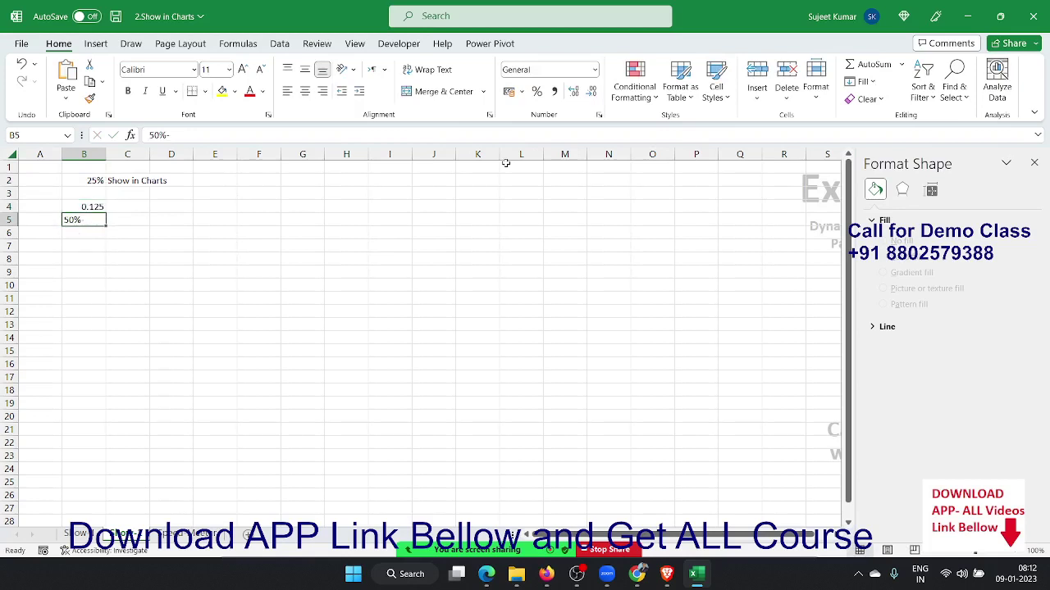
text(=50%)
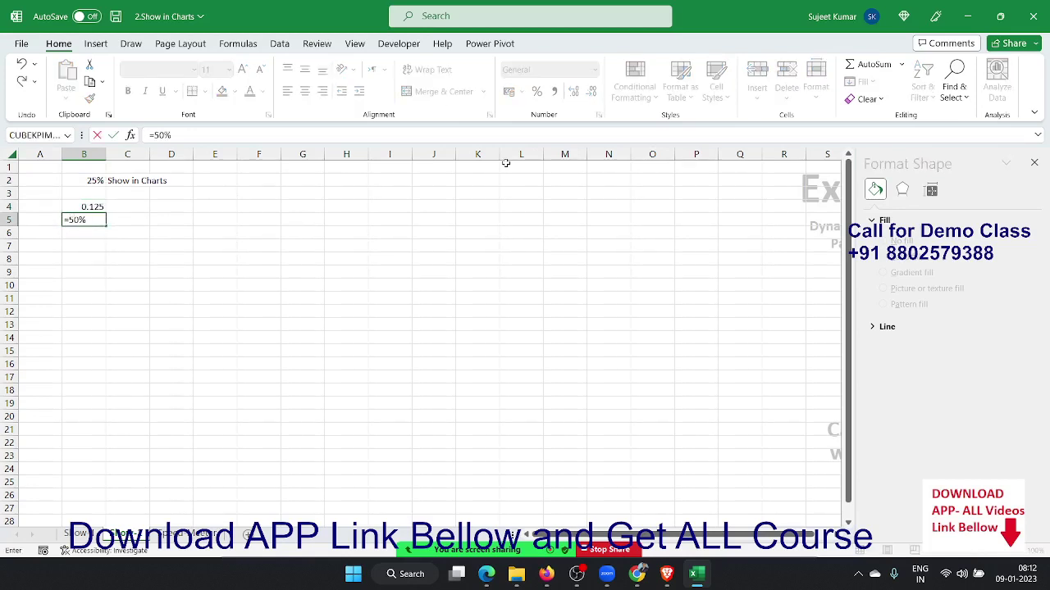
text(-B4)
key(Return)
key(Up)
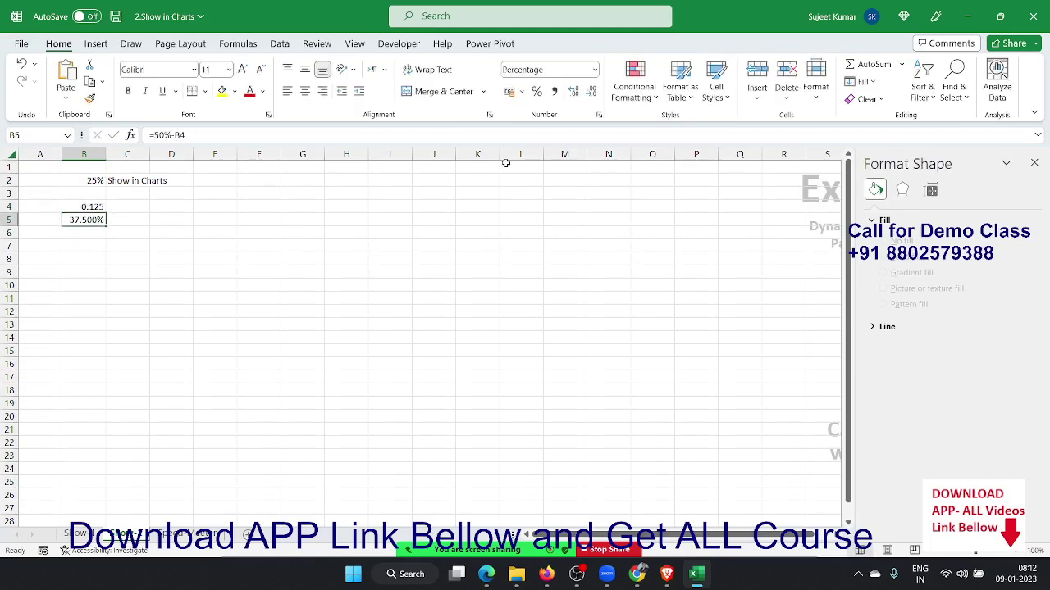
key(shift+Up)
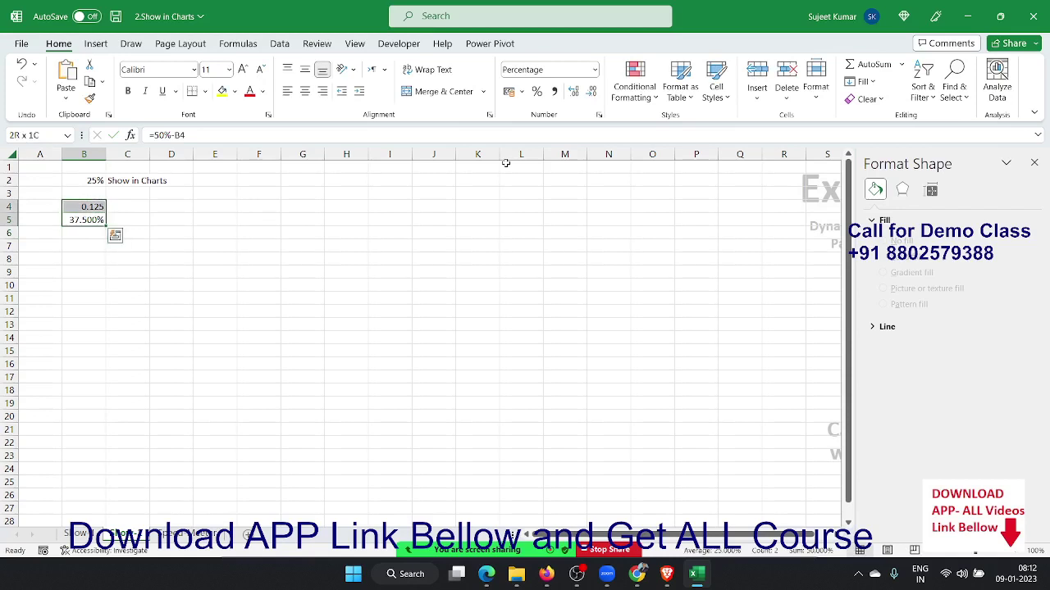
Enter 50% in B6 and select the range B4:B6.
key(Down)
key(Down)
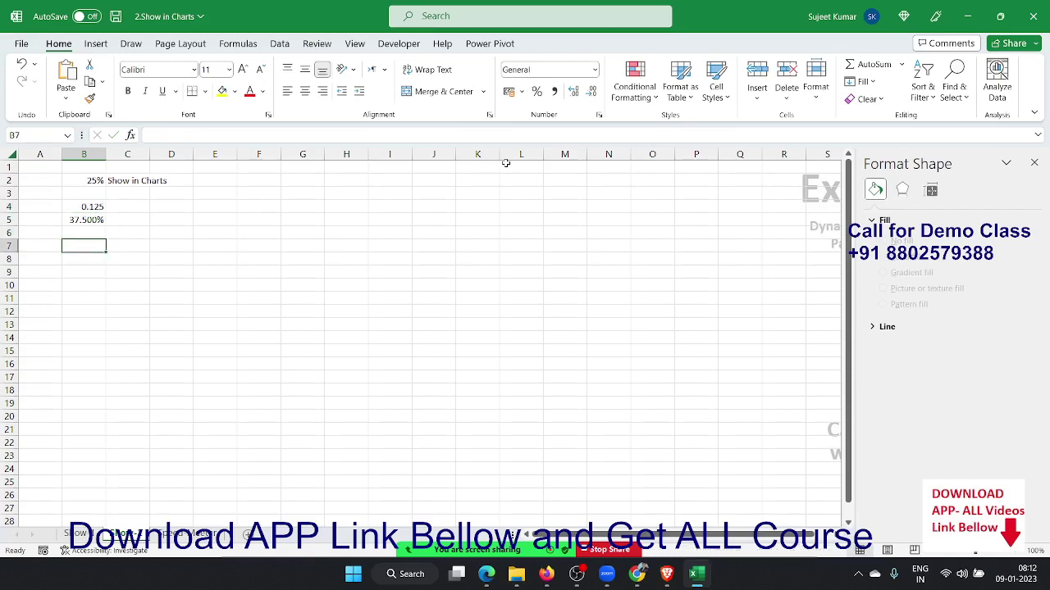
key(Up)
text(50%)
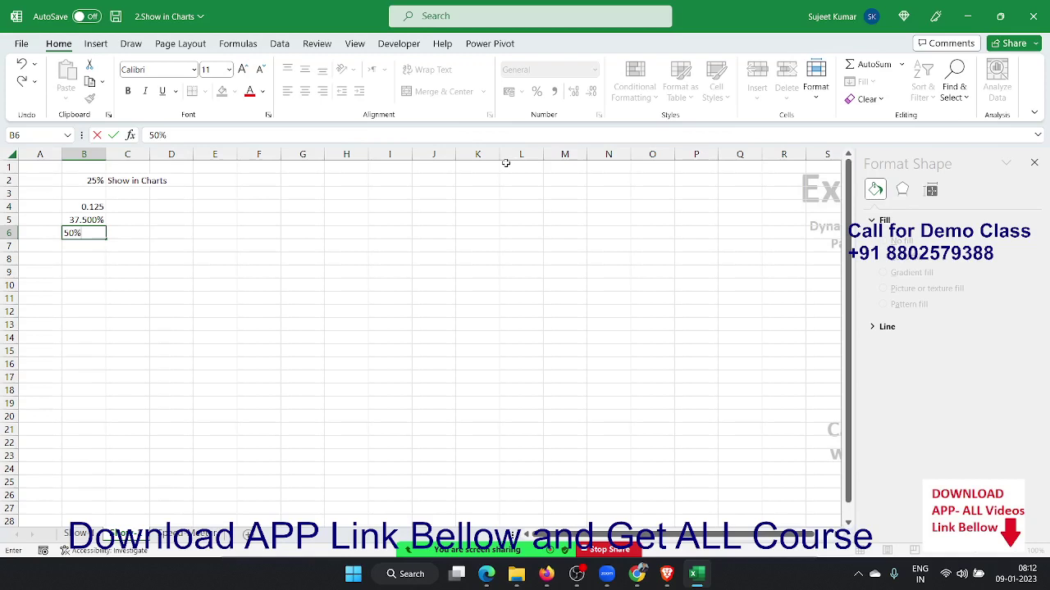
key(Return)
key(Up)
key(shift+Up)
key(shift+Up)
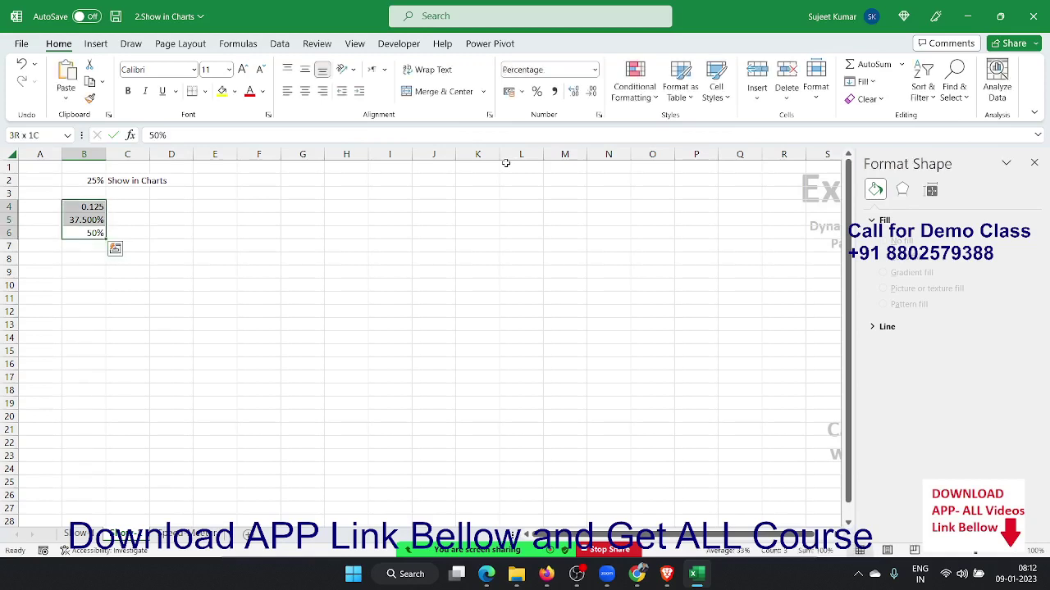
Insert a 2-D pie chart of B4:B6, then reposition and enlarge it.
click(90, 47)
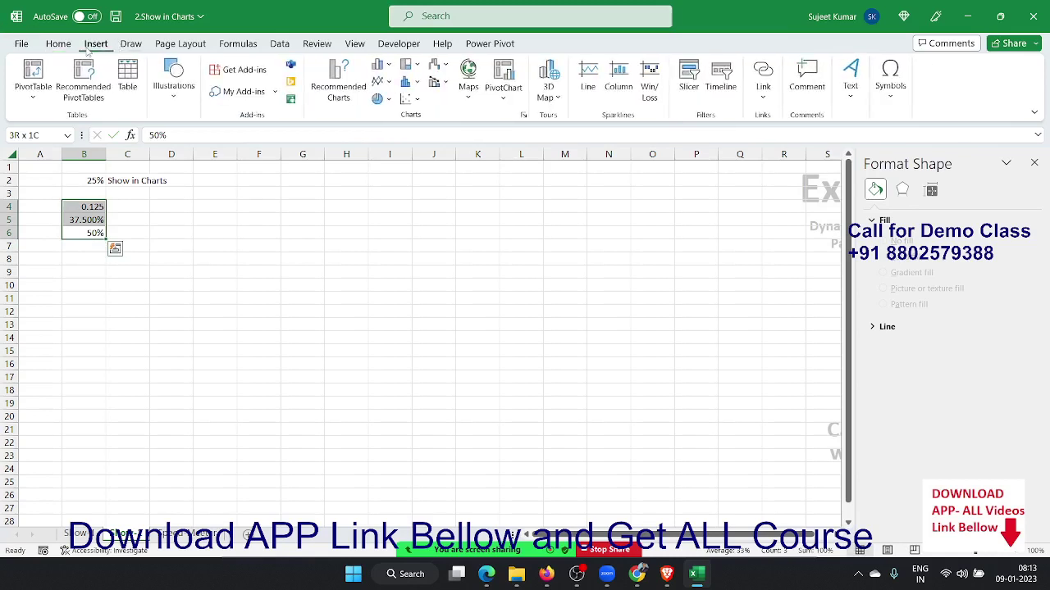
click(381, 98)
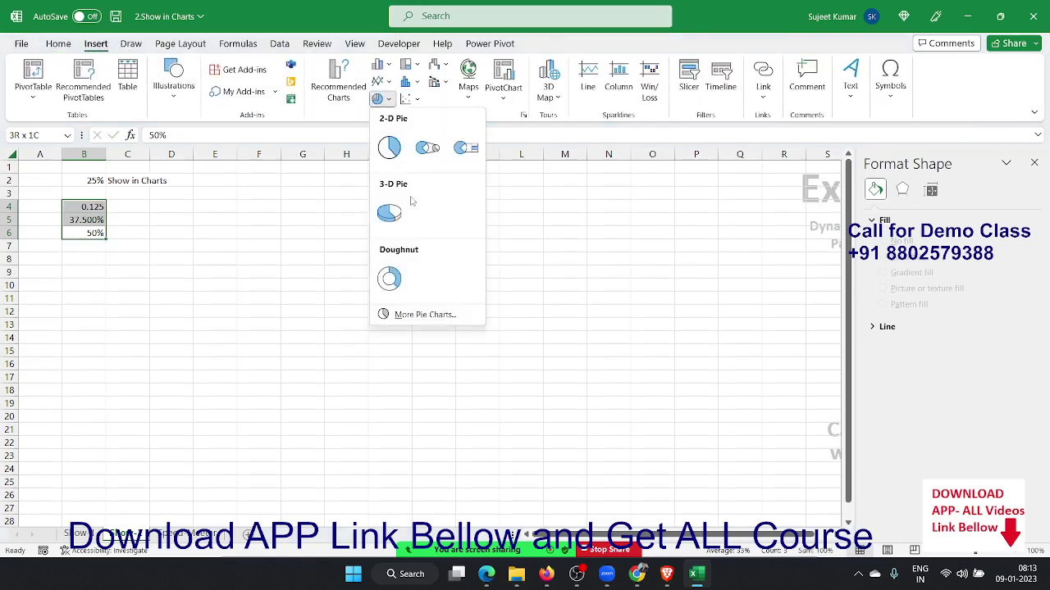
click(388, 147)
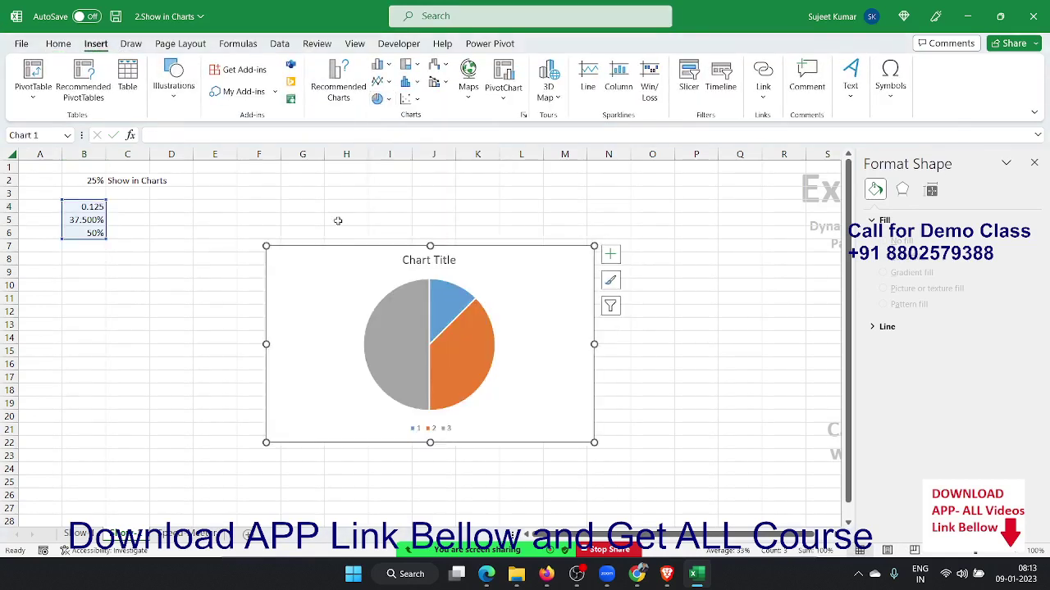
drag(312, 259, 238, 209)
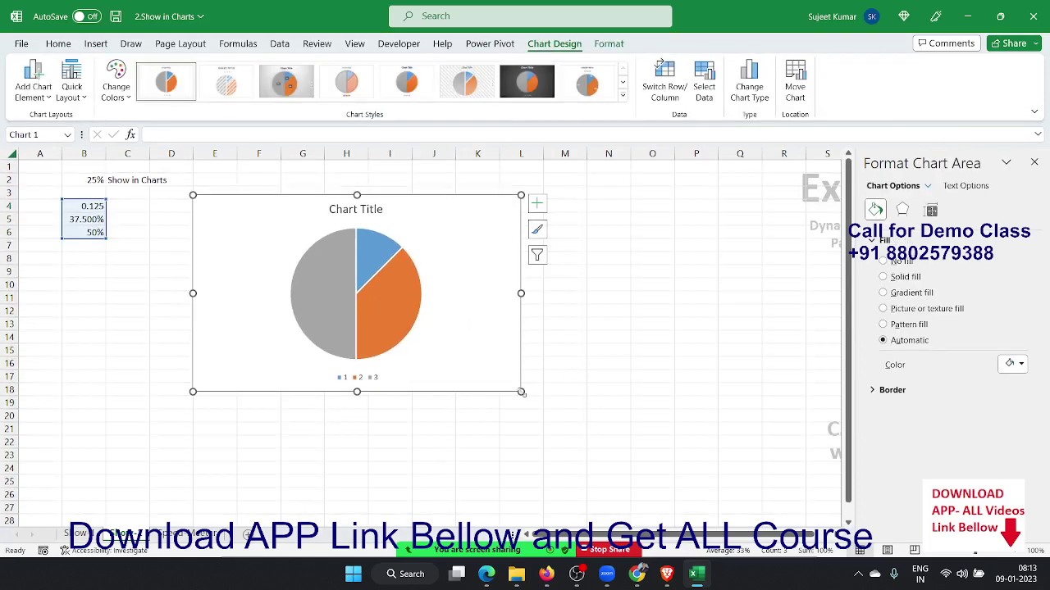
drag(522, 392, 607, 452)
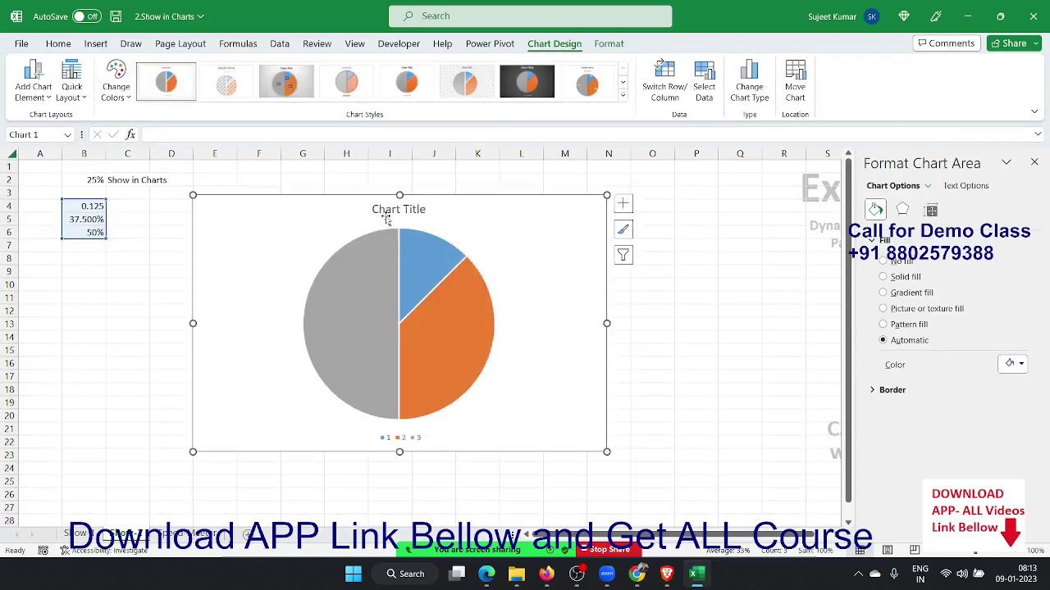
Delete the pie chart's title and legend.
click(386, 215)
key(Delete)
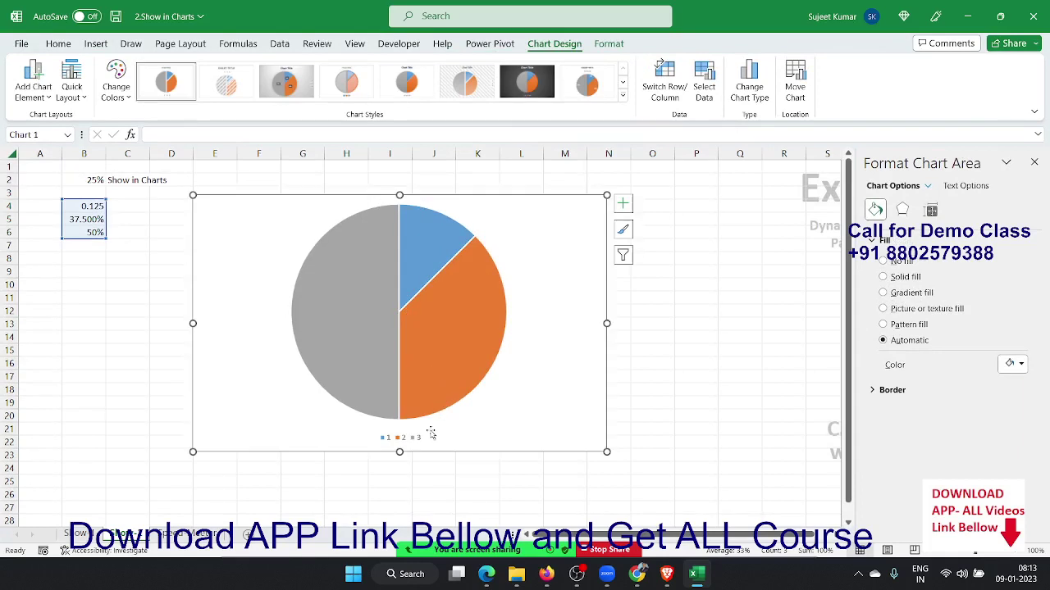
click(414, 438)
key(Delete)
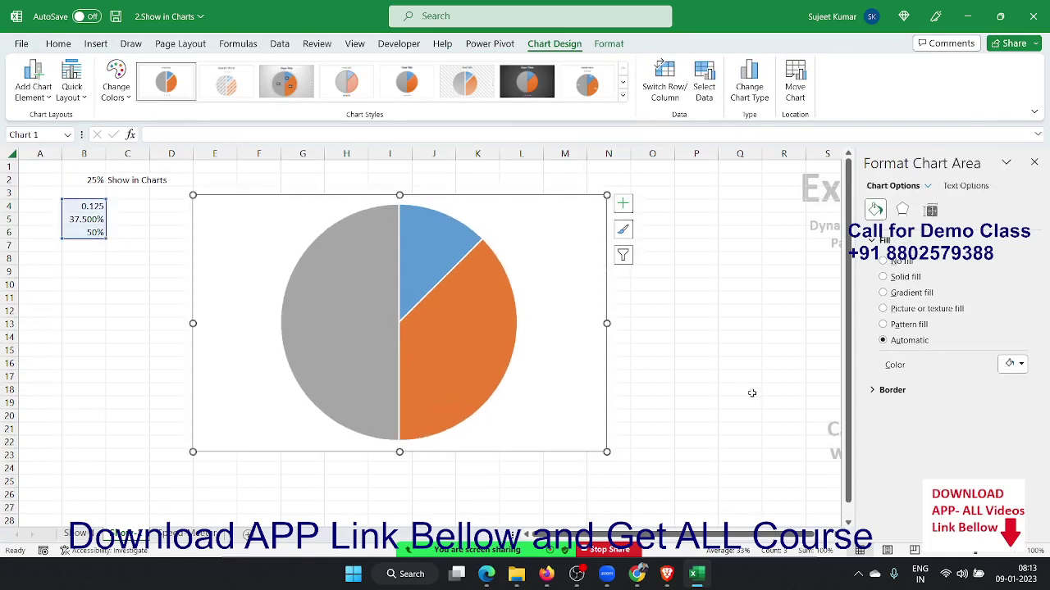
Set the pie series' angle of first slice to 270°.
click(452, 365)
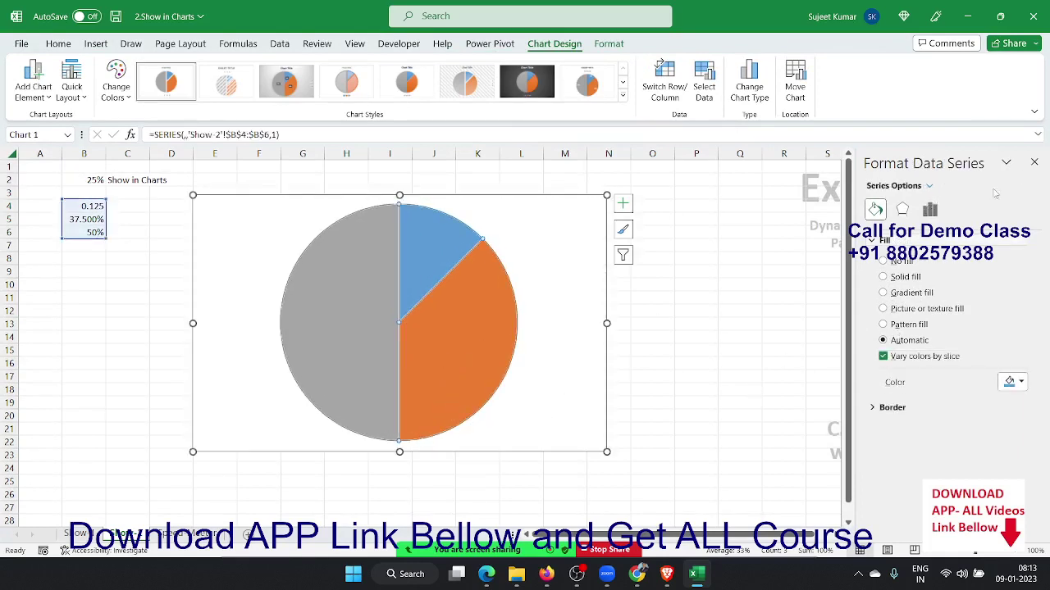
click(929, 210)
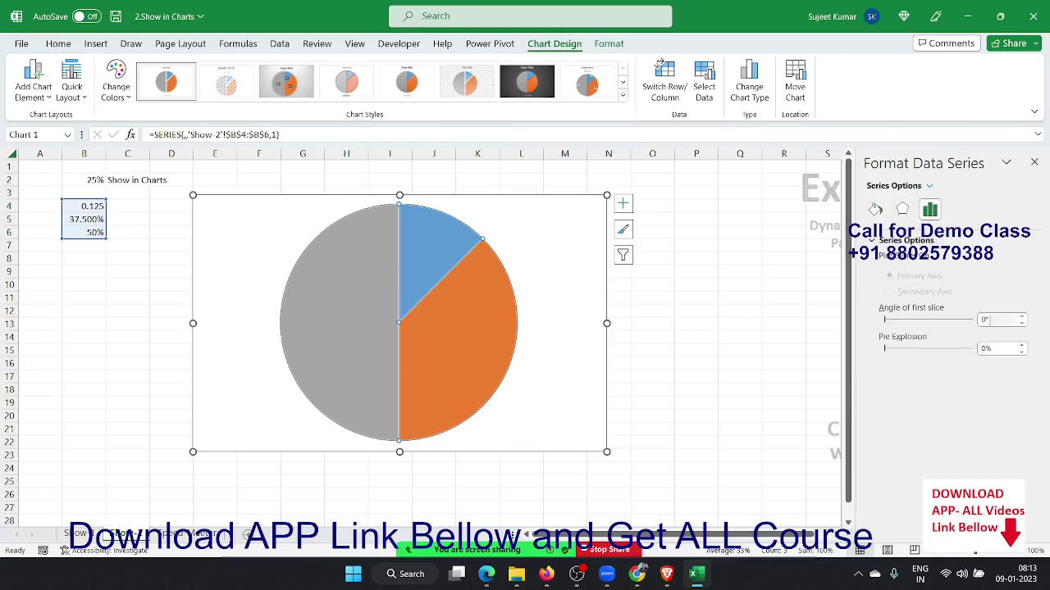
drag(986, 320, 968, 322)
text(270)
key(Return)
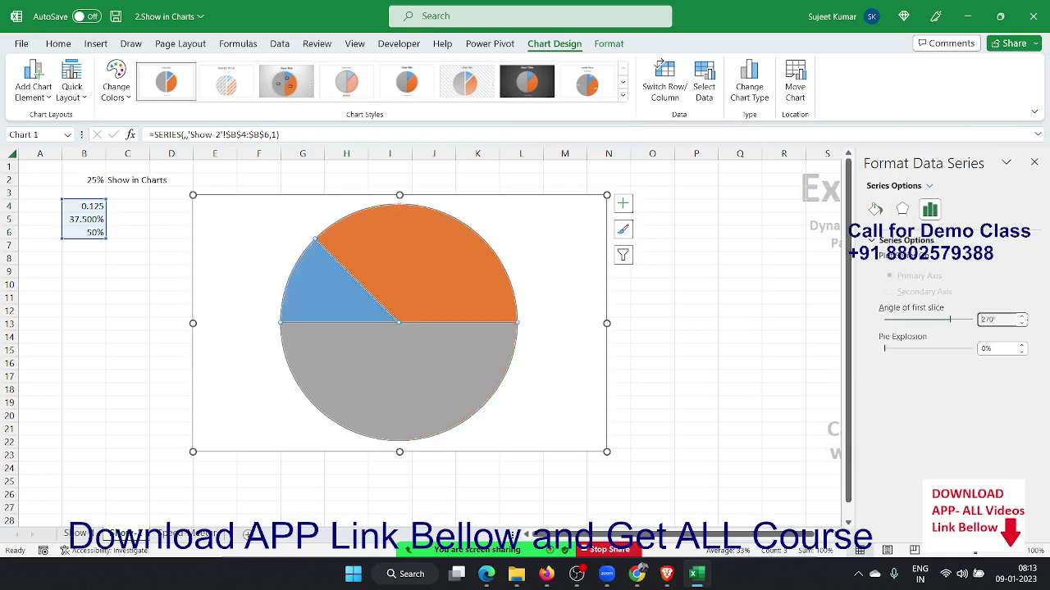
Give the 50% slice No fill, leaving a visible semicircle.
click(446, 393)
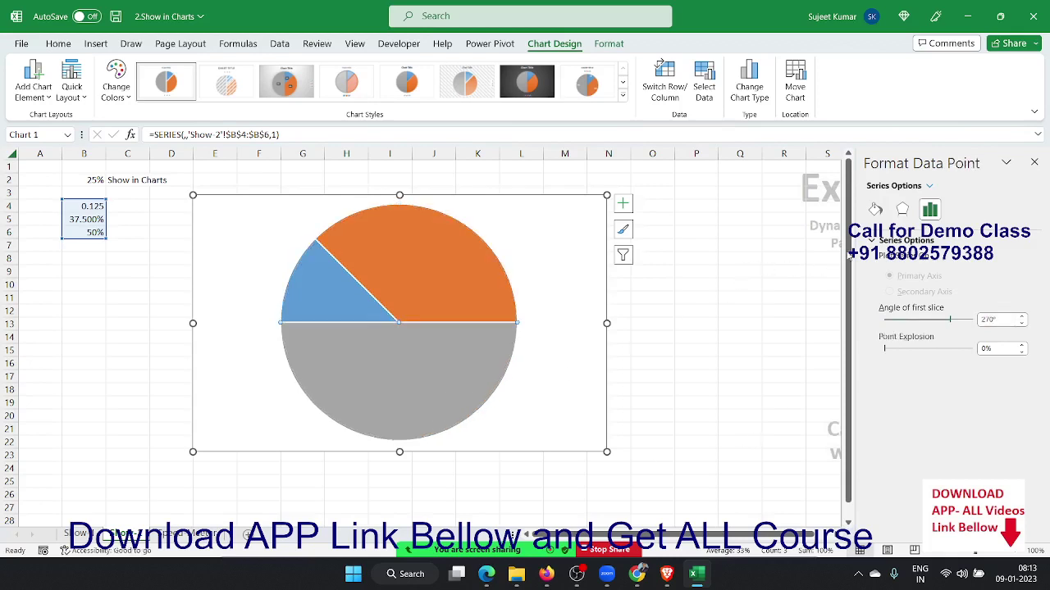
click(875, 210)
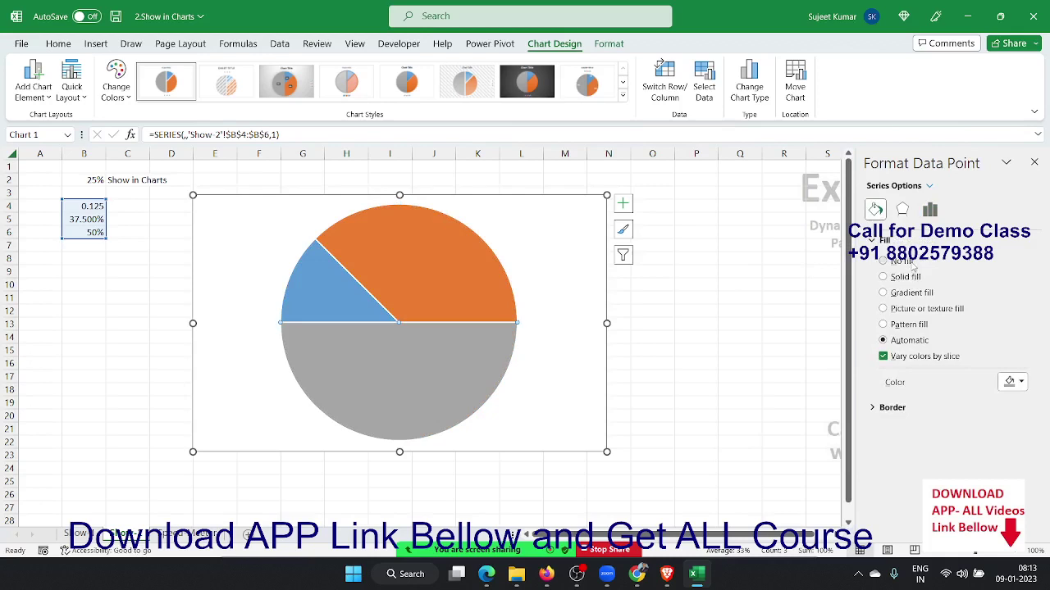
click(911, 266)
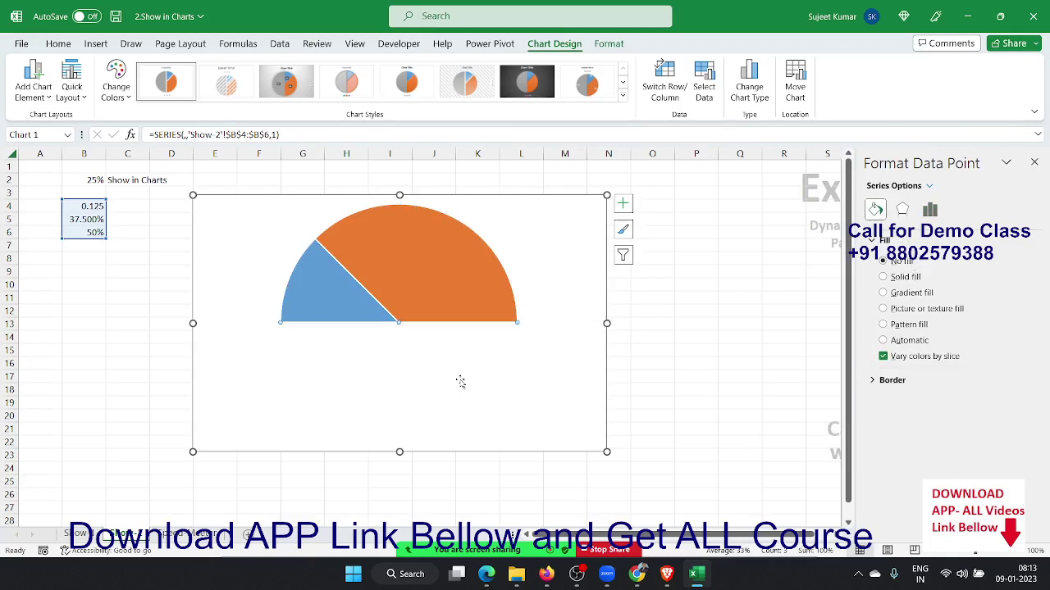
click(277, 274)
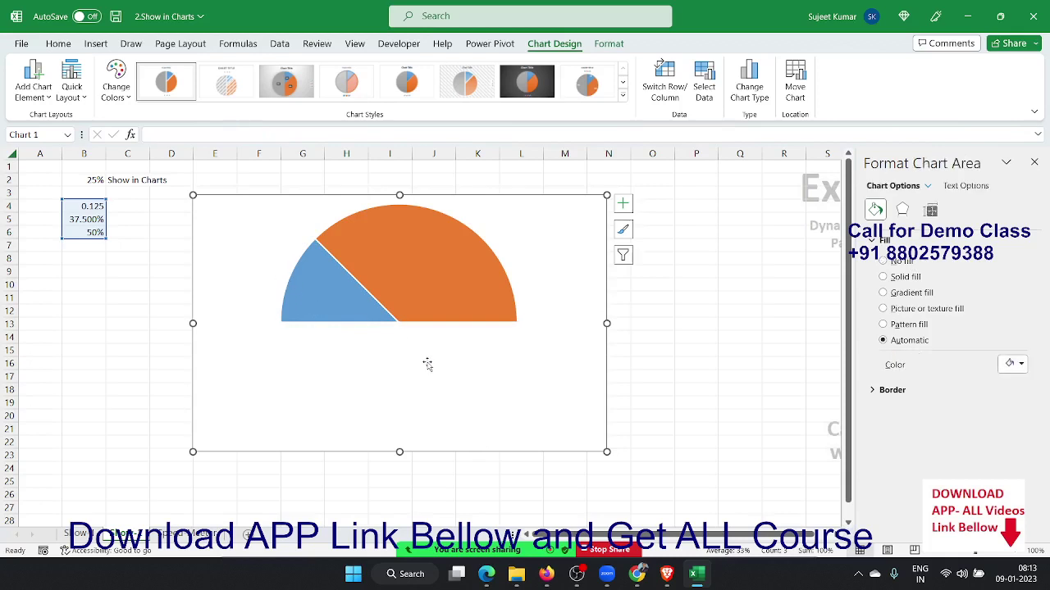
Fill the 37.5% band with a solid light grey.
mouse_move(429, 364)
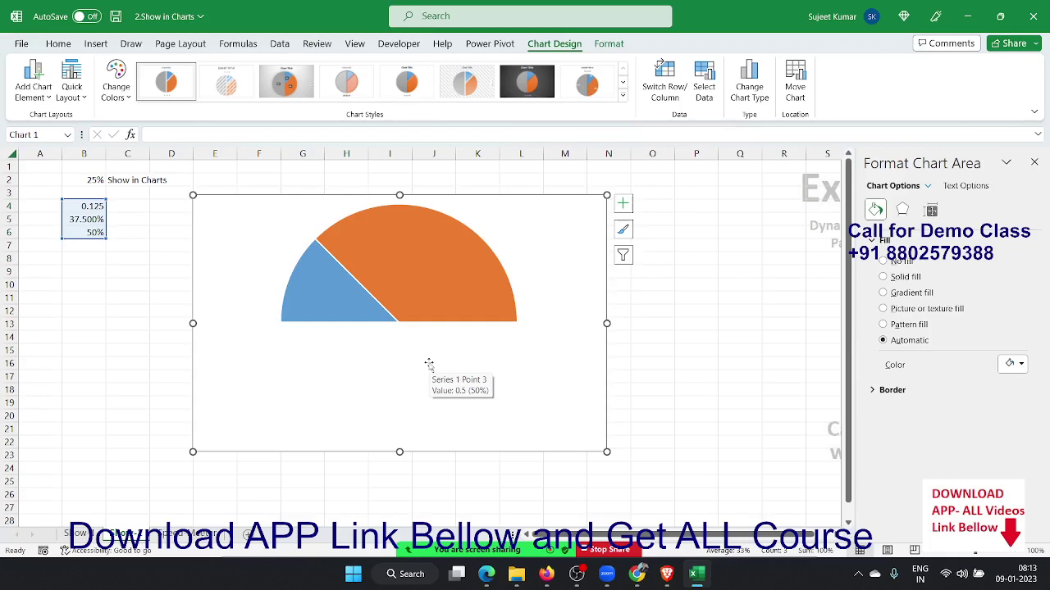
mouse_move(356, 307)
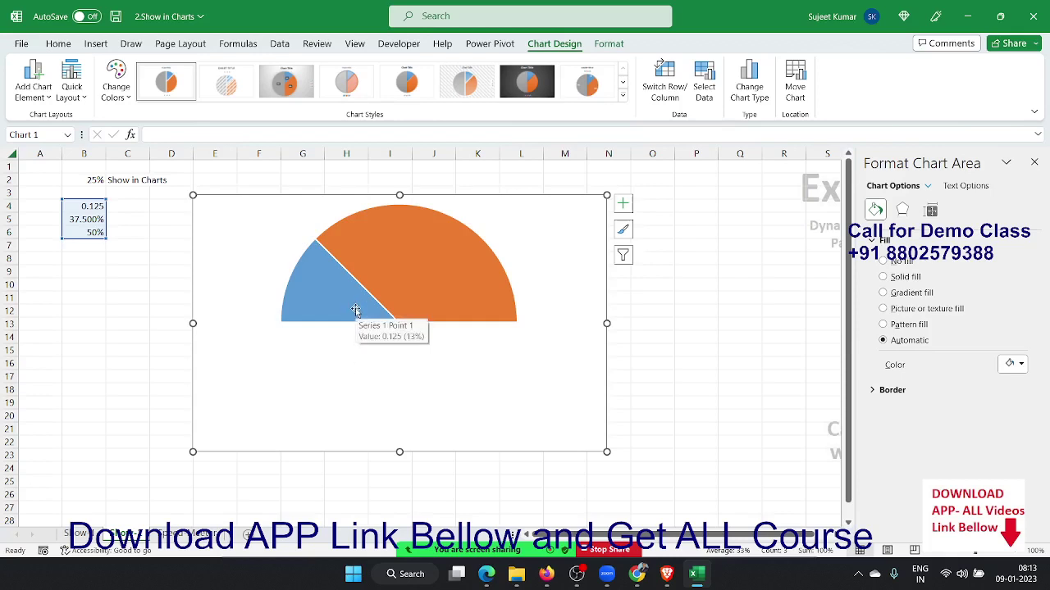
click(418, 301)
click(434, 290)
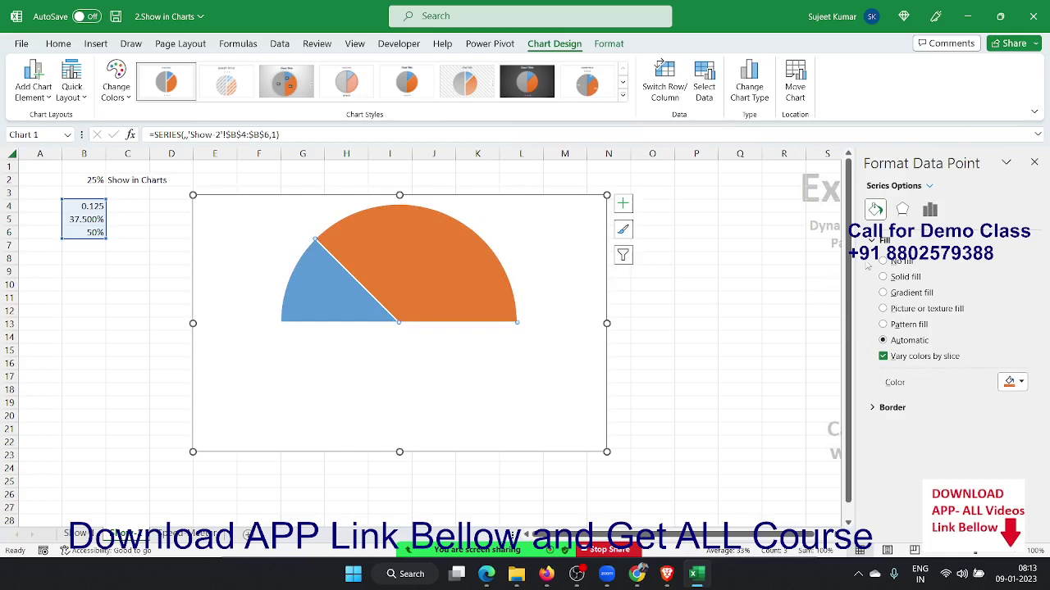
click(907, 278)
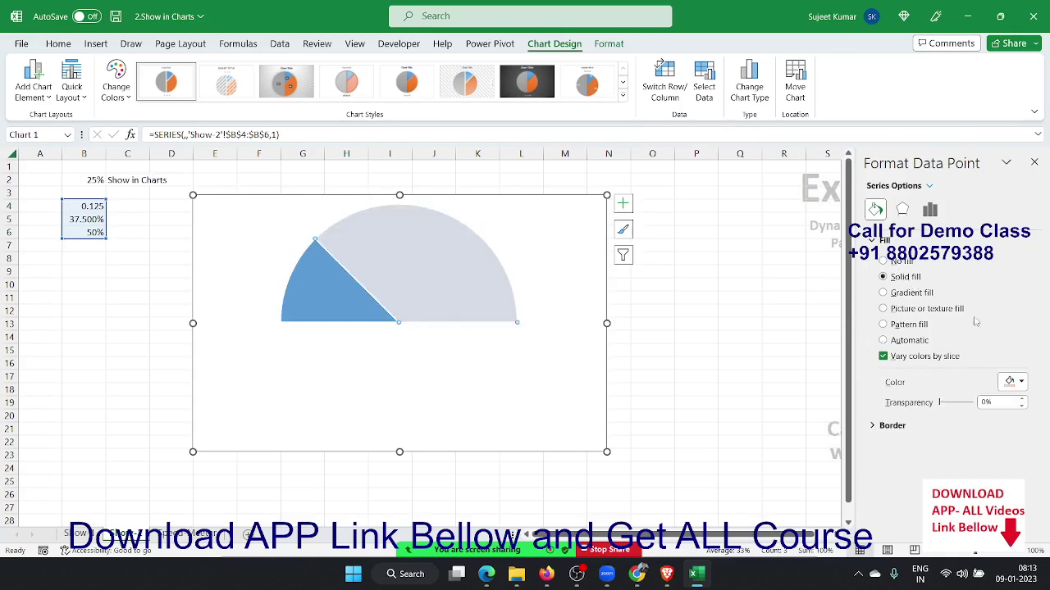
click(1014, 382)
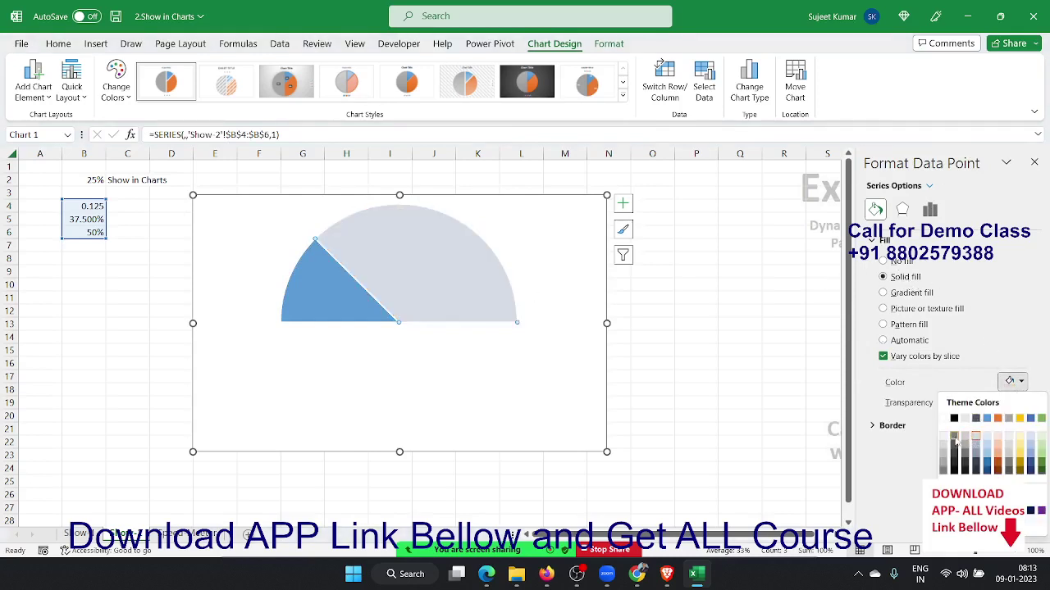
click(943, 437)
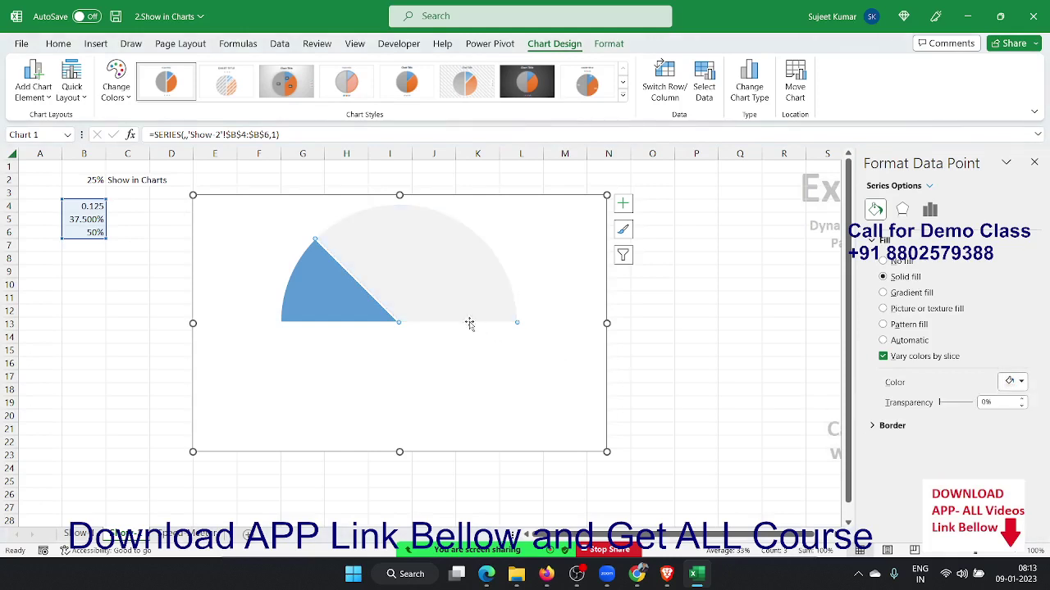
Fill the 0.125 wedge with solid black to form the needle.
click(335, 310)
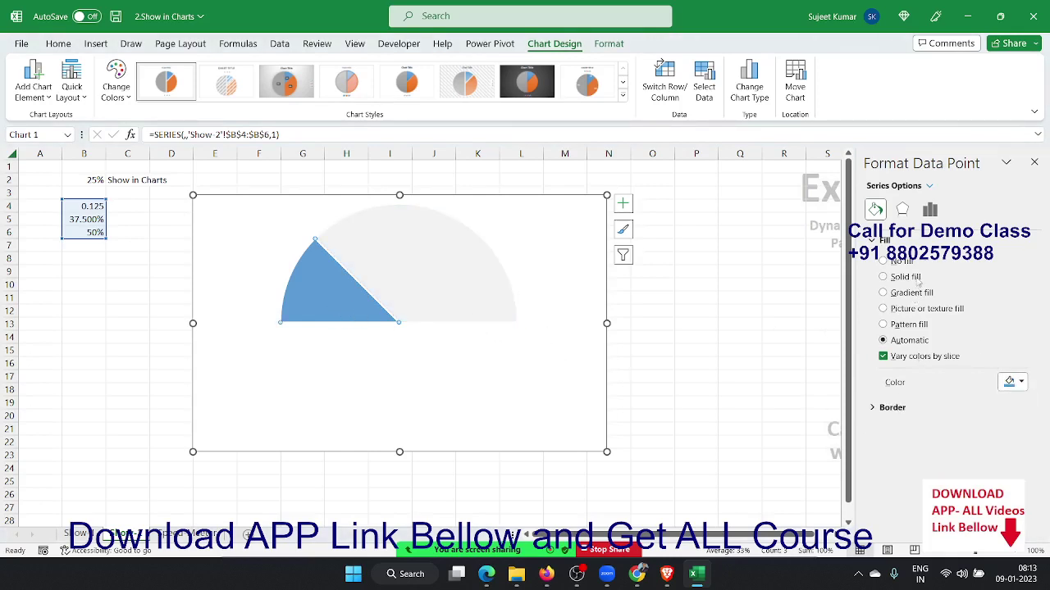
click(907, 278)
click(1011, 382)
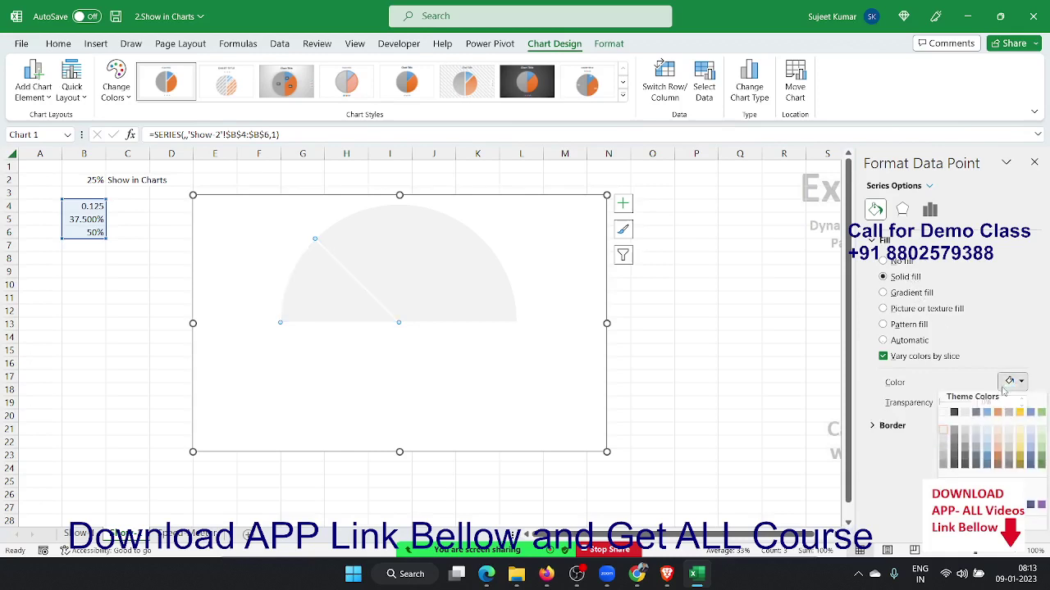
click(960, 420)
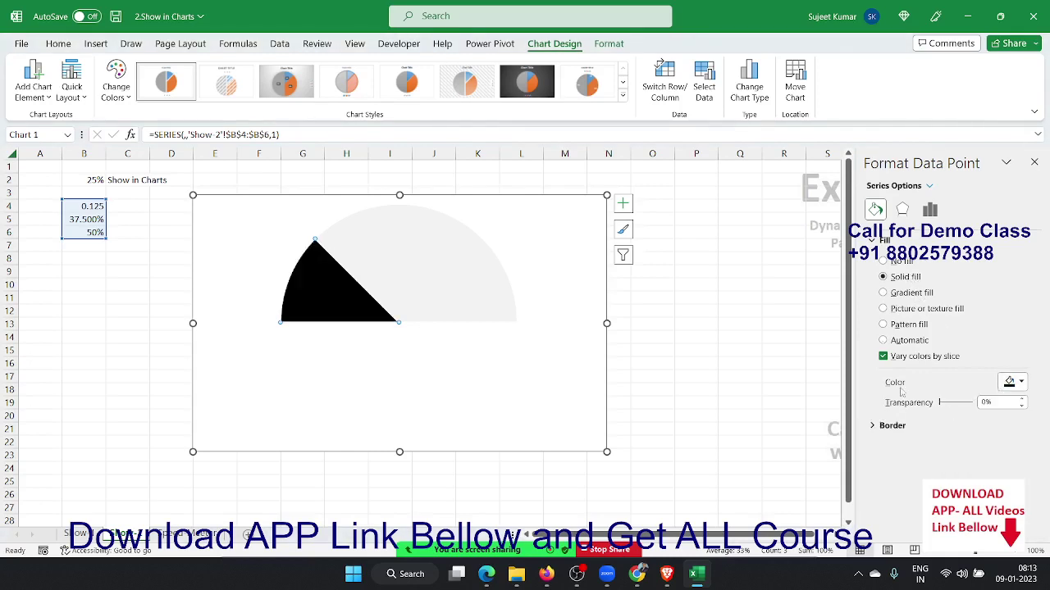
click(433, 348)
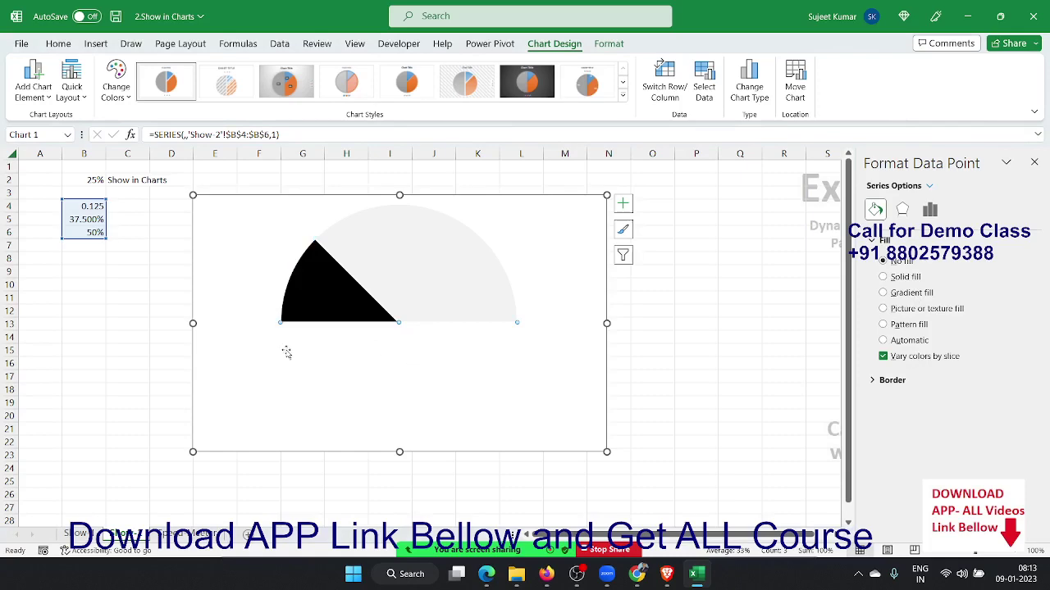
Add a 0% text box label at the gauge's left end.
click(611, 44)
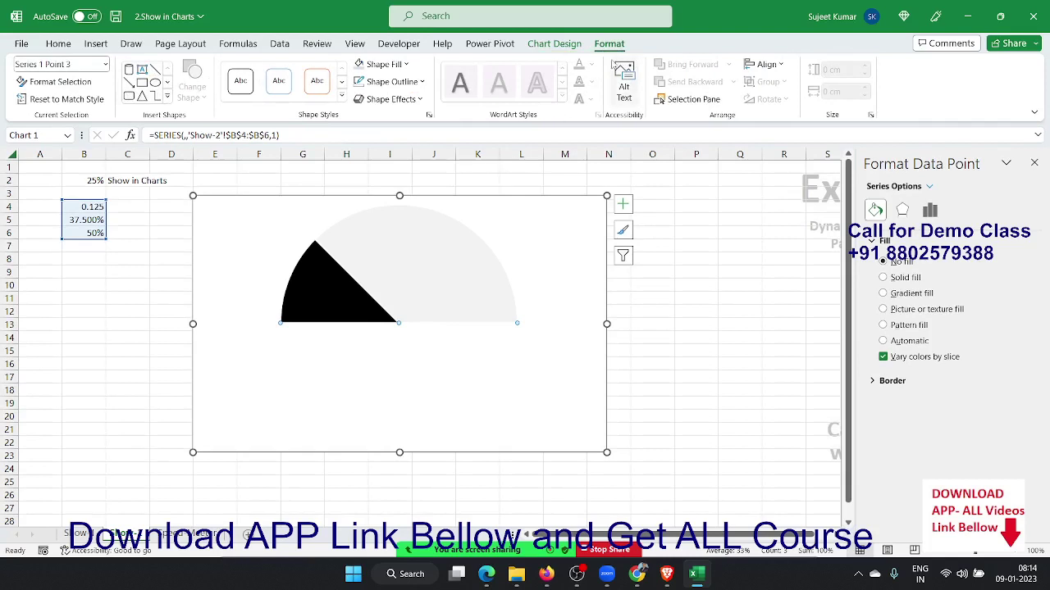
click(142, 69)
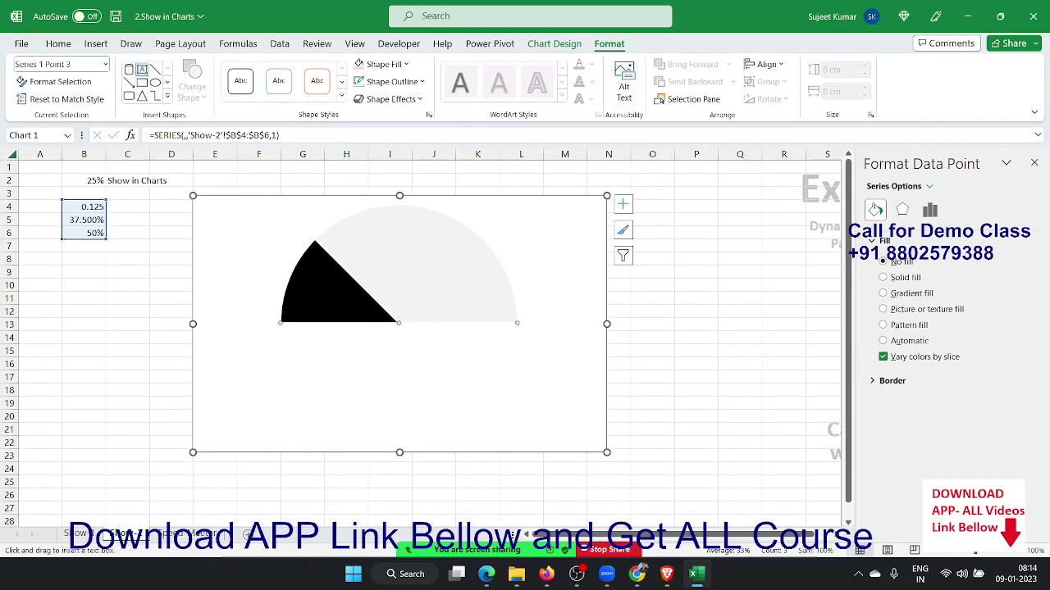
drag(232, 310, 275, 330)
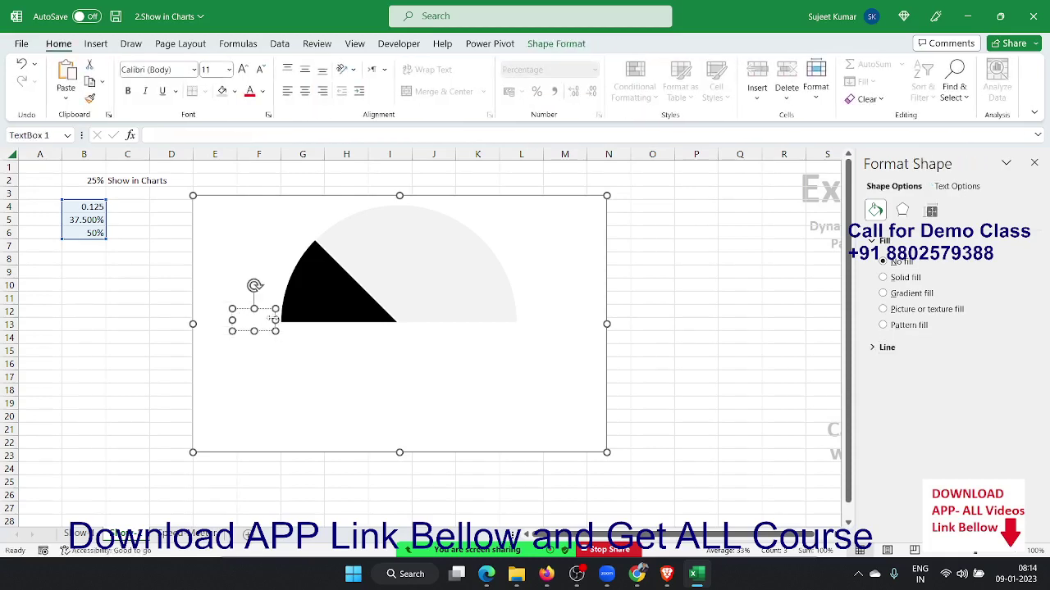
text(0%)
key(Escape)
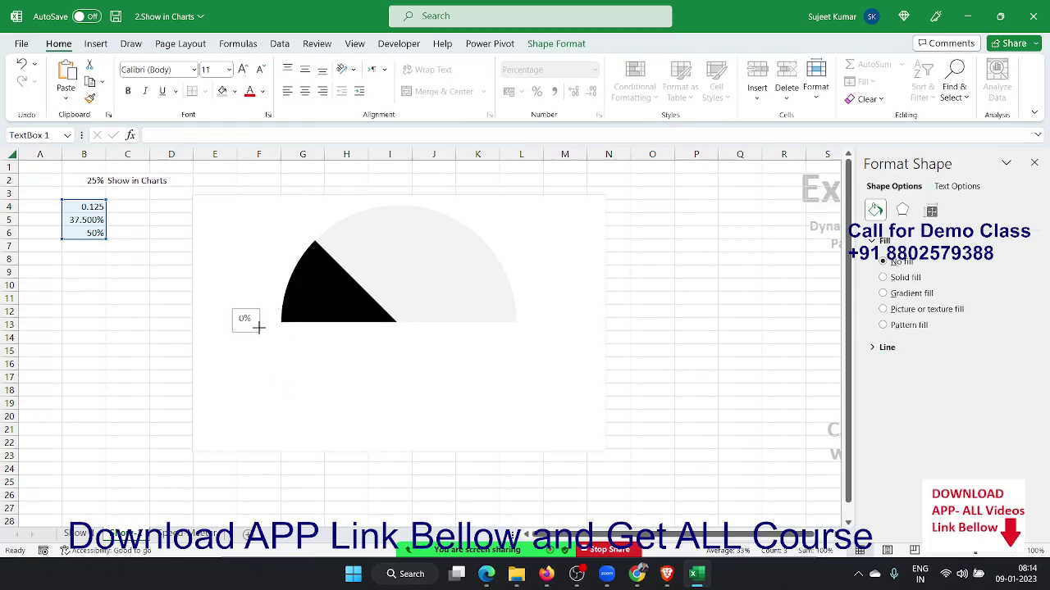
click(257, 326)
drag(252, 329, 274, 333)
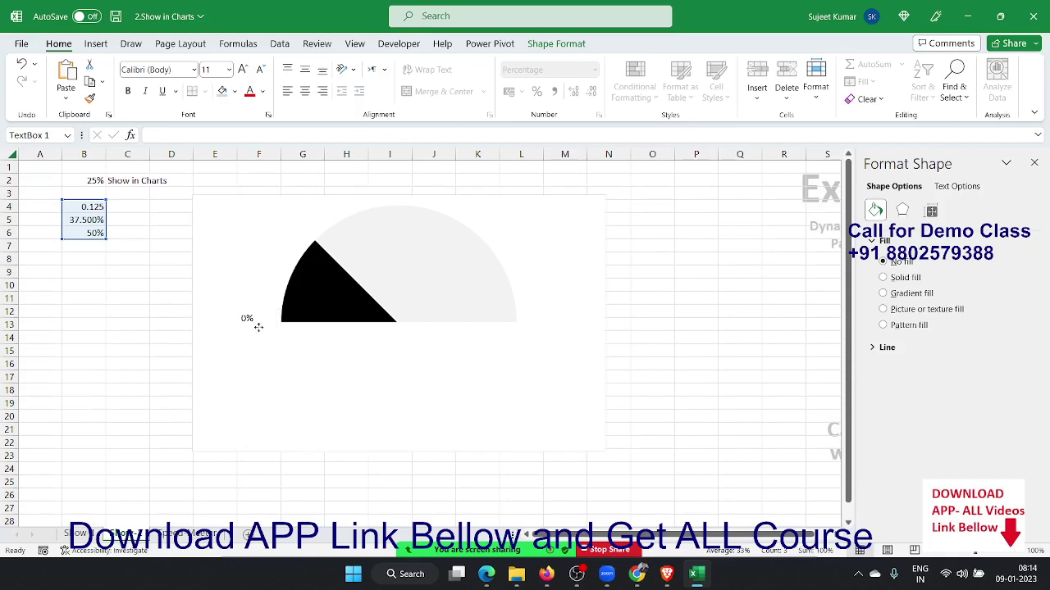
Add a 100% text box label at the gauge's right end.
click(308, 349)
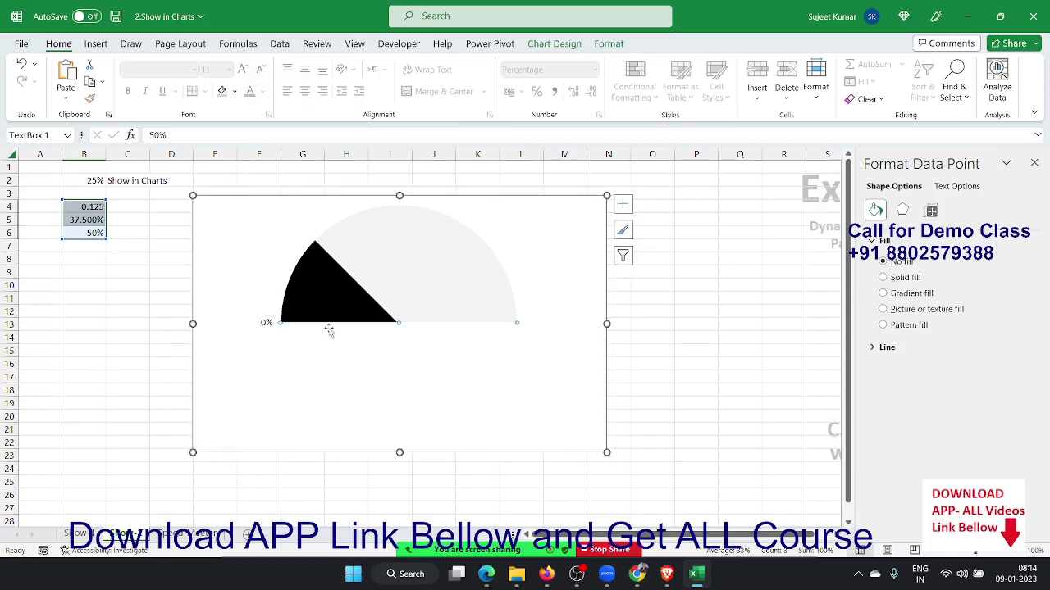
click(625, 45)
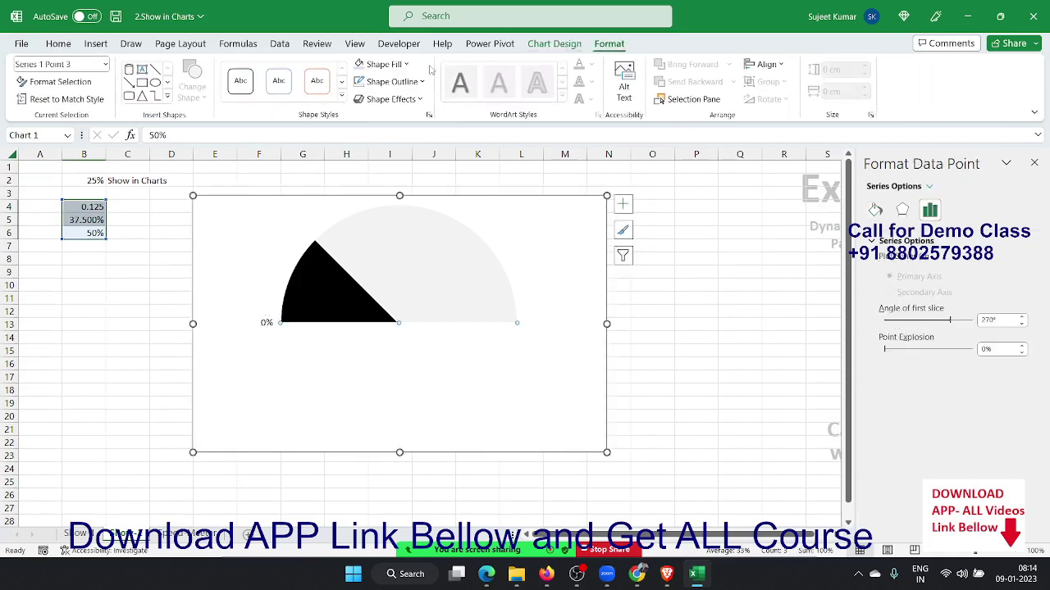
click(141, 70)
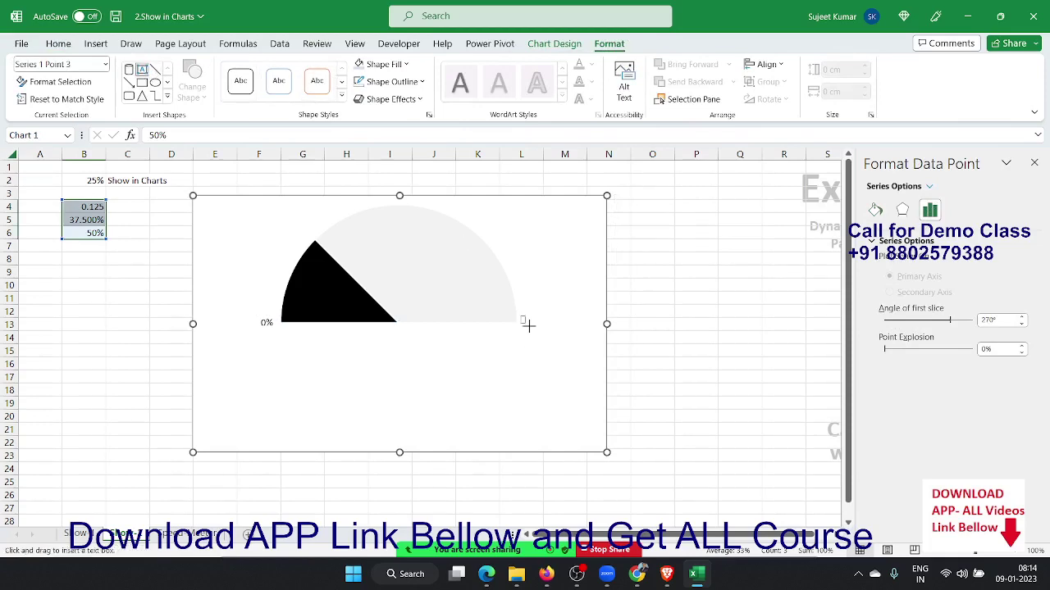
drag(519, 316, 560, 330)
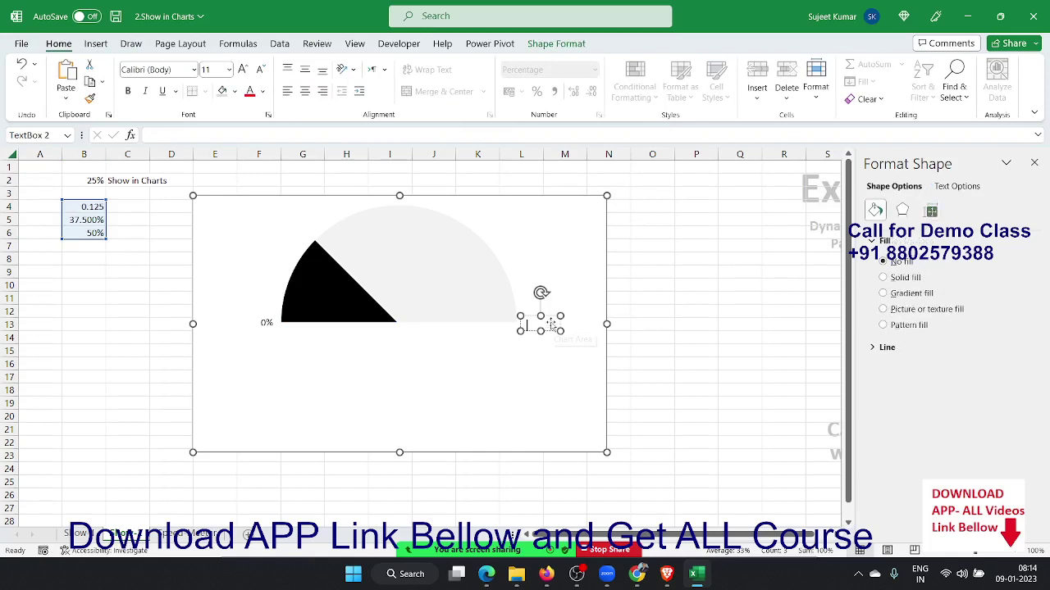
text(100)
click(440, 281)
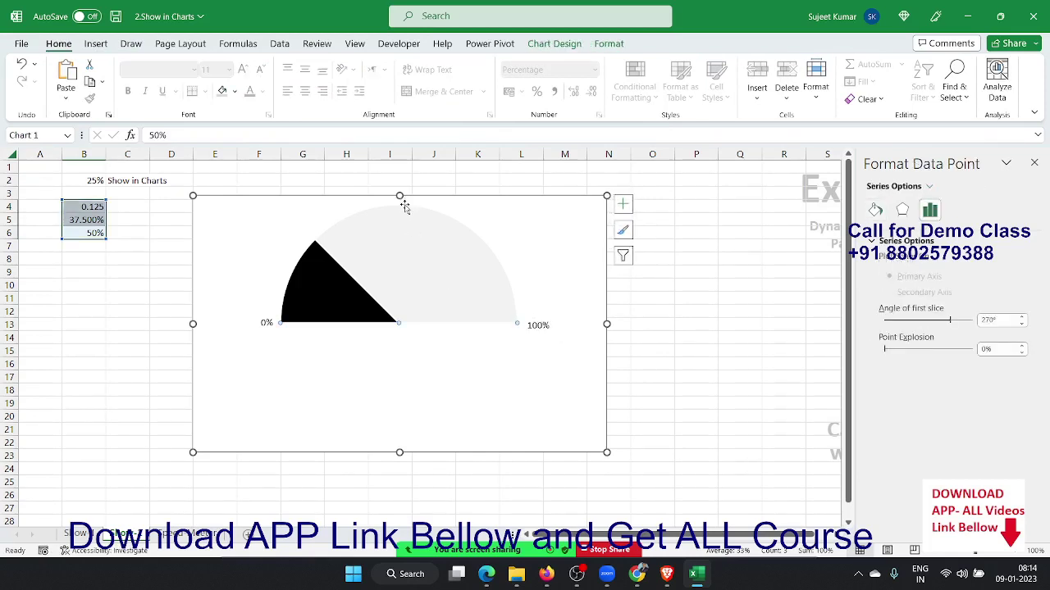
Shrink the chart's plot area slightly from its top-right corner.
click(539, 227)
click(501, 228)
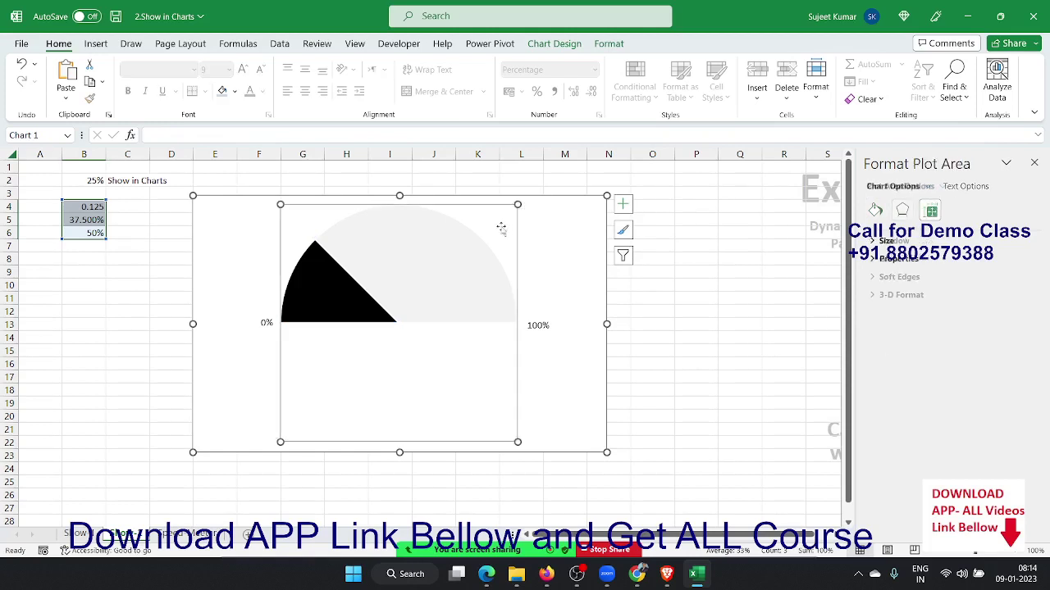
drag(516, 204, 514, 207)
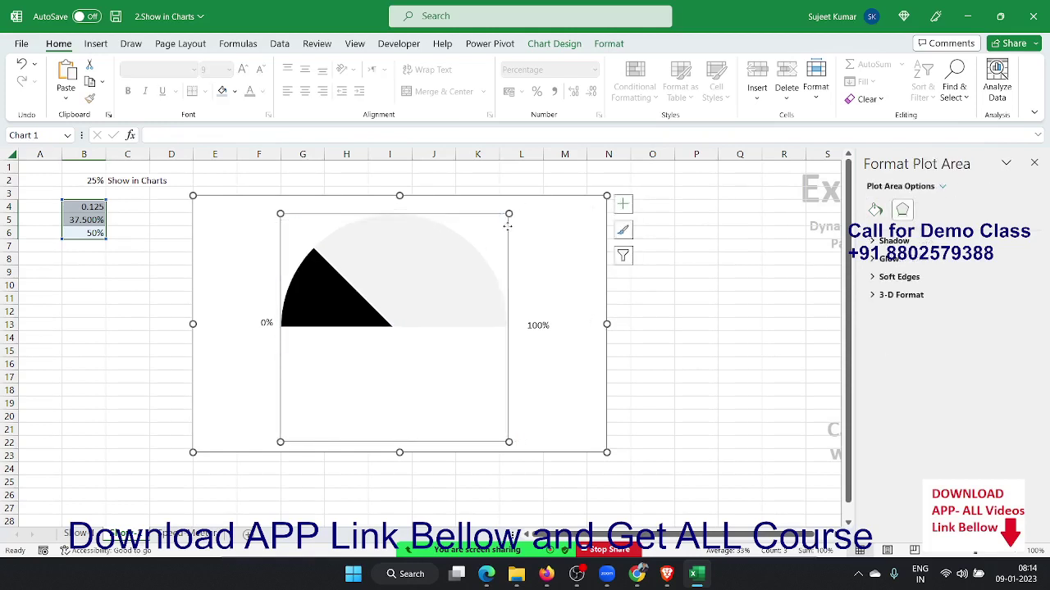
click(545, 229)
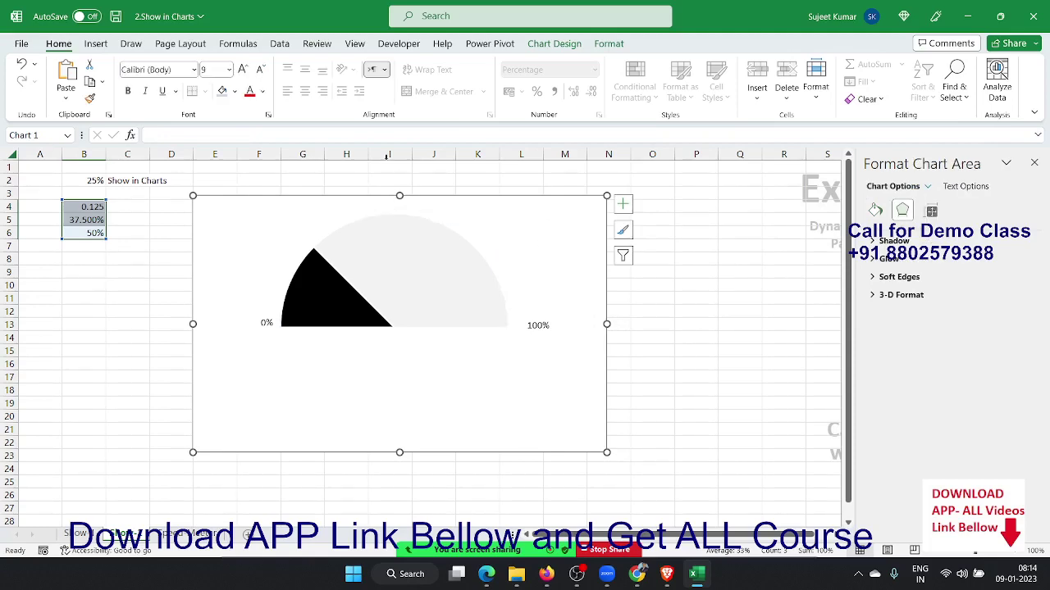
Add a 50% text box label above the top of the gauge.
click(609, 43)
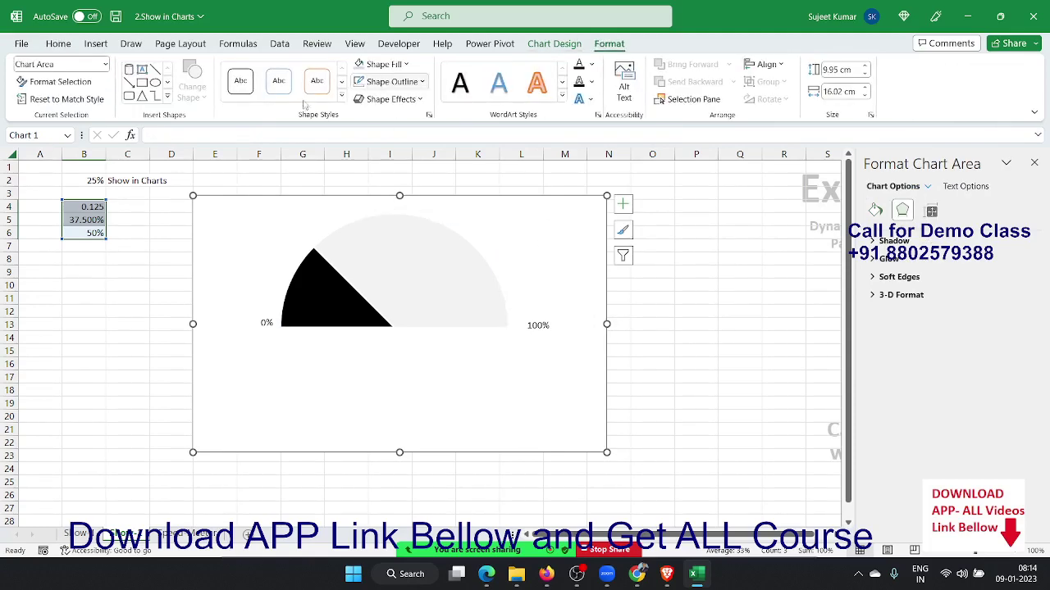
click(141, 70)
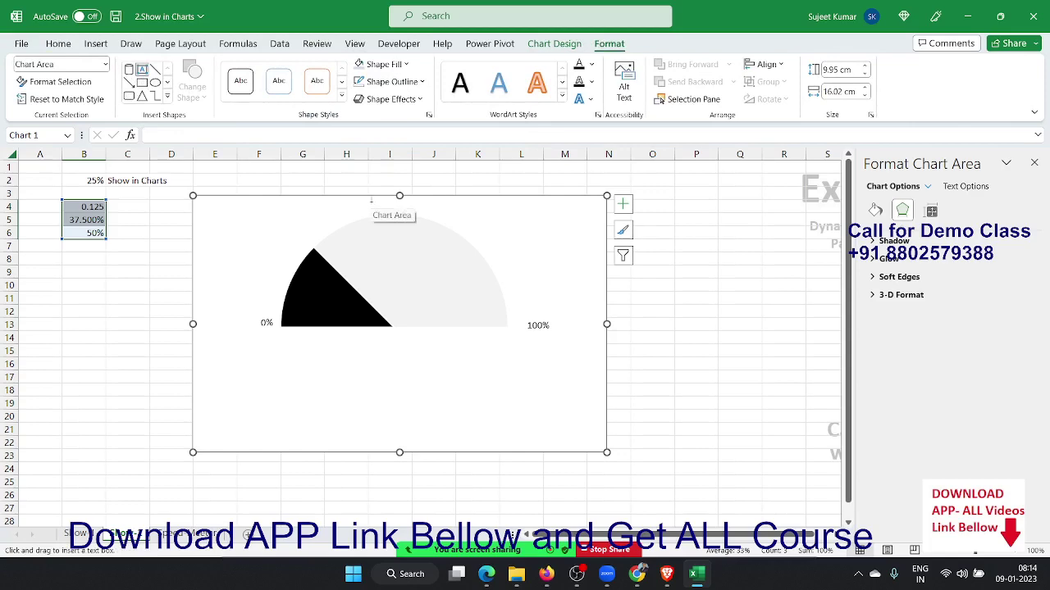
drag(373, 197, 419, 210)
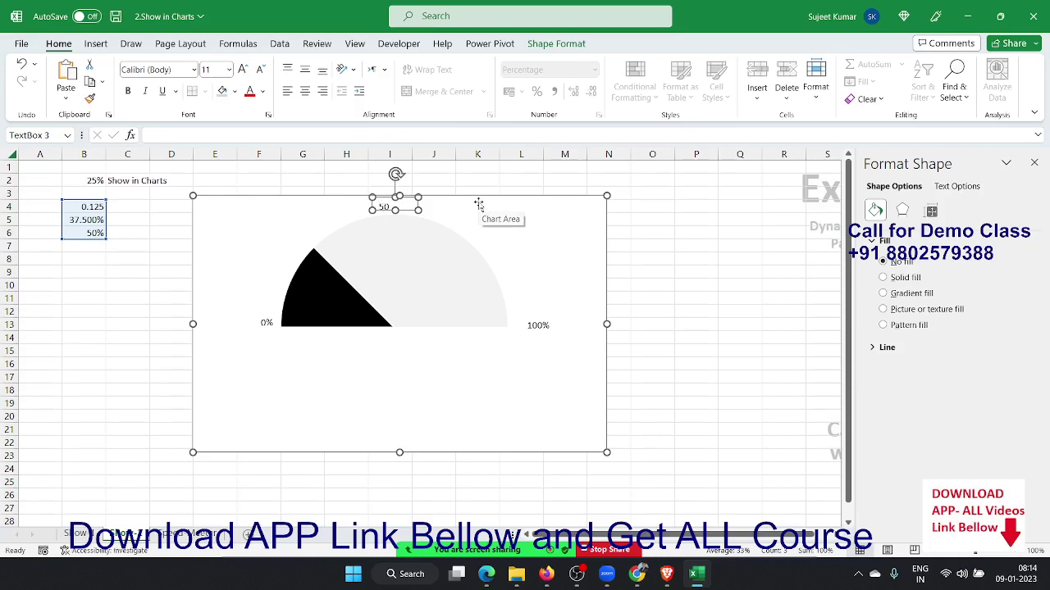
click(405, 212)
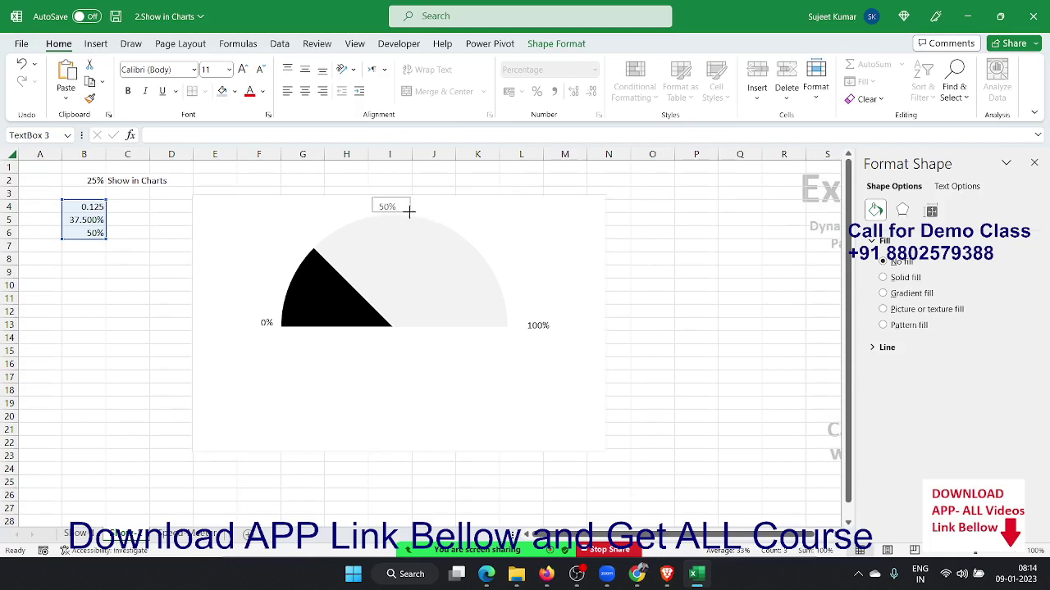
click(403, 212)
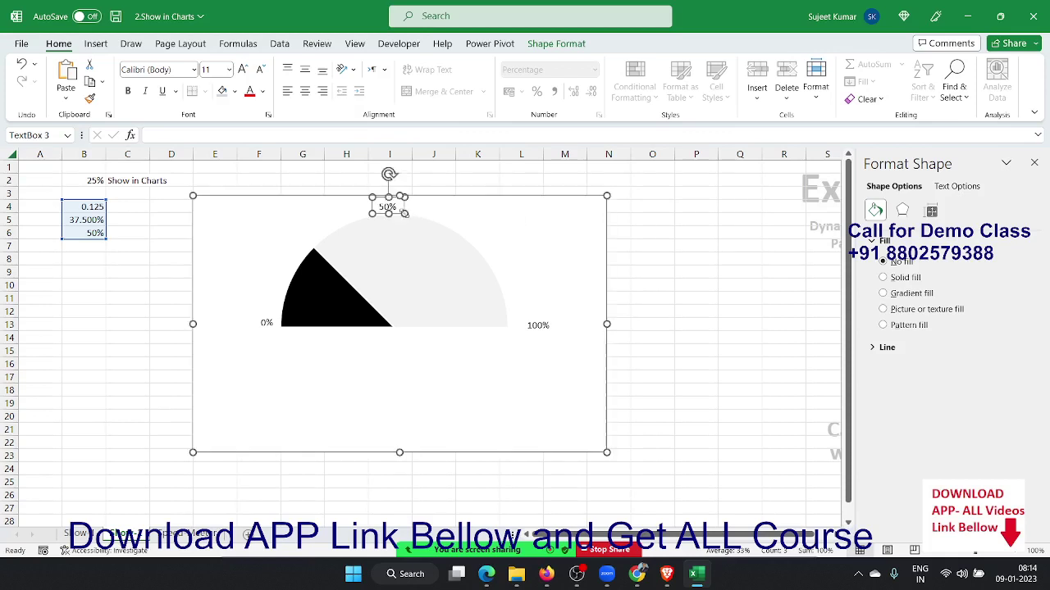
click(414, 397)
click(707, 355)
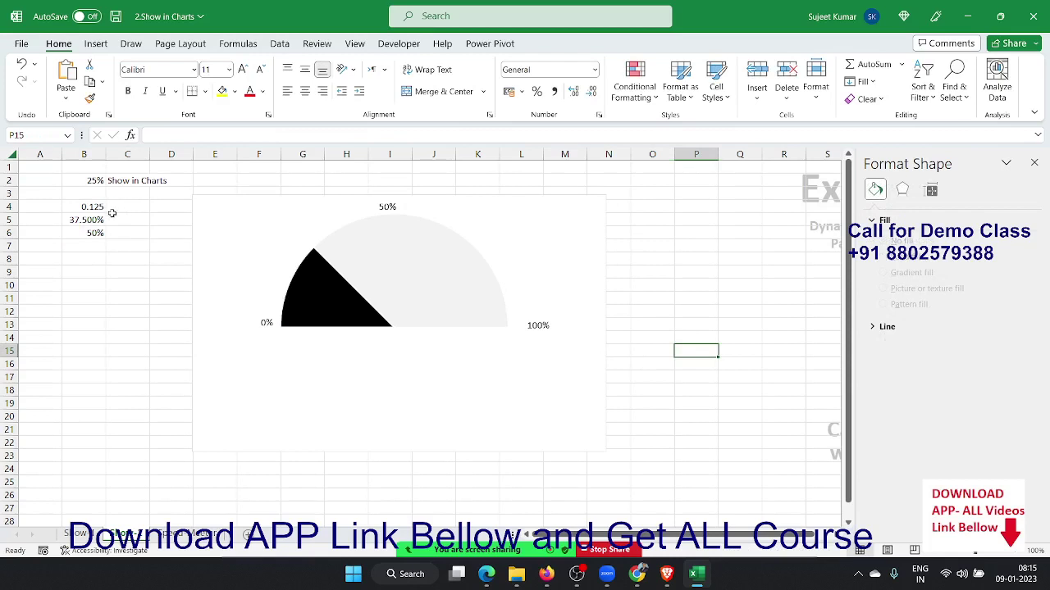
Try gauge values of 50%, 60% and 10% in B2.
click(88, 182)
text(50)
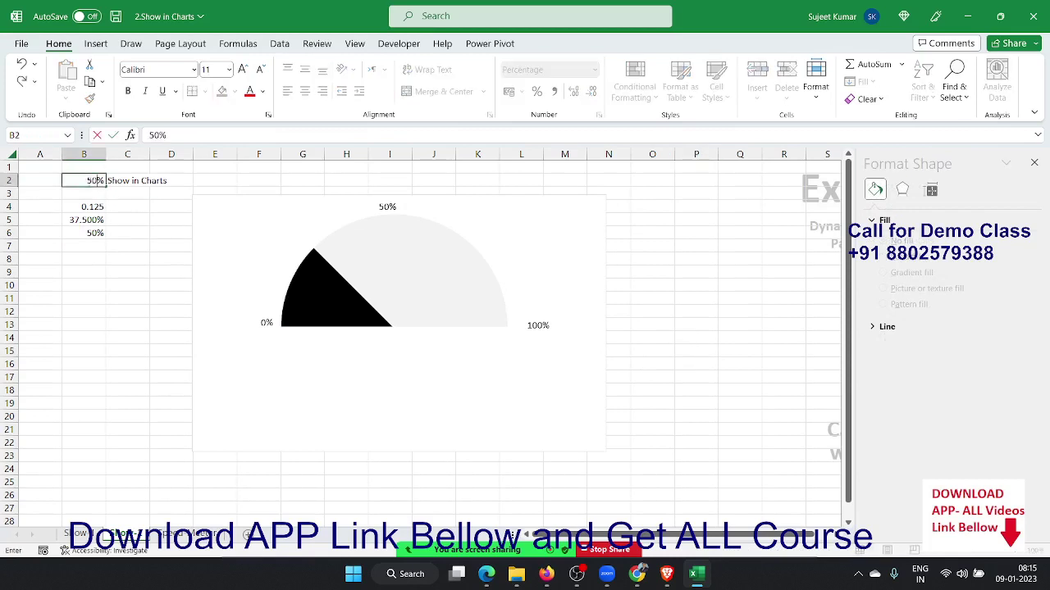
key(Return)
click(88, 182)
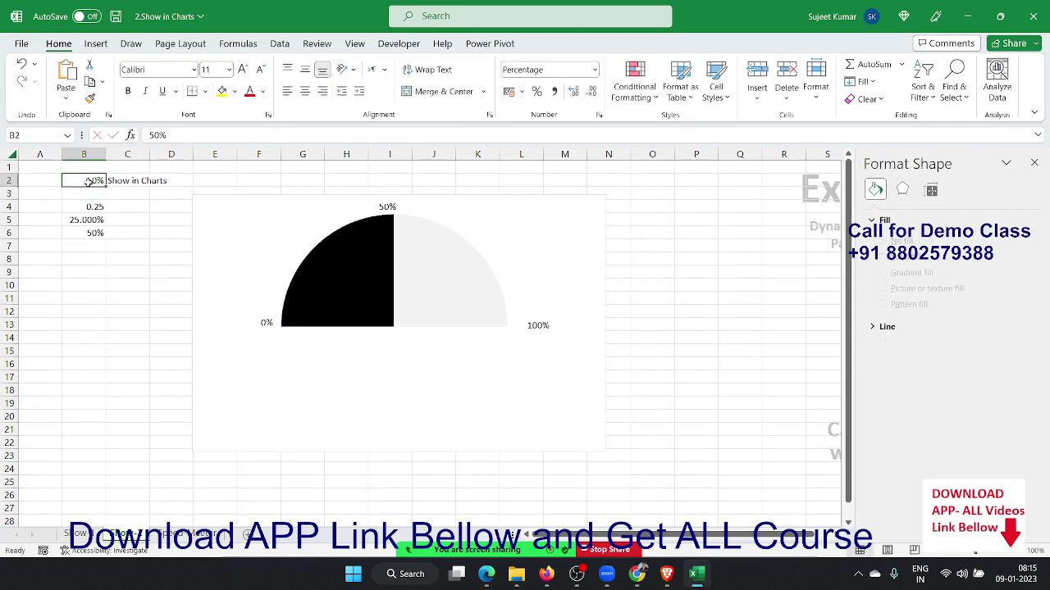
text(60)
key(Return)
click(89, 182)
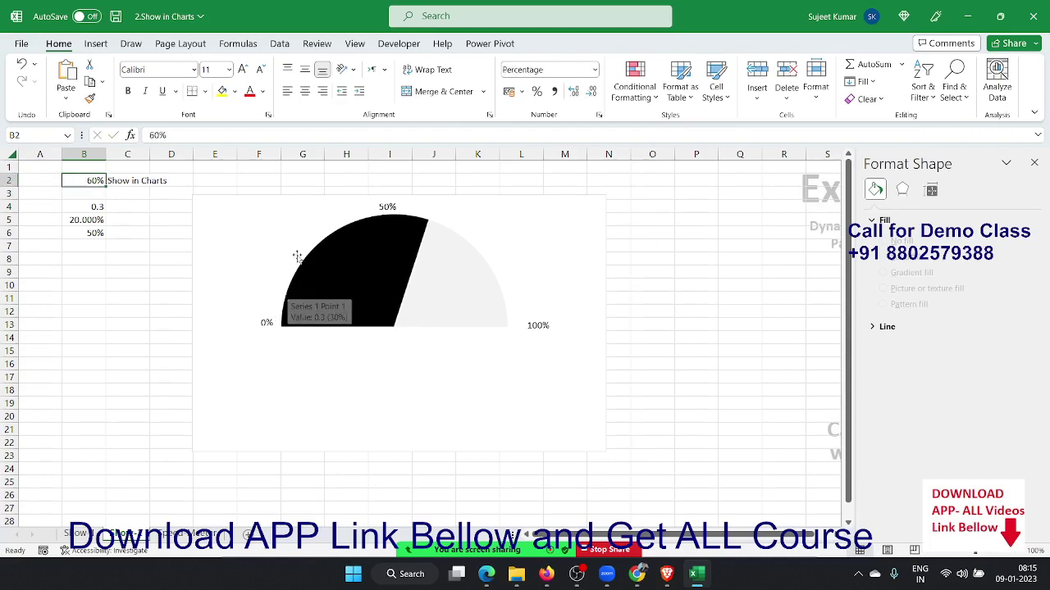
text(10)
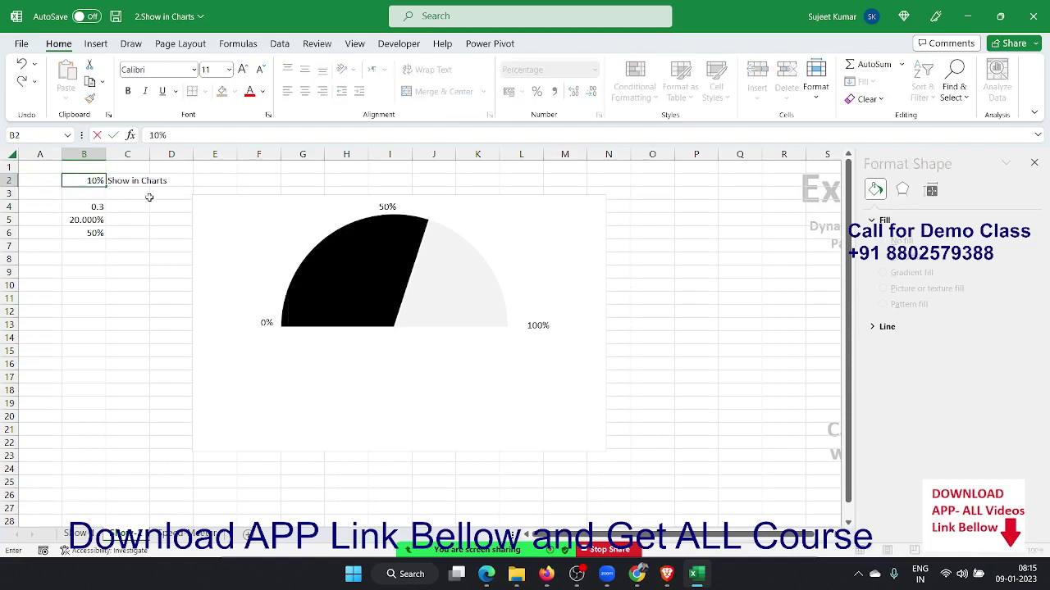
key(Return)
Set B2 to 20% and select the gauge's pie series.
key(Up)
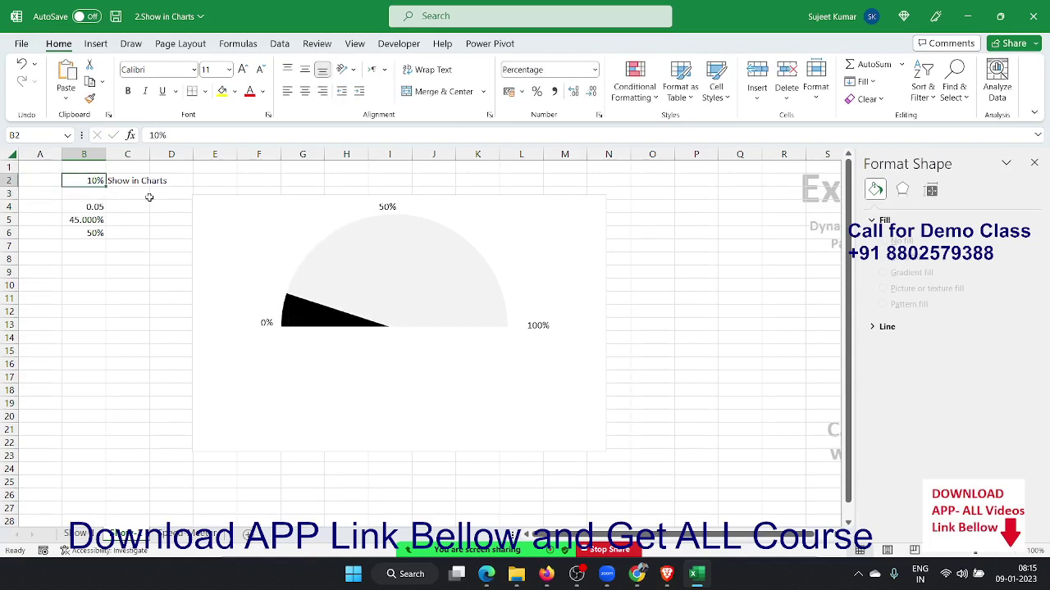
text(20)
key(Return)
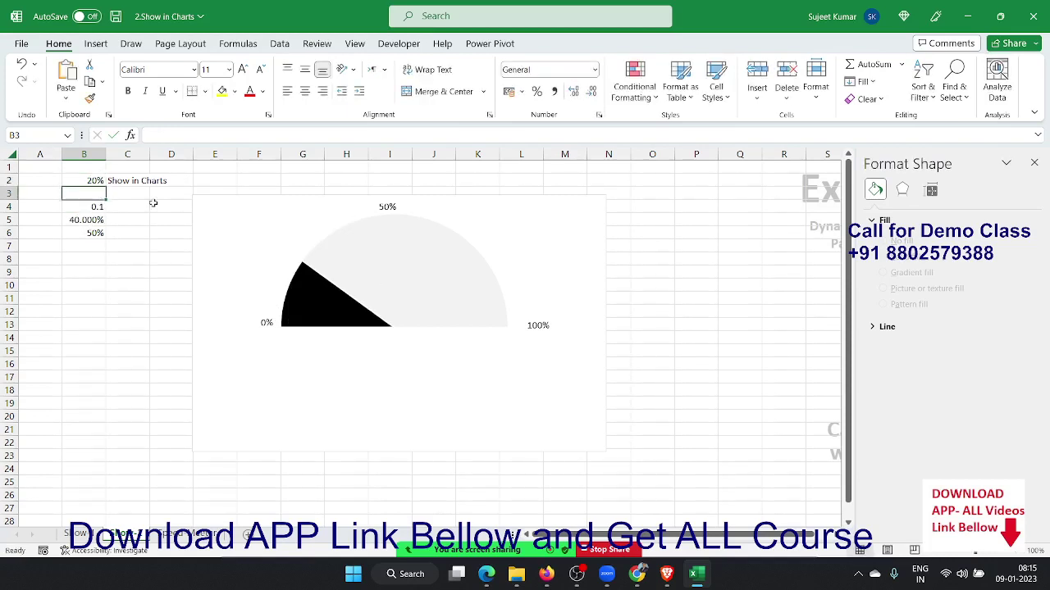
click(396, 374)
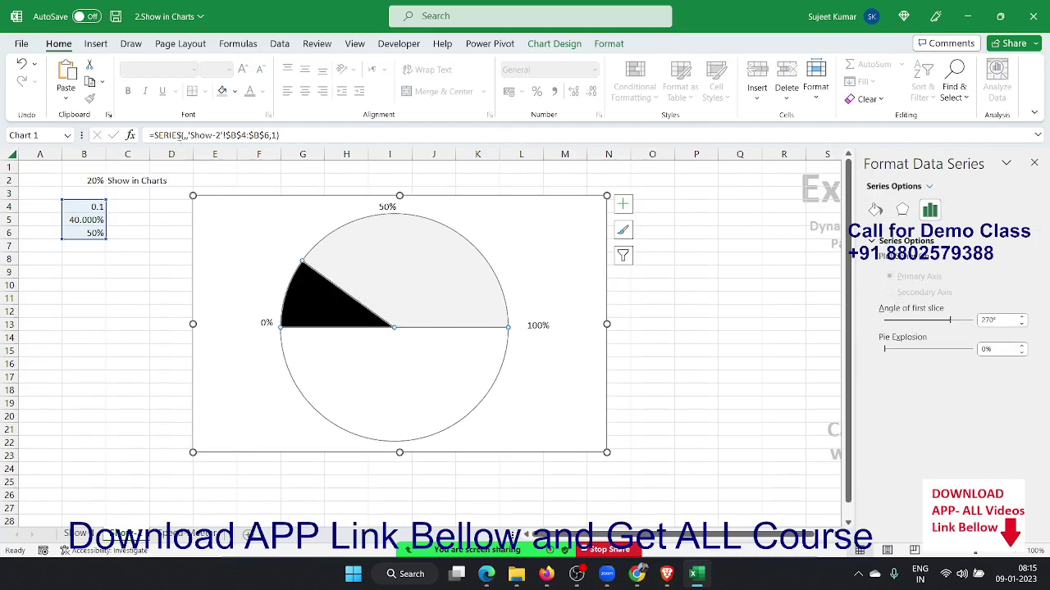
Edit the SERIES formula so cell B2 supplies the series name.
click(181, 135)
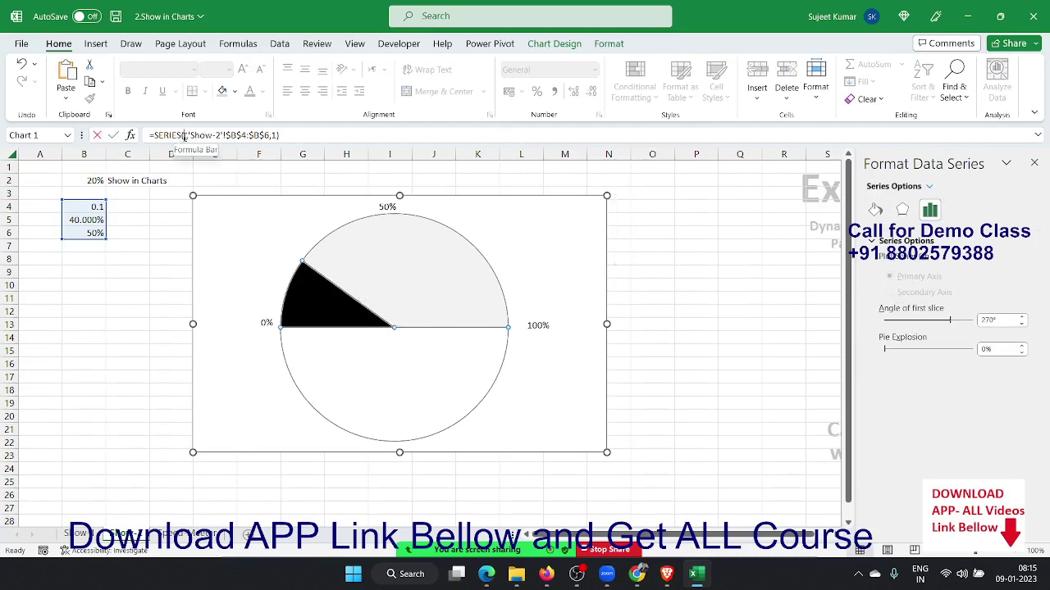
click(96, 180)
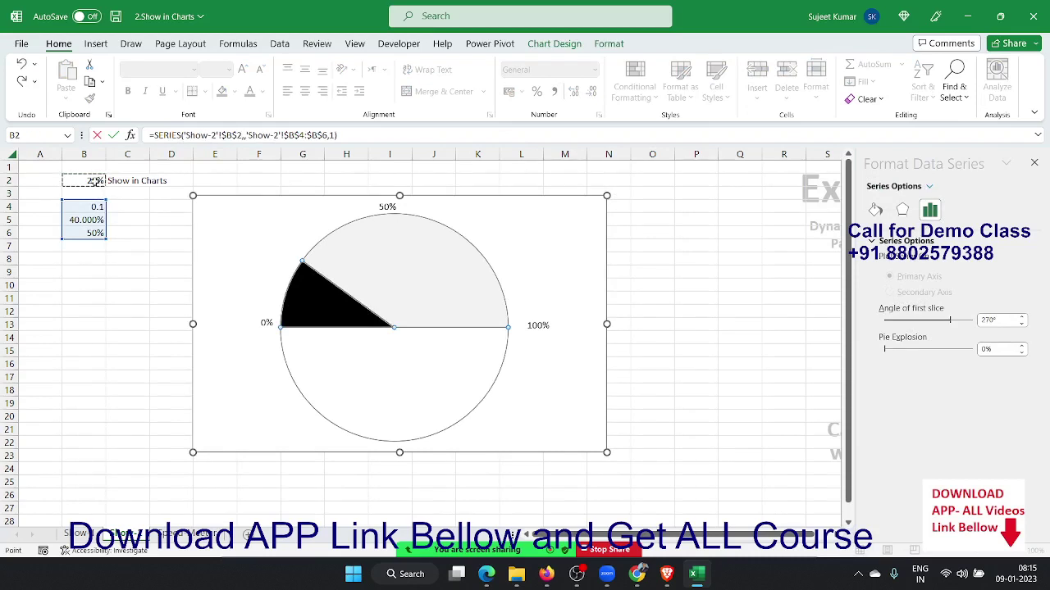
key(Return)
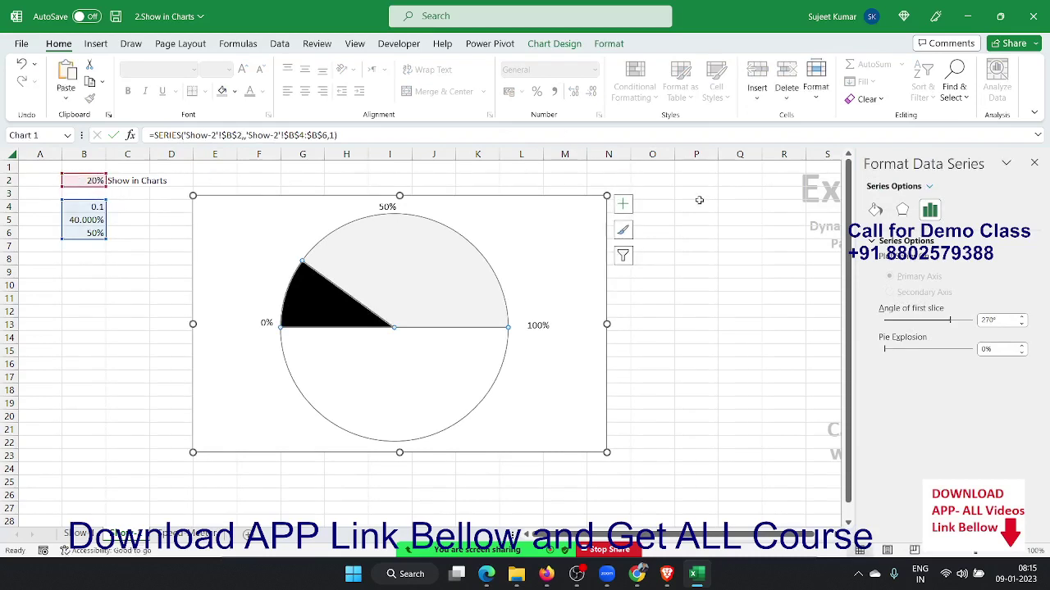
Add a 20% chart title and drag it just below the gauge centre.
click(622, 203)
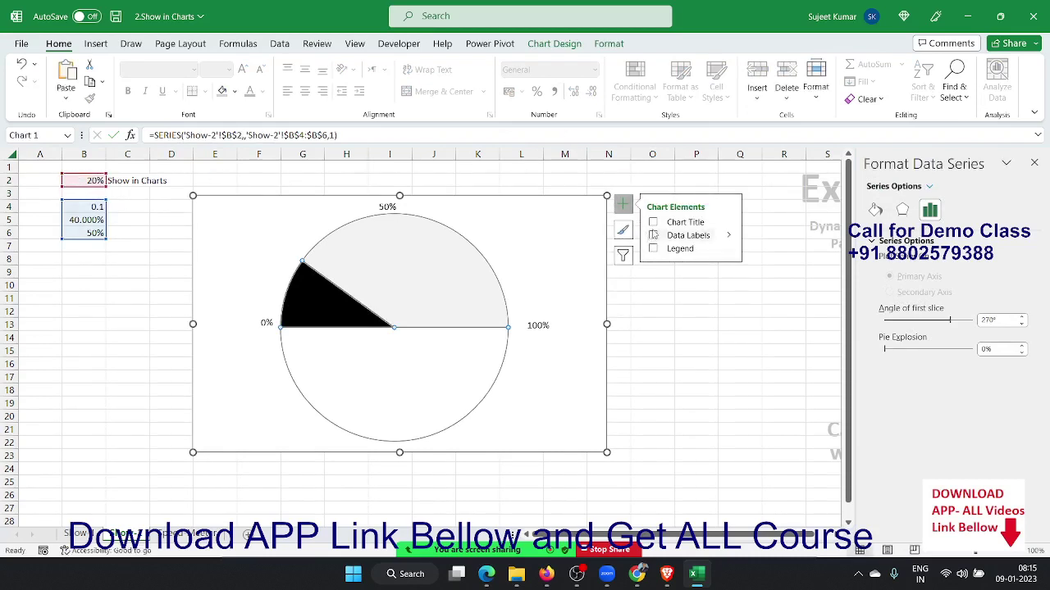
click(653, 222)
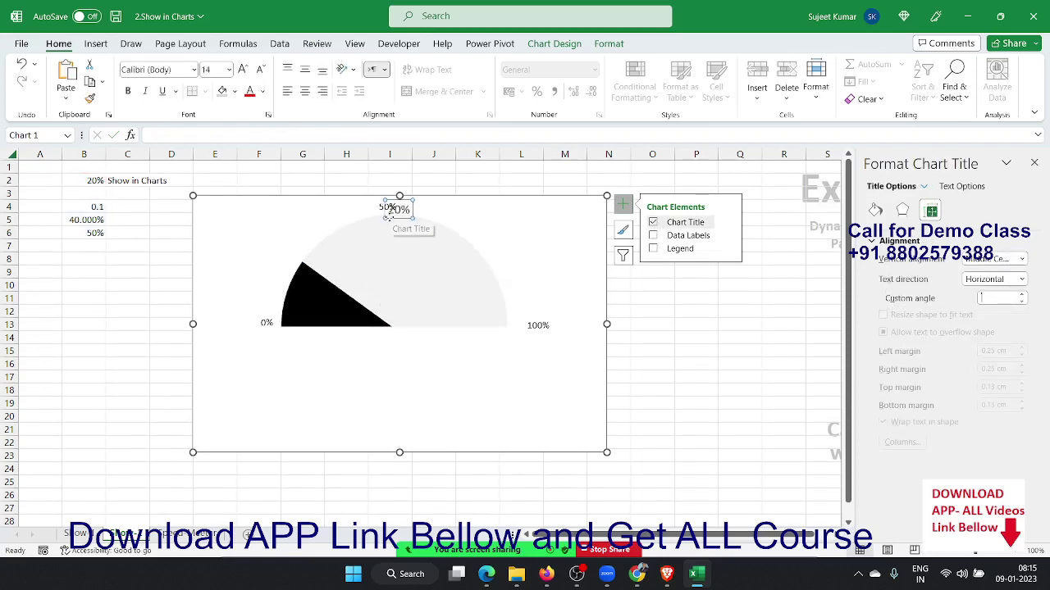
drag(384, 219, 392, 244)
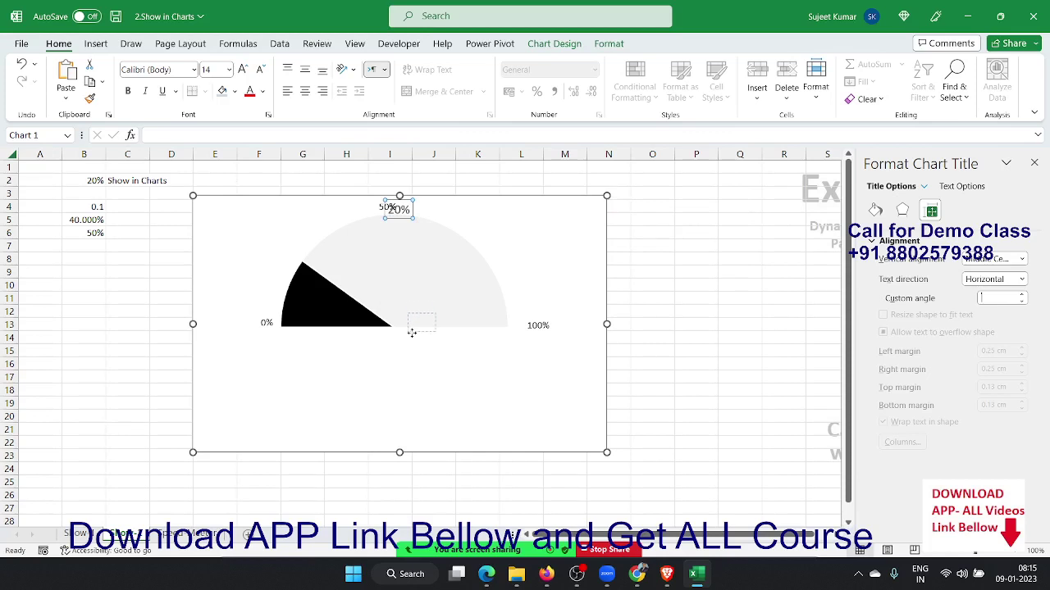
drag(411, 332, 403, 351)
click(425, 385)
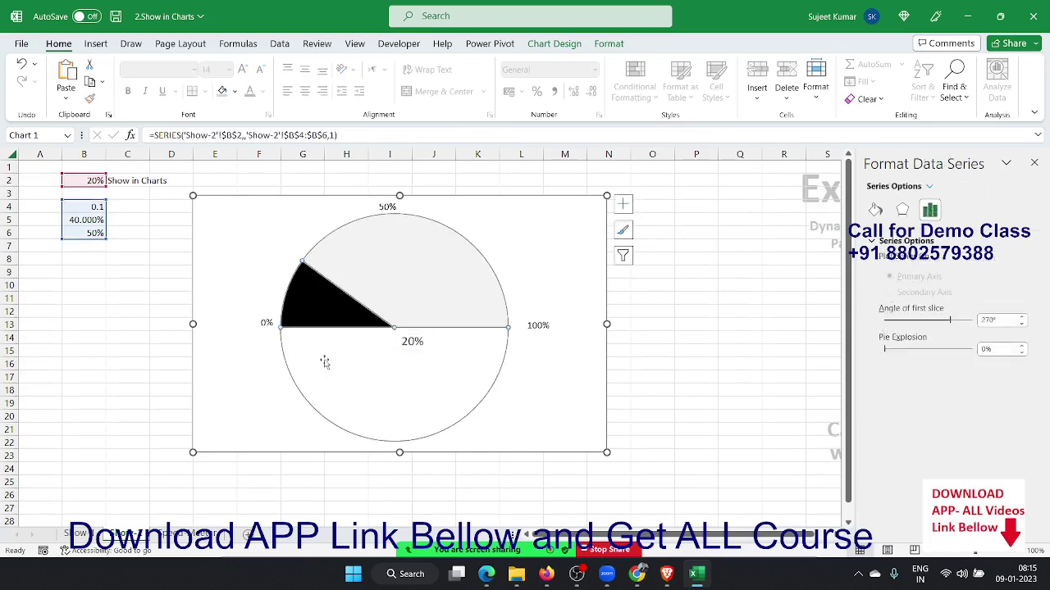
click(244, 387)
click(422, 341)
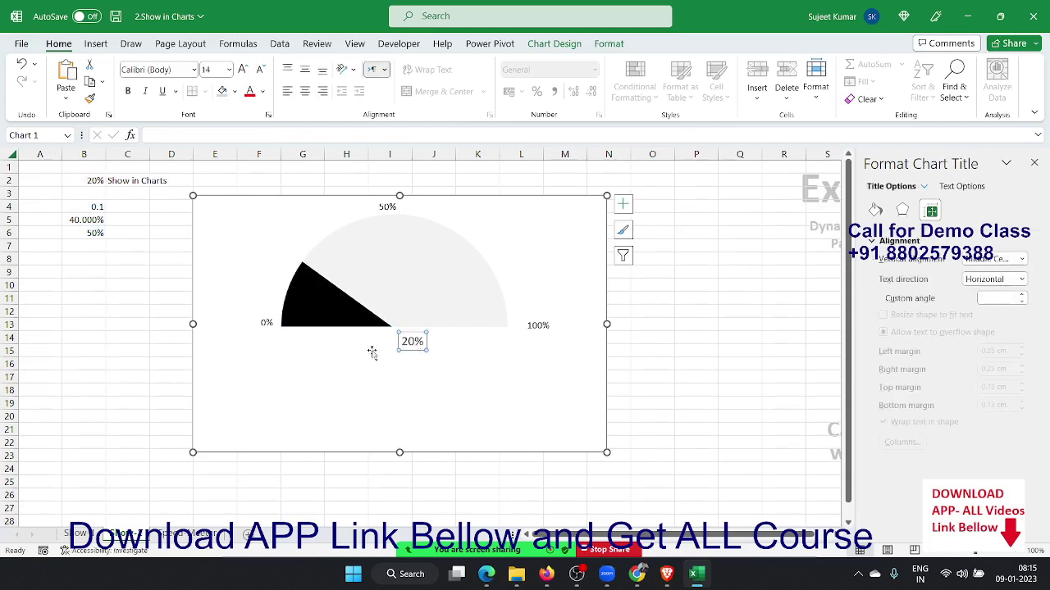
click(139, 313)
click(514, 420)
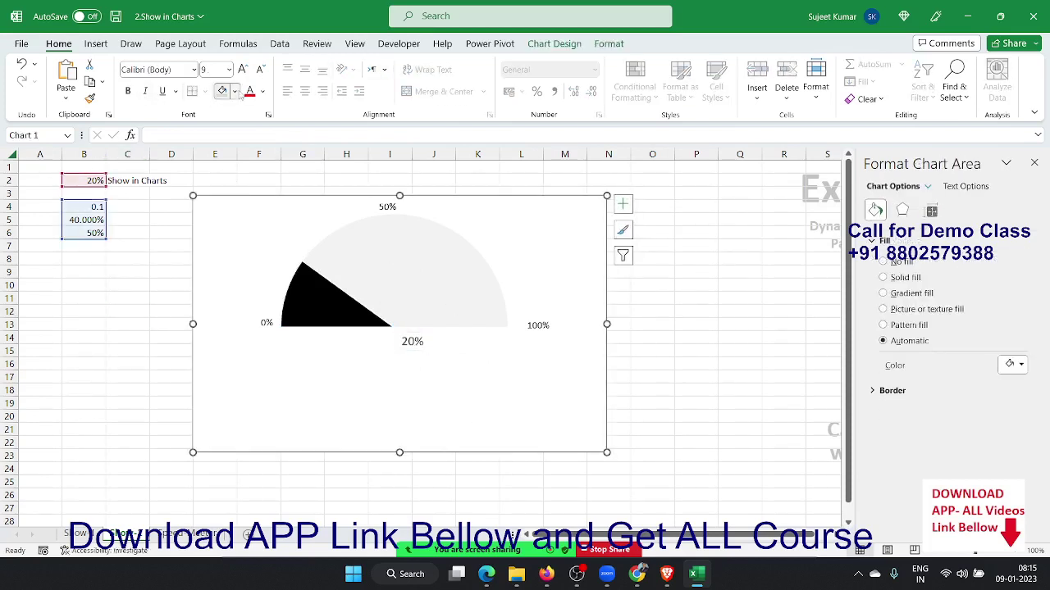
Set the chart's fill to No Fill, then move to the next worksheet.
click(233, 91)
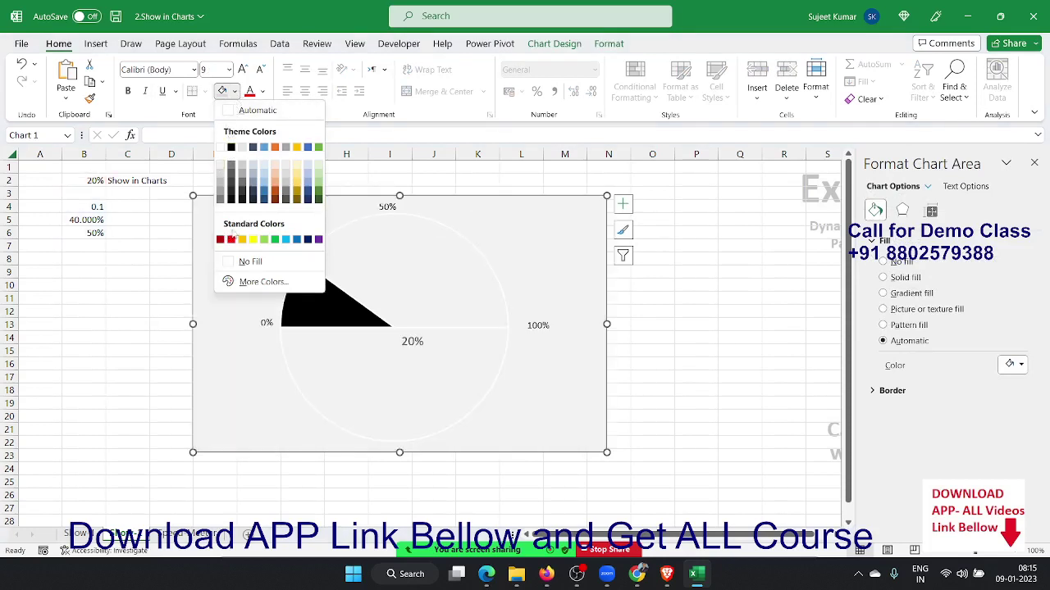
click(246, 260)
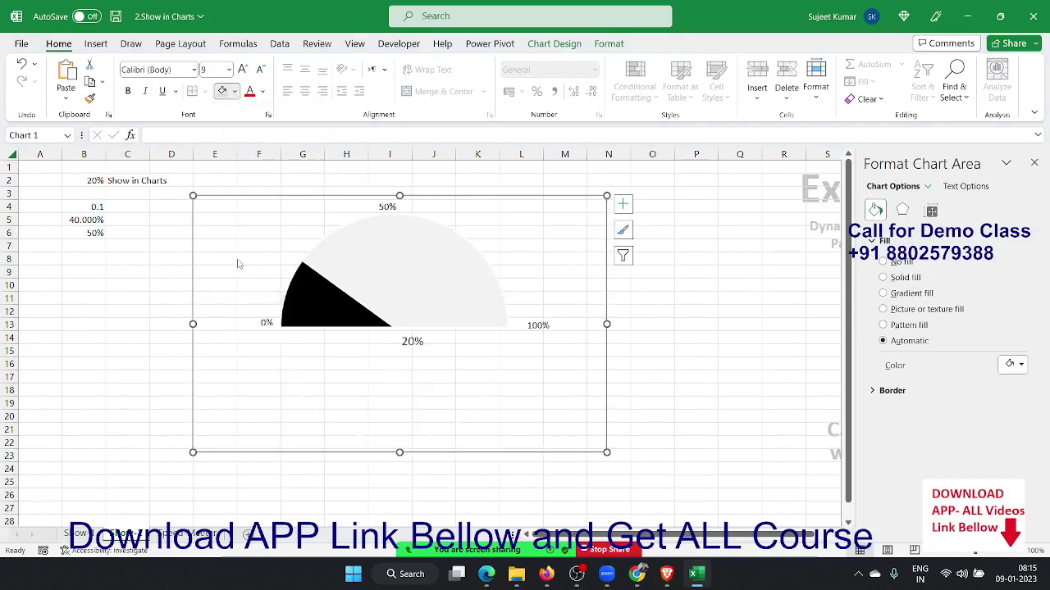
click(158, 281)
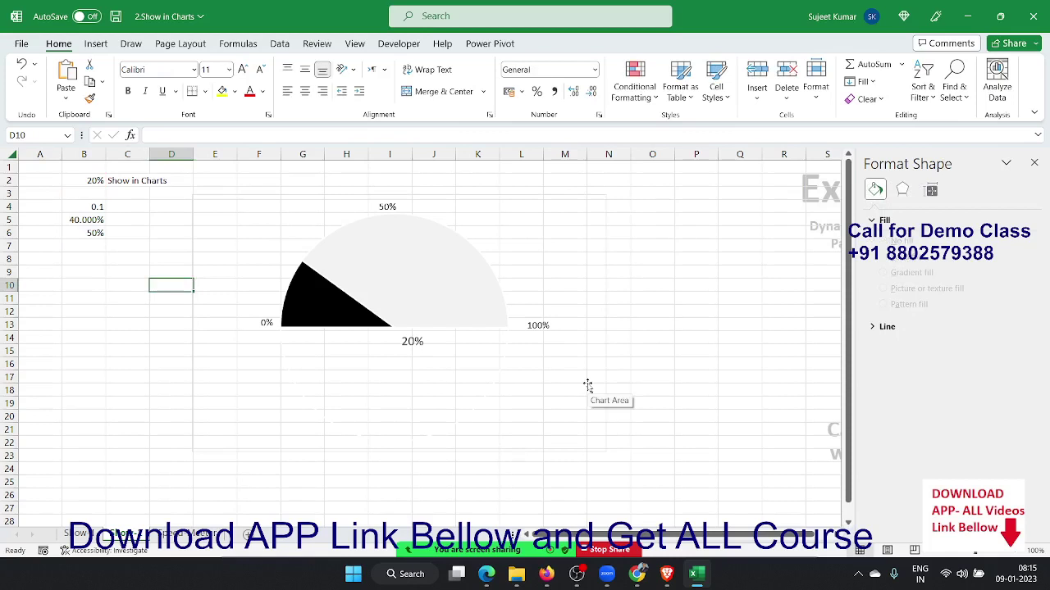
click(193, 534)
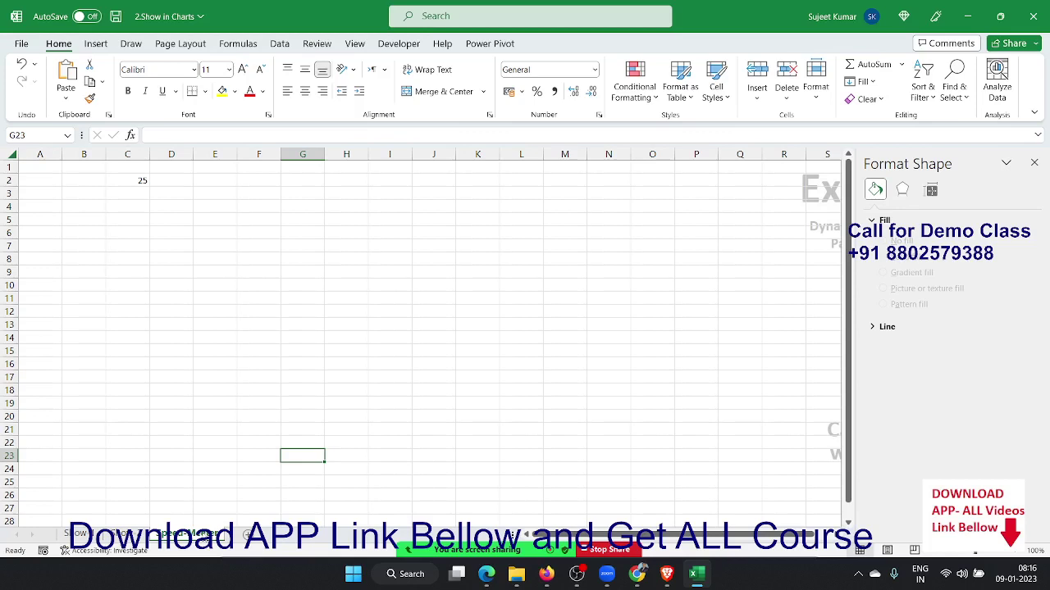
Enter 10, 20 and 30 in cells C5:C7.
key(Left)
key(Left)
key(Left)
key(Up)
key(Up)
key(Up)
key(Up)
key(Up)
key(Up)
key(Up)
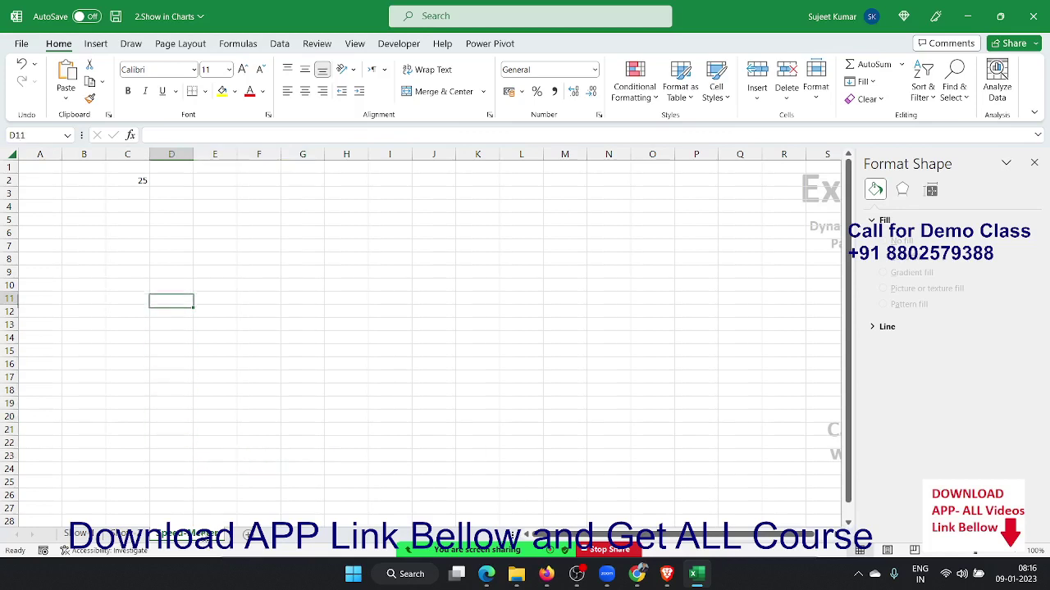
key(Left)
key(Up)
key(Up)
key(Up)
key(Up)
key(Up)
key(Up)
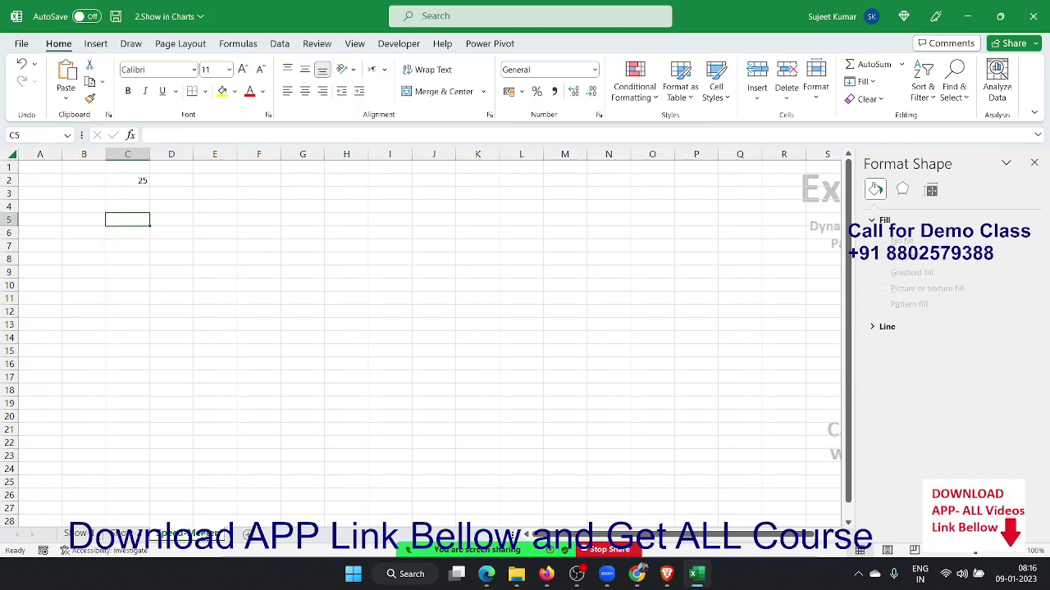
text(10)
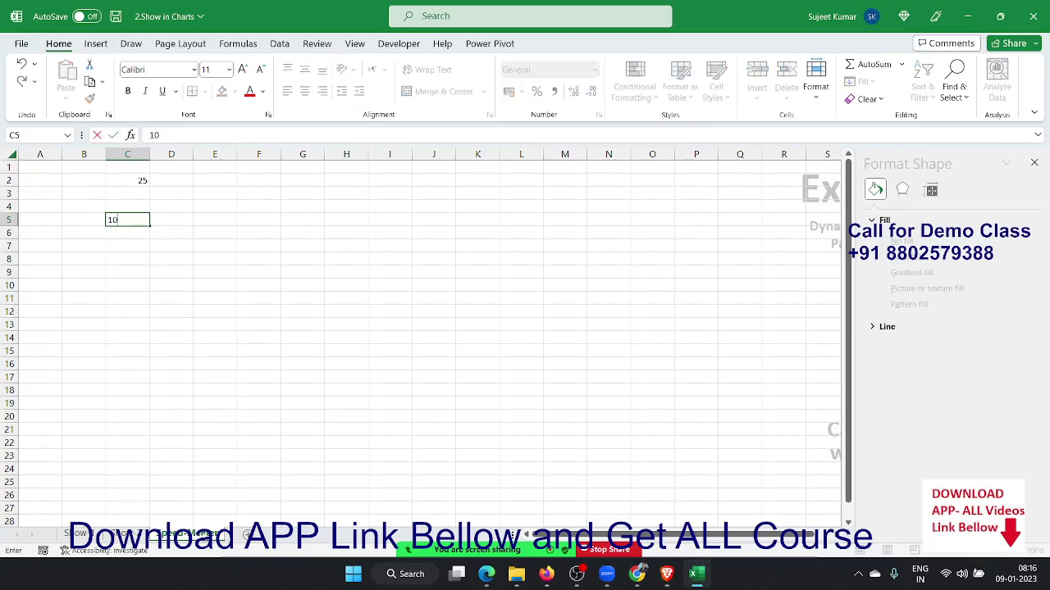
key(Return)
text(20)
key(Return)
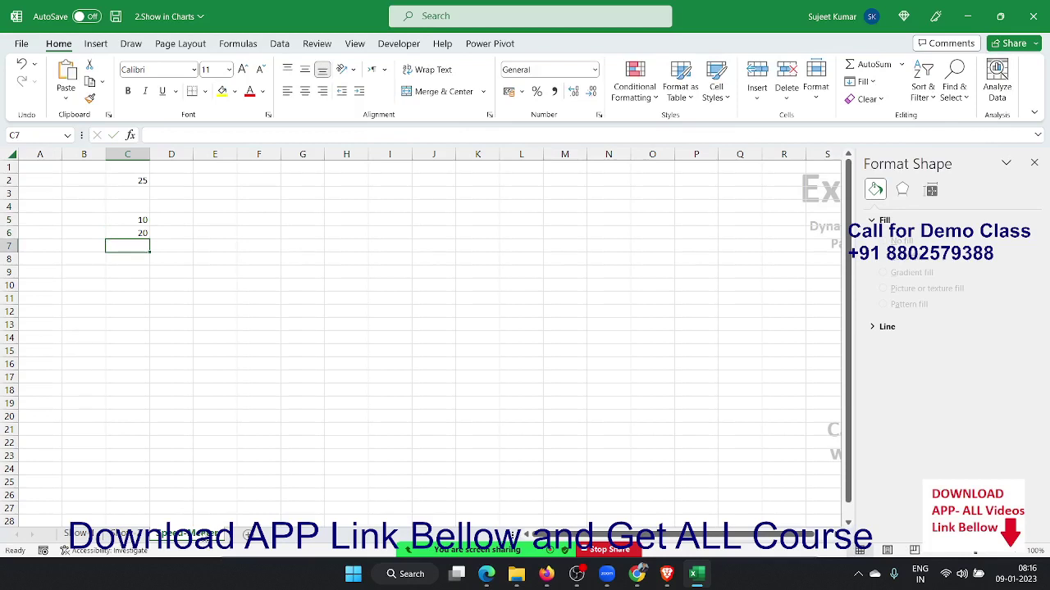
text(30)
key(Return)
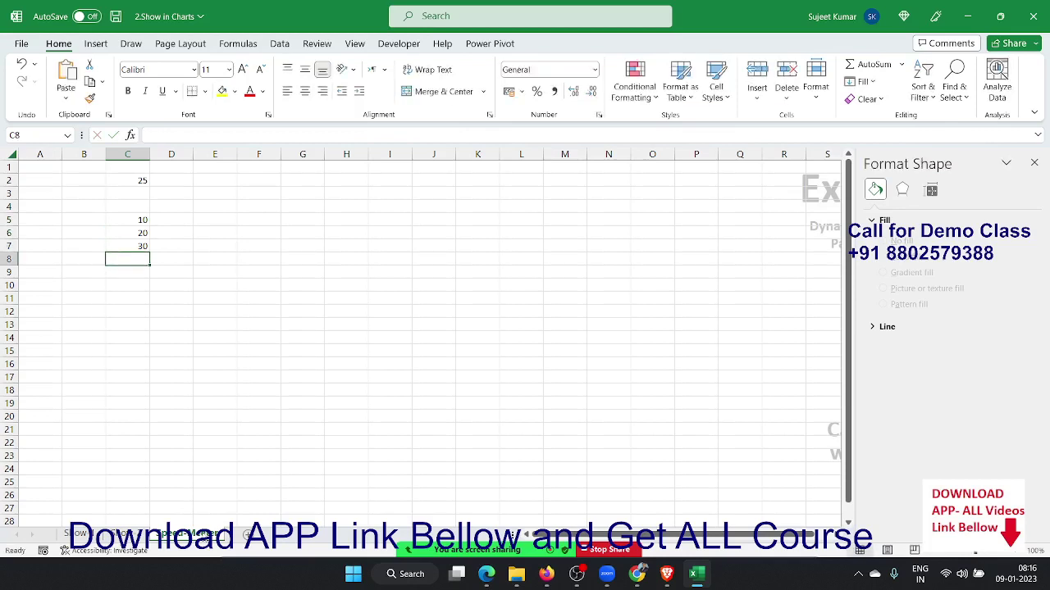
click(128, 246)
key(shift+Up)
key(shift+Up)
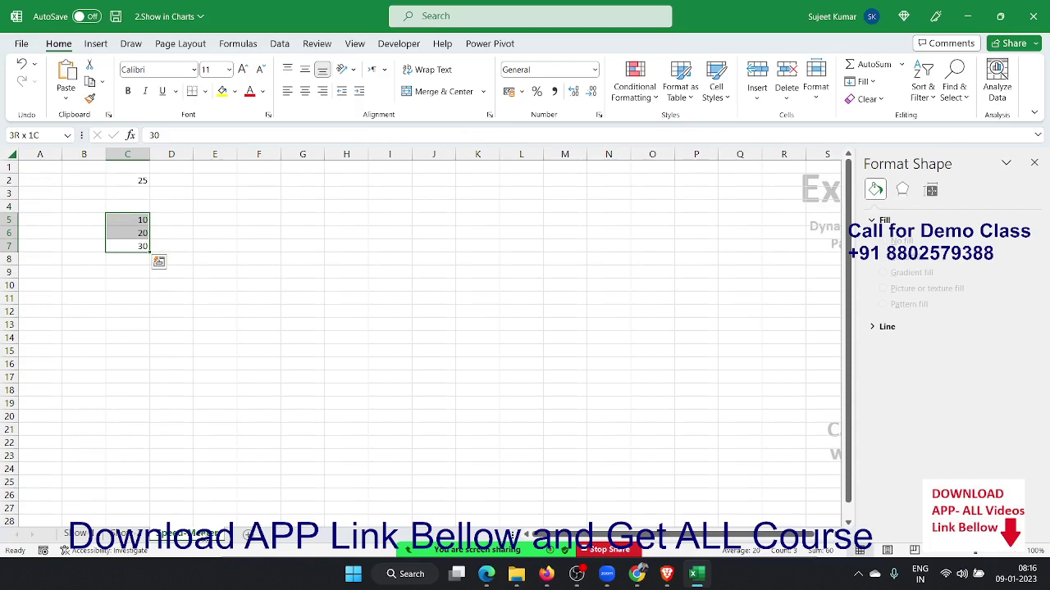
Enter 40 in C8 and the total 100 in C9, then select C5:C9.
click(127, 259)
text(40)
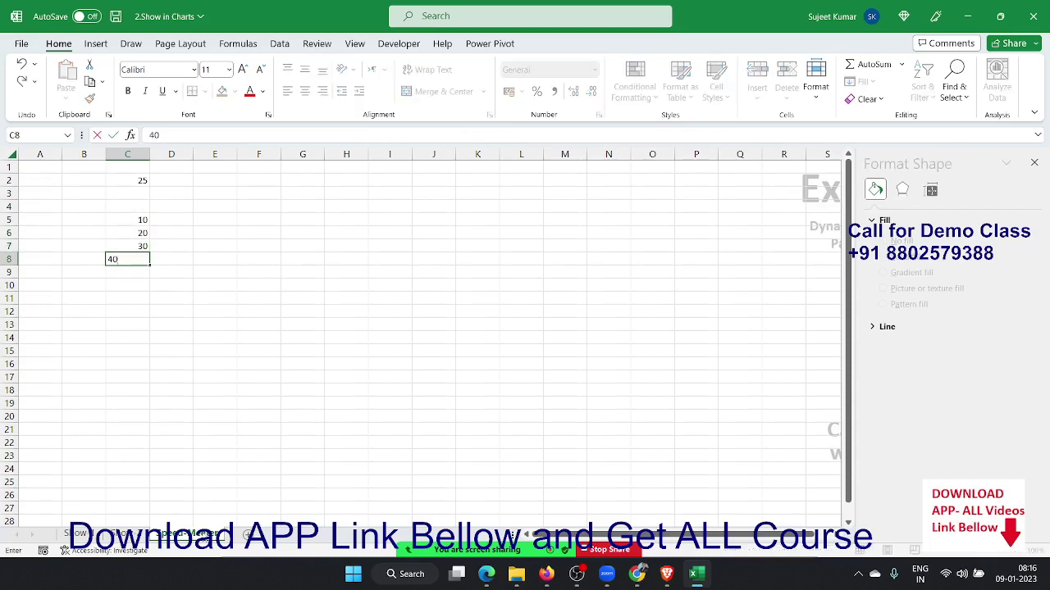
key(Return)
key(Up)
key(shift+Up)
key(shift+Up)
key(shift+Up)
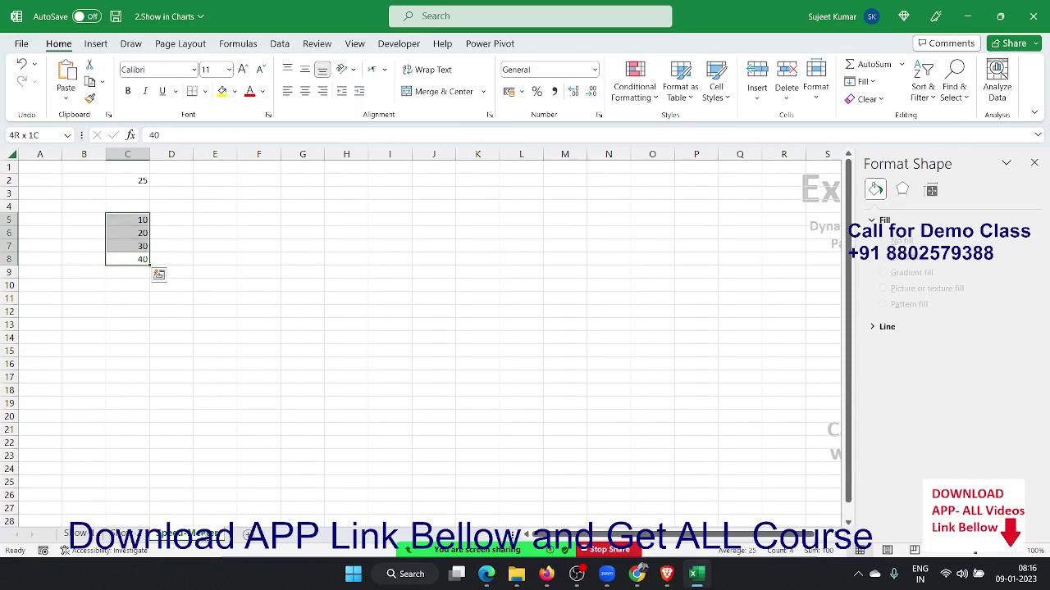
click(127, 272)
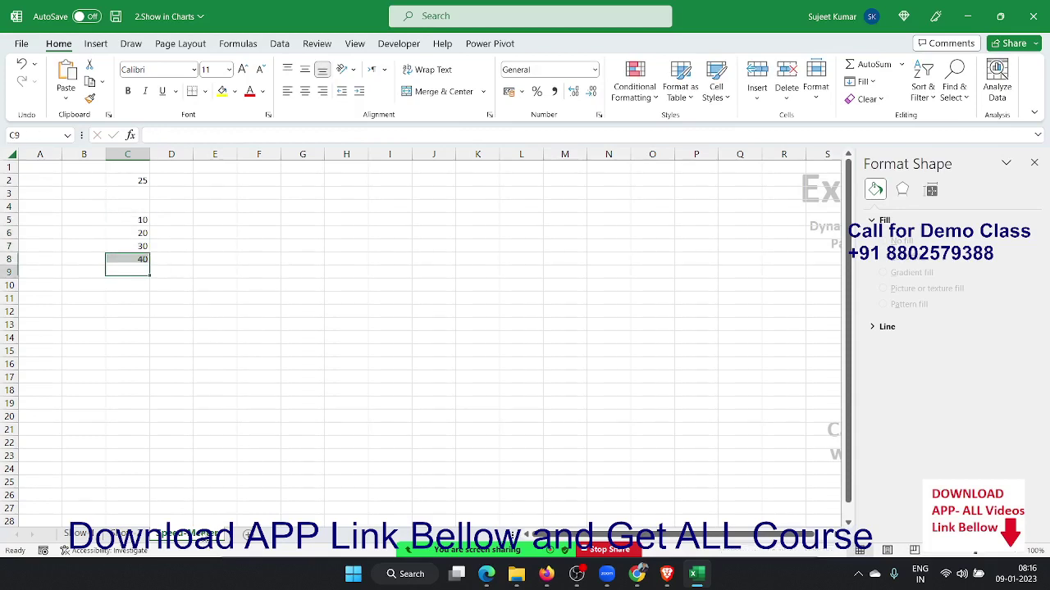
text(2)
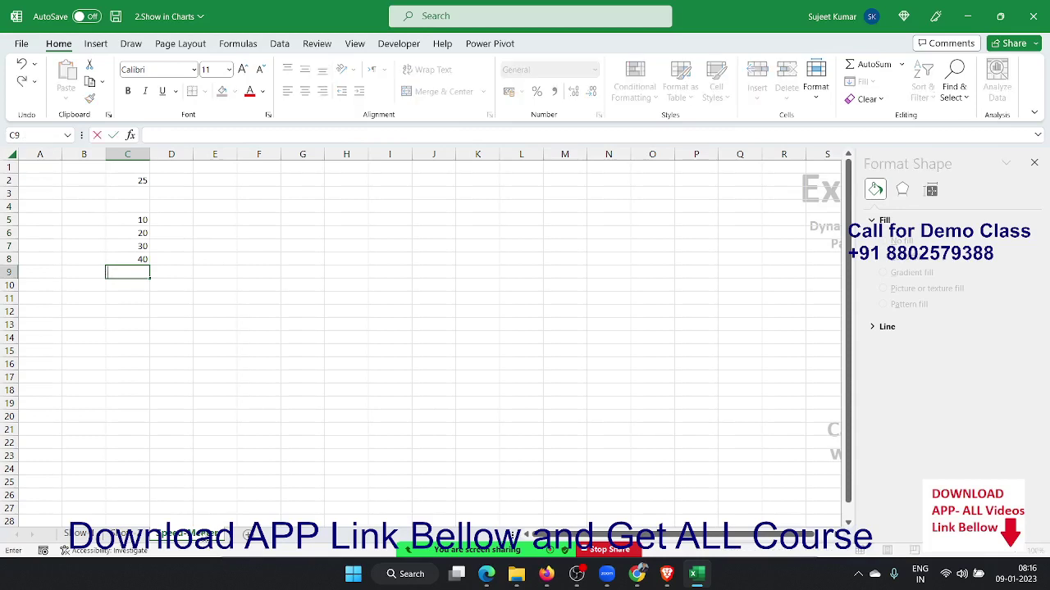
text(00)
key(Return)
key(Up)
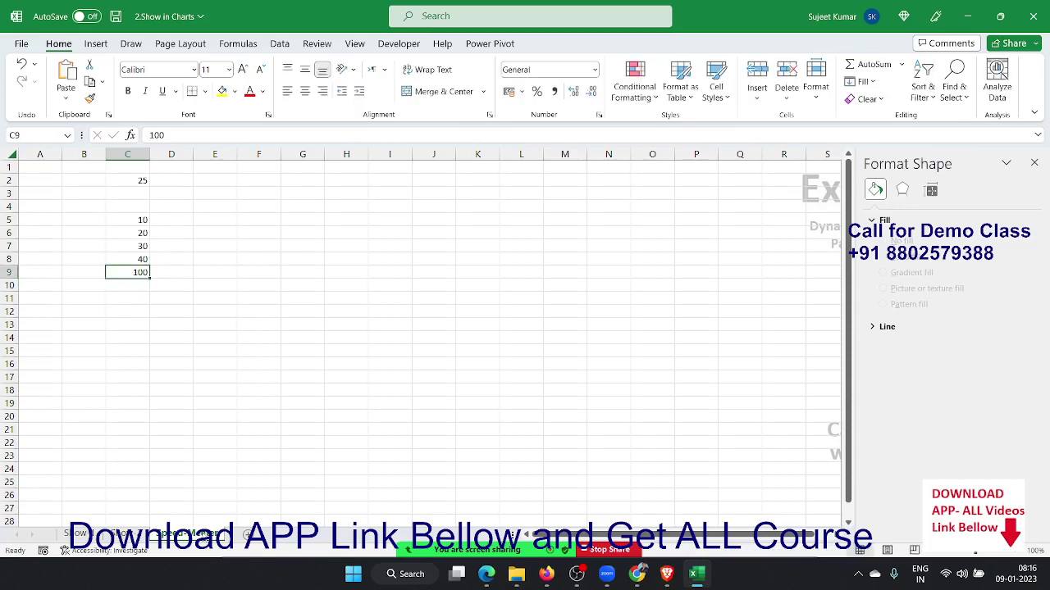
key(shift+Up)
key(shift+Up)
key(shift+Up)
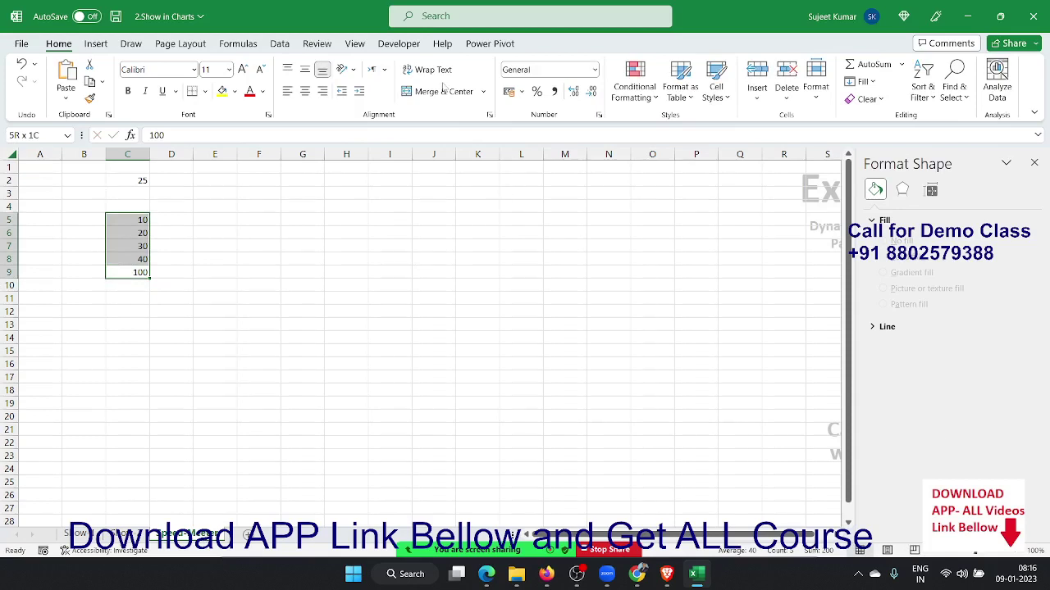
Insert a doughnut chart of C5:C9 and move it up and to the left.
click(94, 45)
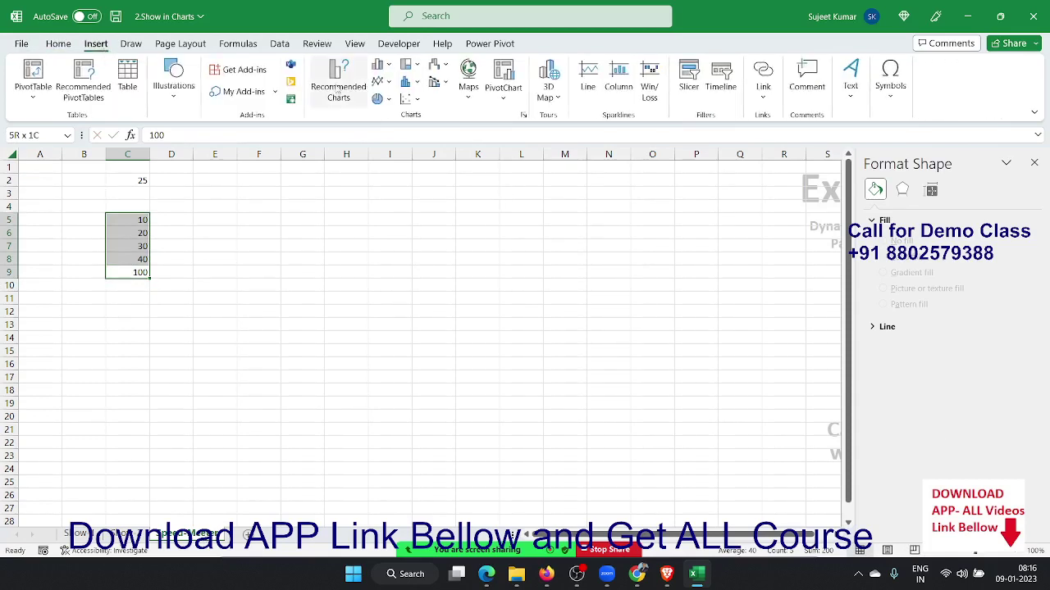
click(391, 100)
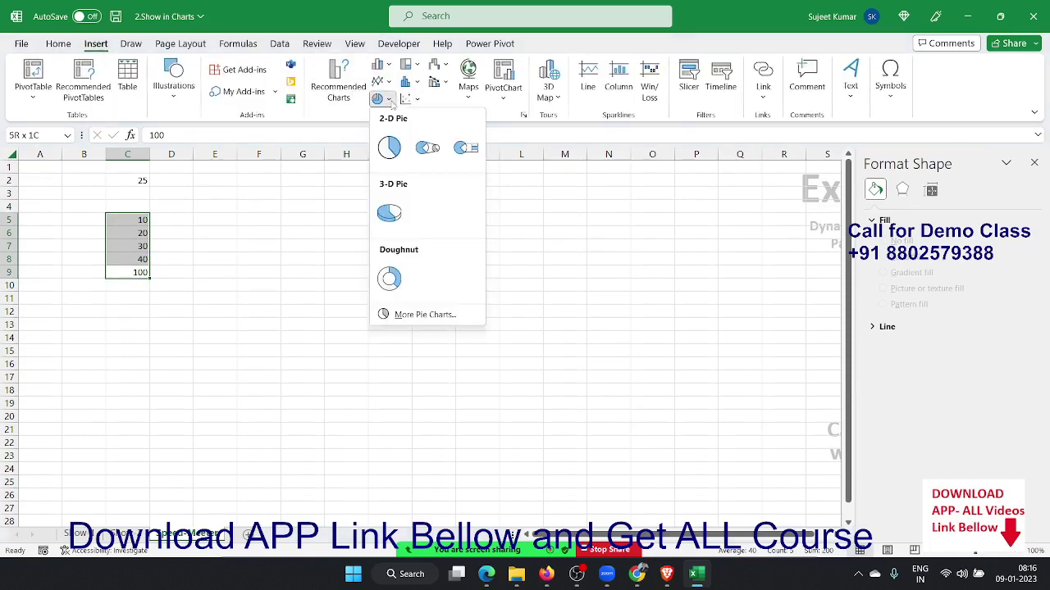
click(390, 276)
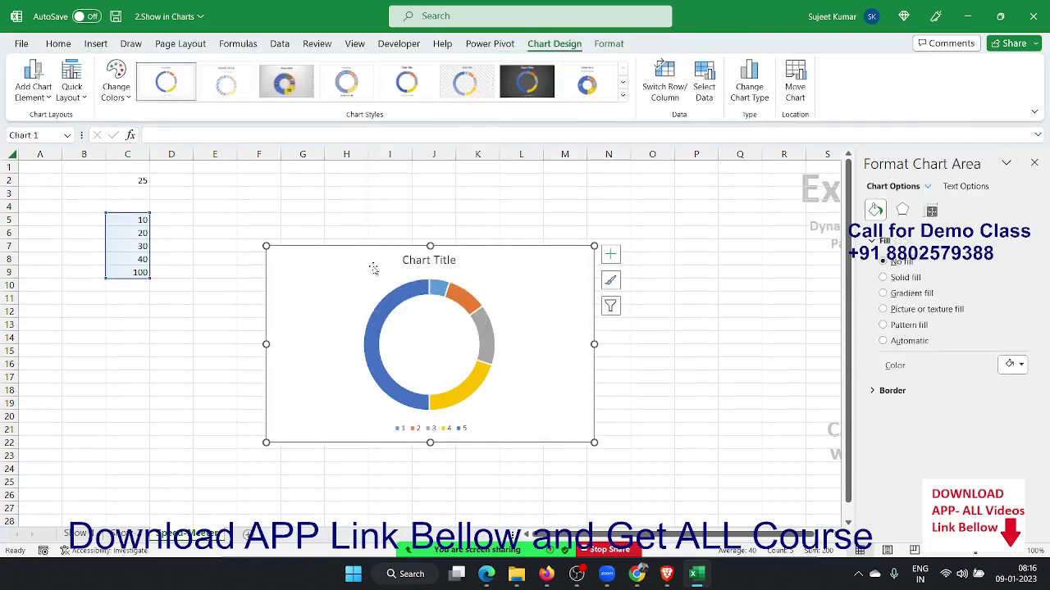
drag(370, 265, 316, 214)
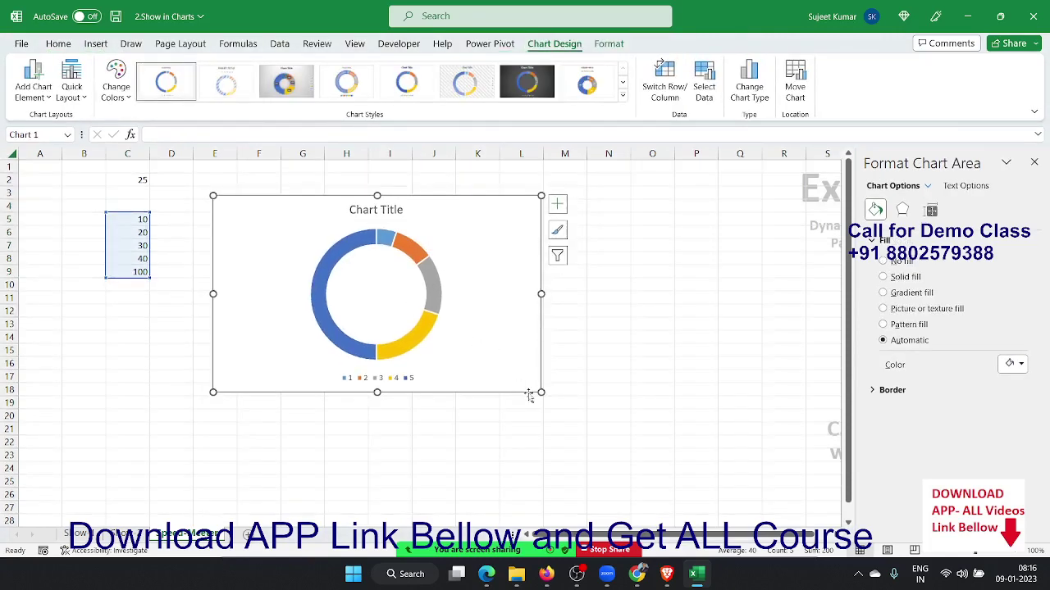
Enlarge the doughnut chart and set its first slice angle to 270°.
drag(540, 392, 585, 430)
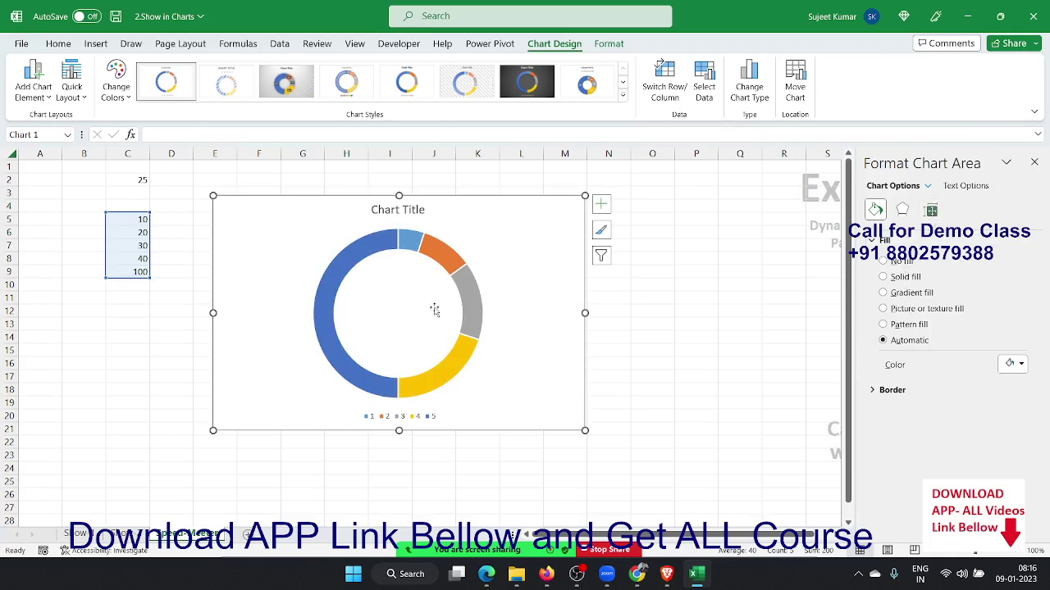
click(469, 308)
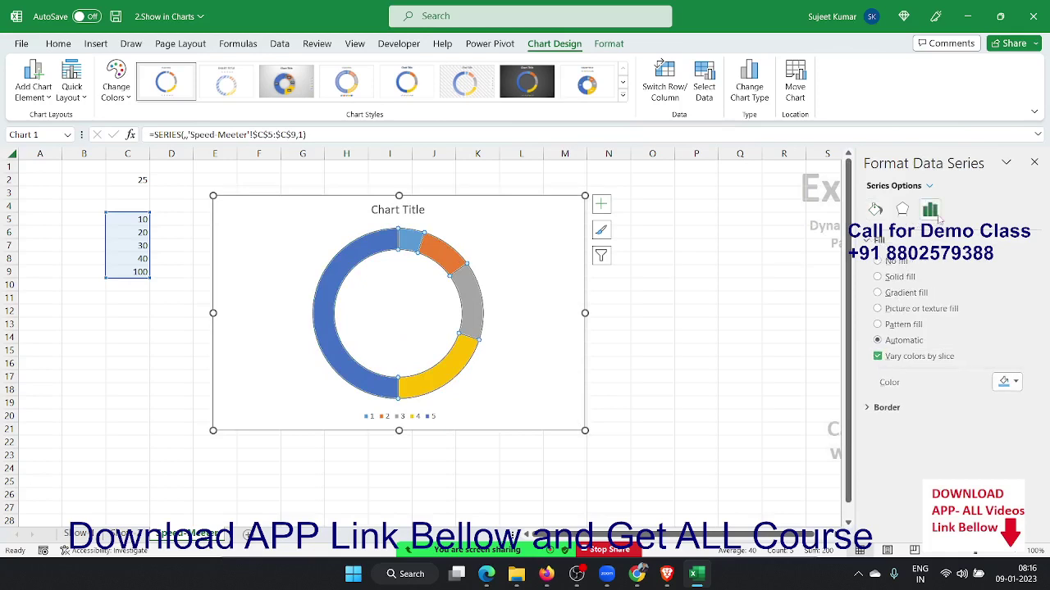
click(930, 211)
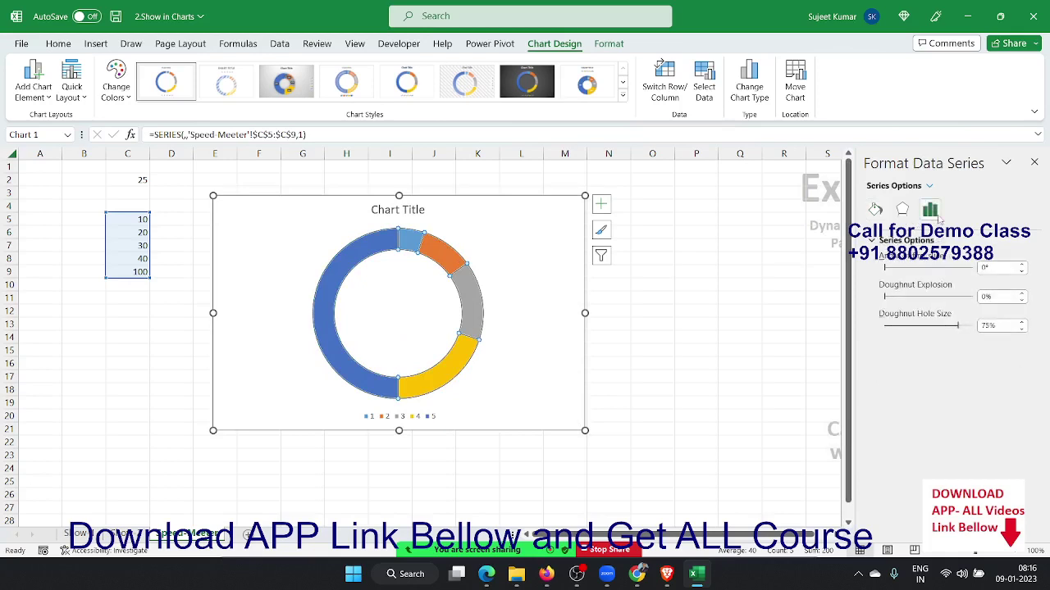
click(996, 268)
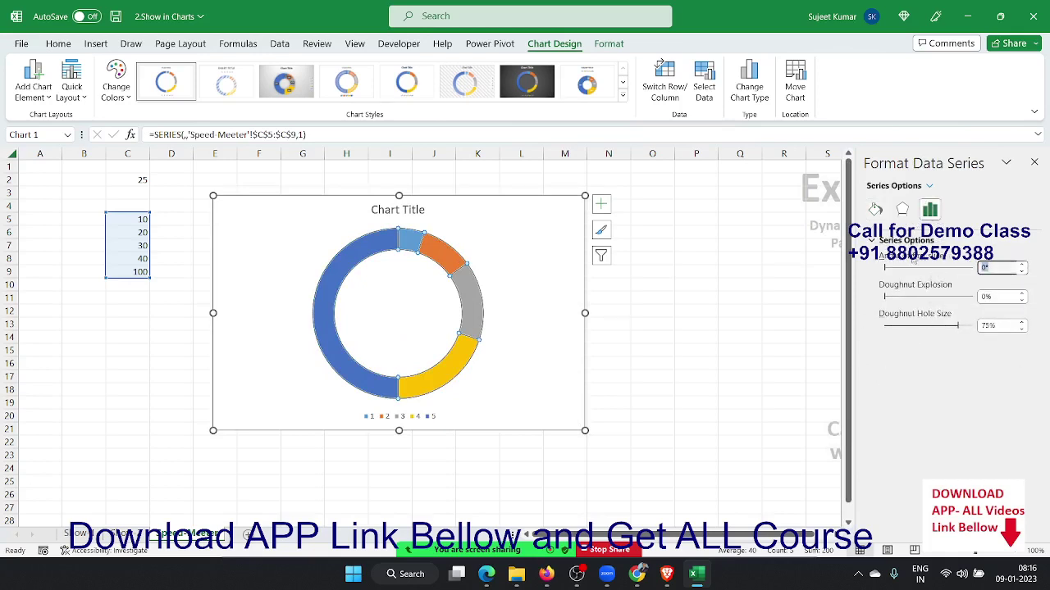
text(27)
key(Return)
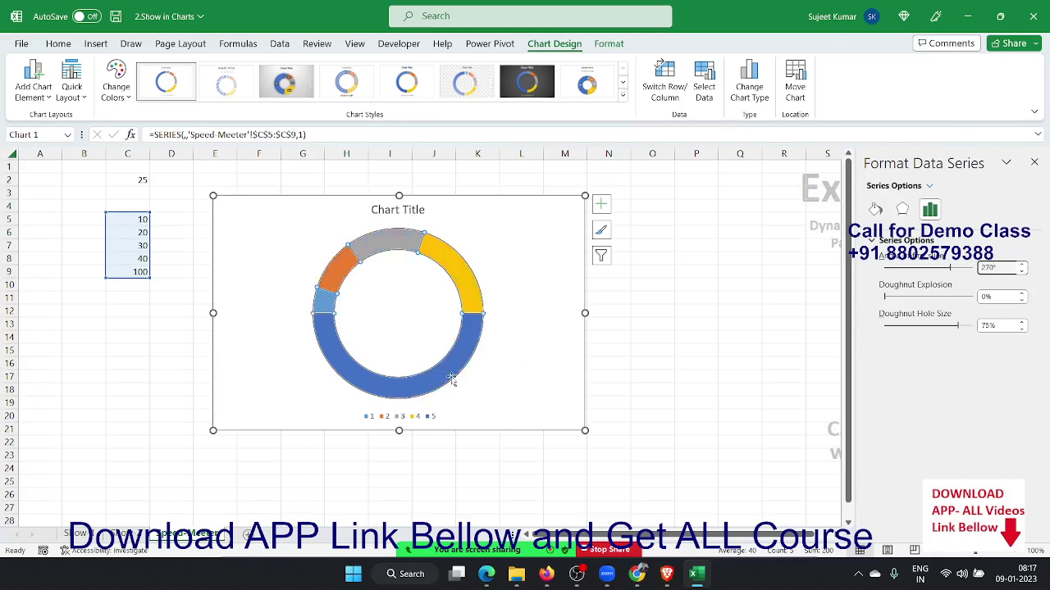
Give the large 100 bottom slice No fill, leaving a coloured half ring.
click(452, 377)
click(312, 400)
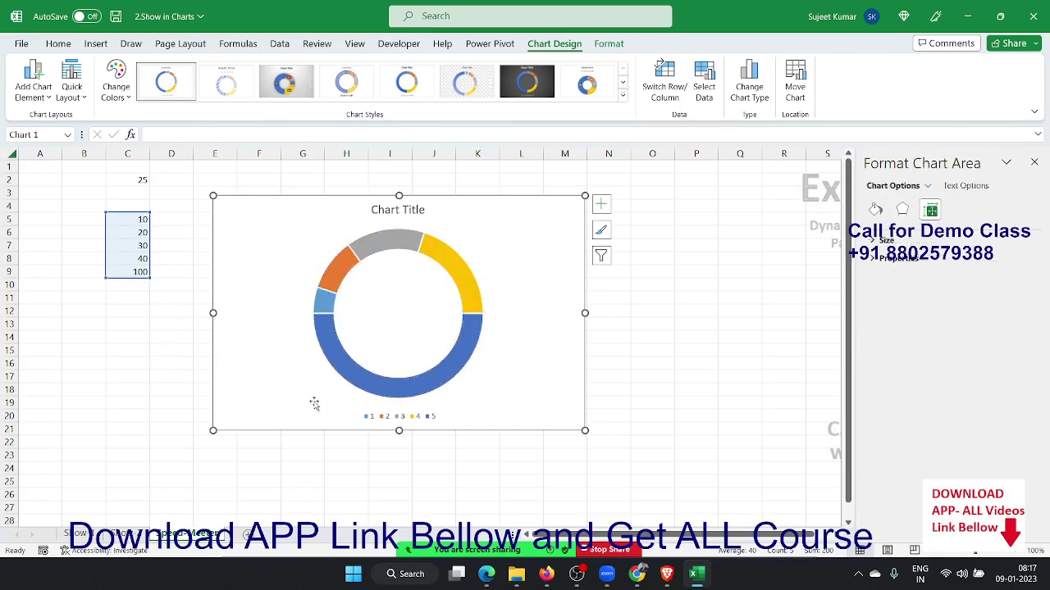
click(347, 377)
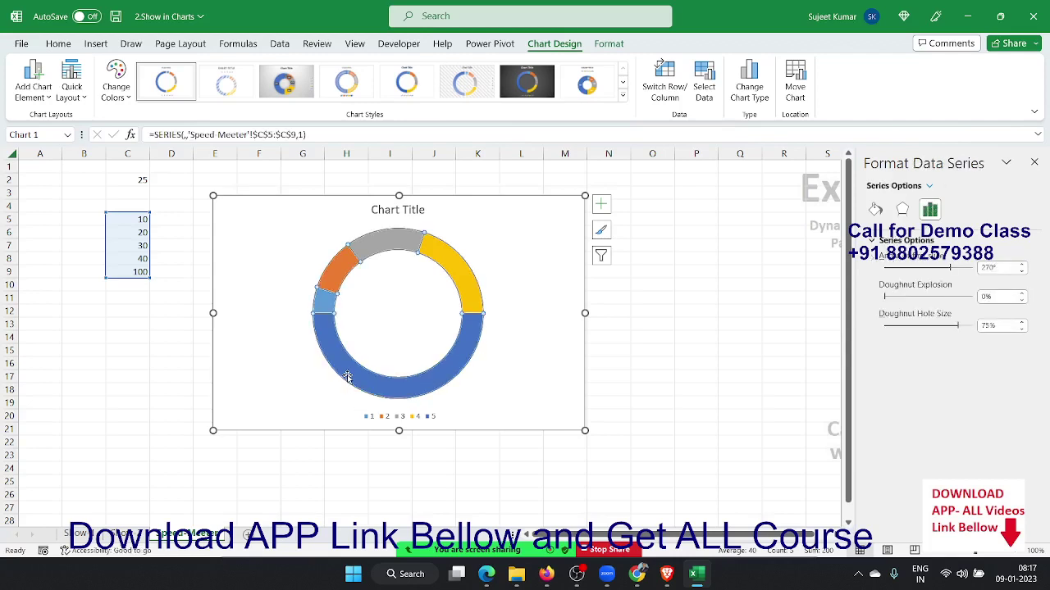
click(348, 377)
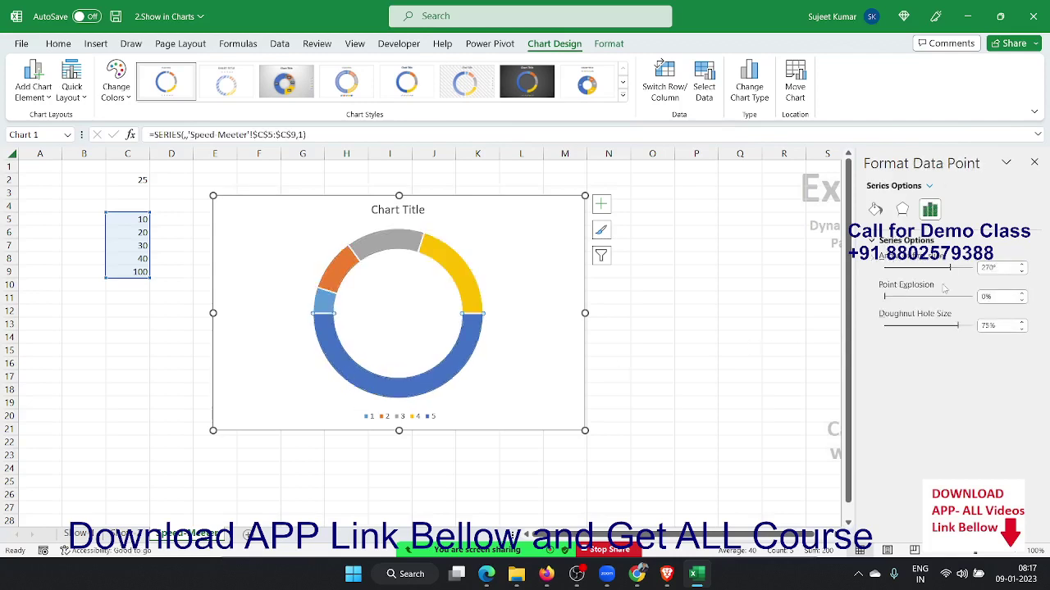
click(875, 210)
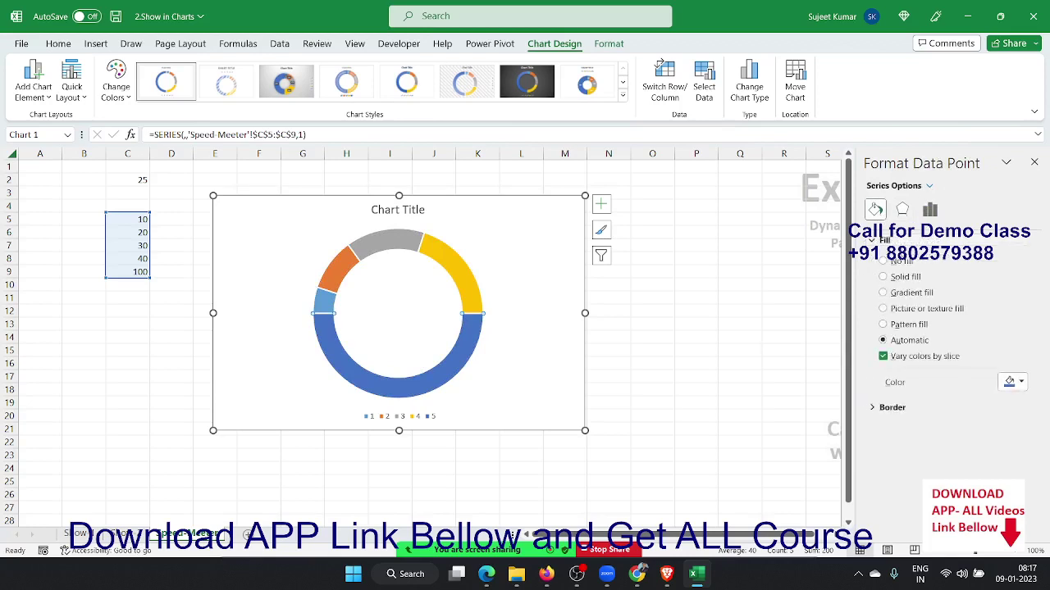
click(896, 263)
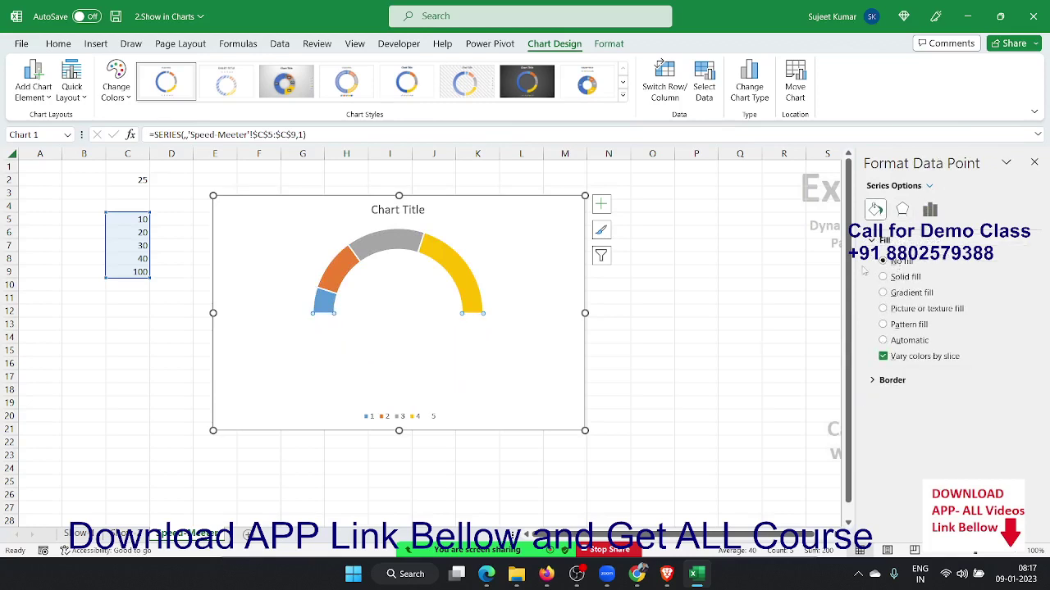
click(359, 346)
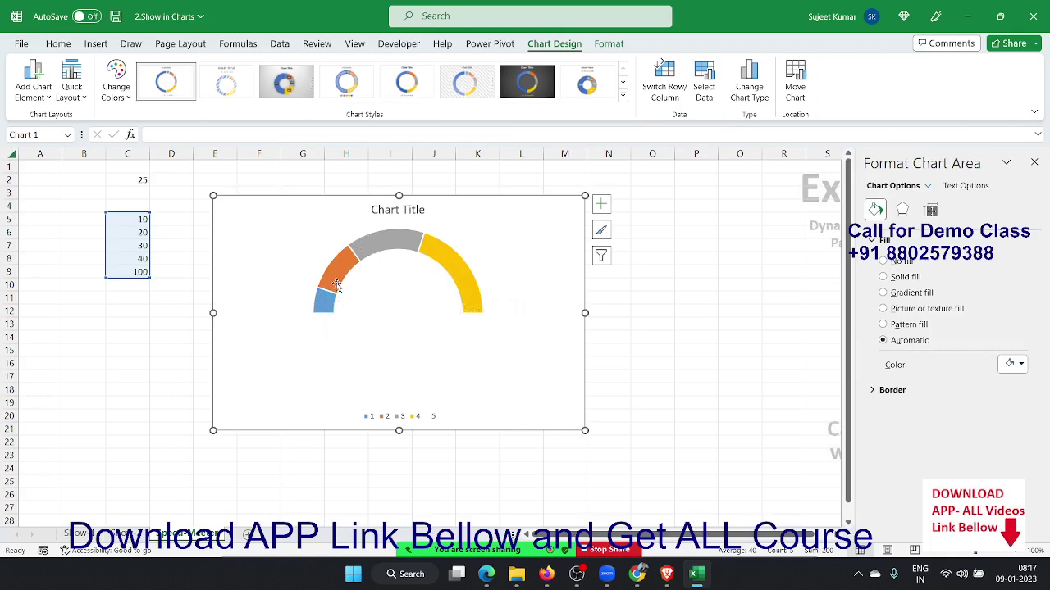
Delete the chart title and add data labels to the doughnut slices.
click(413, 210)
key(Delete)
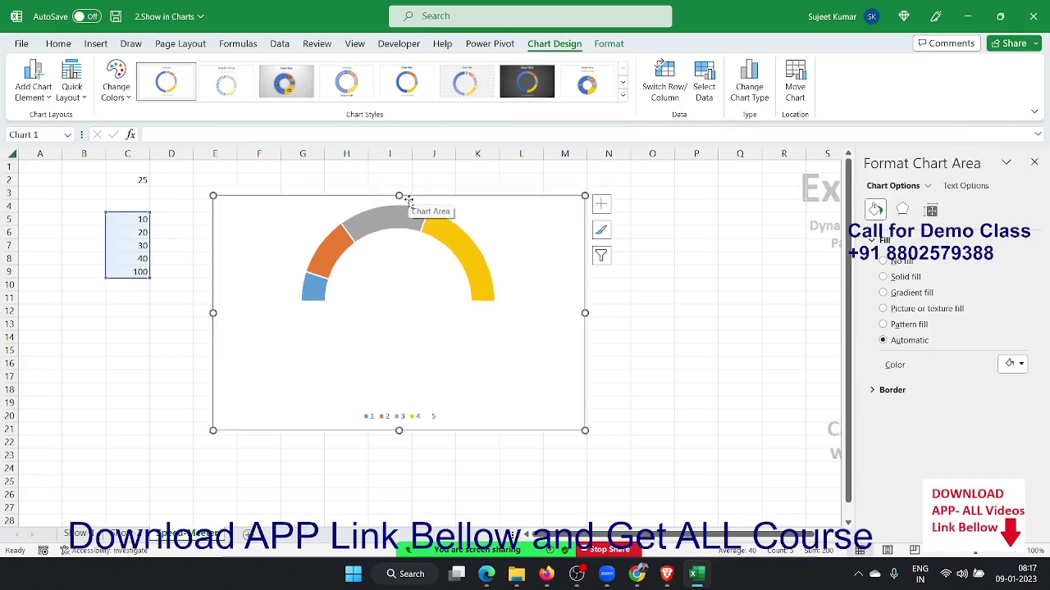
right_click(342, 249)
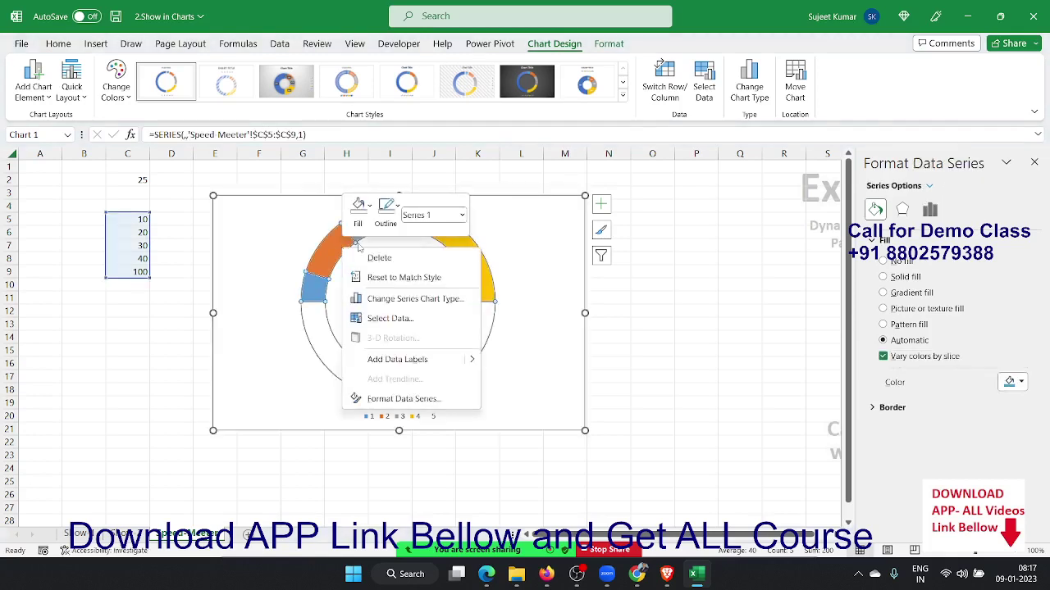
mouse_move(457, 360)
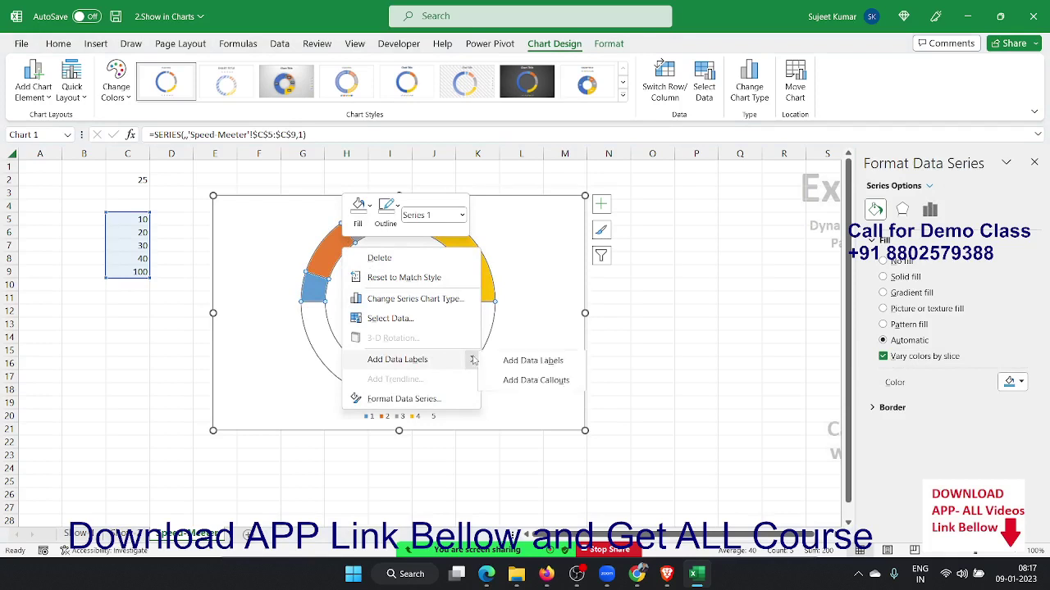
click(503, 363)
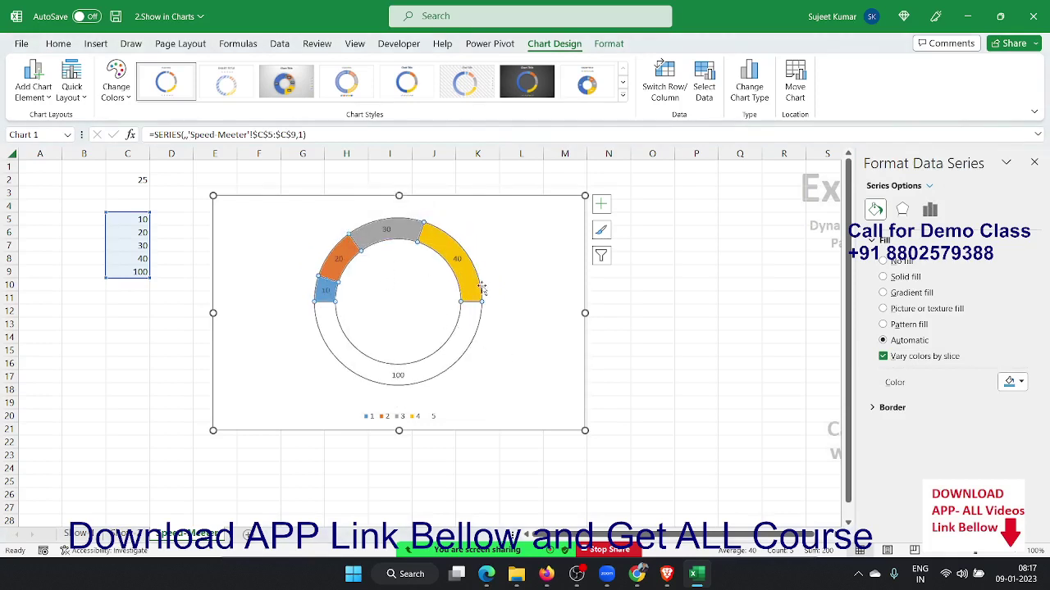
click(504, 324)
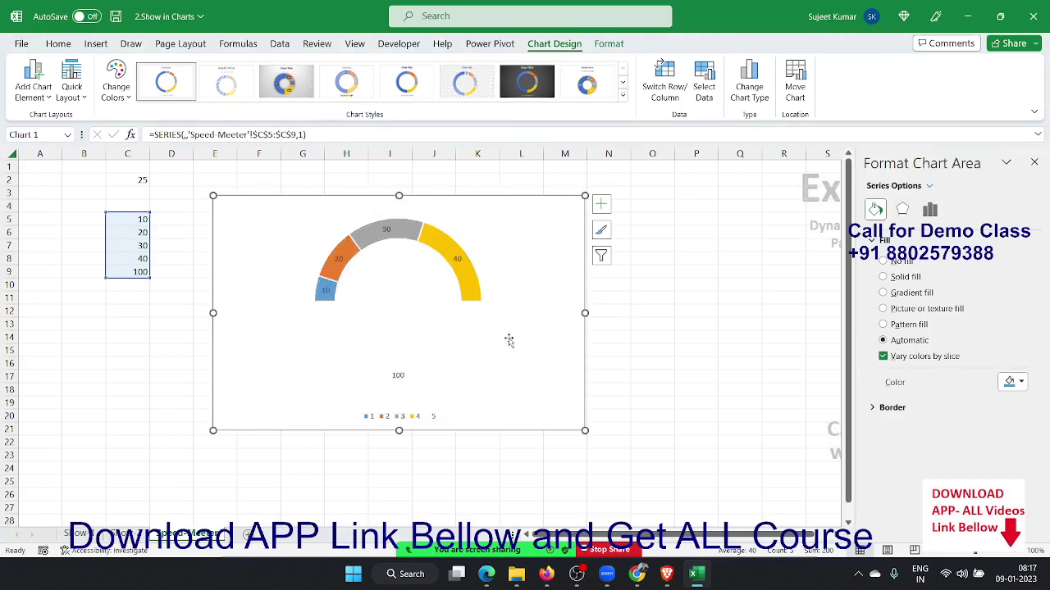
Delete the chart legend and deselect the chart.
click(397, 376)
click(397, 375)
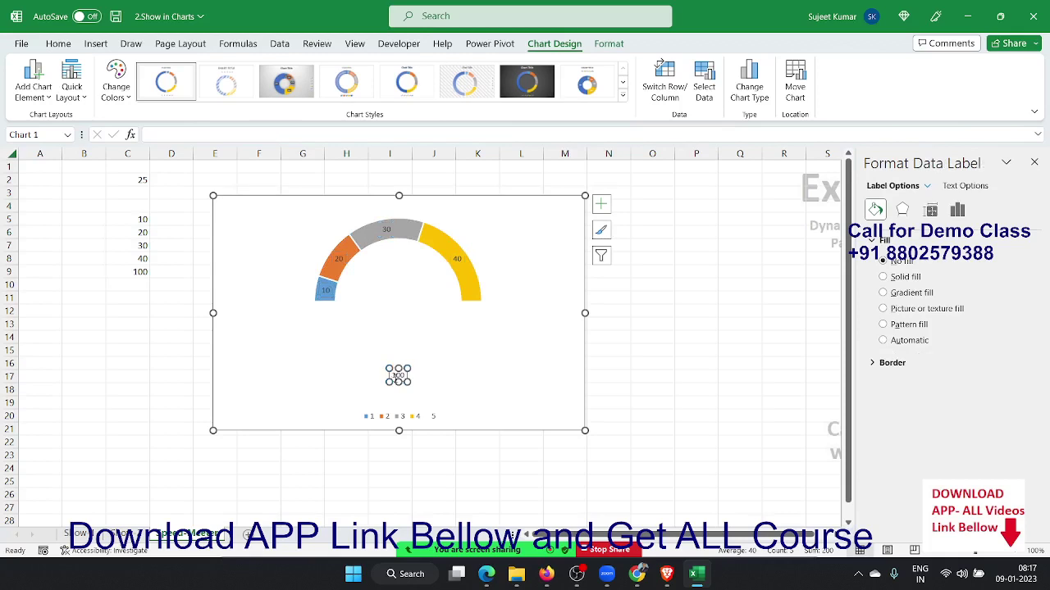
click(441, 339)
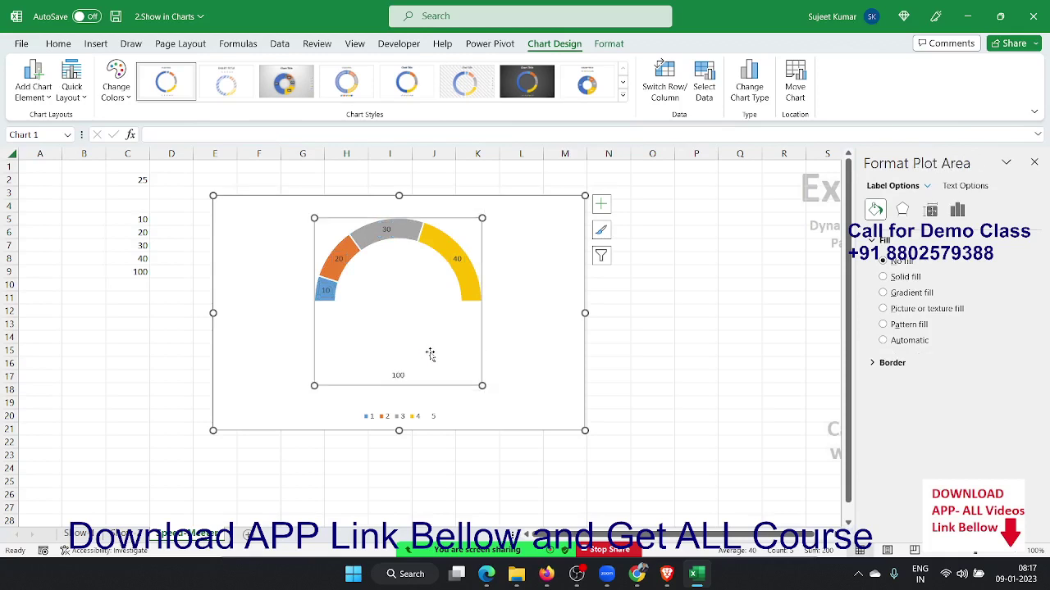
click(516, 352)
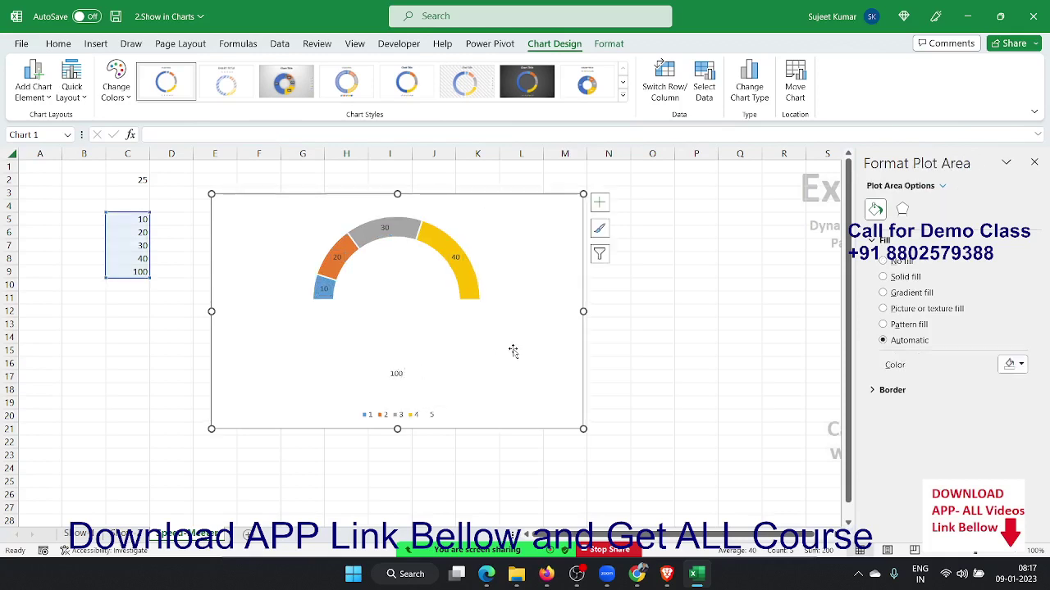
click(416, 413)
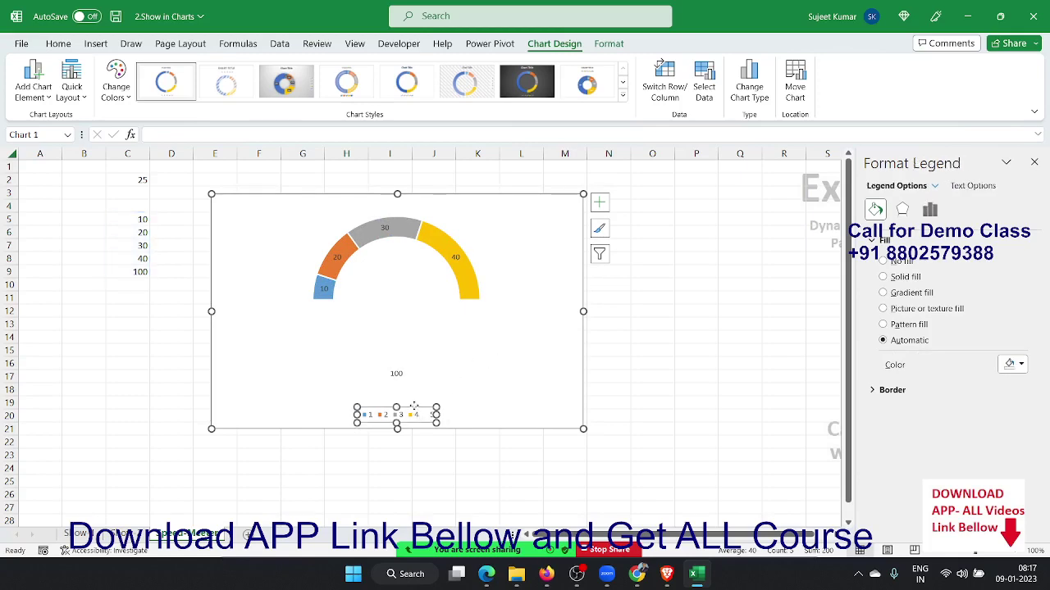
key(Delete)
click(173, 303)
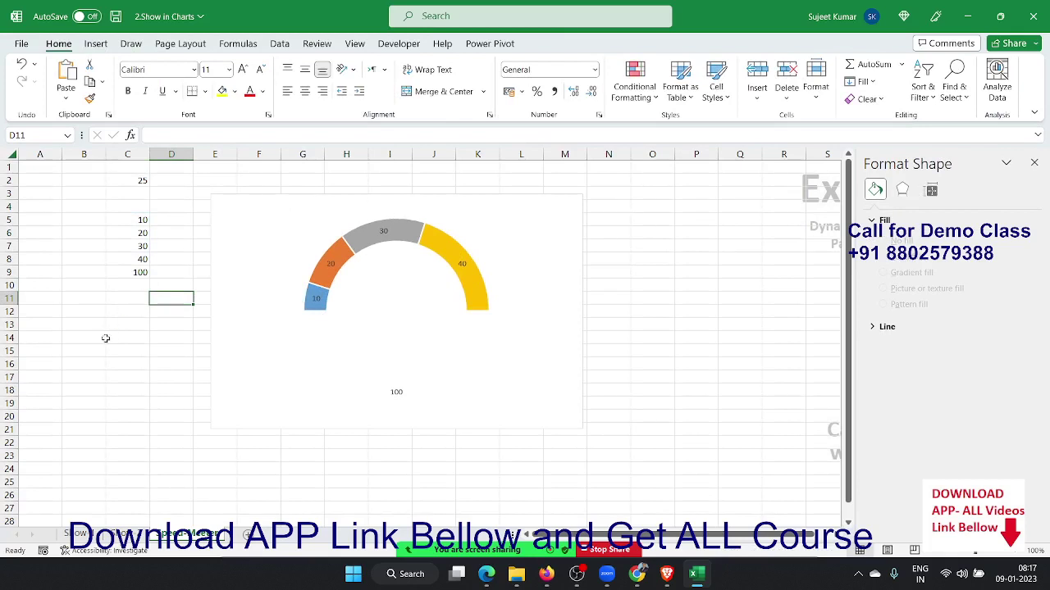
Set B11 to =C2 (showing 25) and enter 5 in B12.
click(136, 271)
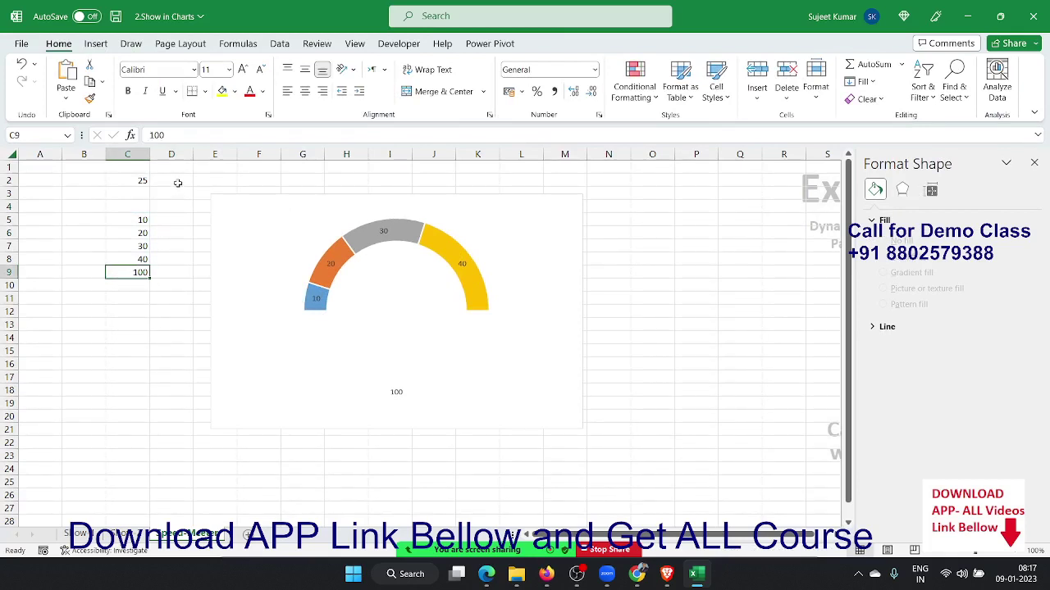
click(142, 180)
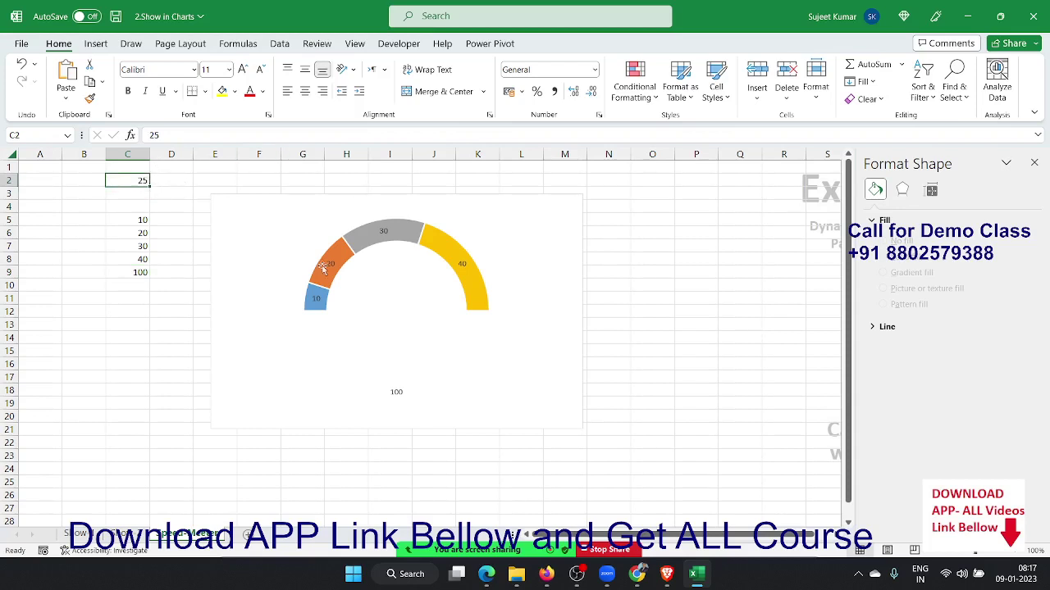
click(59, 311)
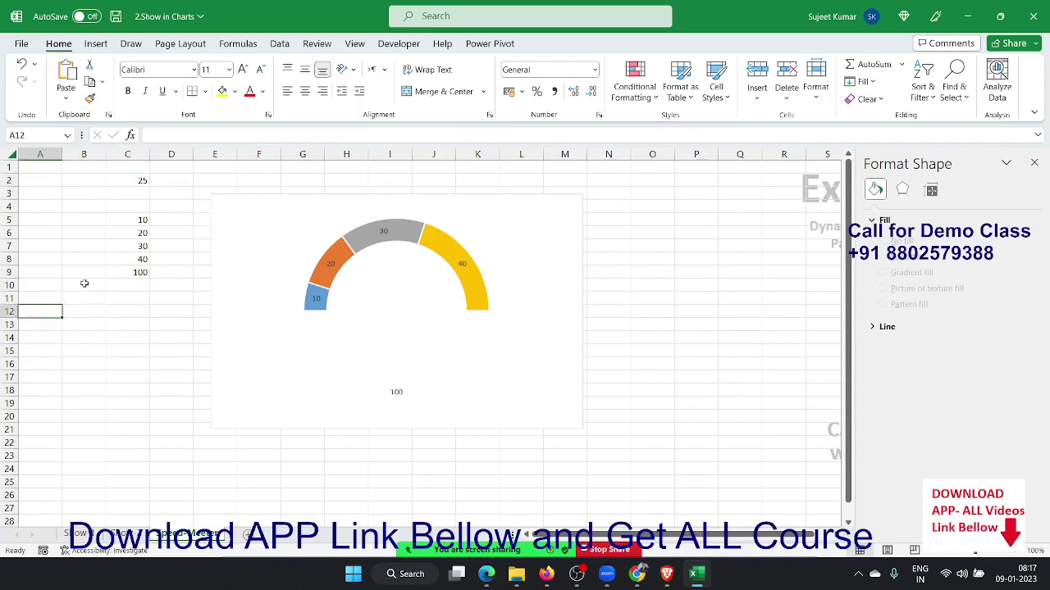
click(84, 297)
text(=)
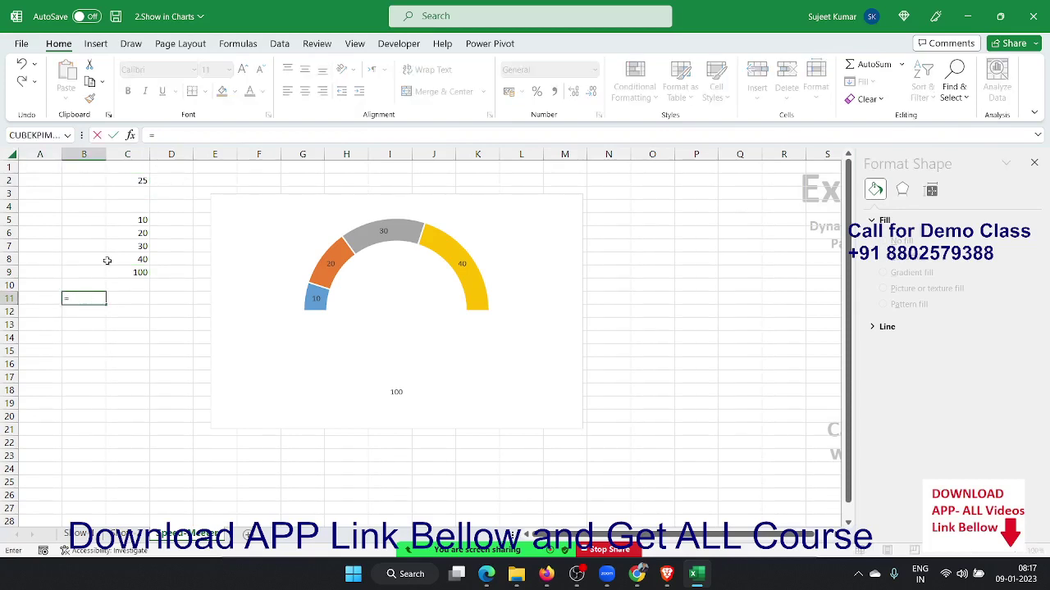
click(140, 180)
key(Return)
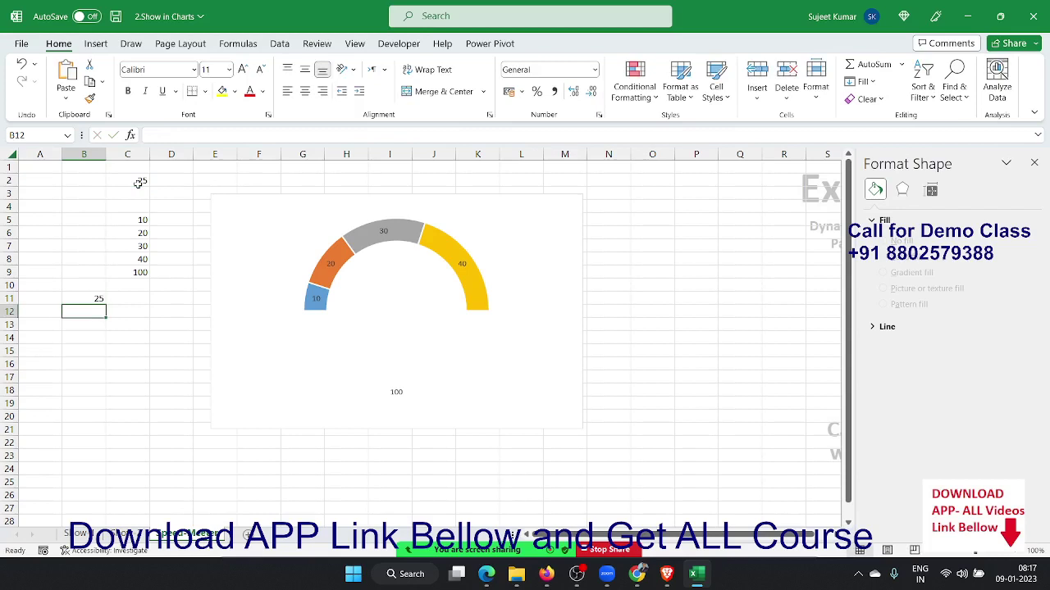
text(5)
key(Return)
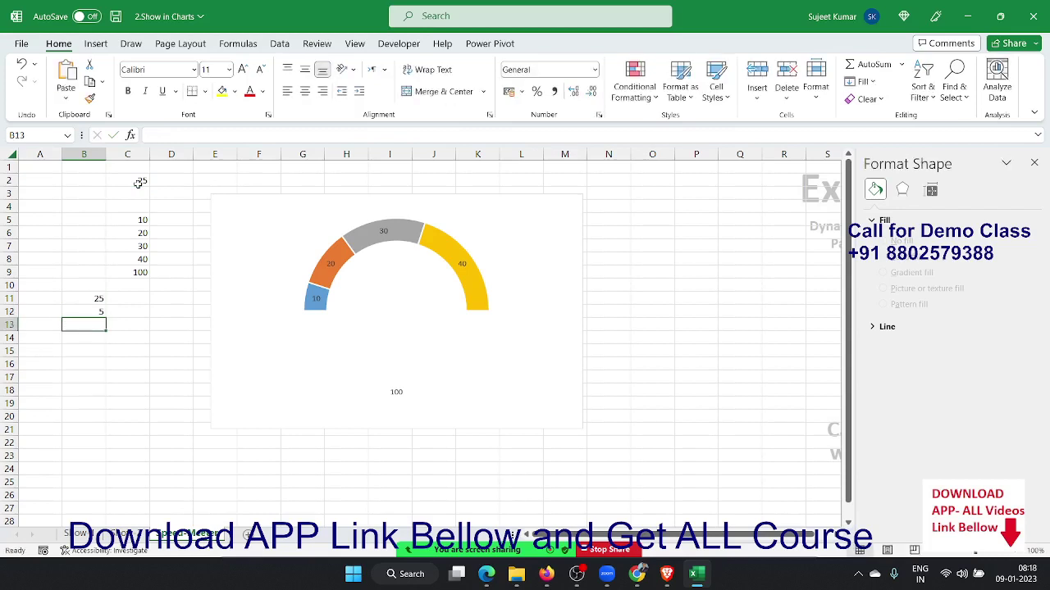
key(Up)
key(shift+Up)
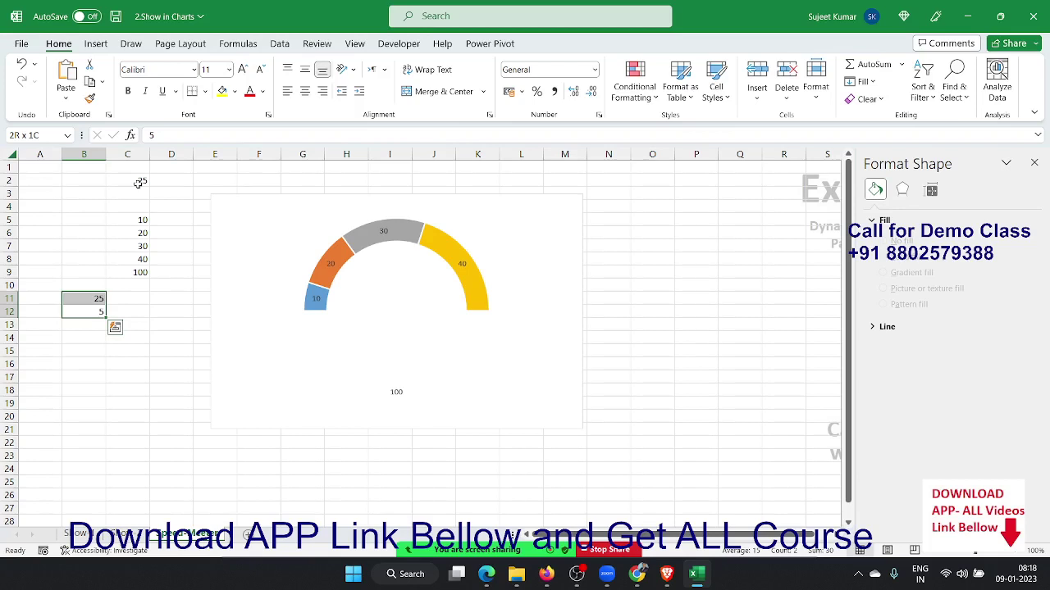
Enter =SUM(B11:B12) in B13 to total 30, then select B11:B13.
key(Down)
text(=)
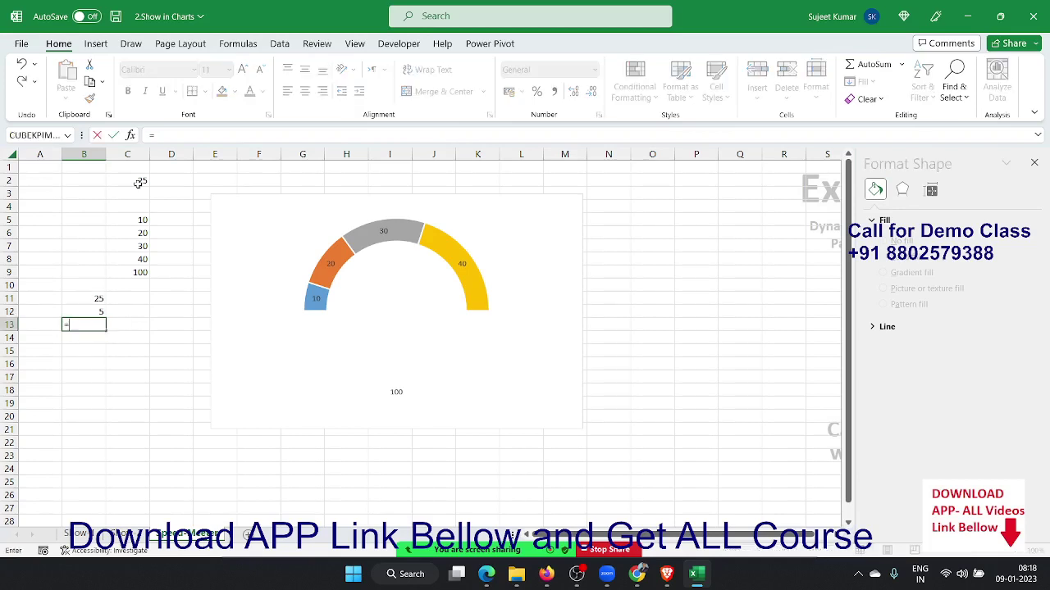
text(su)
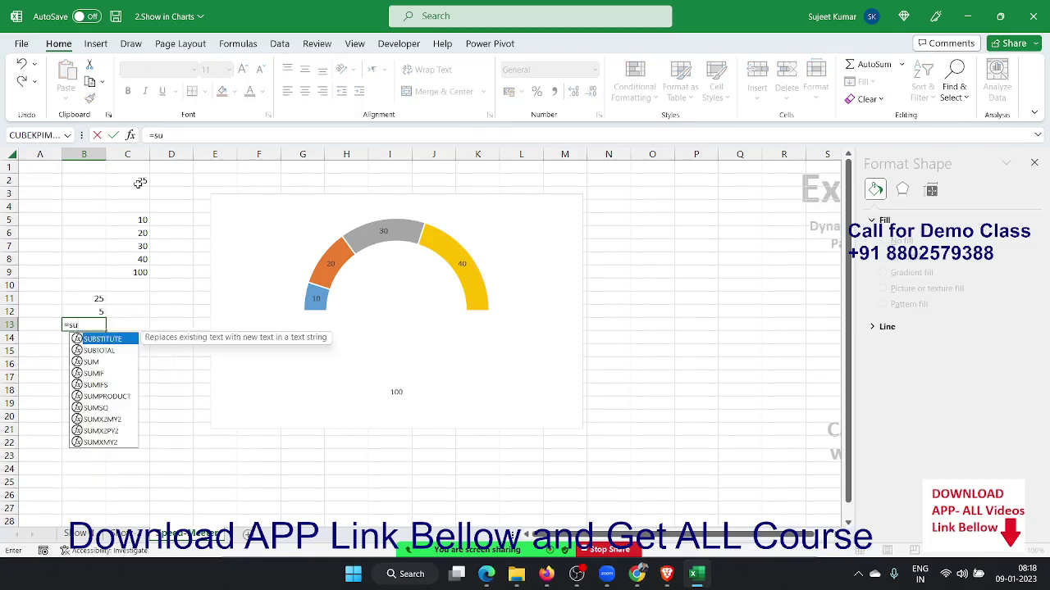
text(m()
key(Up)
key(shift+Up)
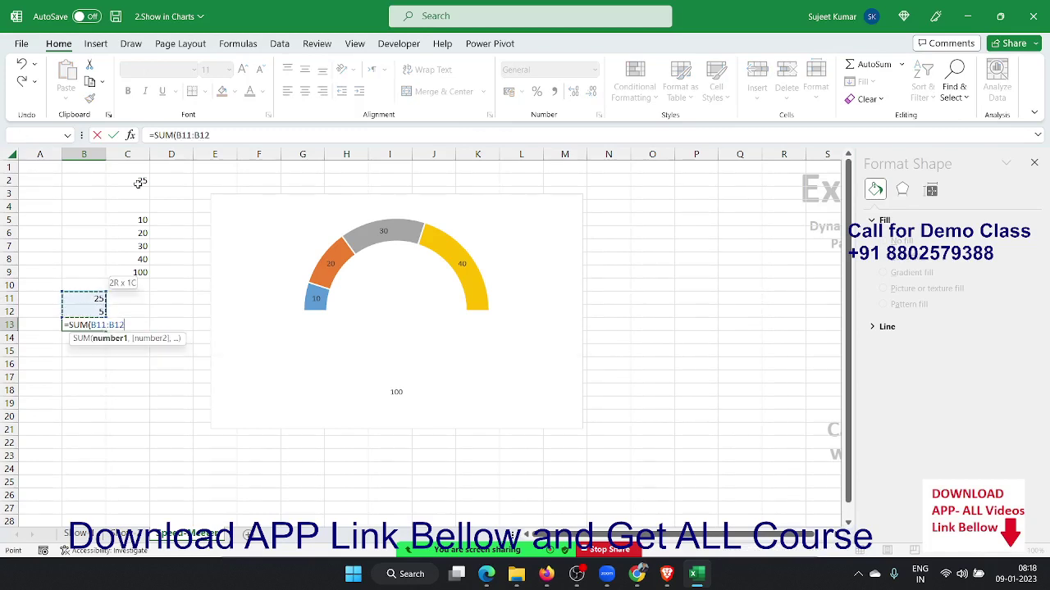
text())
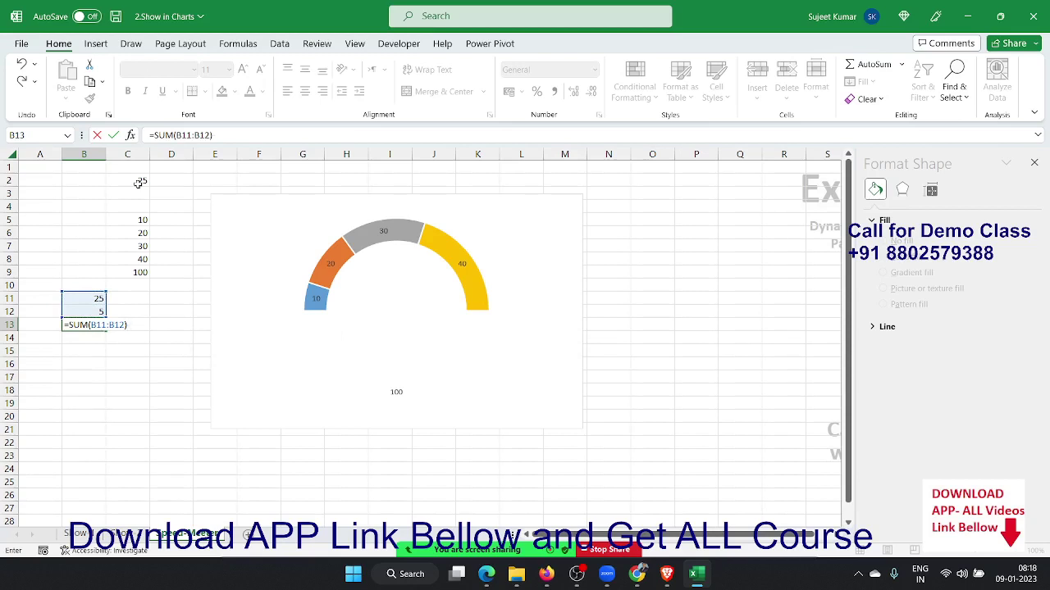
key(Left)
key(Right)
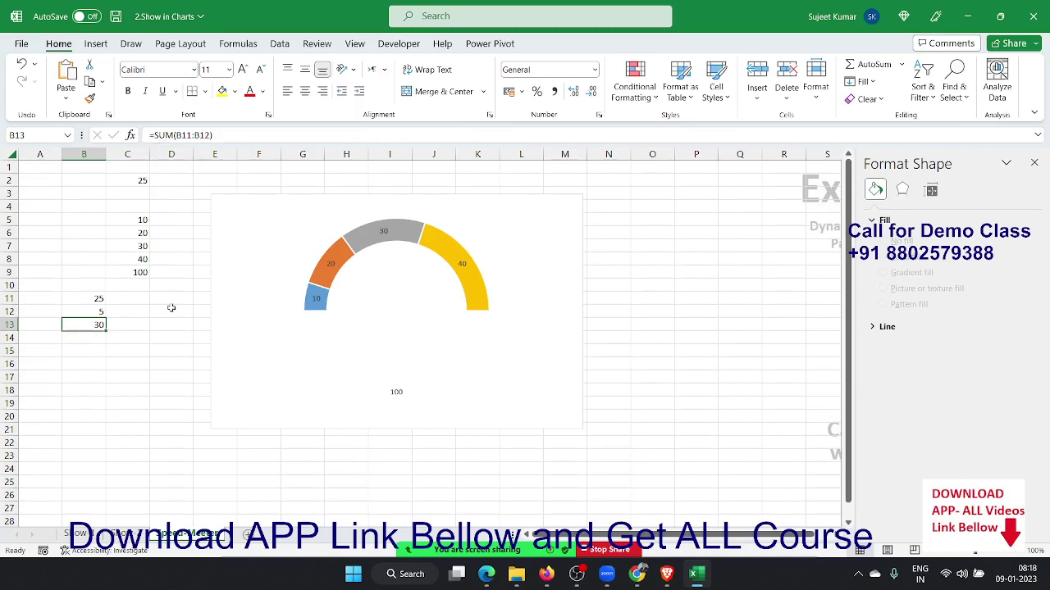
drag(86, 324, 83, 300)
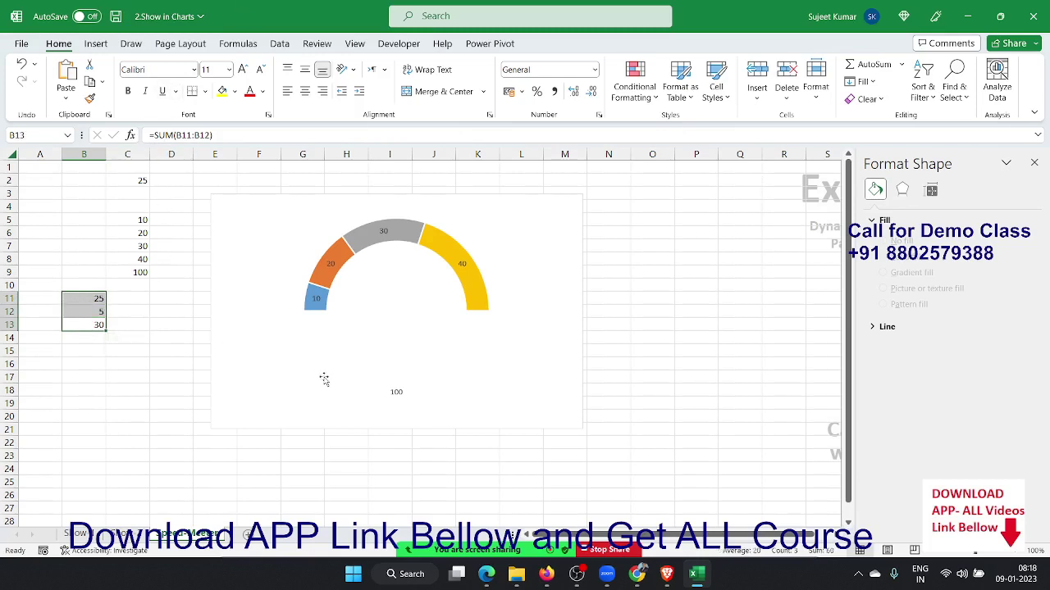
Add a new chart series with values =Speed-Meter!$B$11:$B$13 via Select Data.
click(359, 342)
click(527, 343)
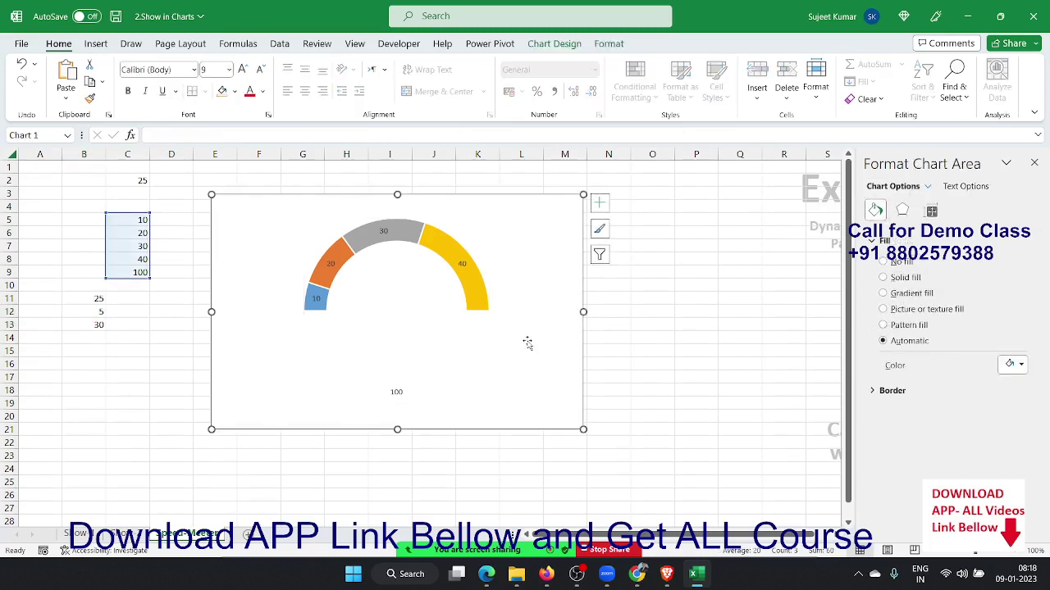
click(430, 310)
click(511, 322)
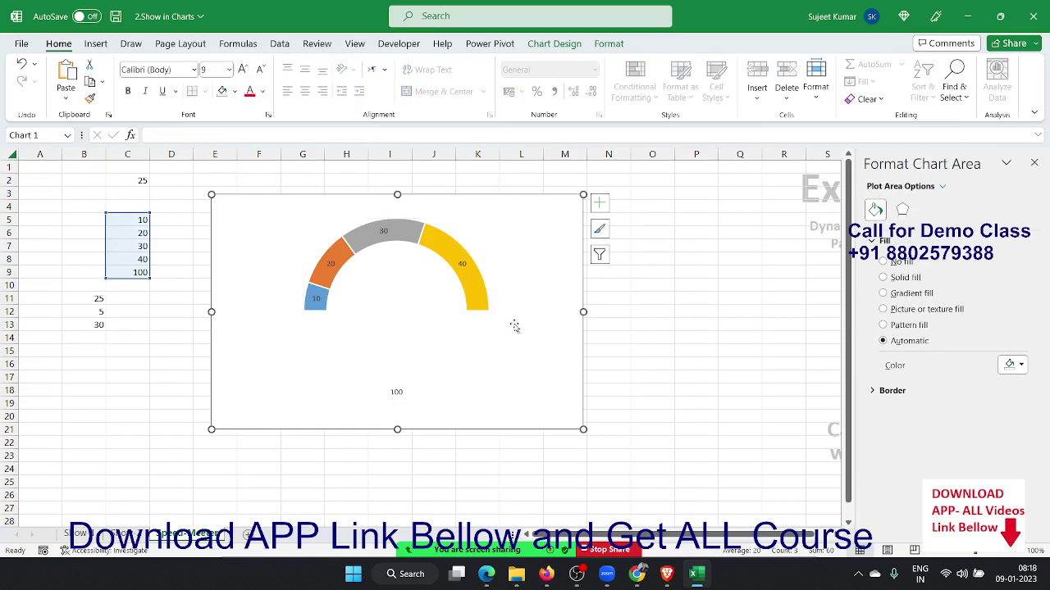
right_click(515, 328)
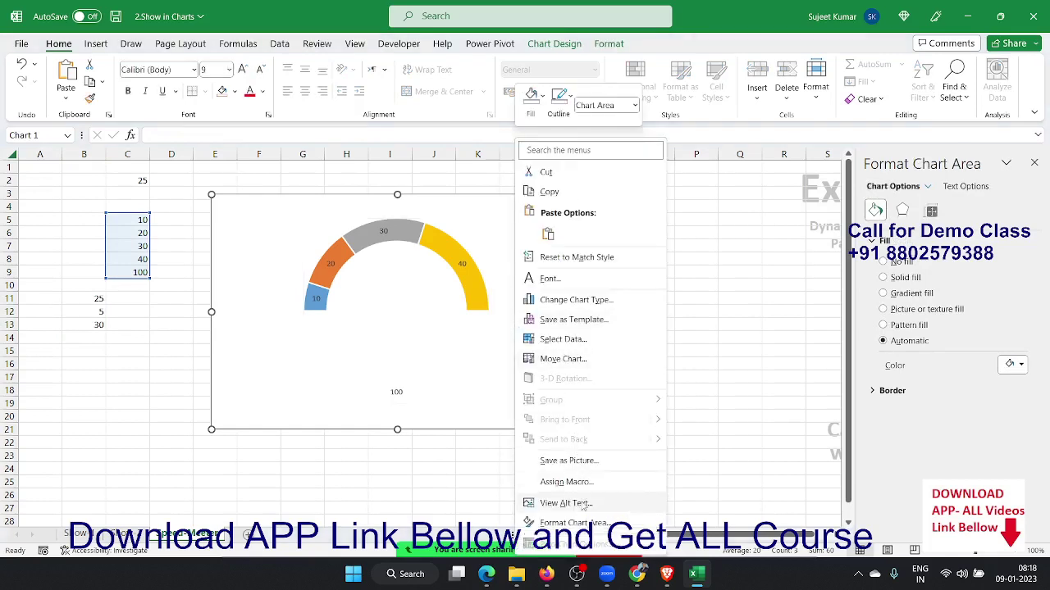
click(556, 343)
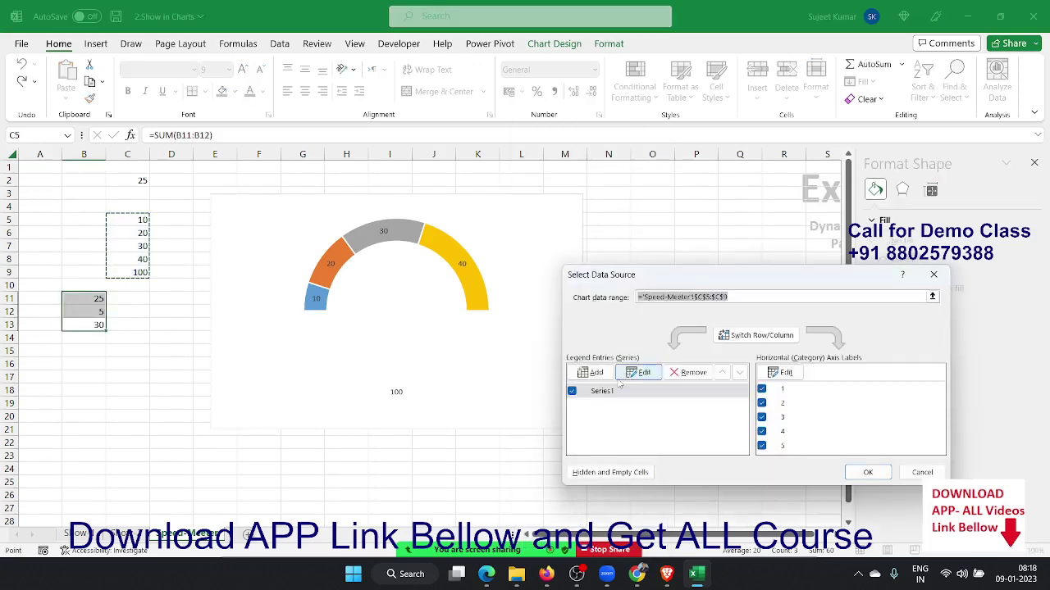
click(598, 373)
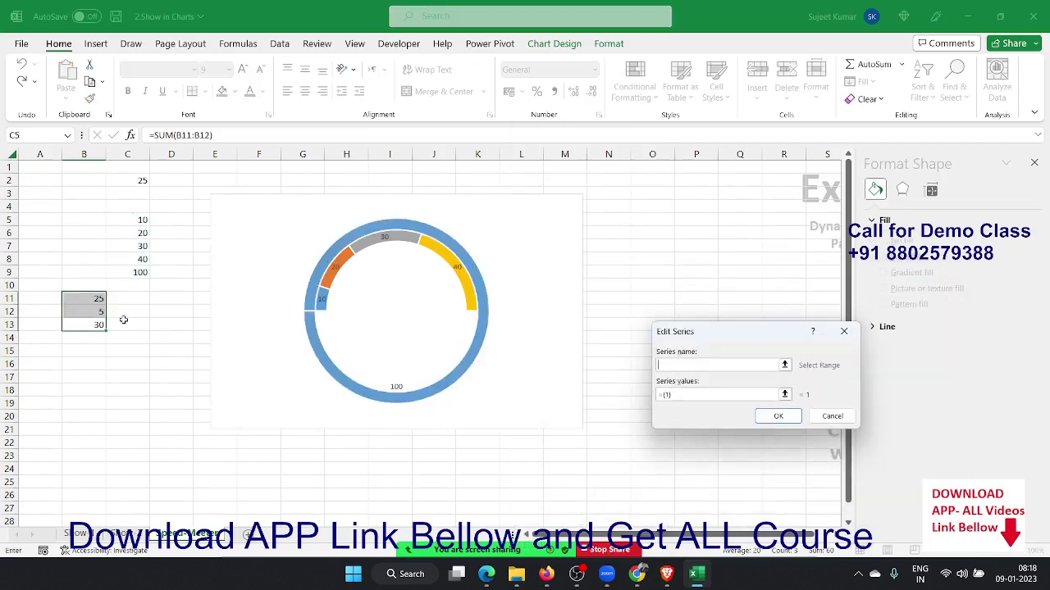
drag(727, 394, 621, 403)
text(=)
drag(86, 300, 96, 319)
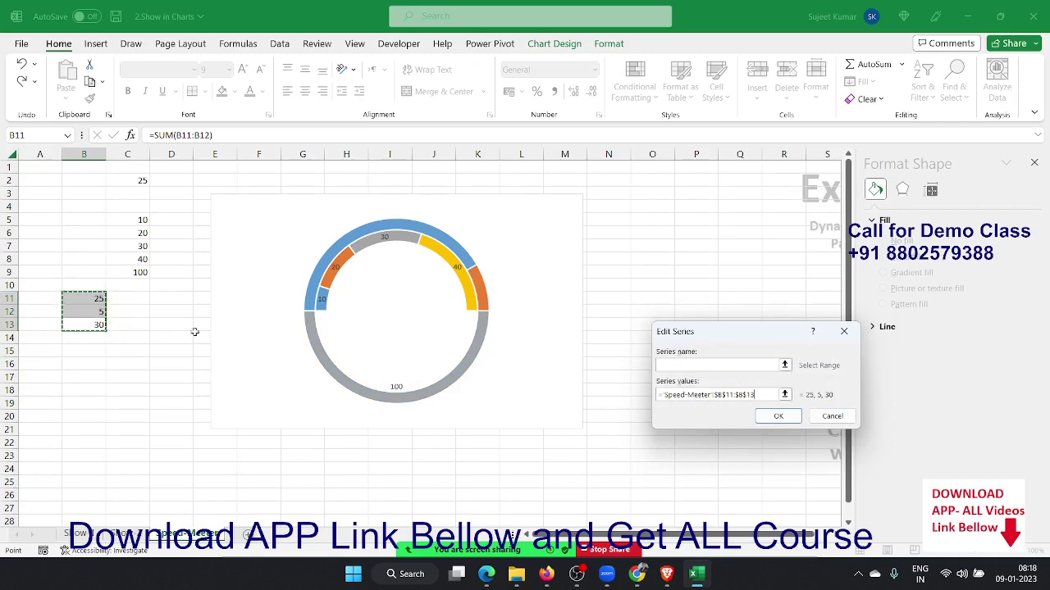
click(778, 416)
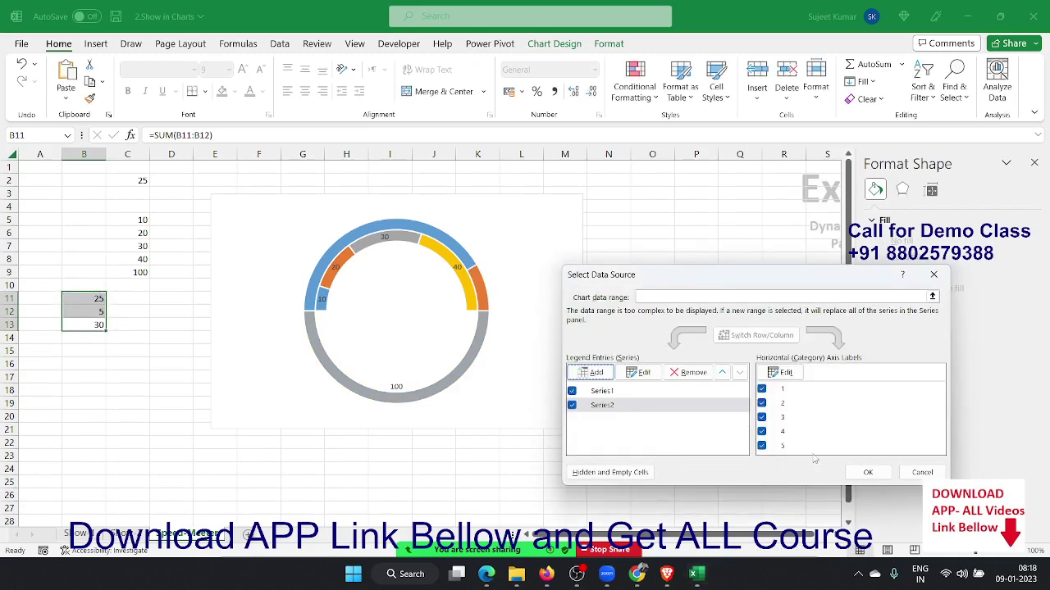
click(867, 474)
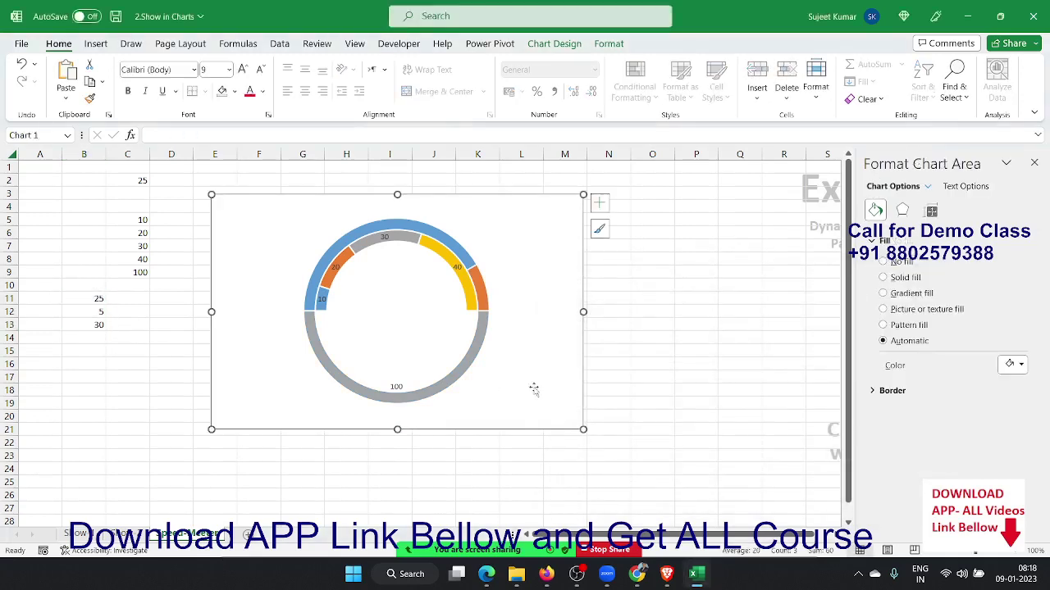
Change Series2's chart type to Pie in a combo chart, keeping Series1 as a doughnut.
click(481, 350)
right_click(481, 351)
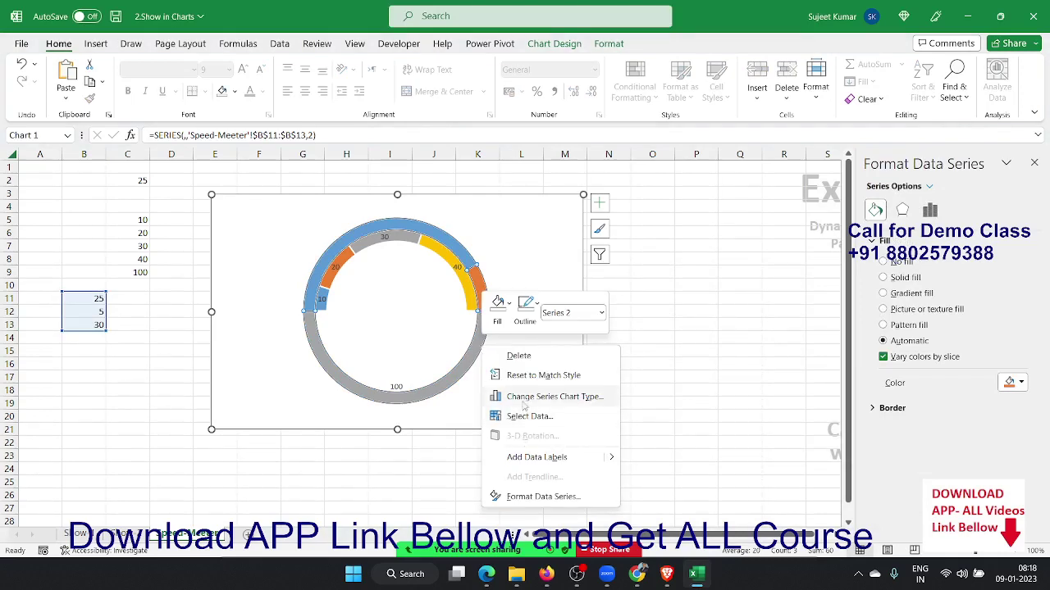
click(525, 402)
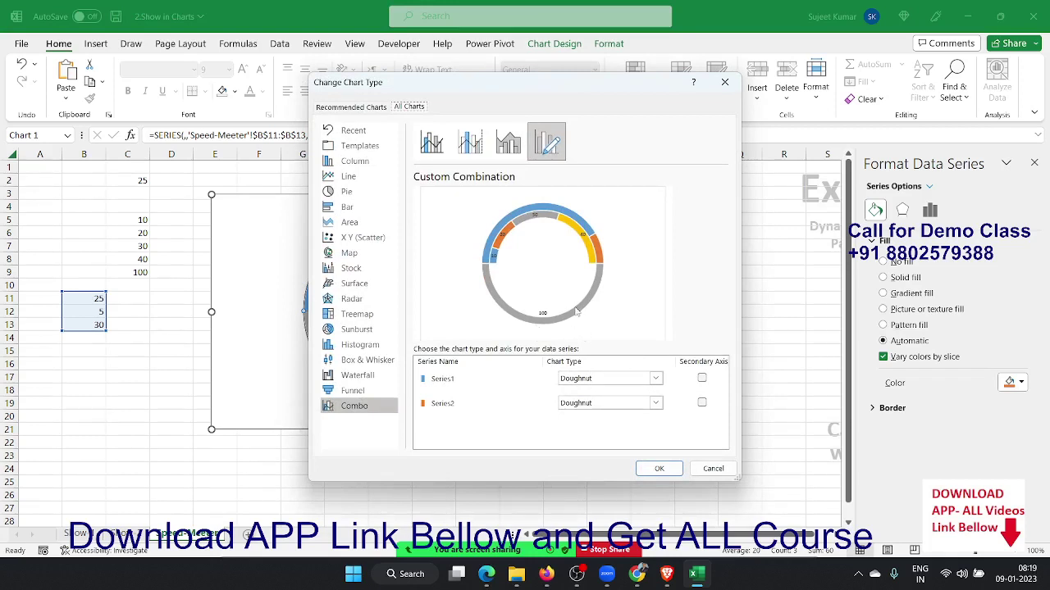
click(574, 407)
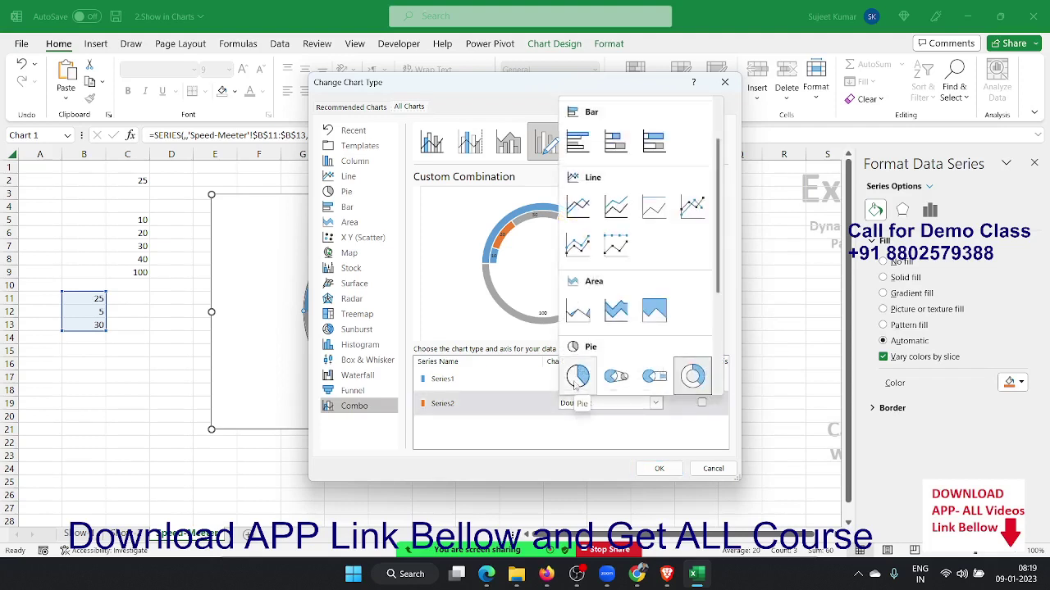
click(576, 378)
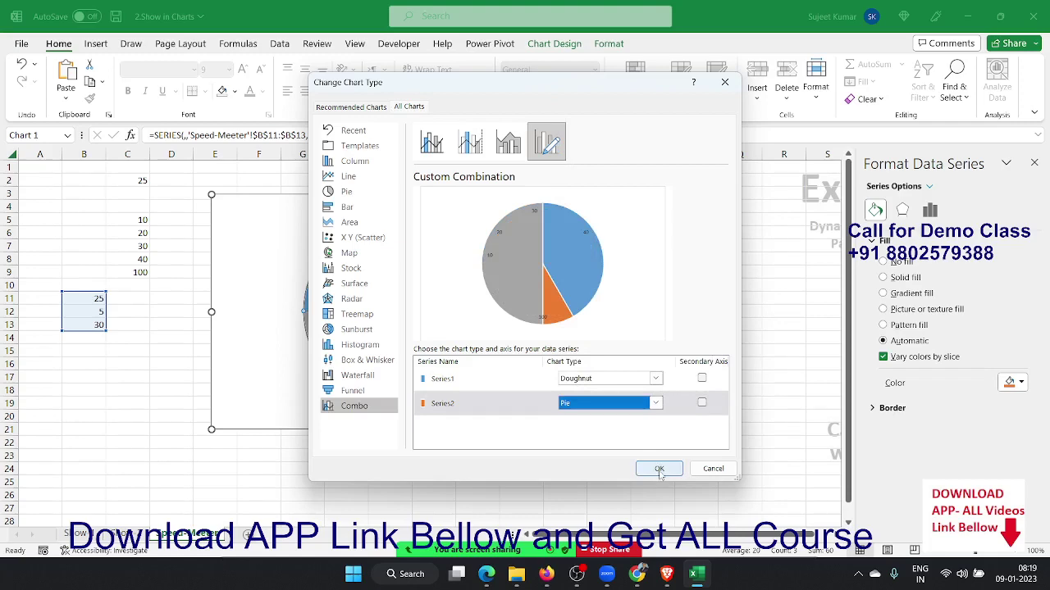
click(659, 471)
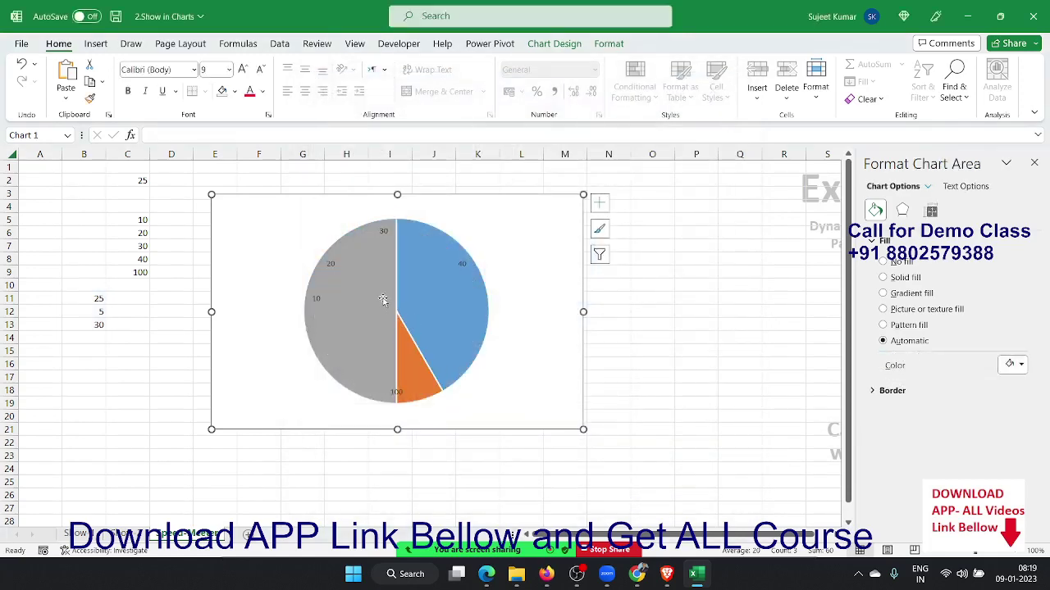
Set the pie series' first slice angle to 270° so the grey slice sits at the bottom.
click(382, 297)
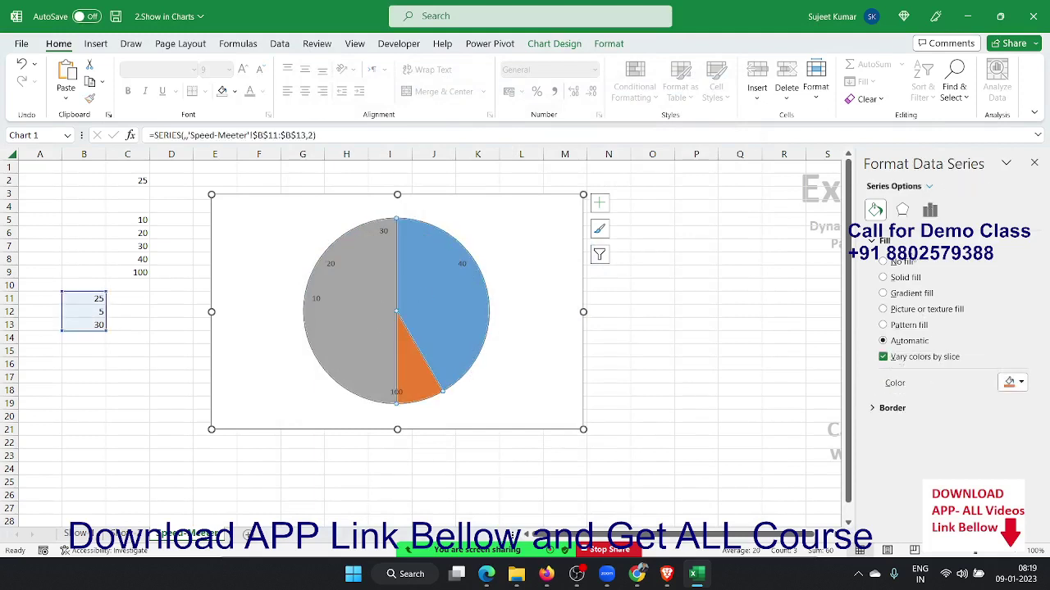
click(930, 210)
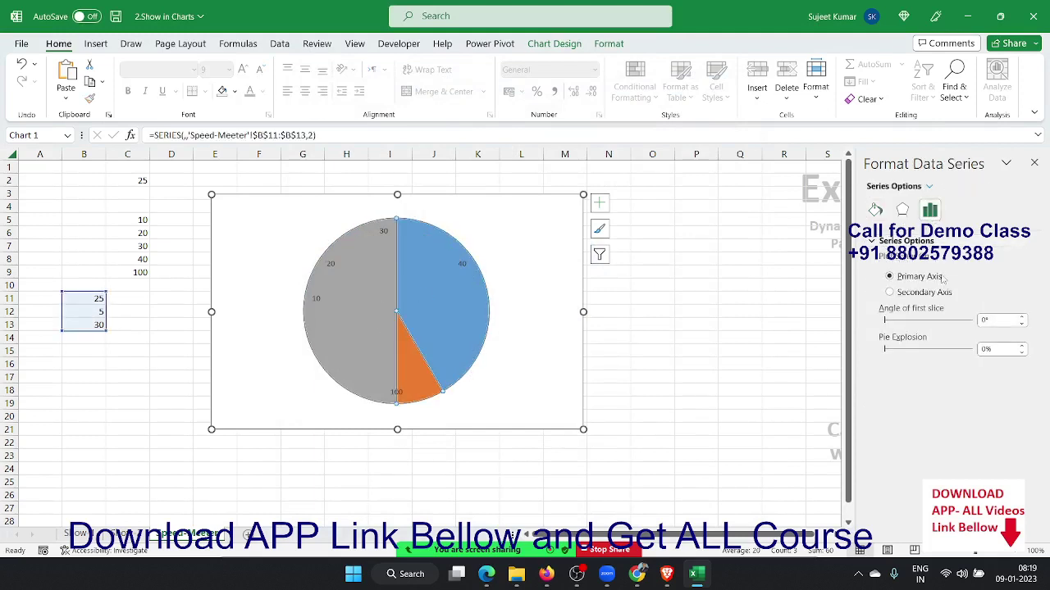
click(996, 320)
text(0)
key(Return)
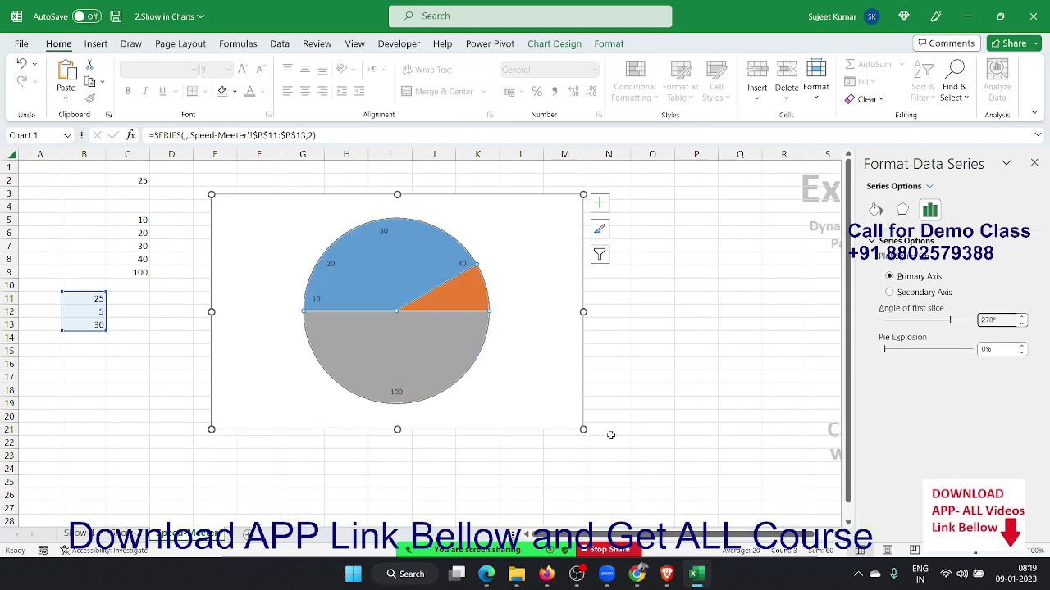
click(507, 382)
click(426, 357)
Try No fill and no outline on the whole pie series, then undo those changes.
click(875, 210)
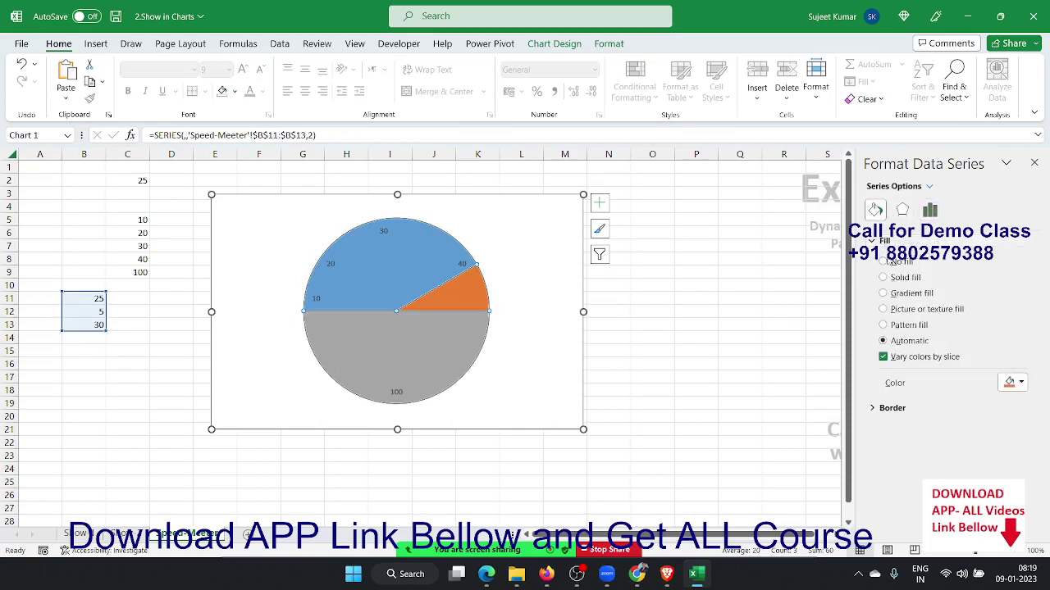
click(885, 262)
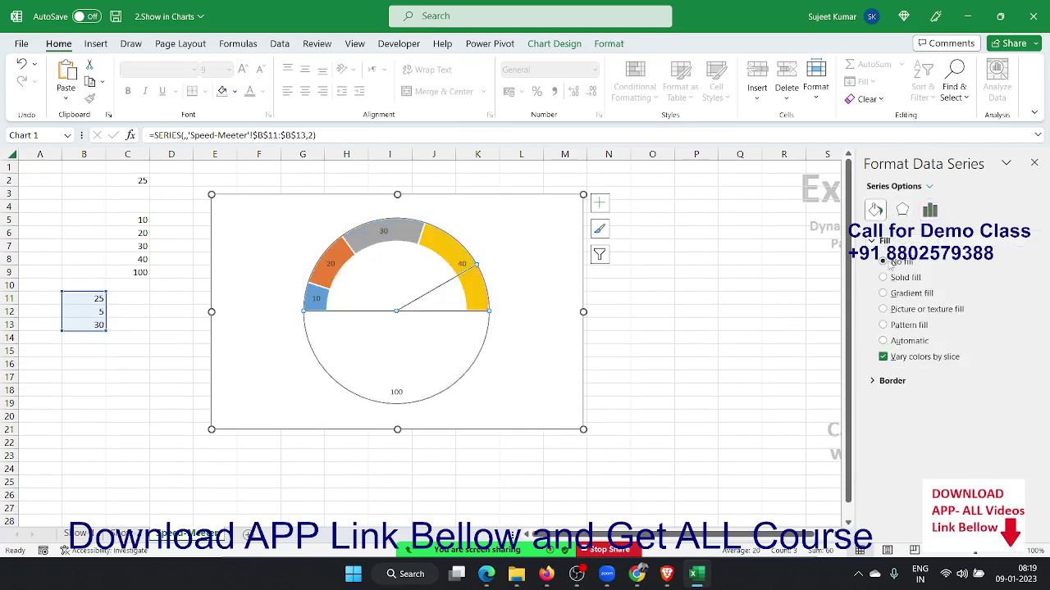
click(889, 382)
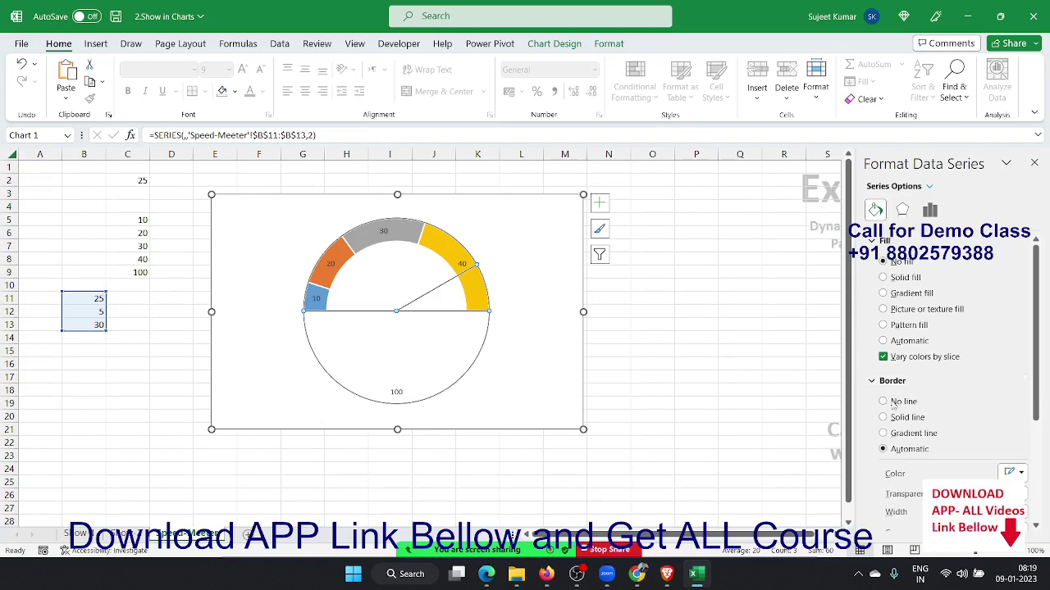
click(884, 401)
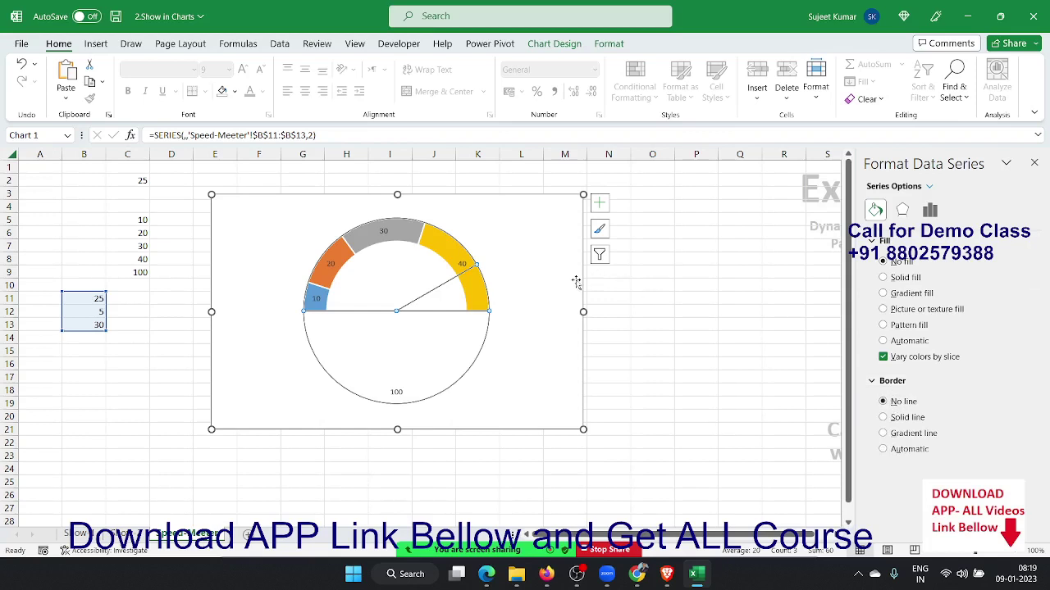
key(ctrl+z)
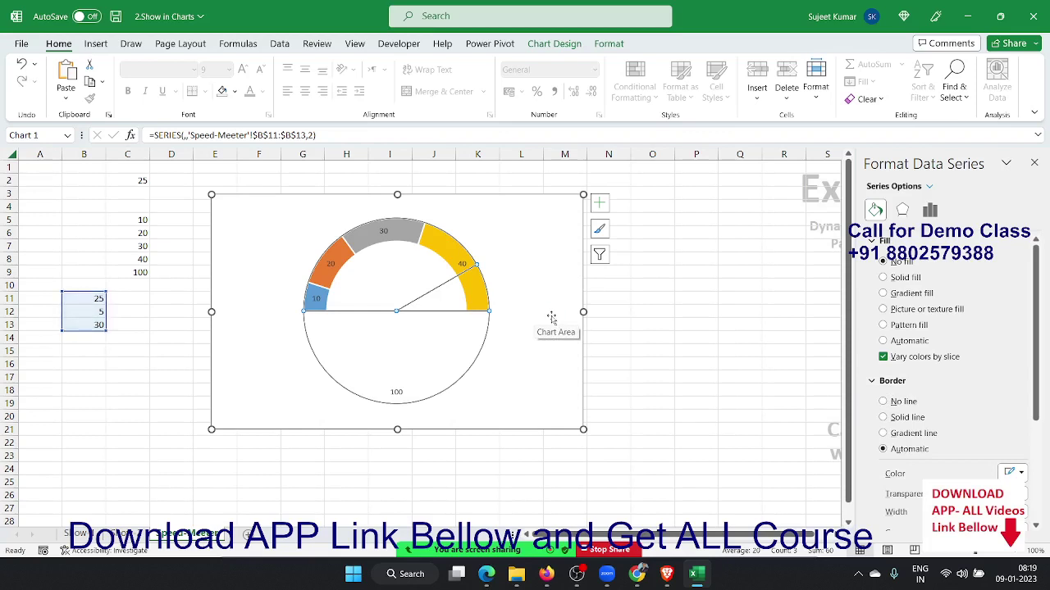
click(451, 337)
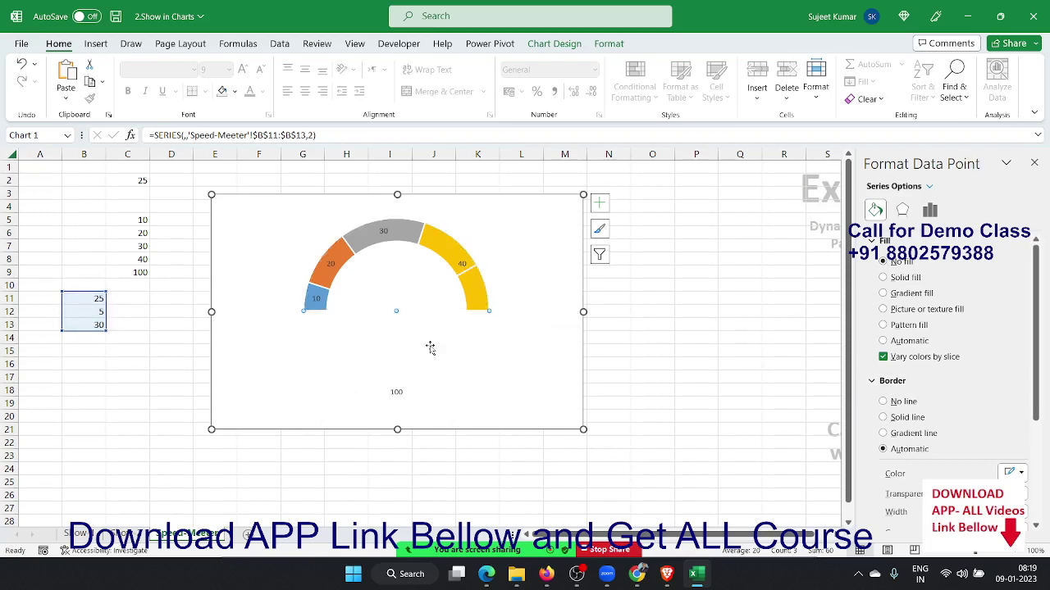
click(756, 363)
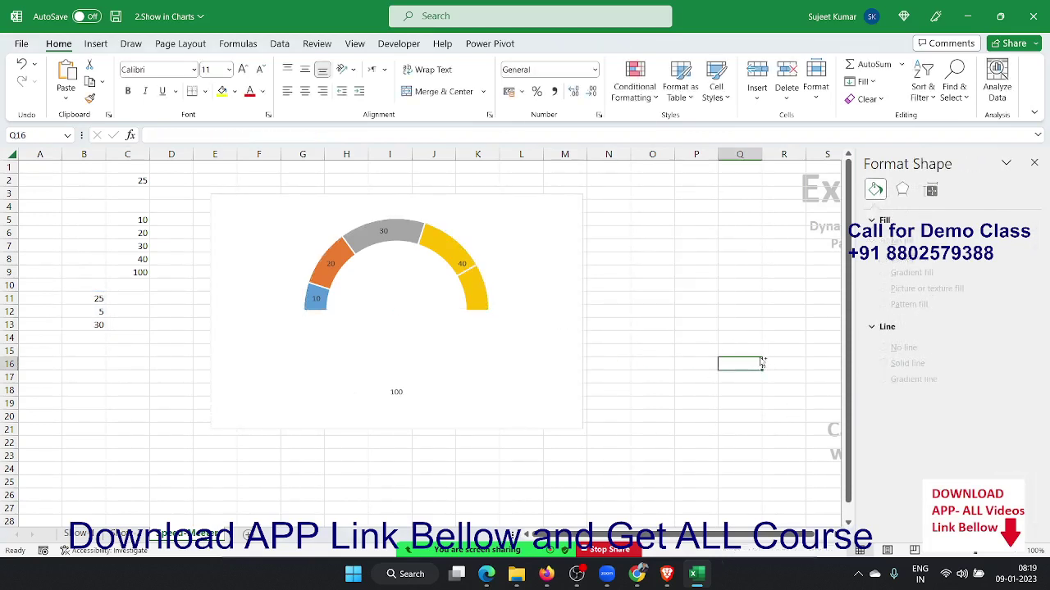
key(ctrl+z)
key(ctrl+z)
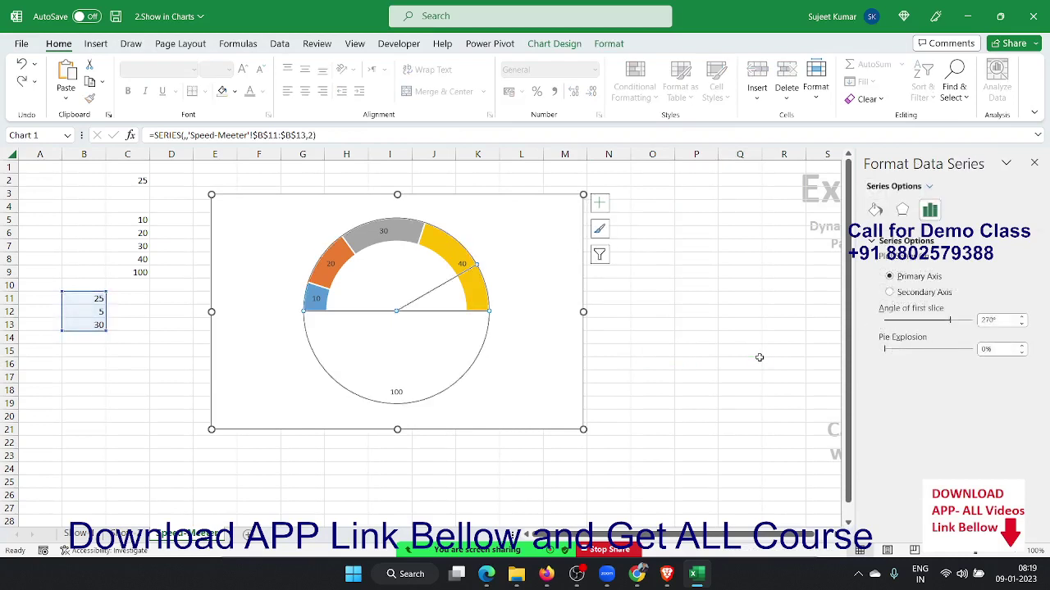
key(ctrl+z)
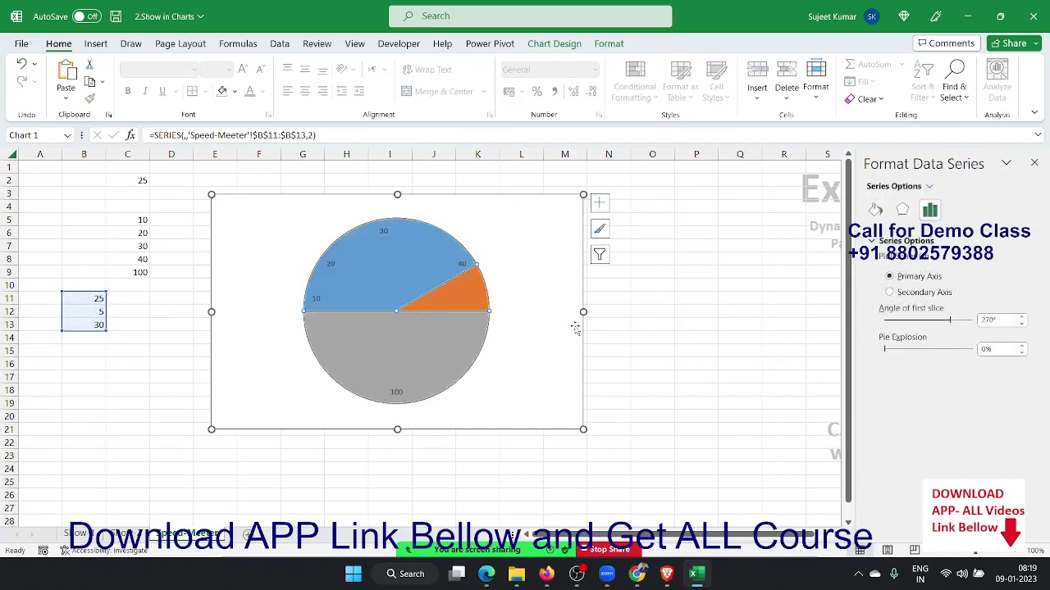
Set No fill on the grey, blue and orange pie slices one by one.
click(430, 361)
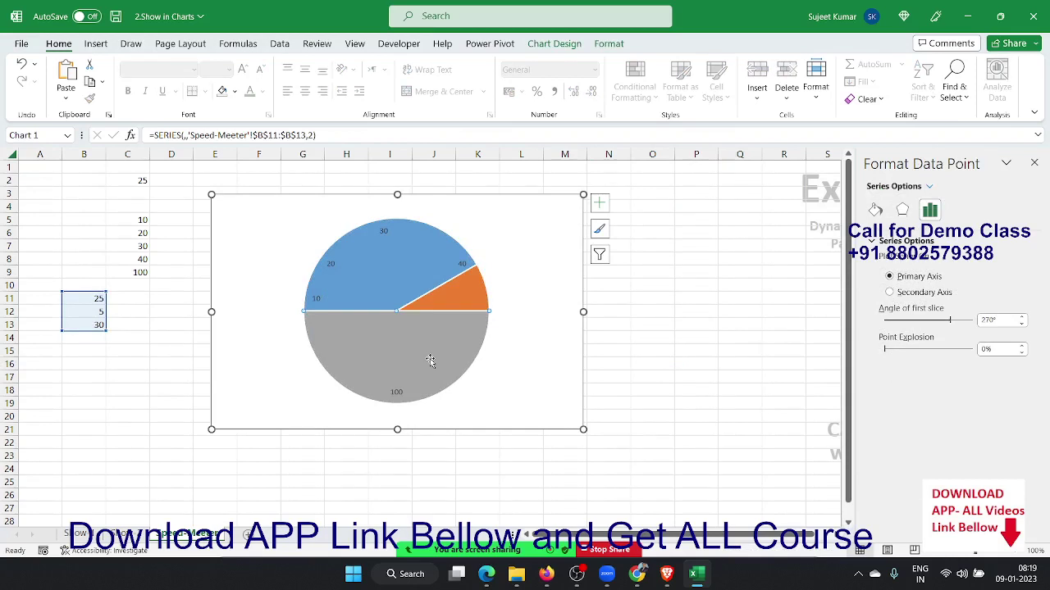
click(875, 210)
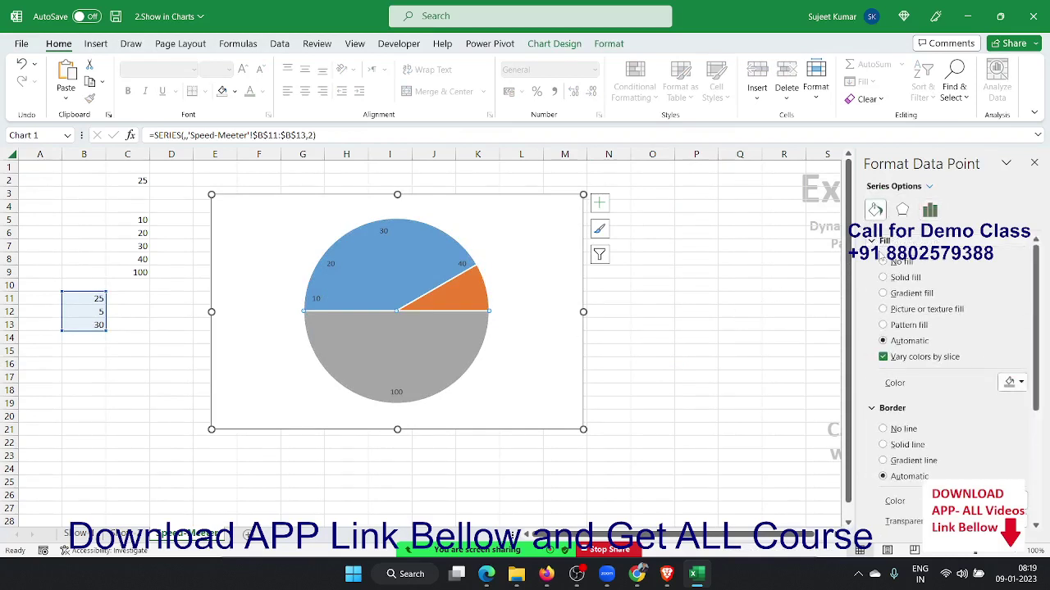
click(883, 261)
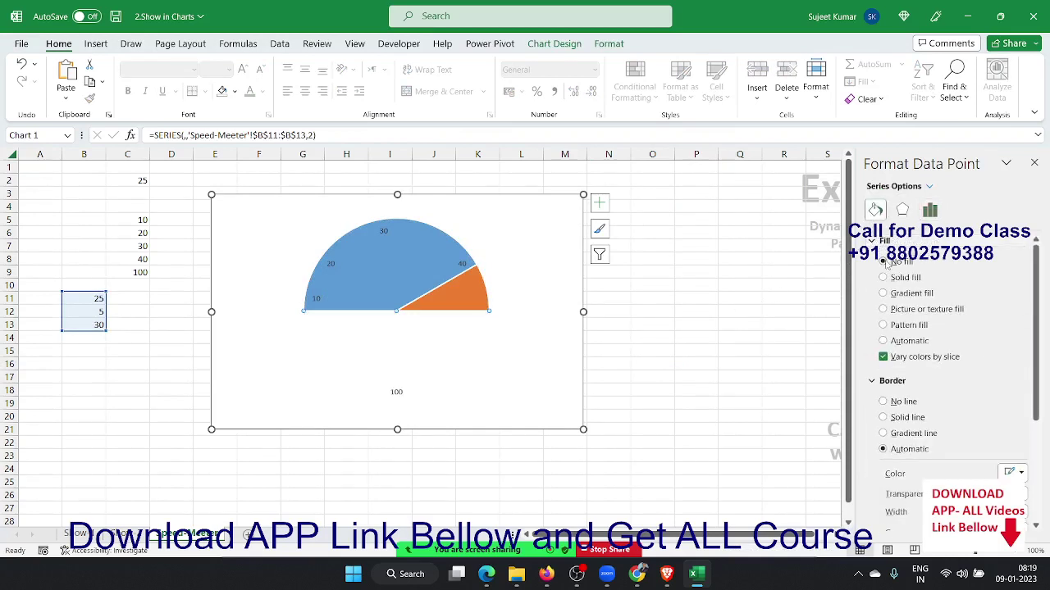
click(338, 276)
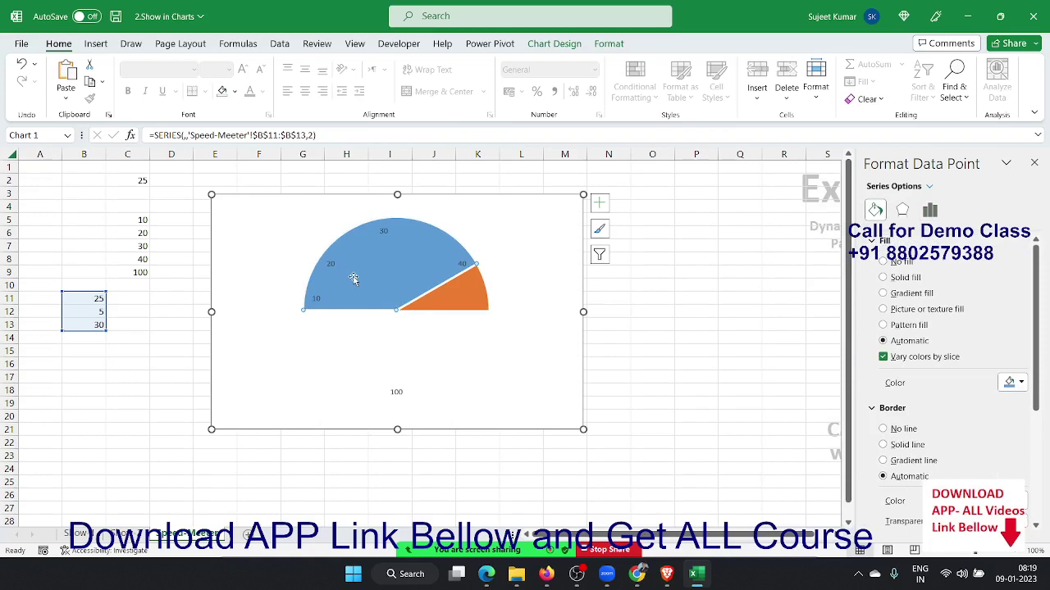
click(883, 261)
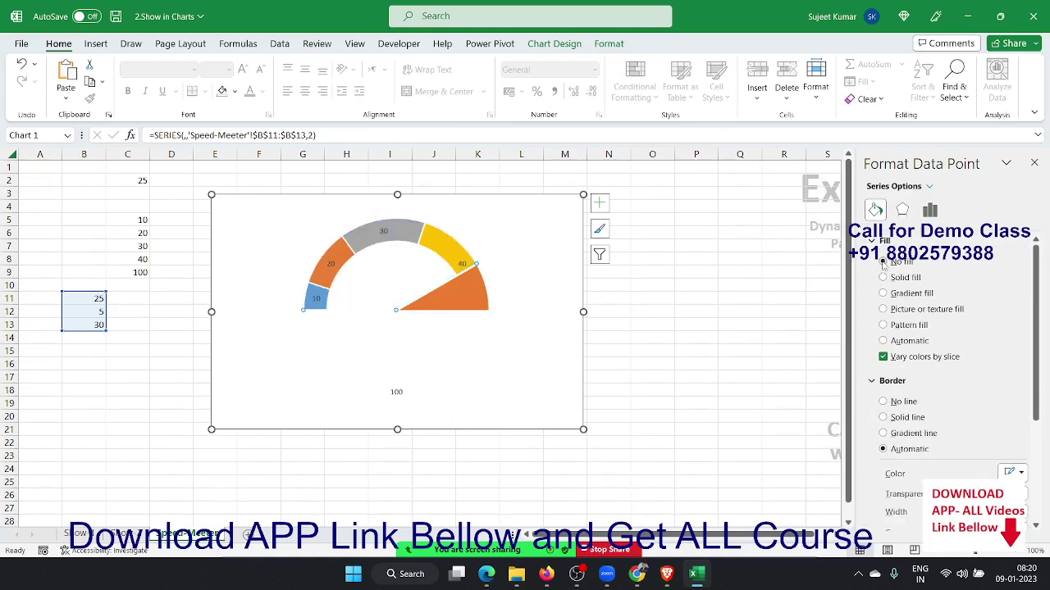
click(482, 300)
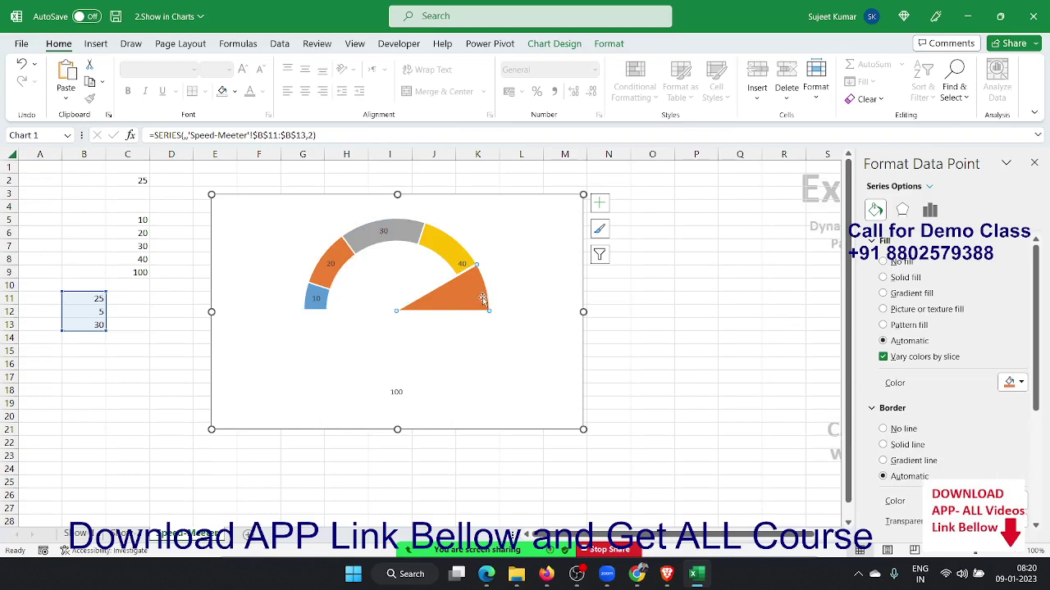
click(911, 263)
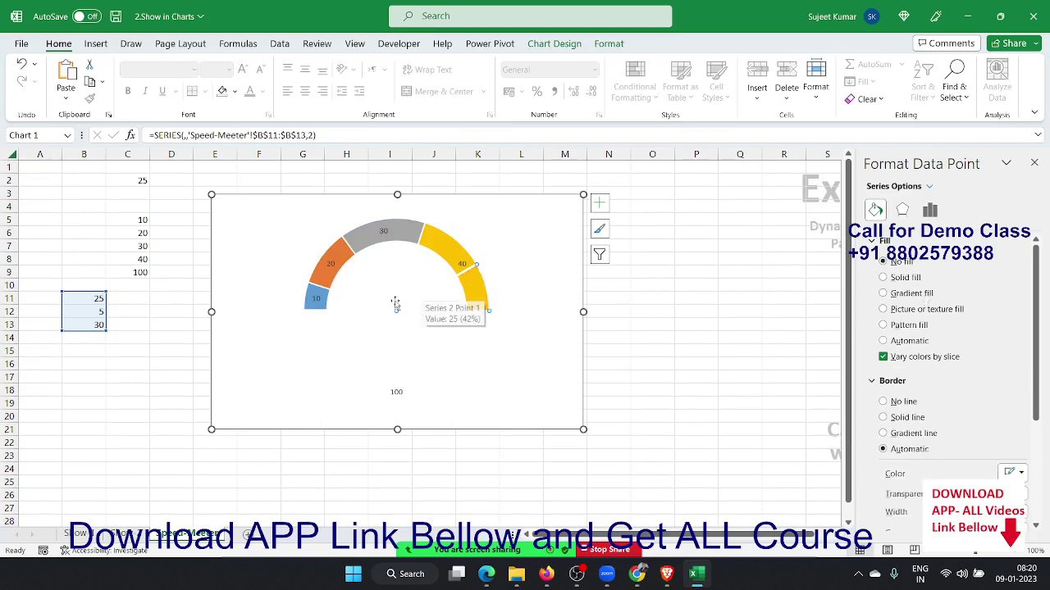
click(83, 310)
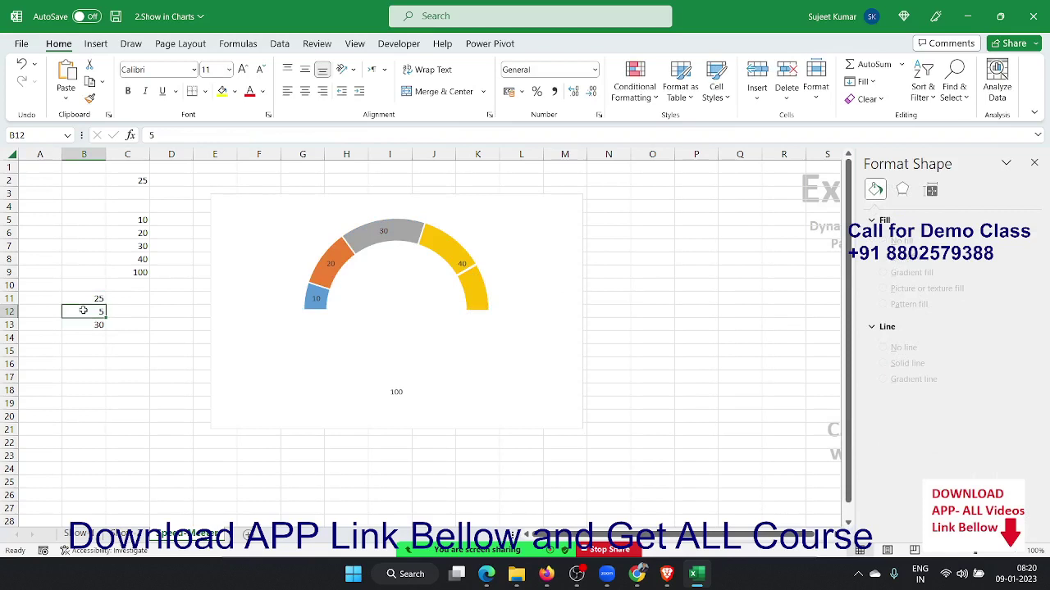
text(10)
key(Return)
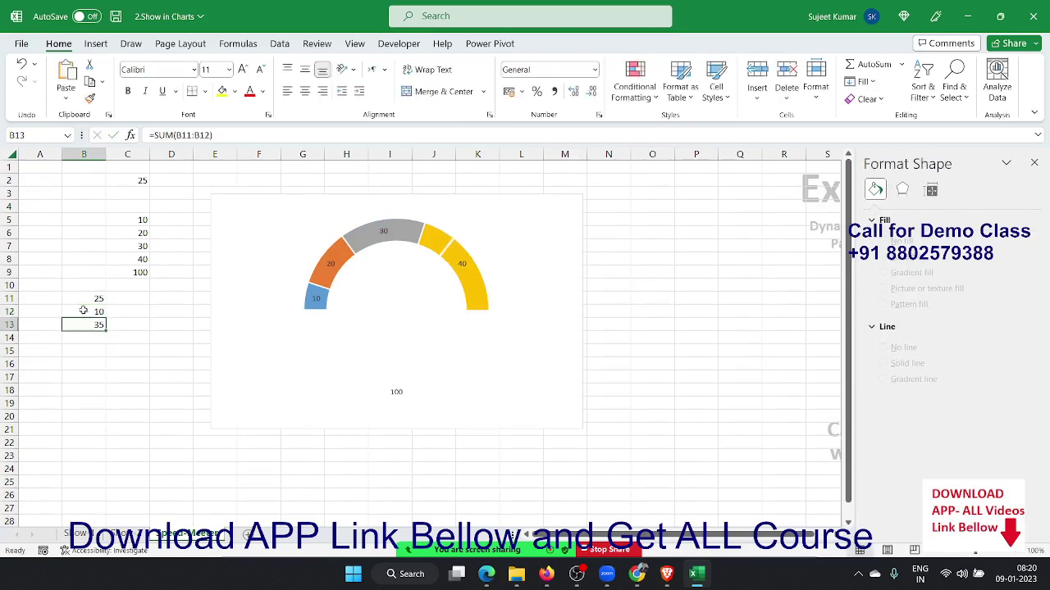
click(82, 310)
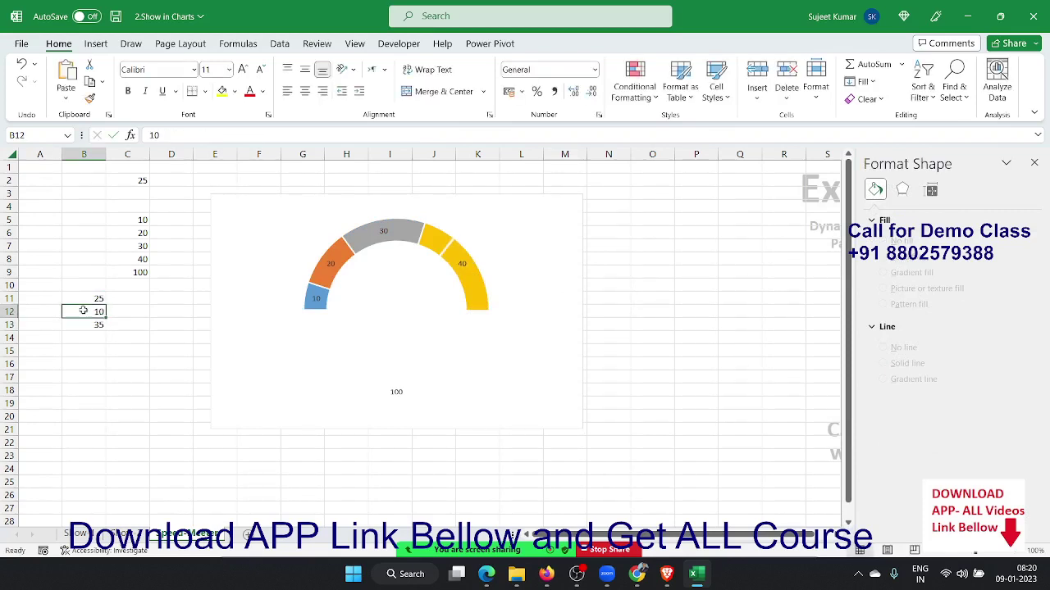
click(449, 246)
click(449, 246)
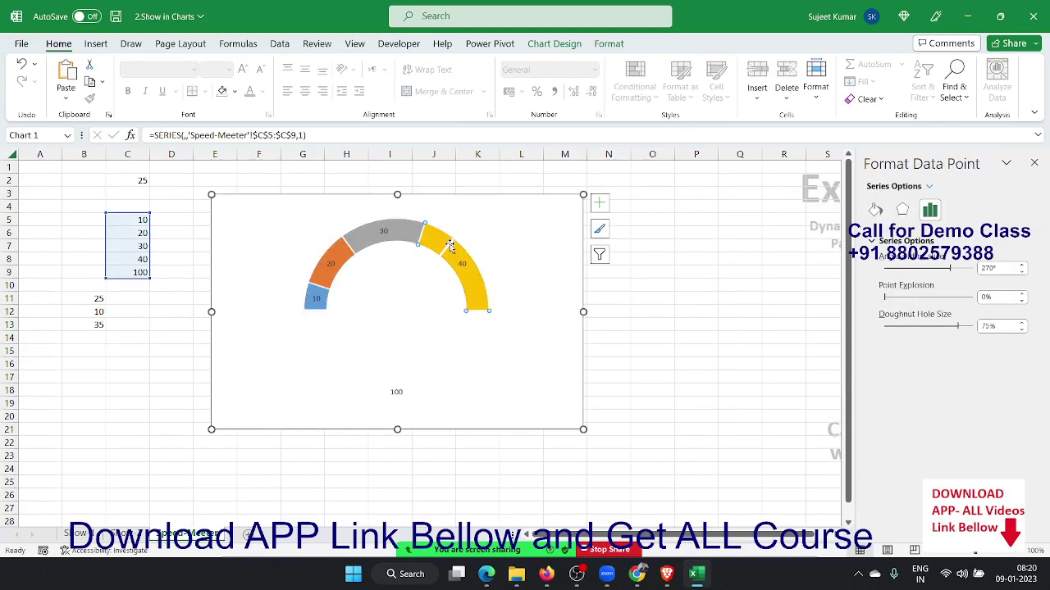
click(428, 272)
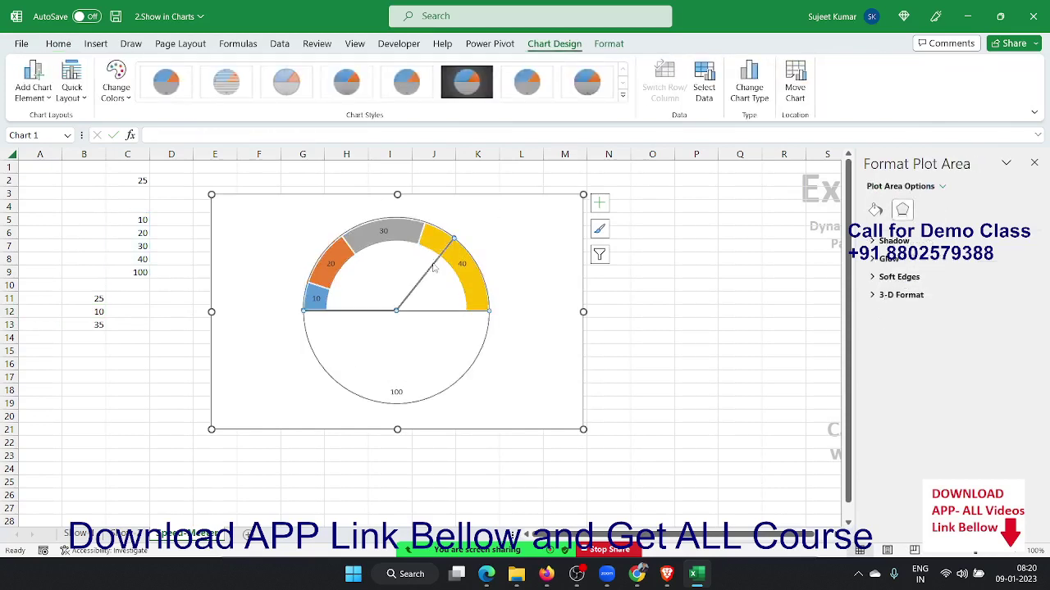
click(435, 268)
click(434, 266)
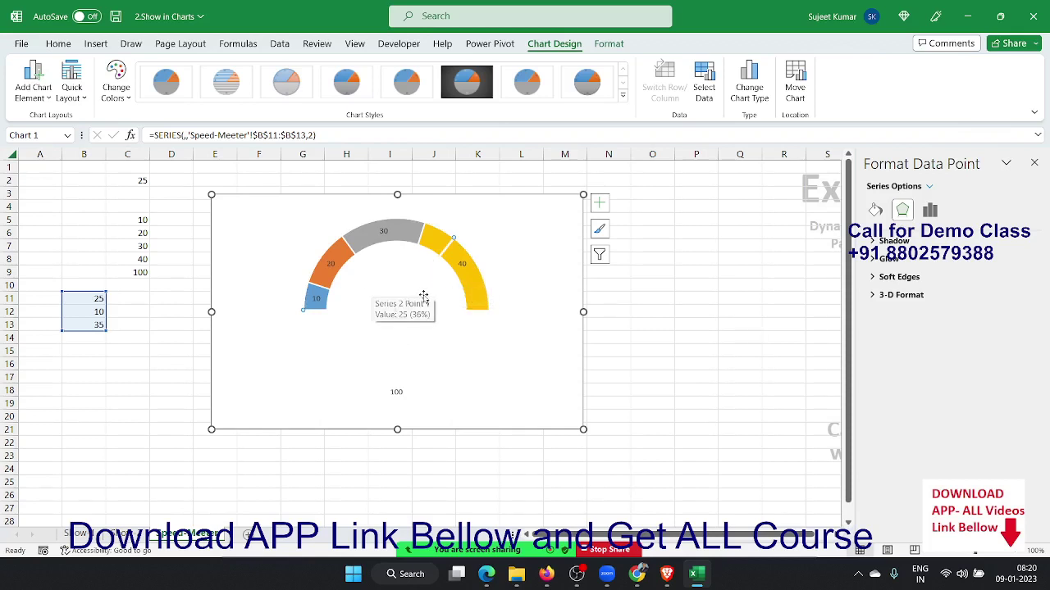
mouse_move(427, 300)
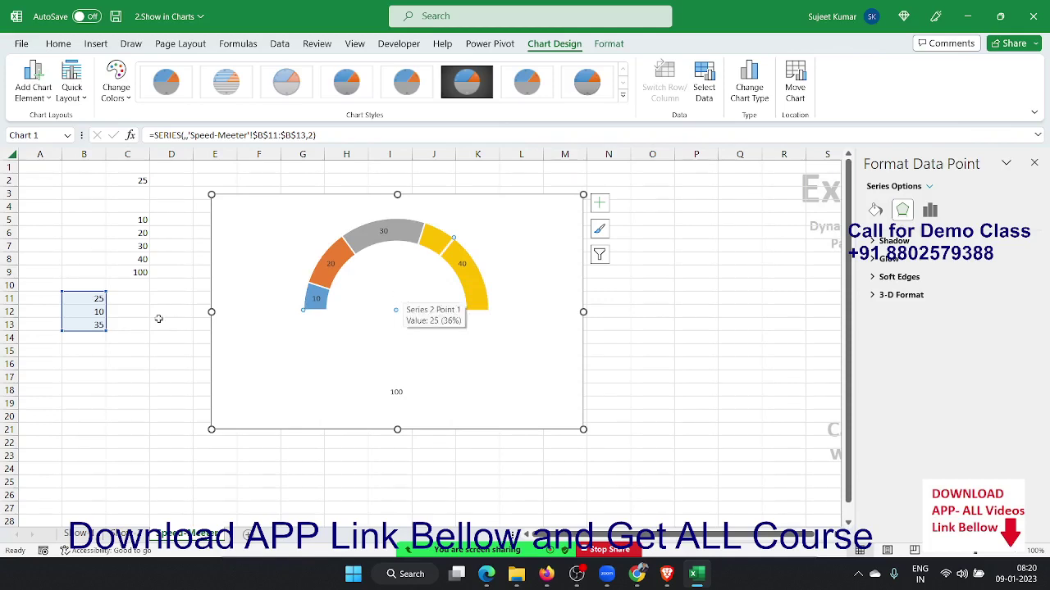
click(98, 312)
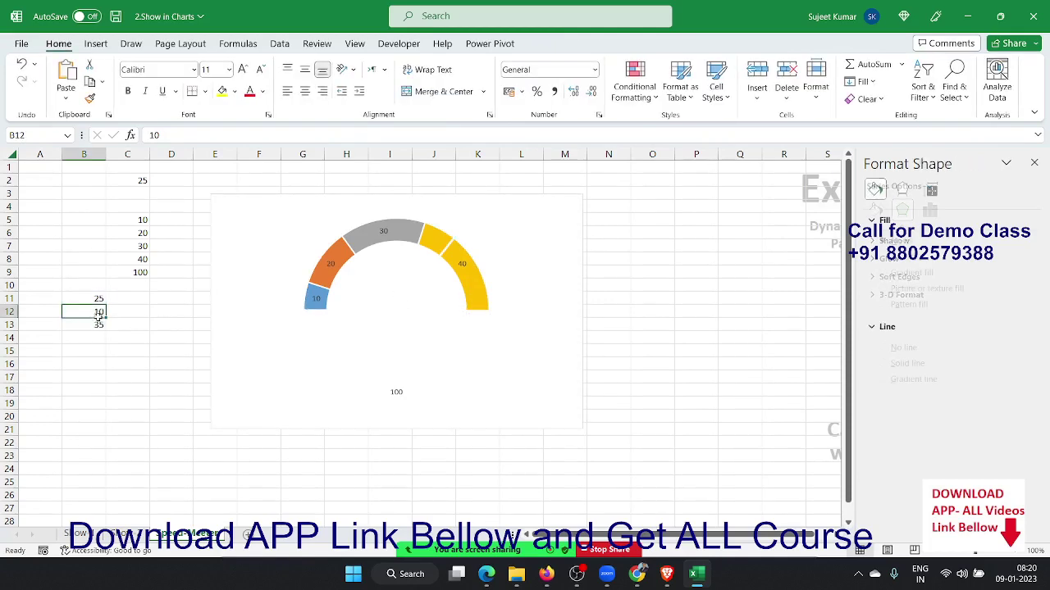
text(5)
key(Return)
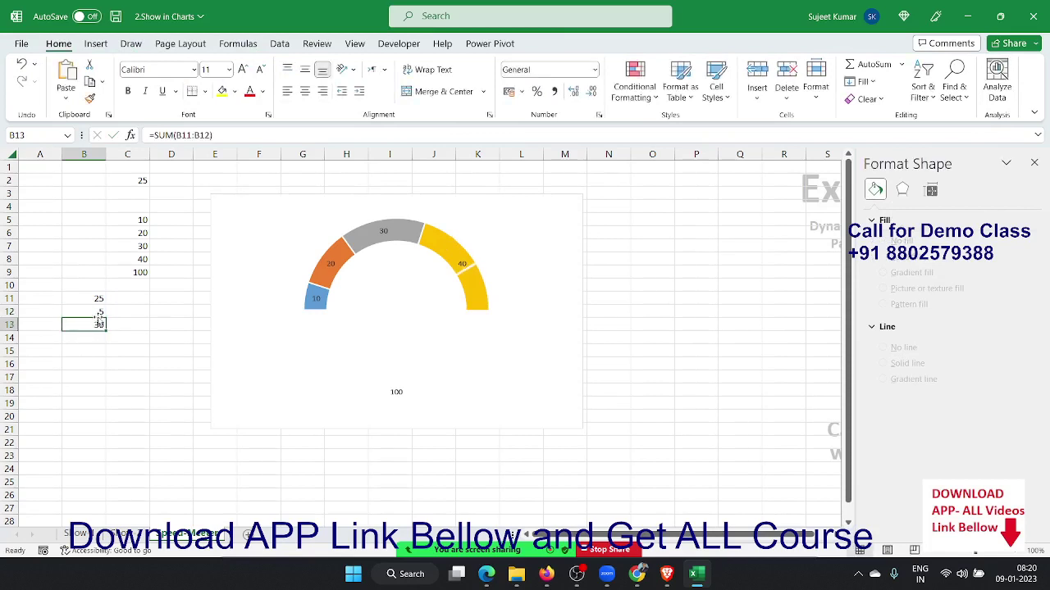
click(100, 313)
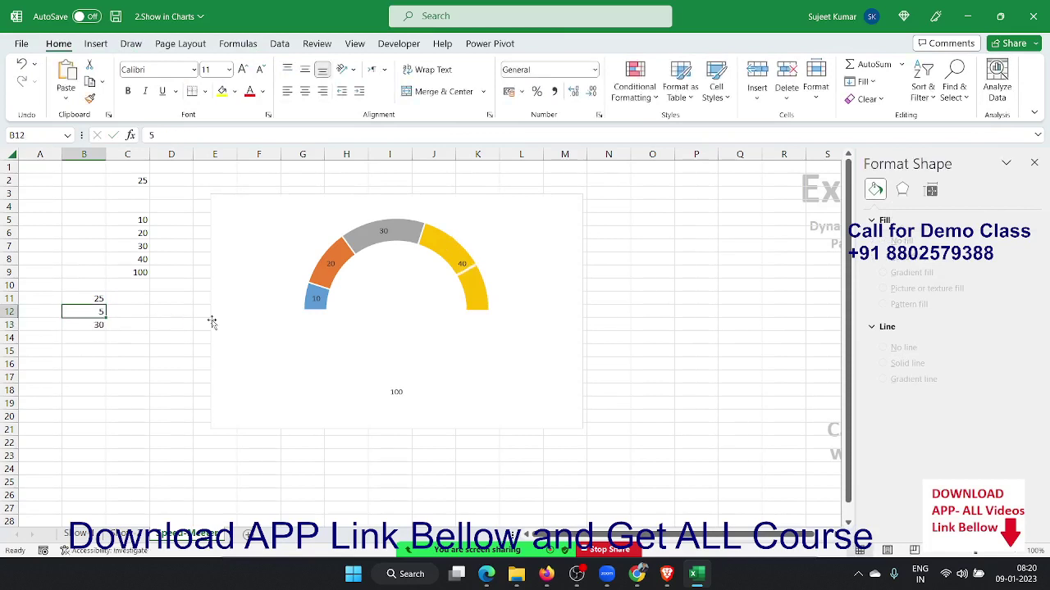
Give the 5-value needle slice a solid black fill, then select cell B13.
click(467, 297)
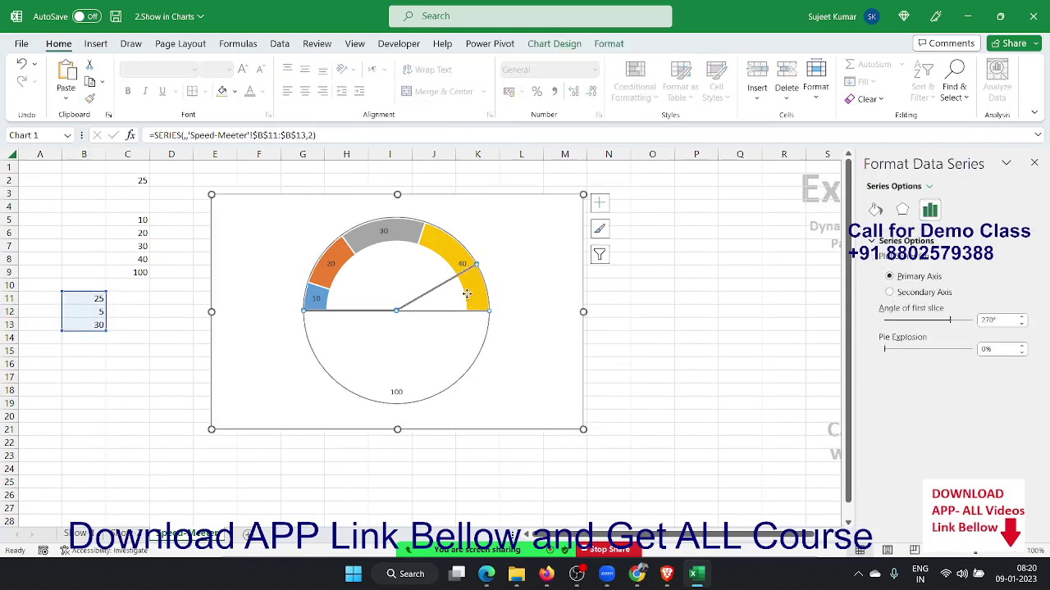
click(467, 297)
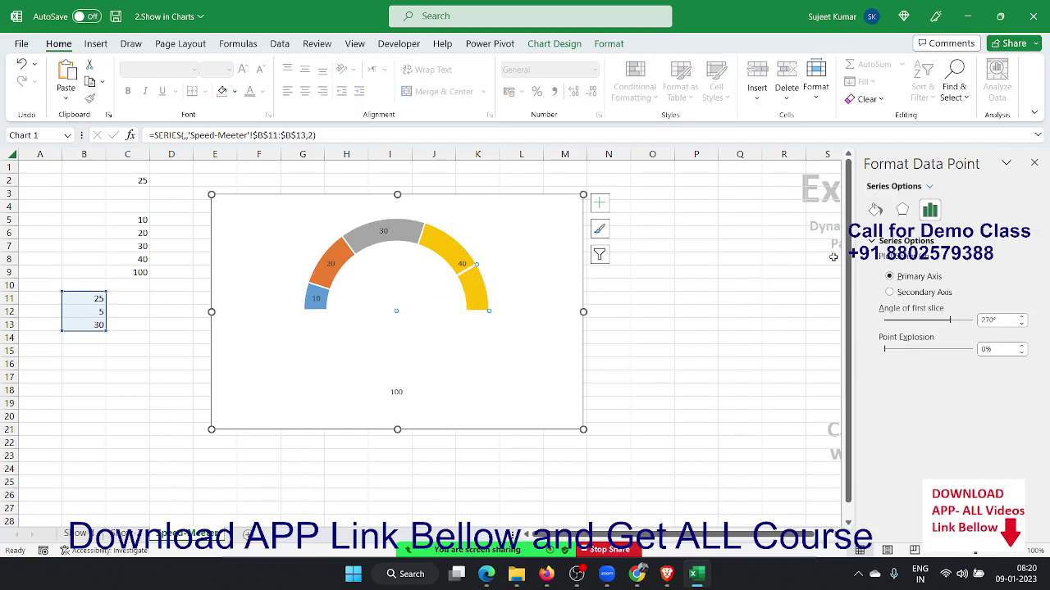
click(875, 210)
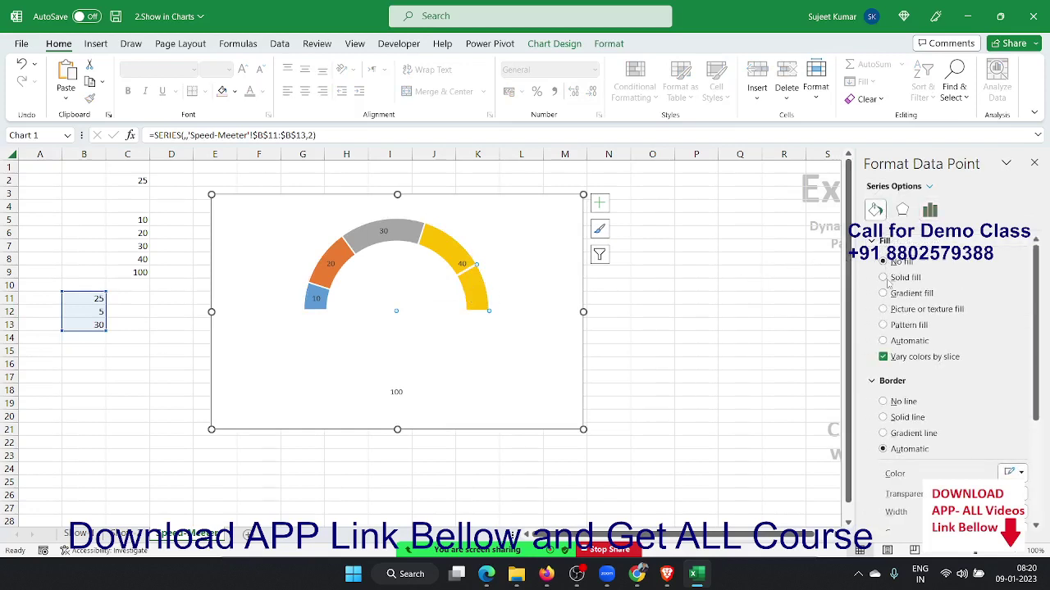
click(885, 279)
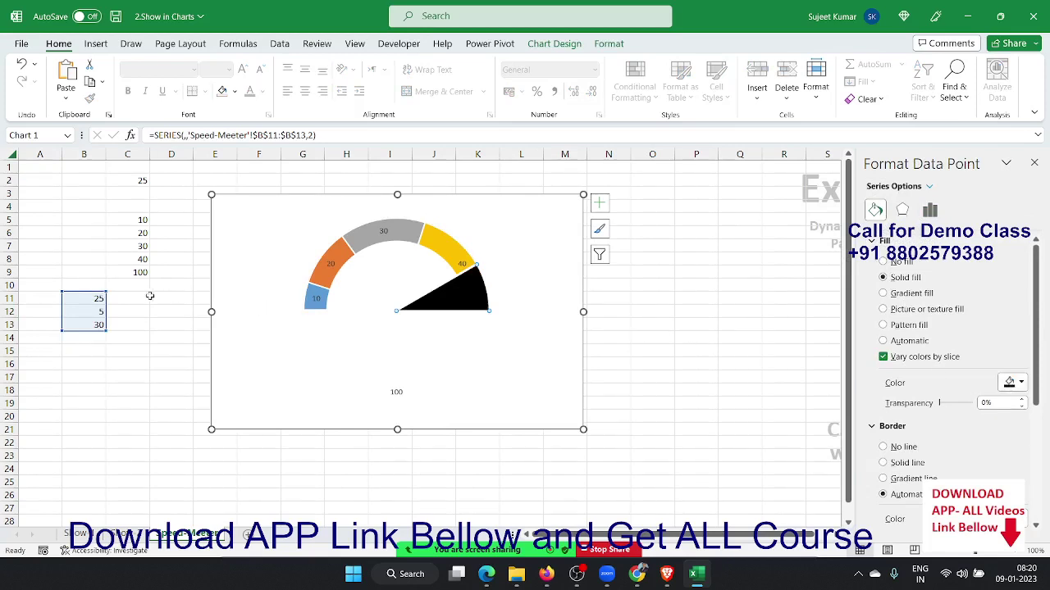
click(101, 310)
click(90, 326)
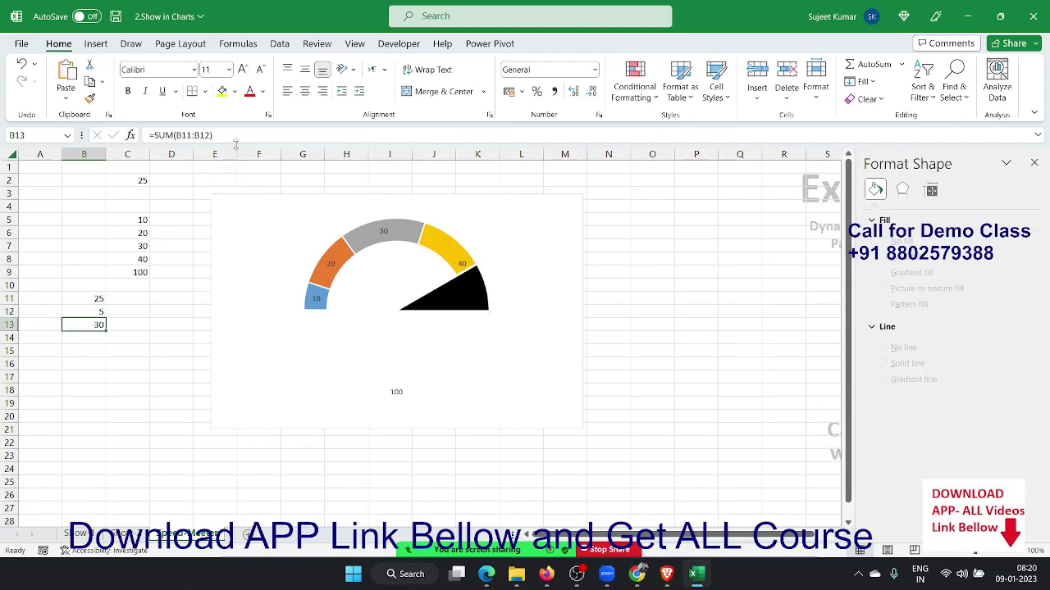
Change B13 to =100-SUM(B11:B12) and set the needle width in B12 to 2.
click(153, 135)
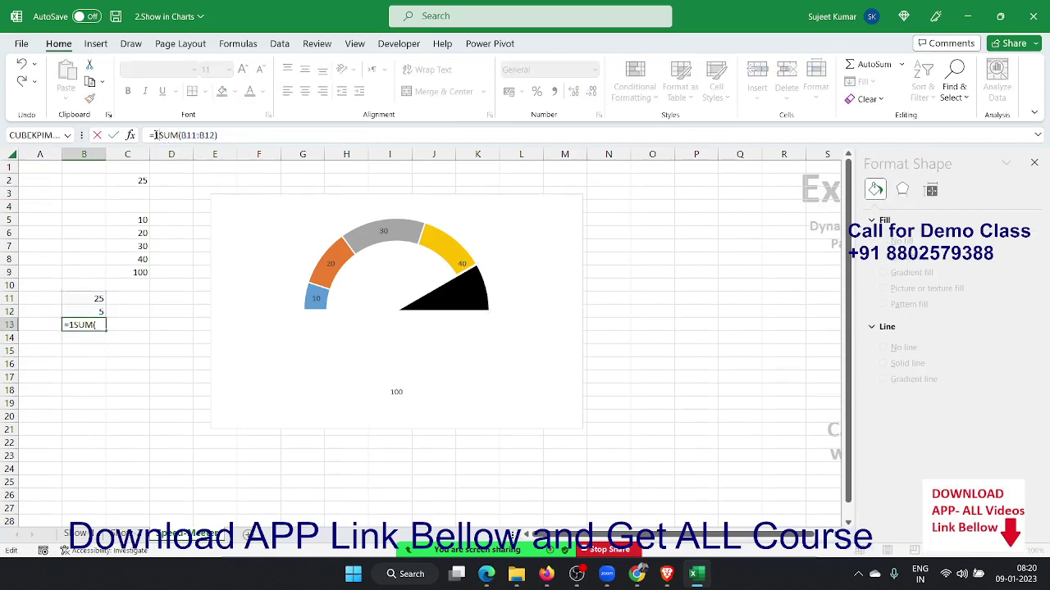
text(100-)
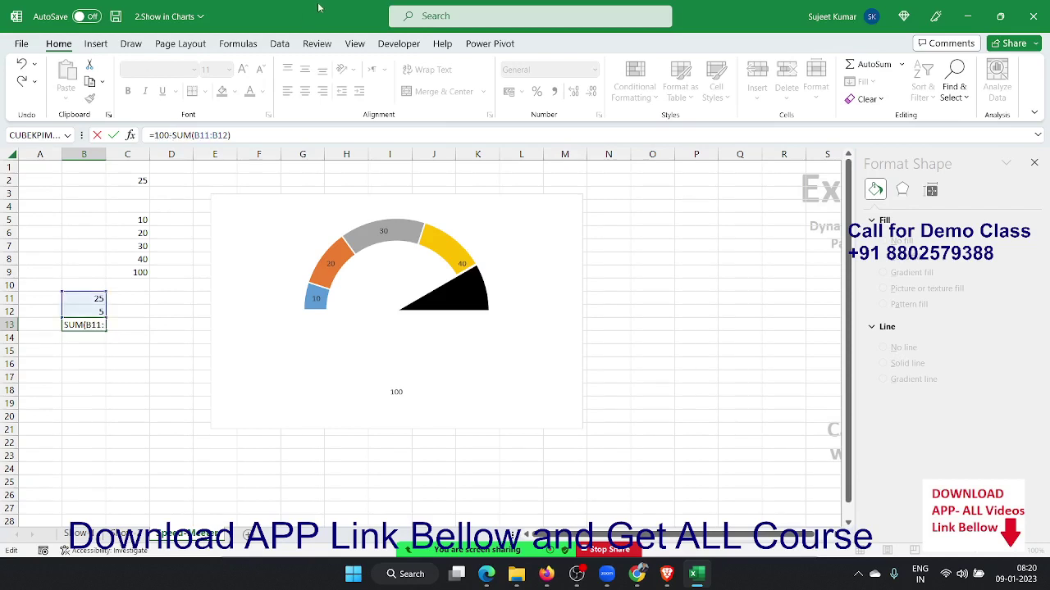
key(Return)
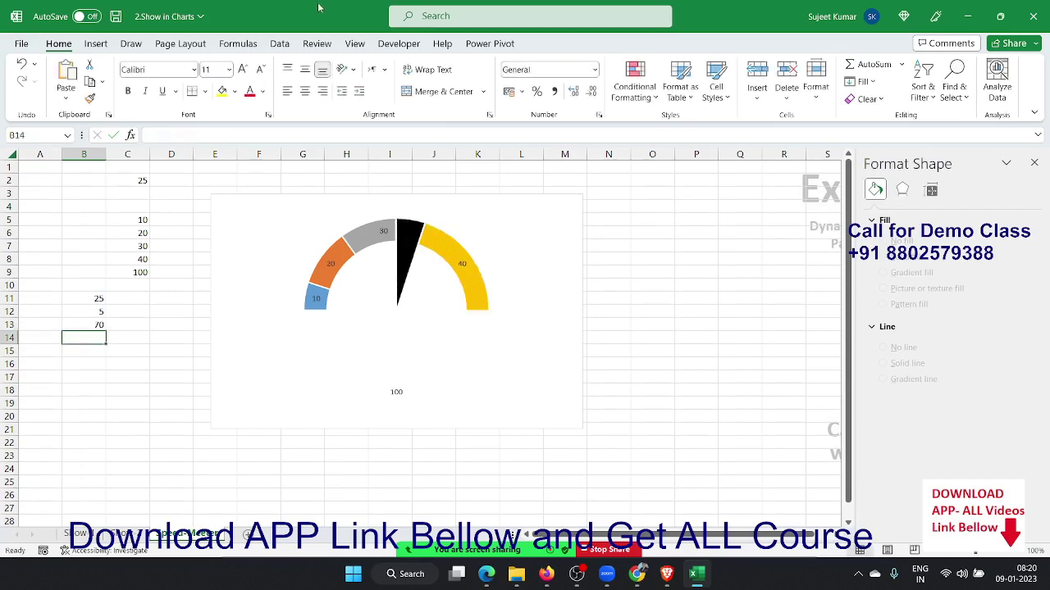
key(Up)
key(Up)
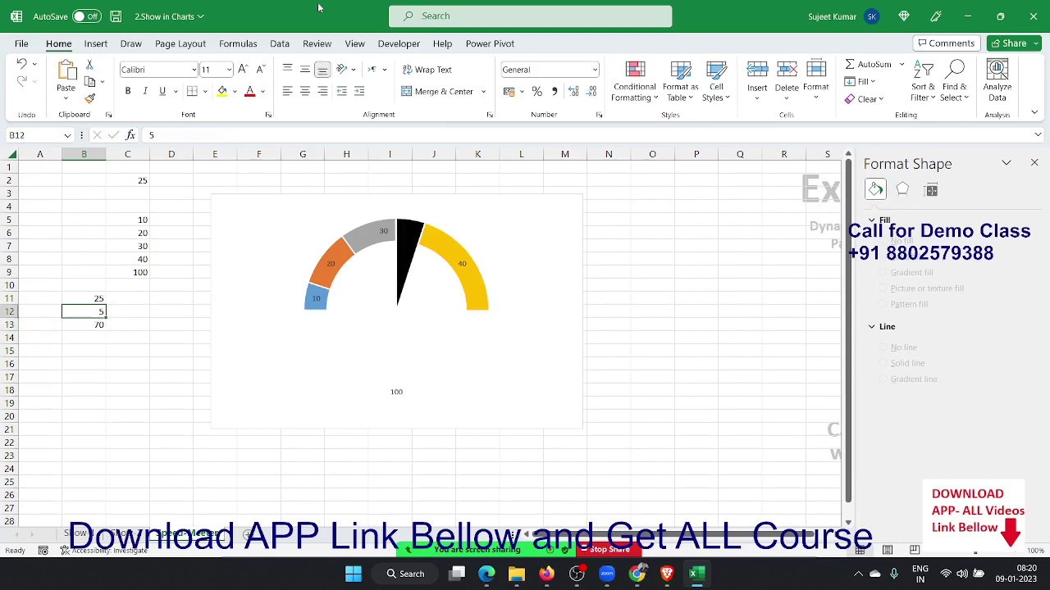
text(2)
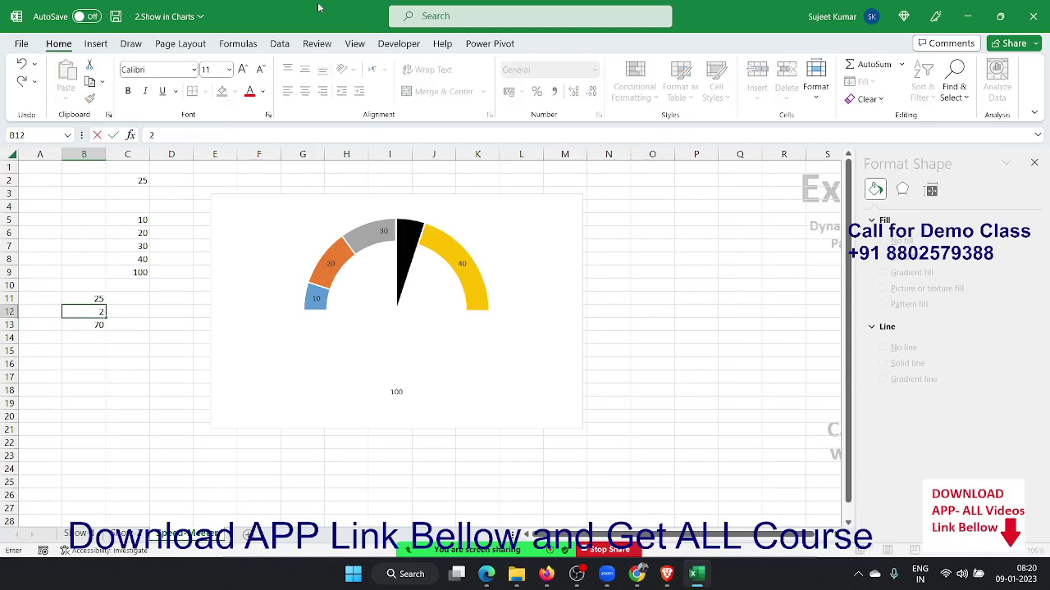
key(Return)
key(Up)
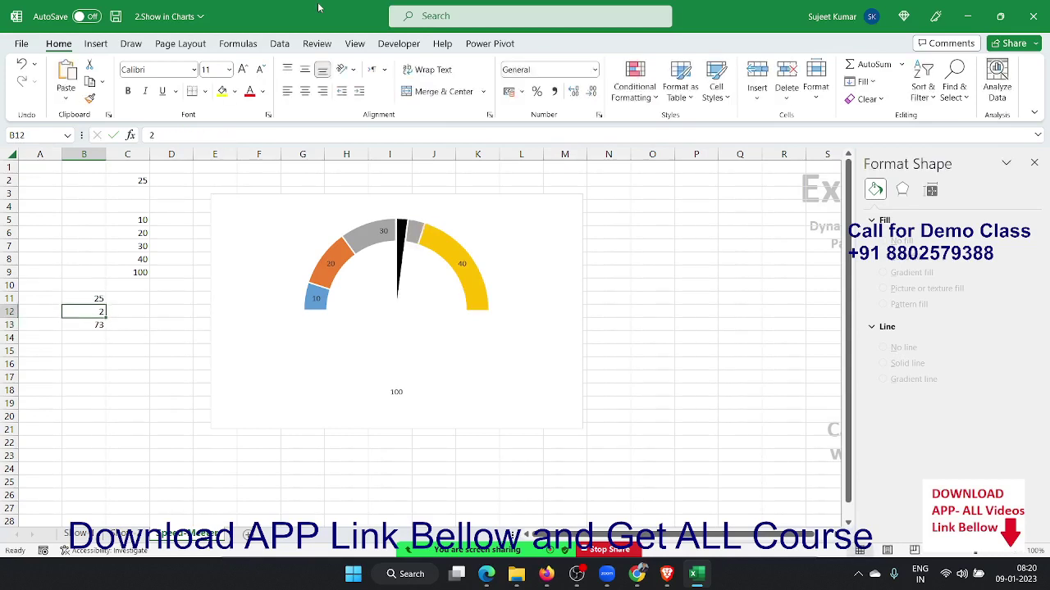
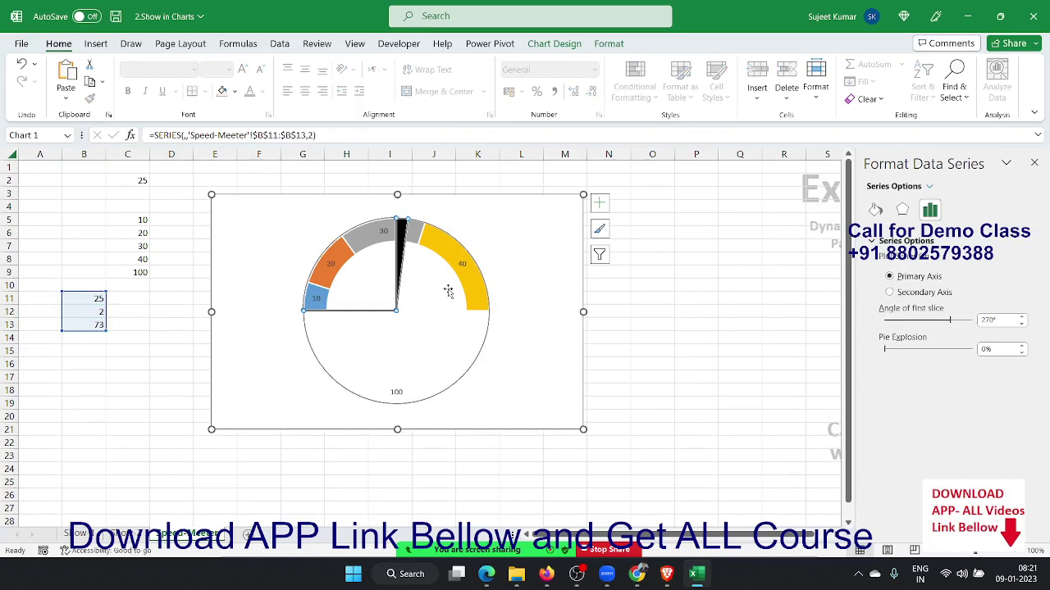
Select the needle pie slice (Series 2) and bring up its right-click menu.
click(542, 315)
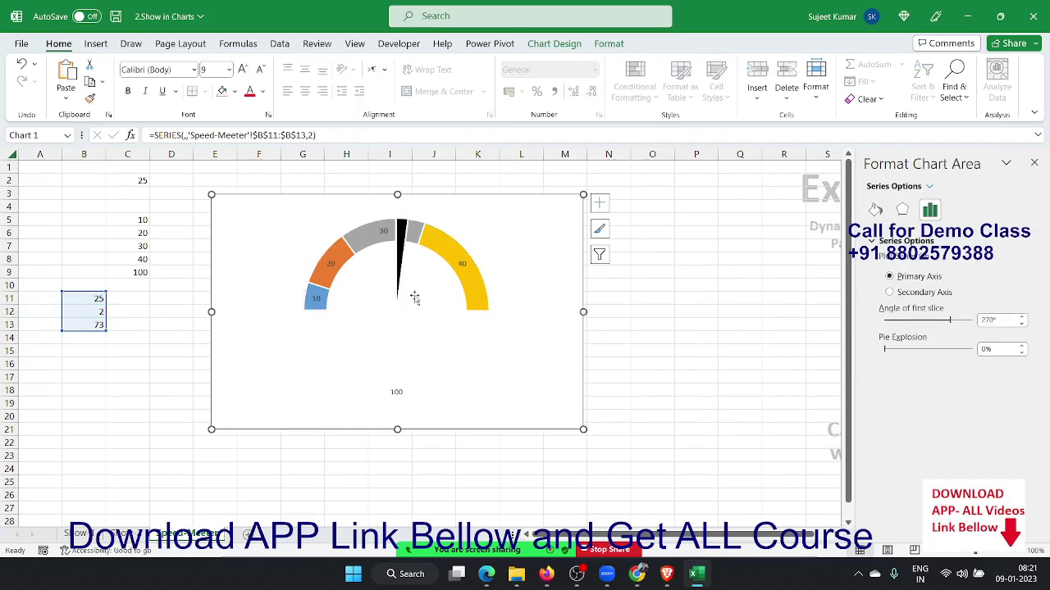
click(375, 272)
click(430, 333)
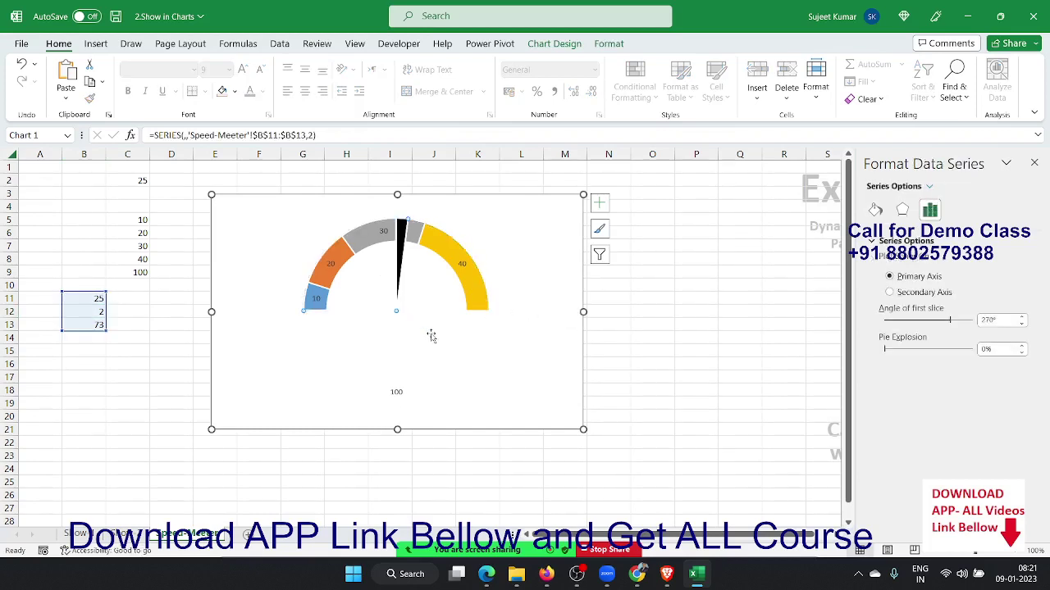
click(800, 261)
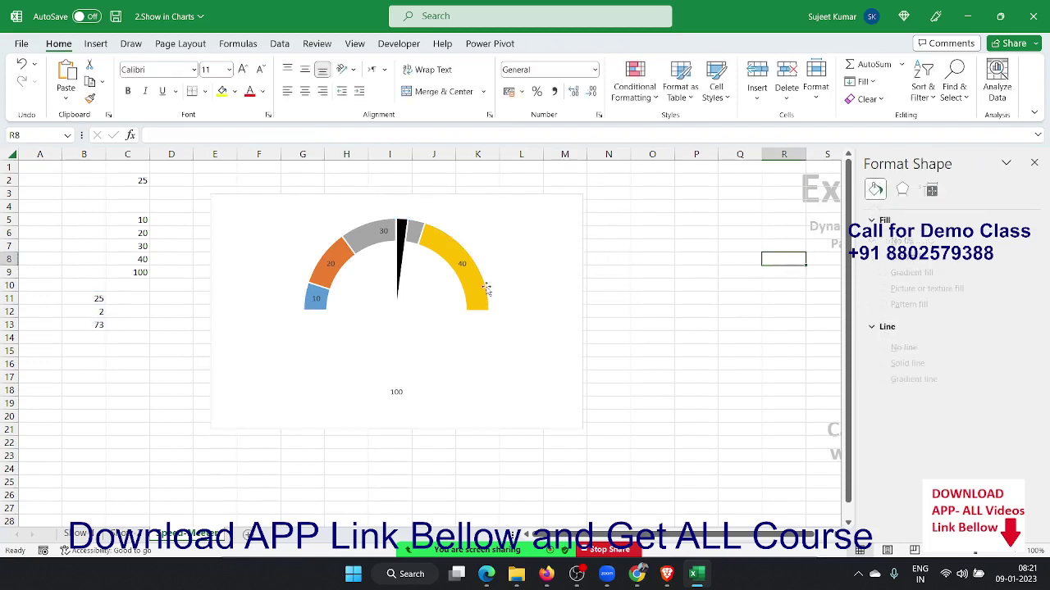
click(446, 289)
right_click(447, 291)
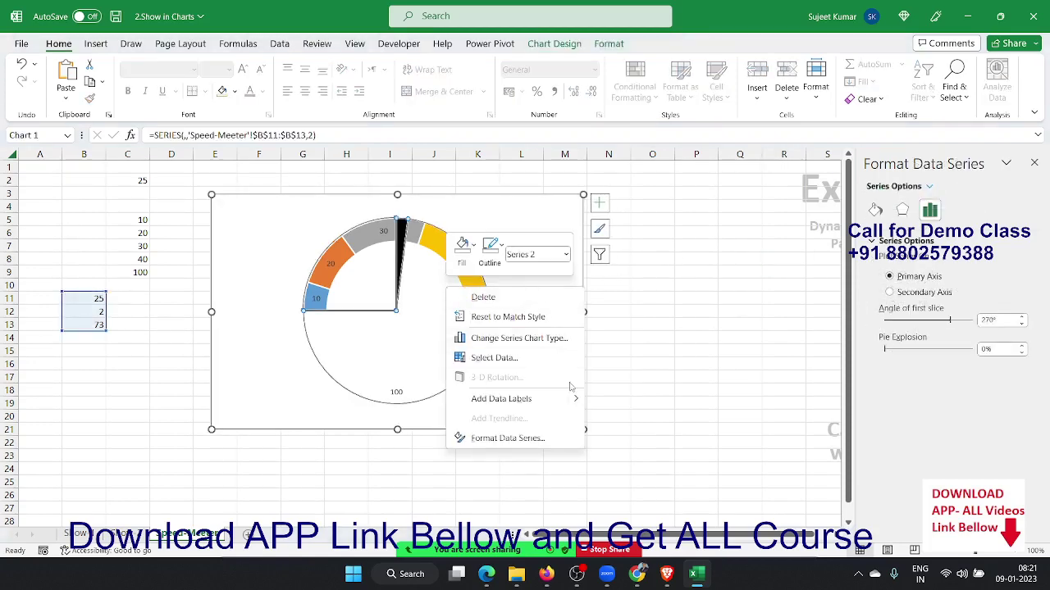
click(557, 440)
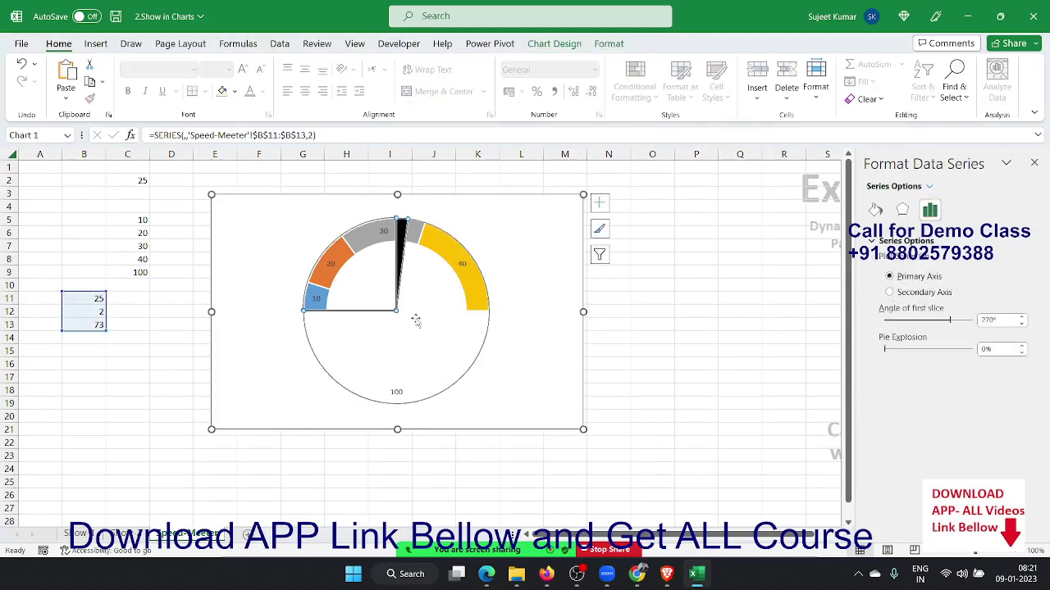
right_click(423, 379)
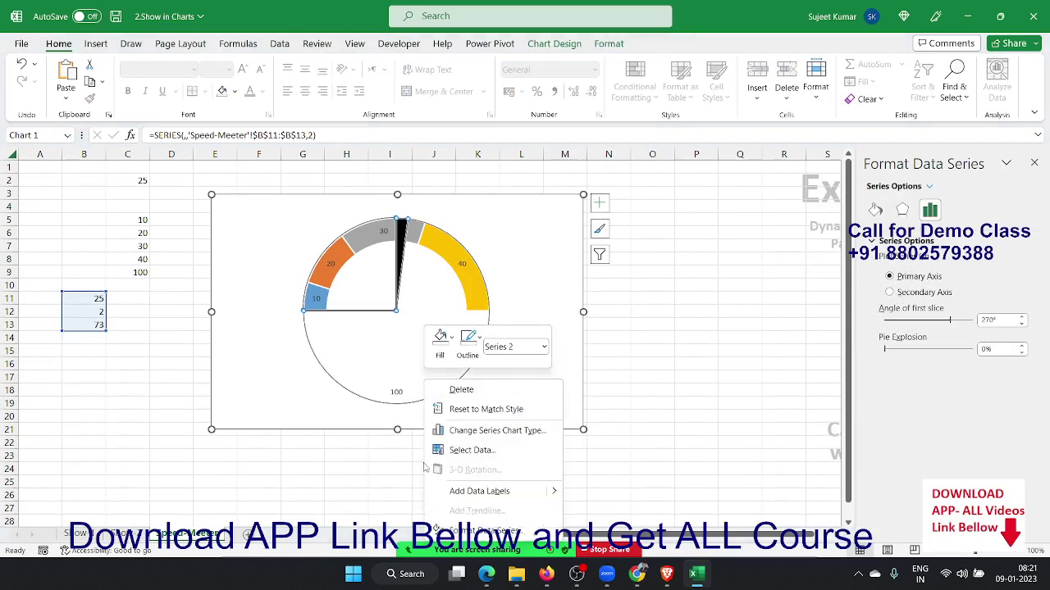
In Select Data, set Series2's horizontal axis labels to cells C5:C9.
click(488, 451)
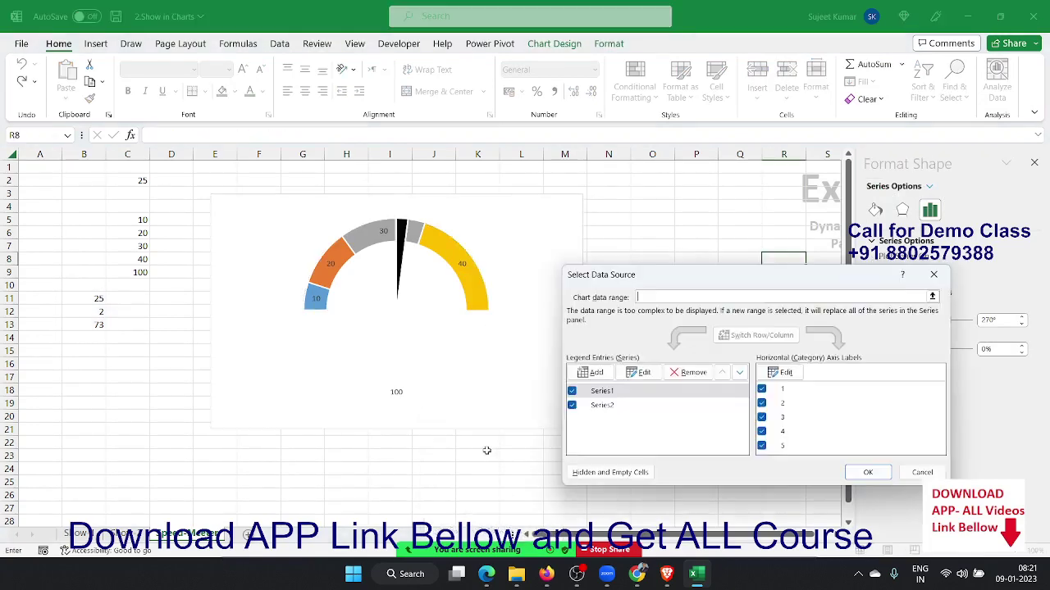
click(784, 372)
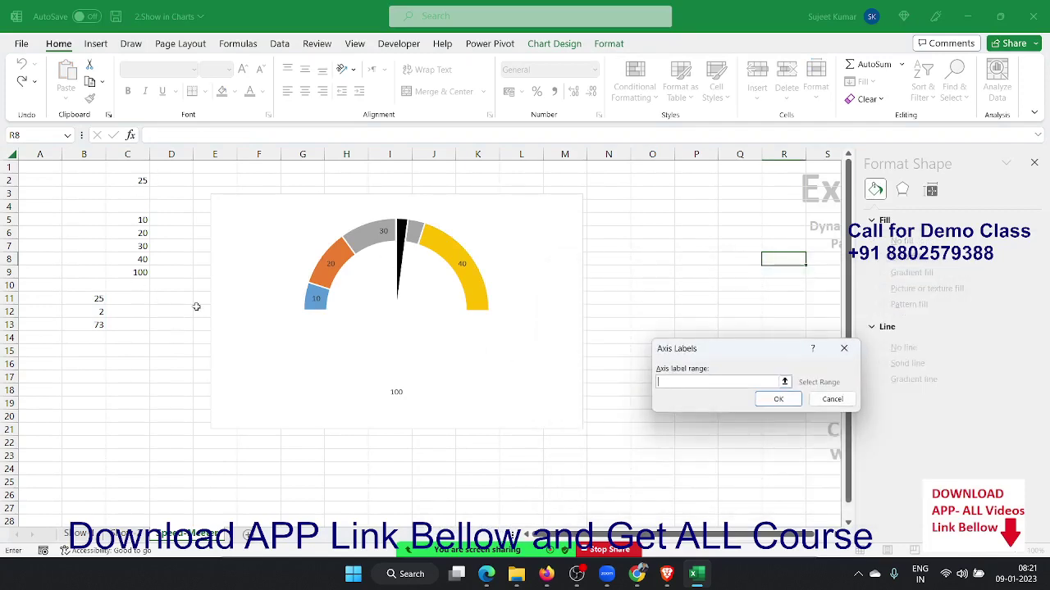
click(832, 399)
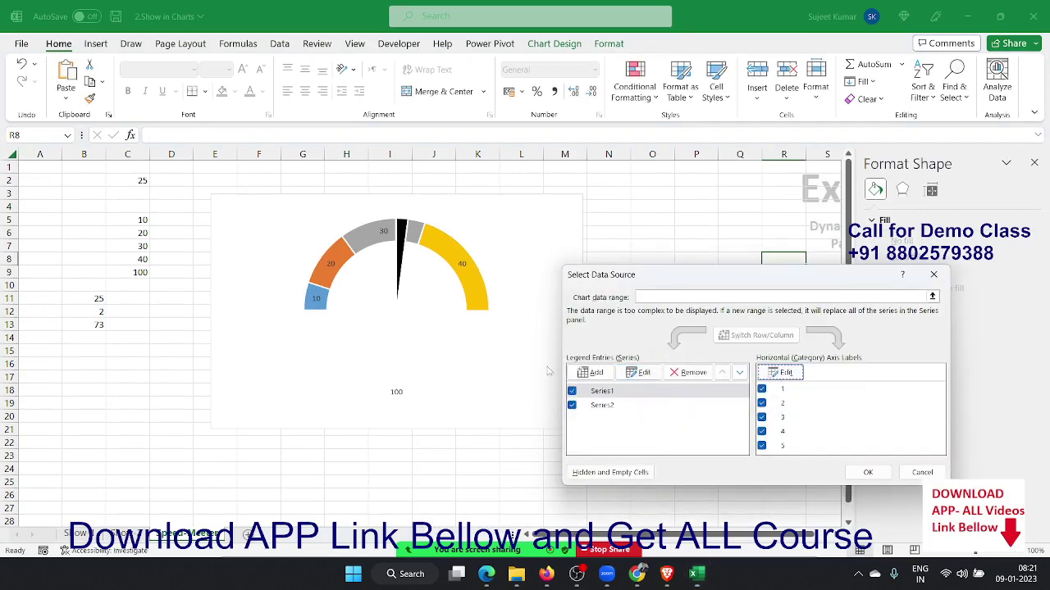
click(603, 406)
click(784, 372)
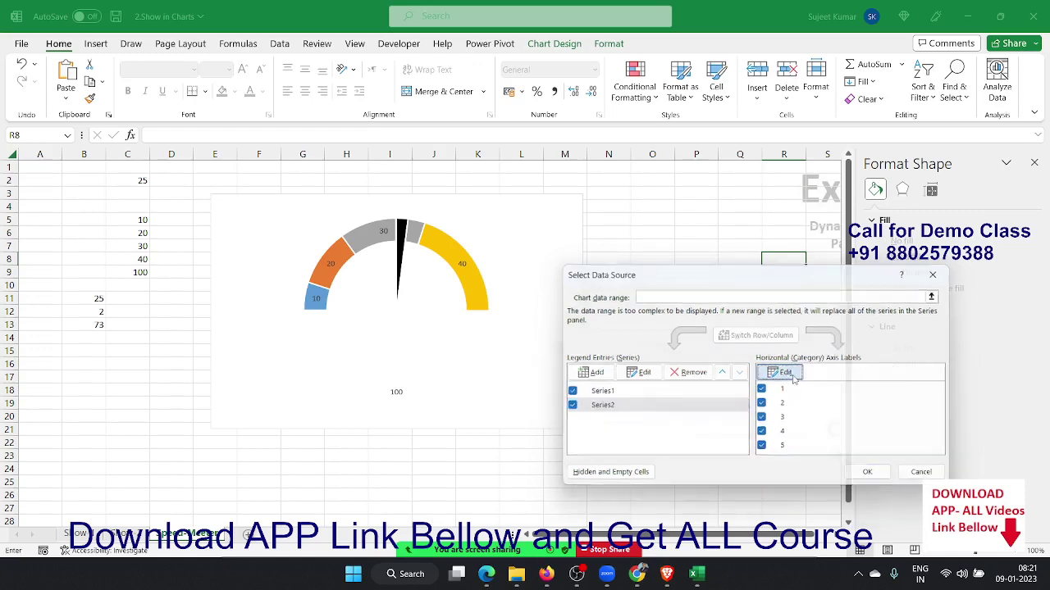
drag(136, 225, 141, 274)
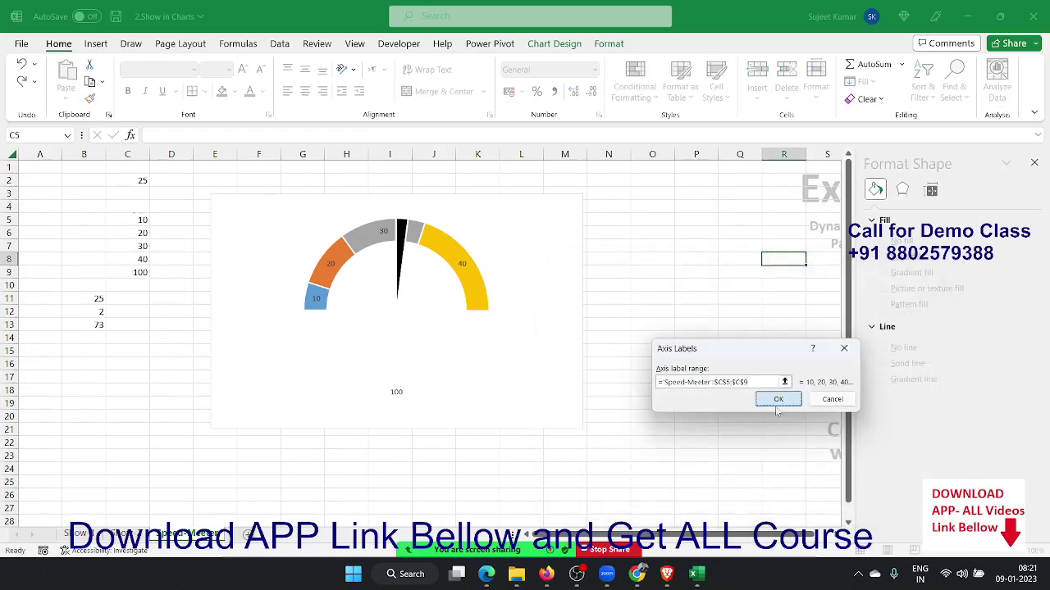
click(778, 399)
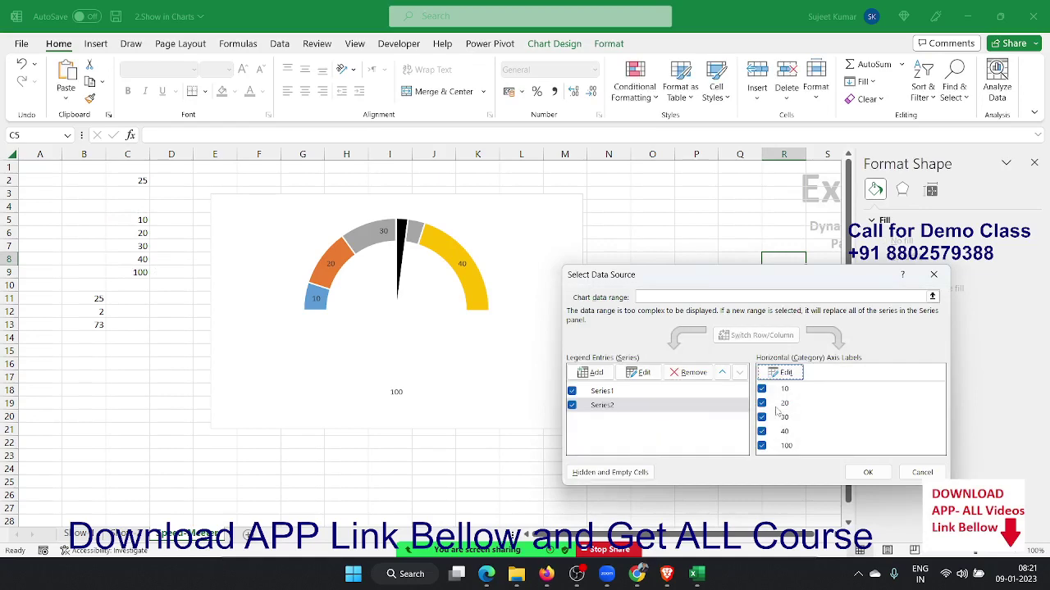
click(867, 473)
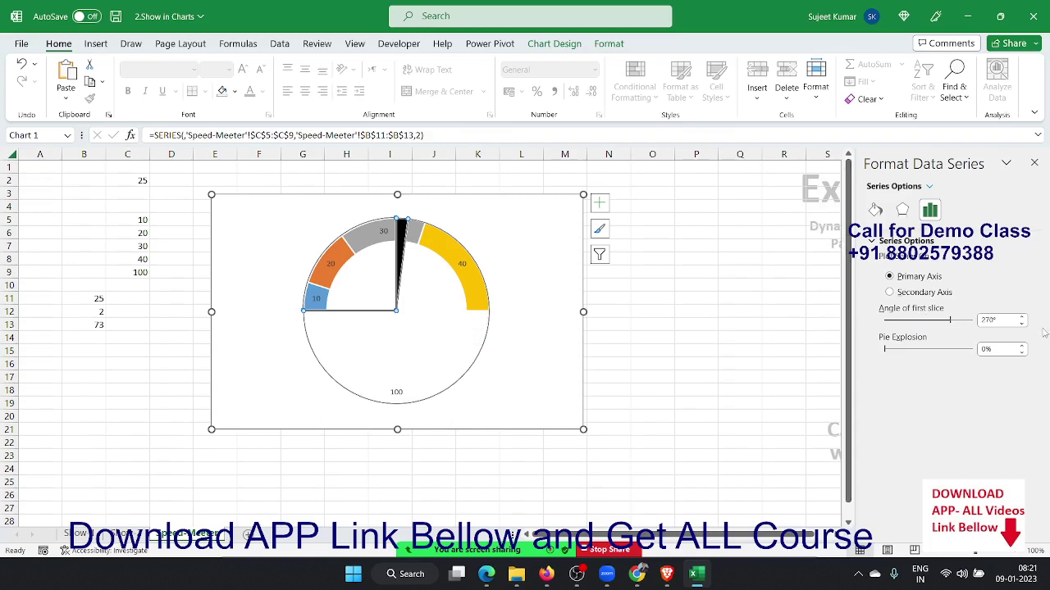
drag(1007, 320, 975, 323)
click(367, 265)
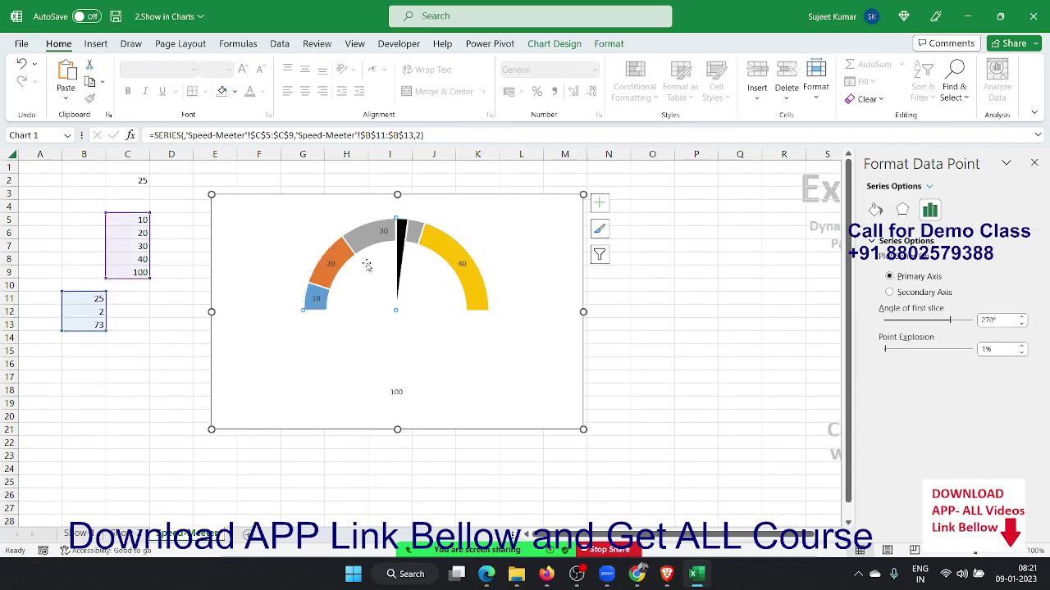
click(401, 334)
click(525, 268)
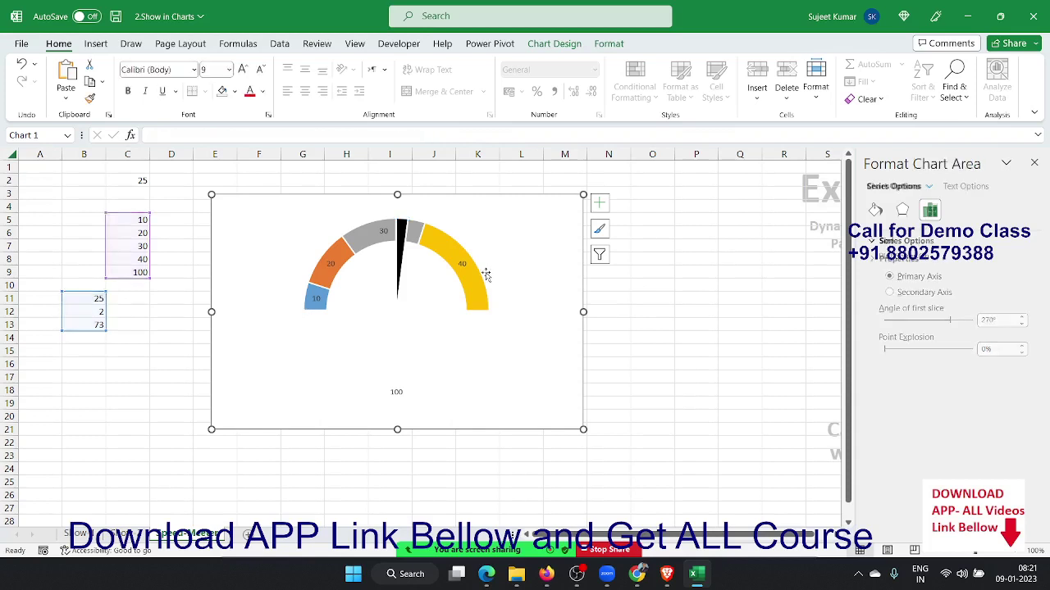
click(411, 268)
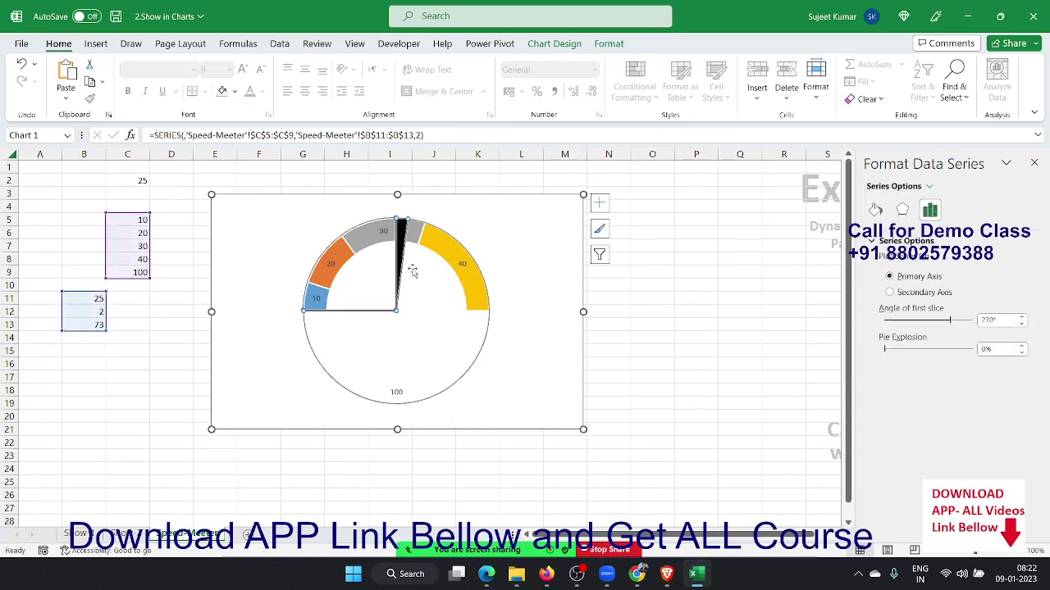
click(441, 294)
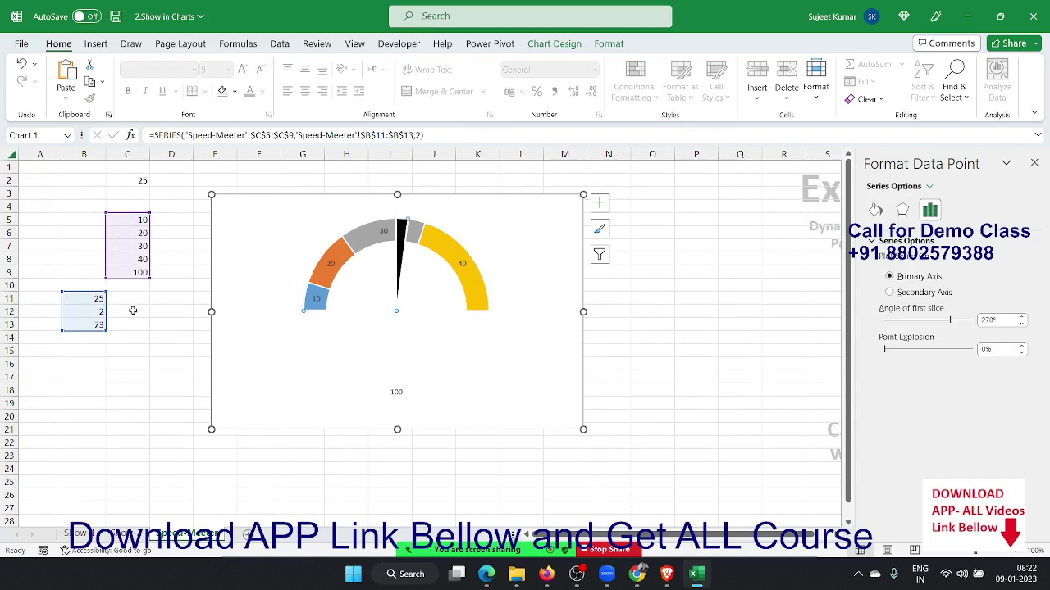
Try appending 10, then 20, then 50 to the B13 remainder formula.
click(95, 324)
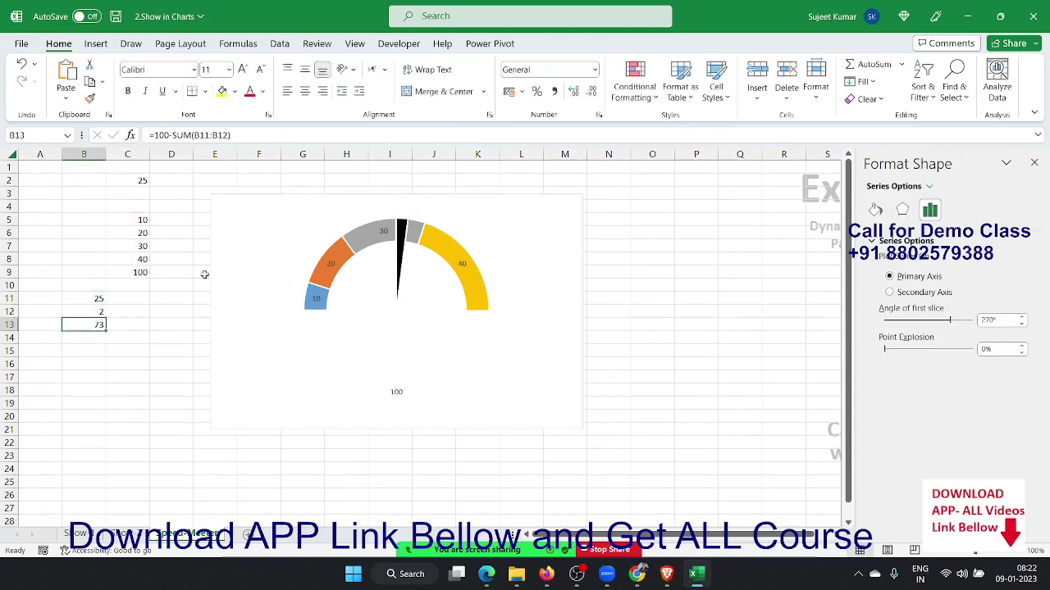
click(263, 137)
text(+)
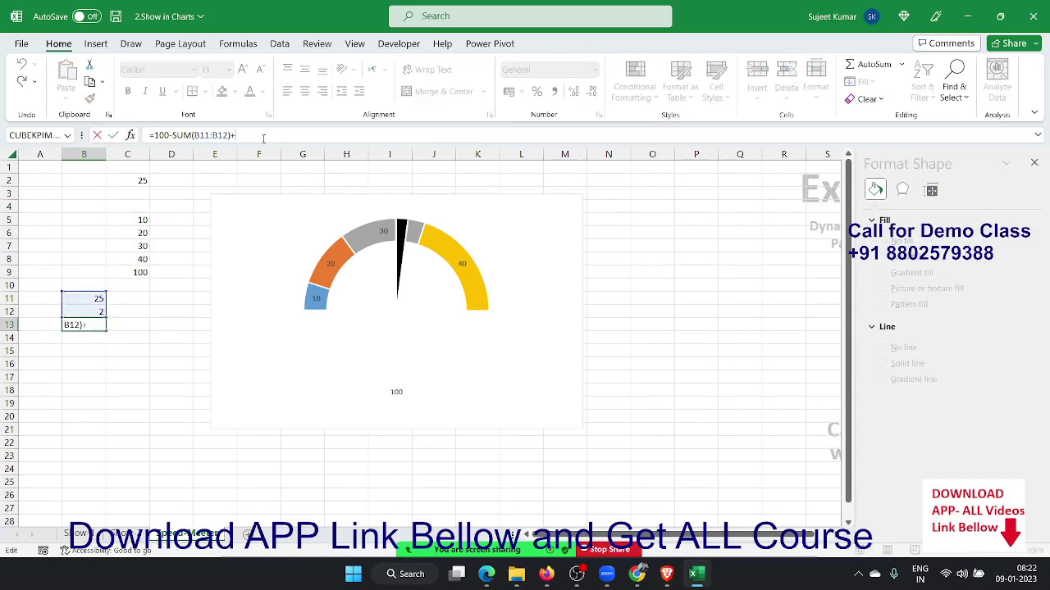
text(10)
key(Return)
key(Up)
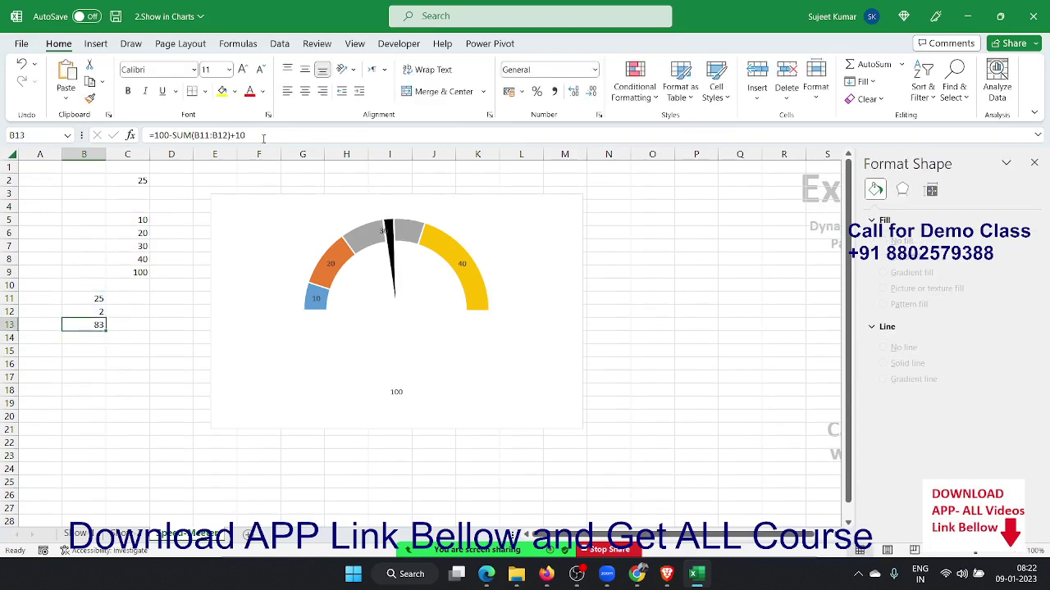
click(263, 137)
key(BackSpace)
key(BackSpace)
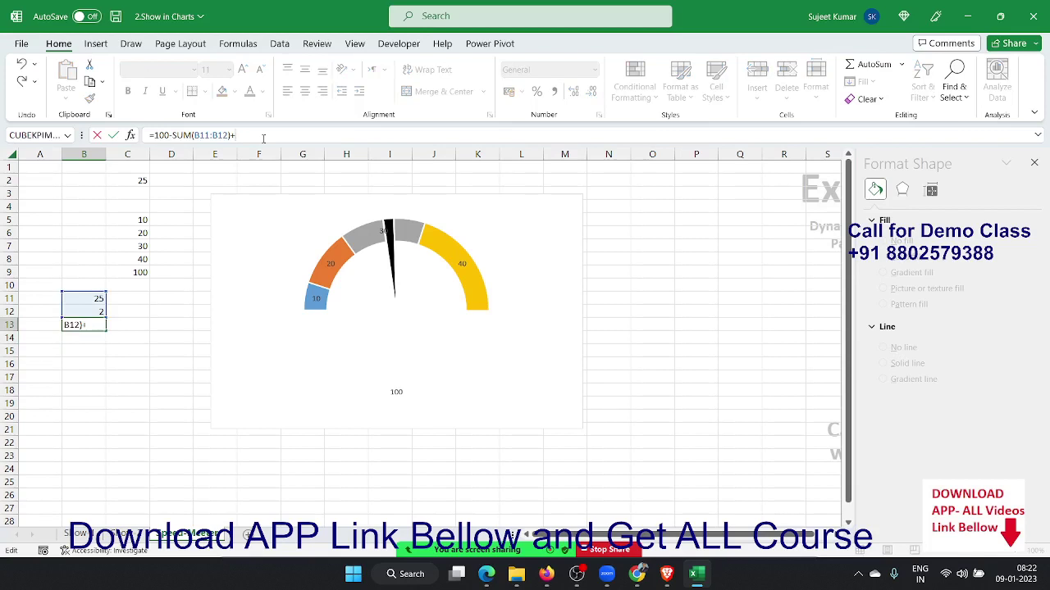
text(20)
key(Return)
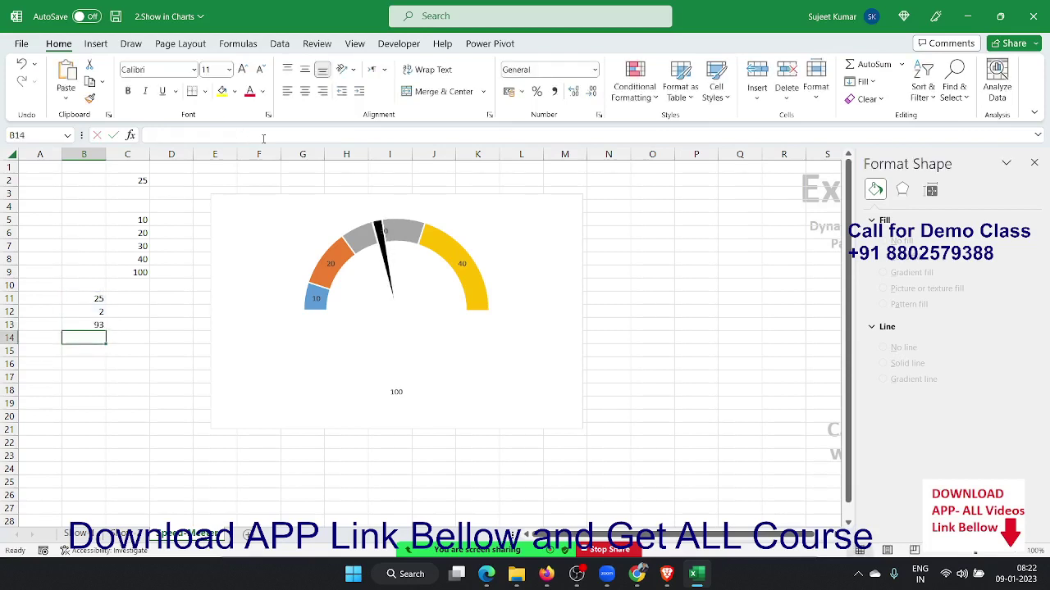
key(Up)
click(263, 136)
key(BackSpace)
key(BackSpace)
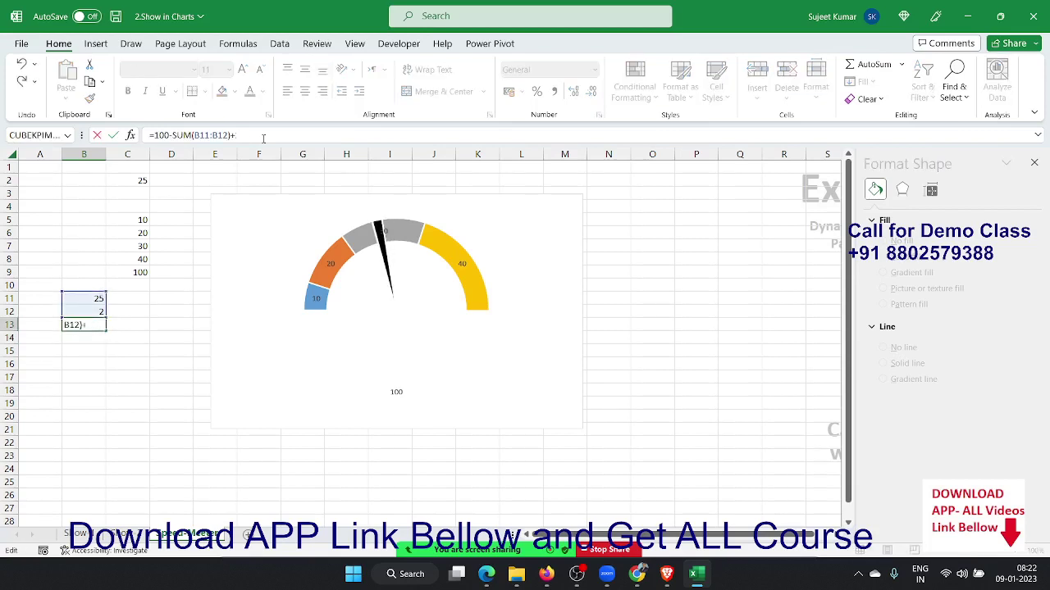
key(Return)
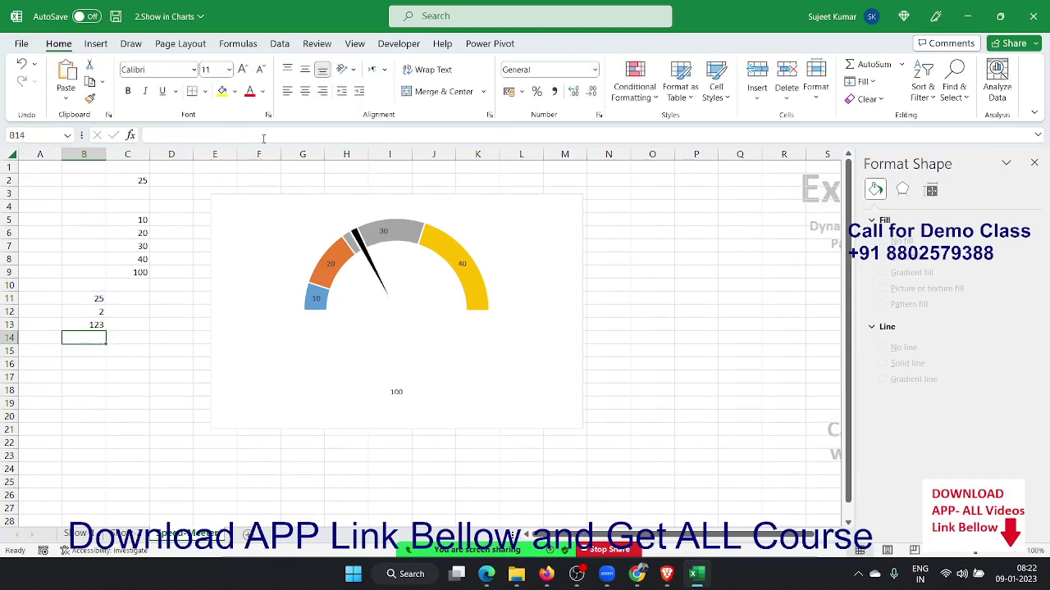
key(Up)
Replace the trailing number with a C9 reference so B13 returns 173.
click(264, 137)
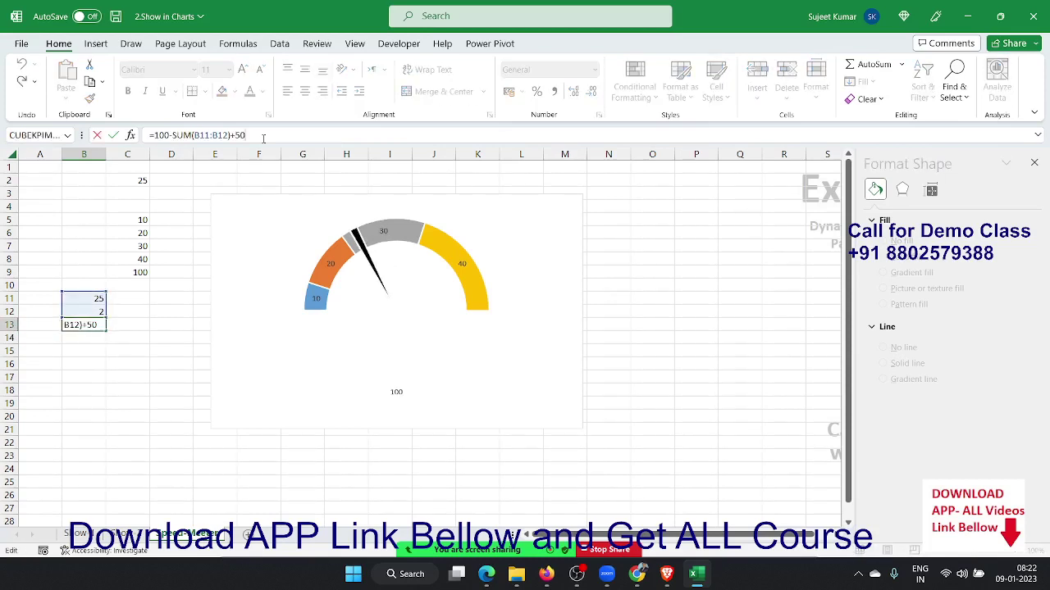
key(BackSpace)
click(141, 273)
key(Return)
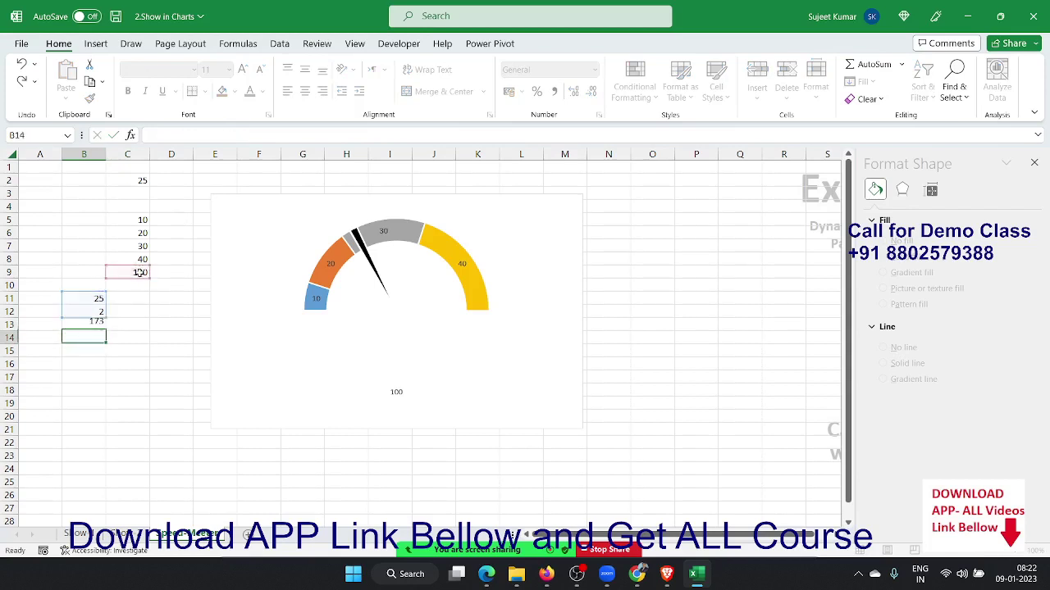
key(Up)
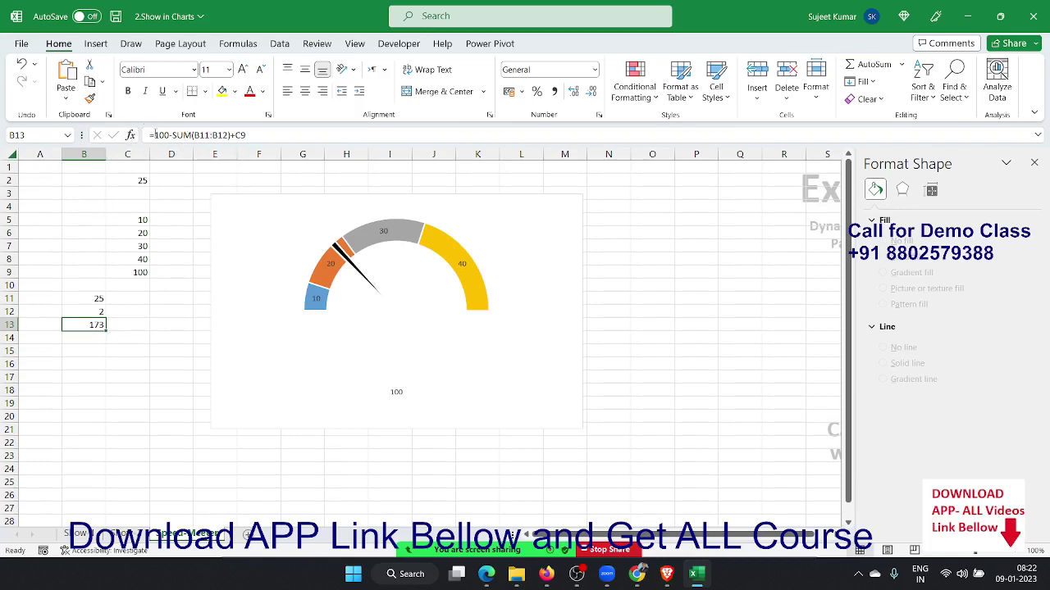
click(168, 135)
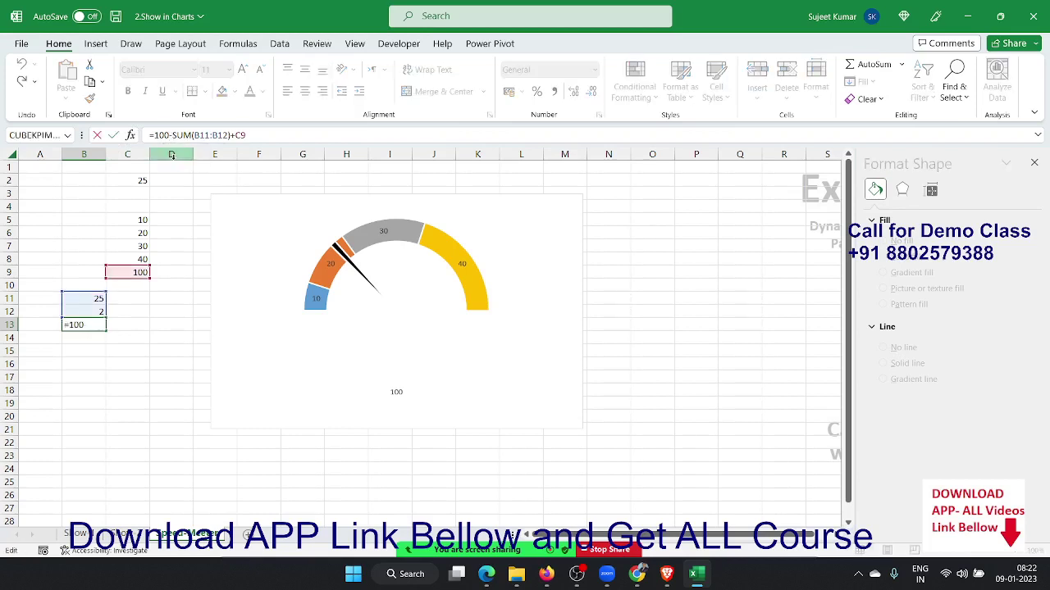
key(Delete)
key(BackSpace)
key(BackSpace)
key(BackSpace)
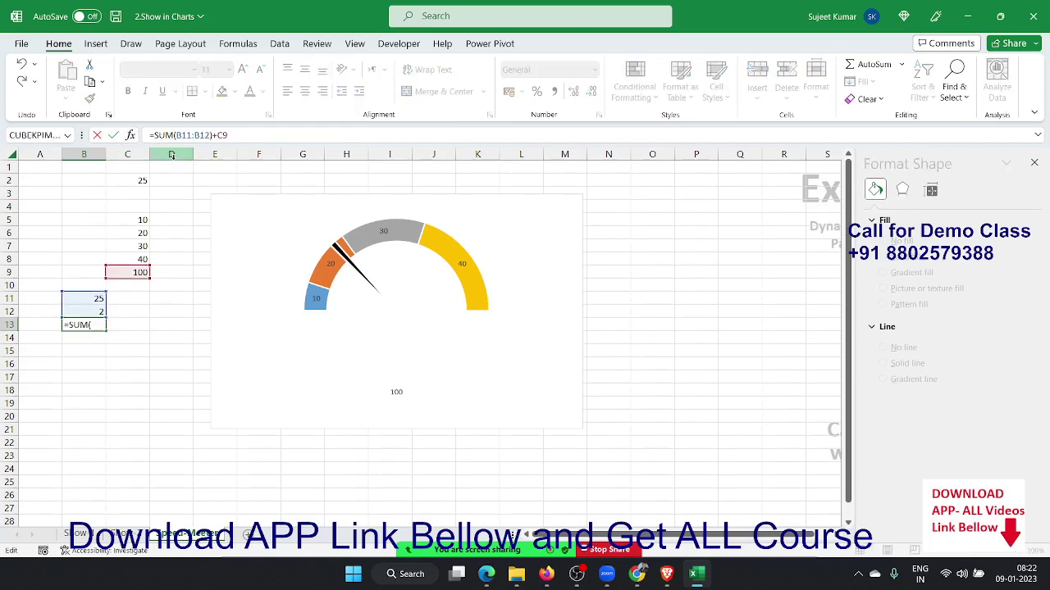
key(Return)
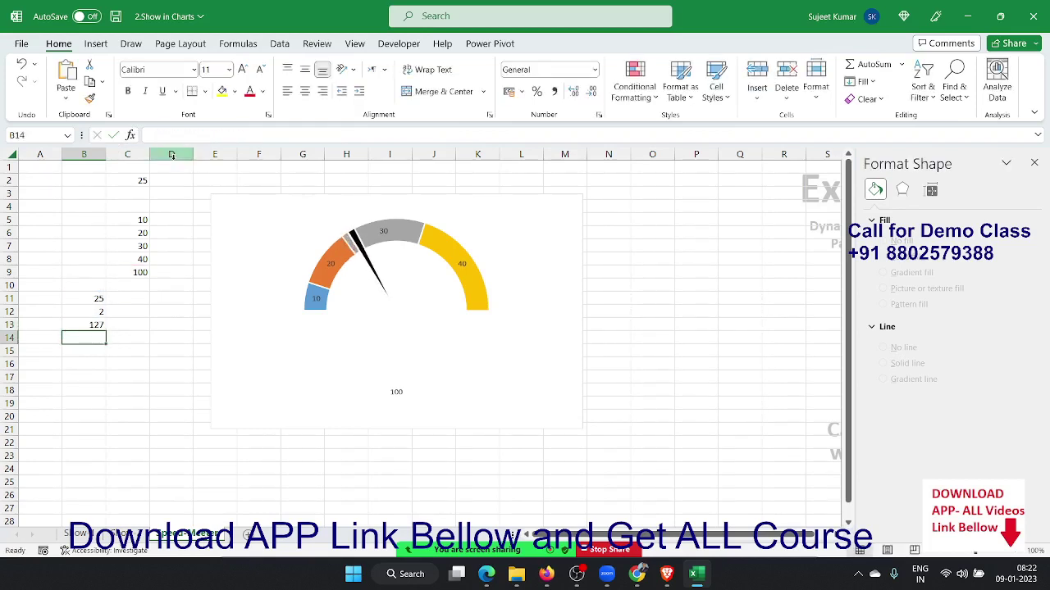
key(Up)
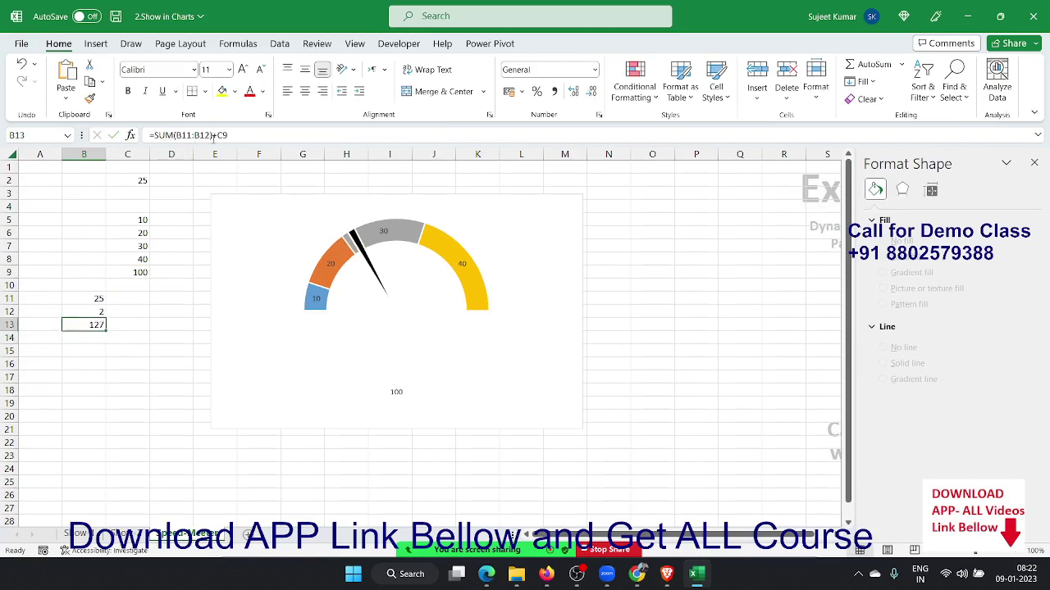
click(214, 136)
key(BackSpace)
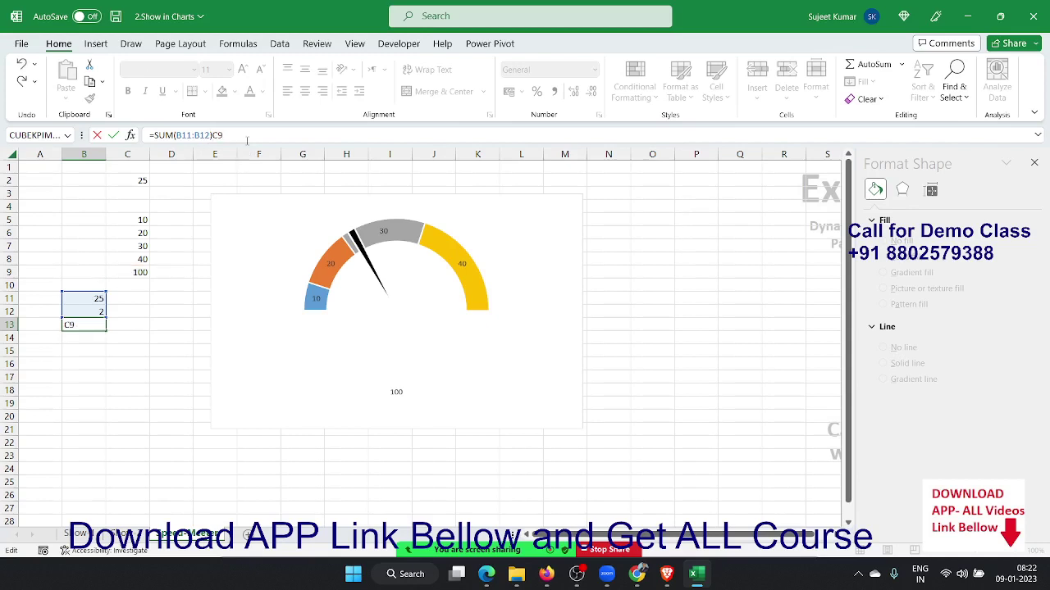
key(BackSpace)
click(154, 135)
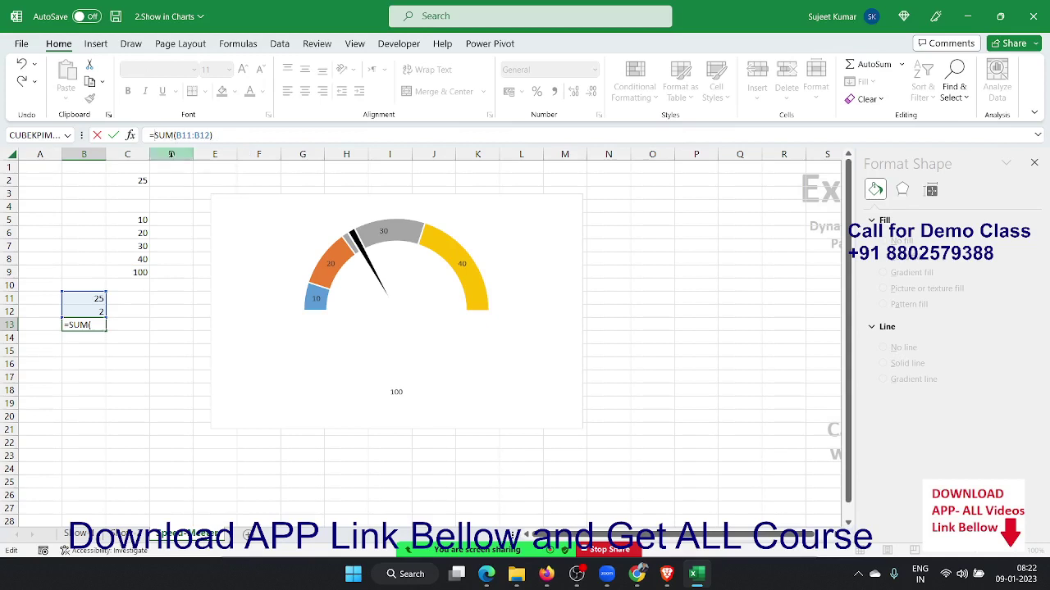
click(137, 271)
text(-)
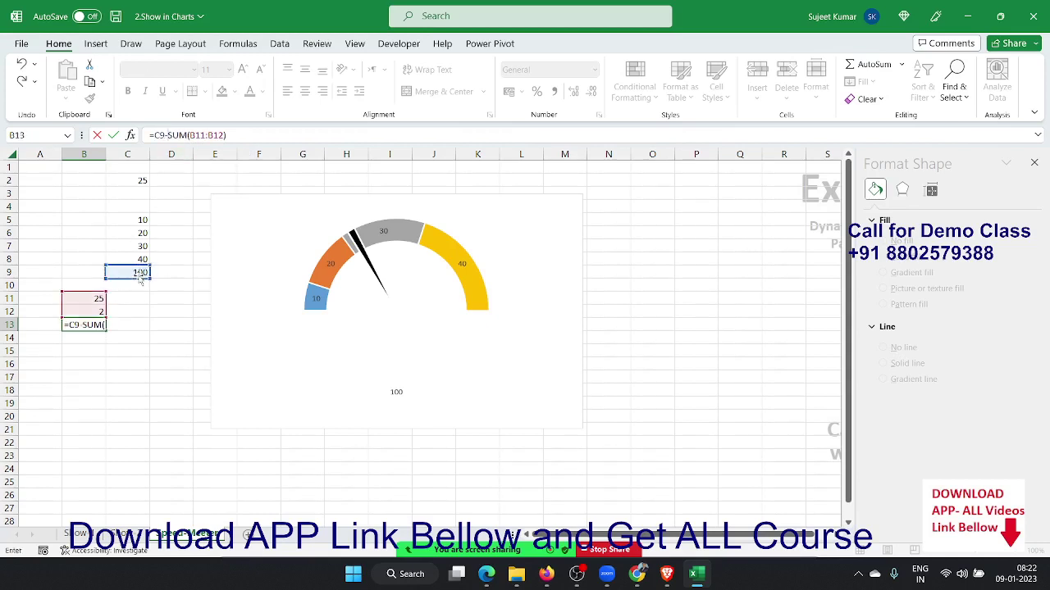
key(Return)
key(Up)
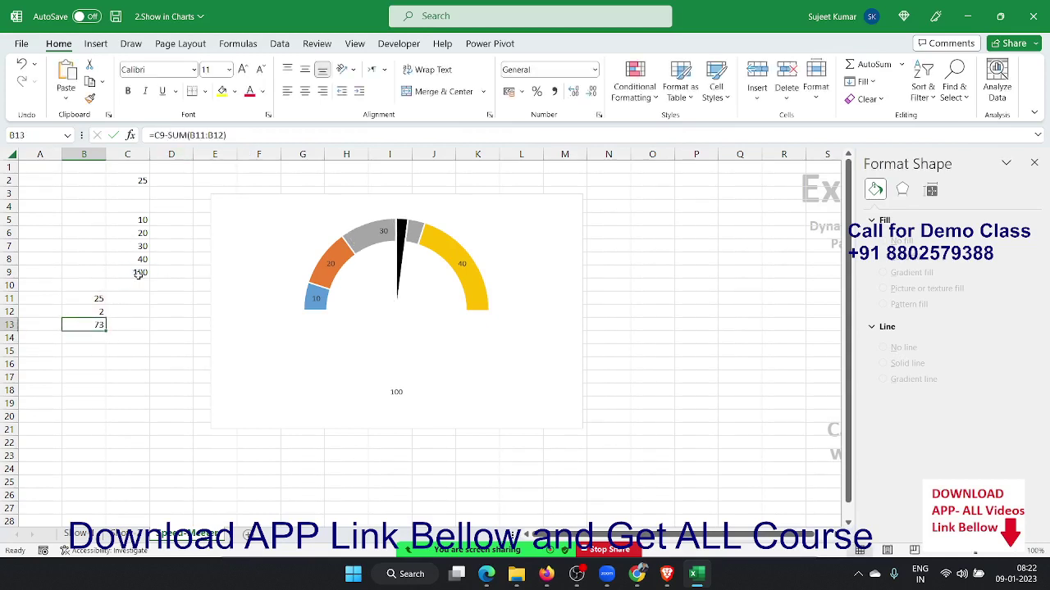
key(ctrl+z)
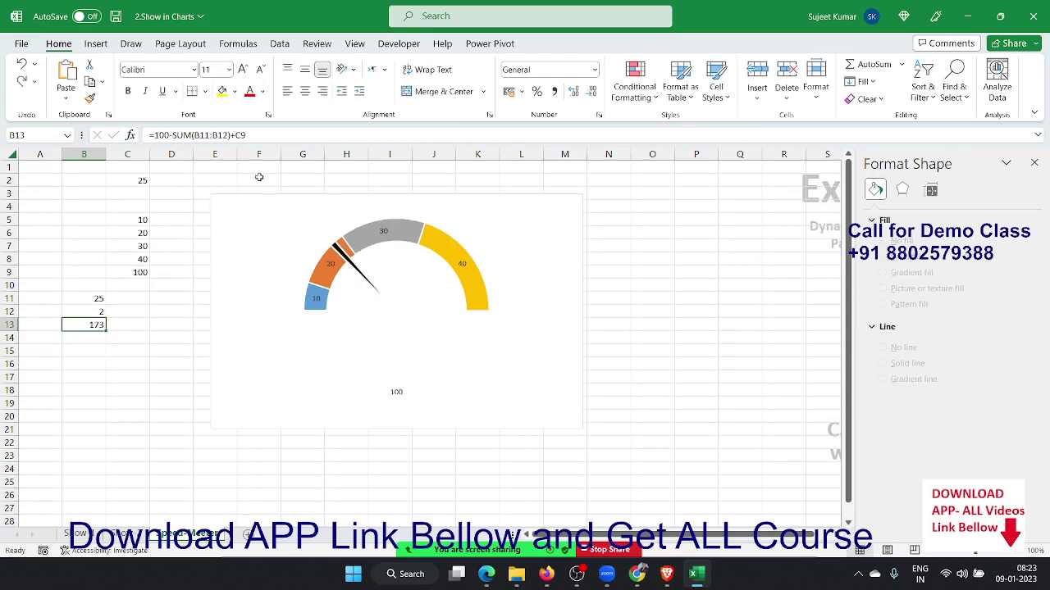
click(268, 136)
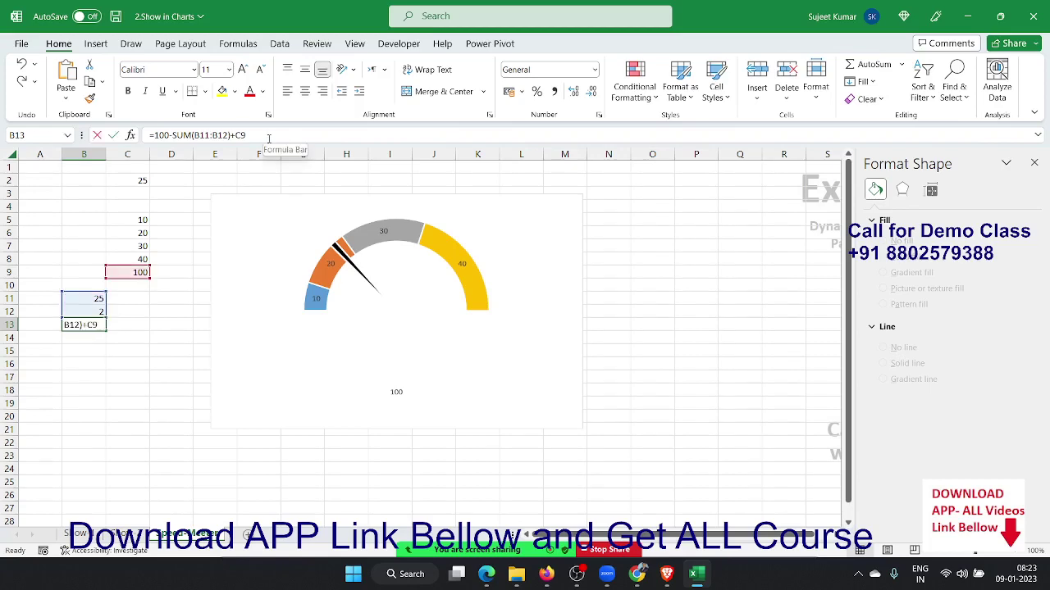
key(Escape)
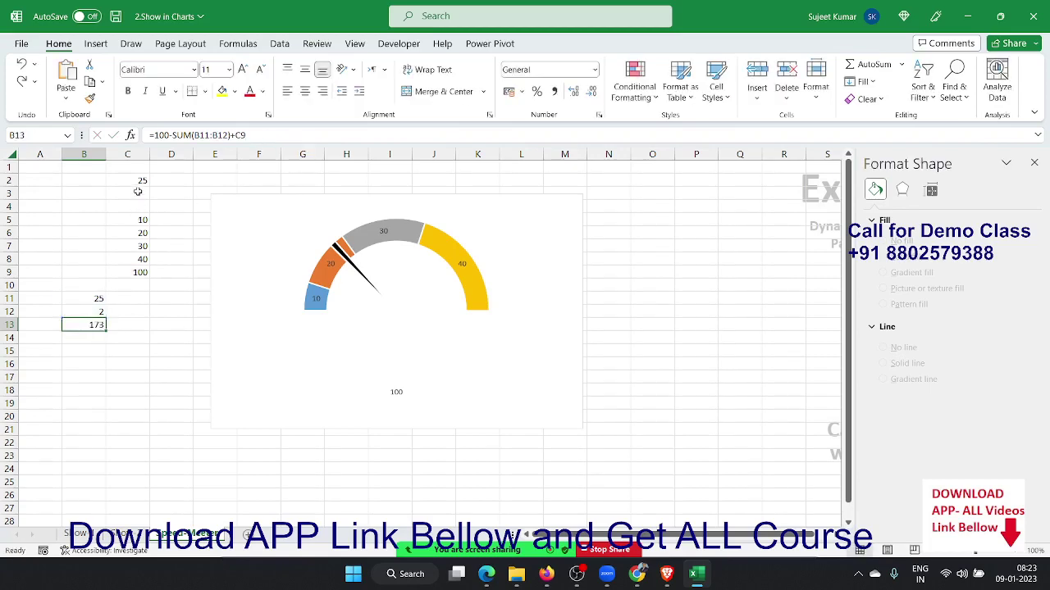
click(139, 184)
text(30)
key(Return)
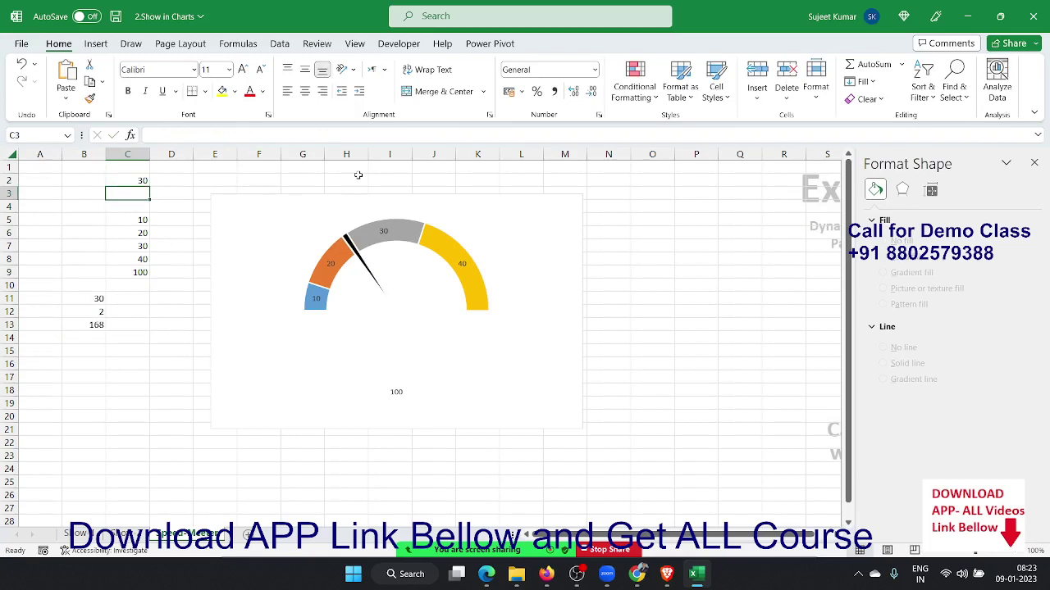
key(Up)
text(40)
key(Return)
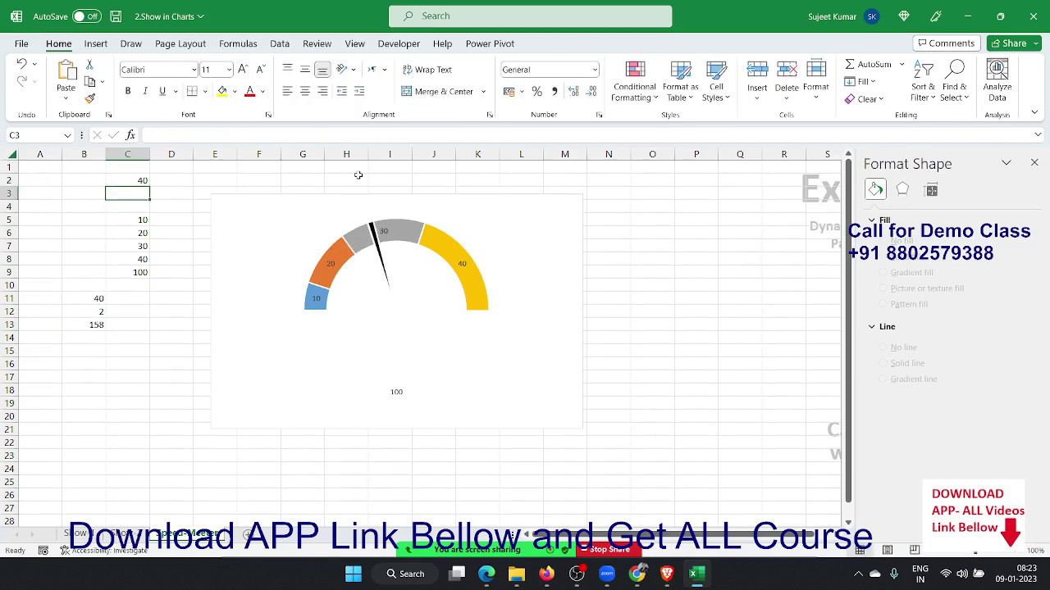
key(Up)
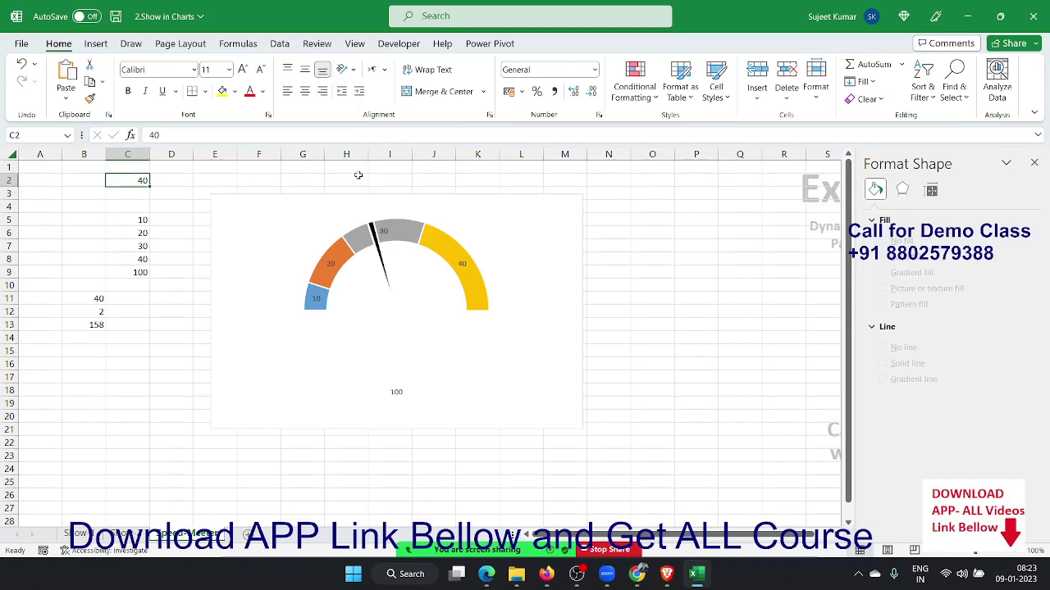
text(60)
key(Return)
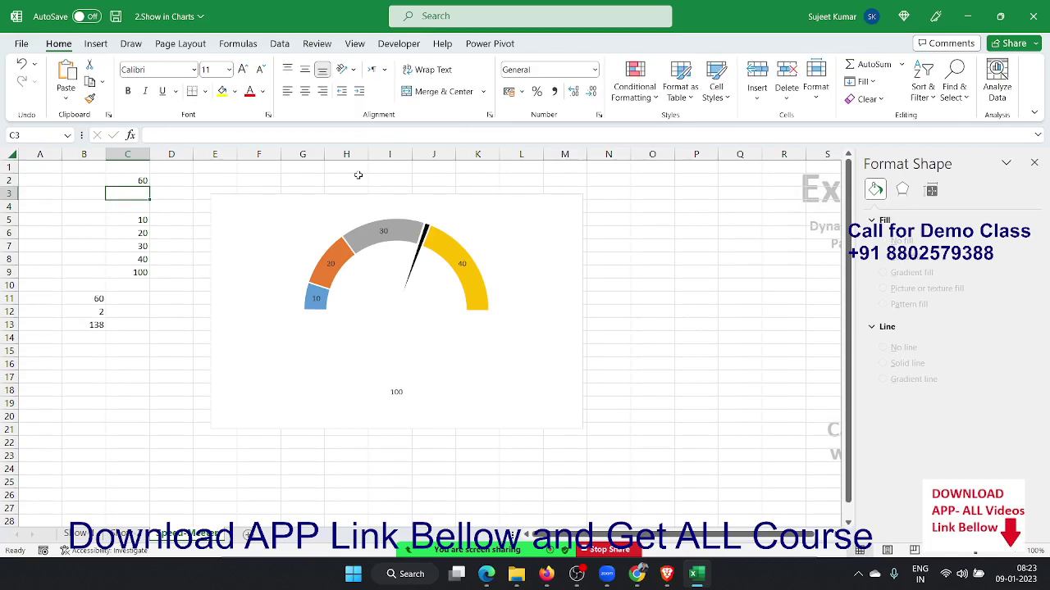
key(Up)
text(25)
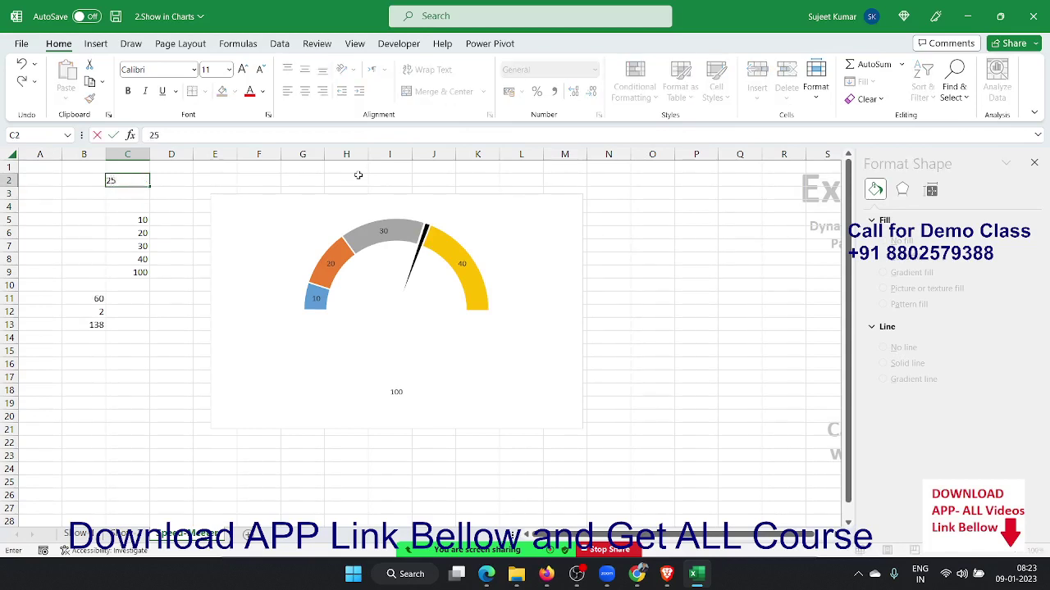
key(Return)
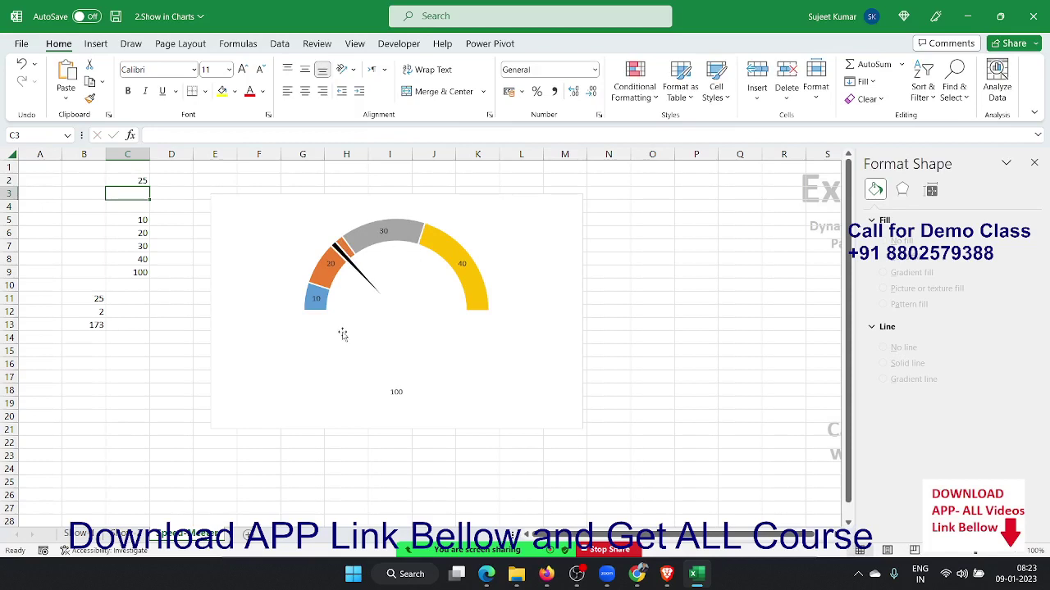
Delete the 10, 20, 30, 40 and 100 data labels from the gauge.
click(328, 266)
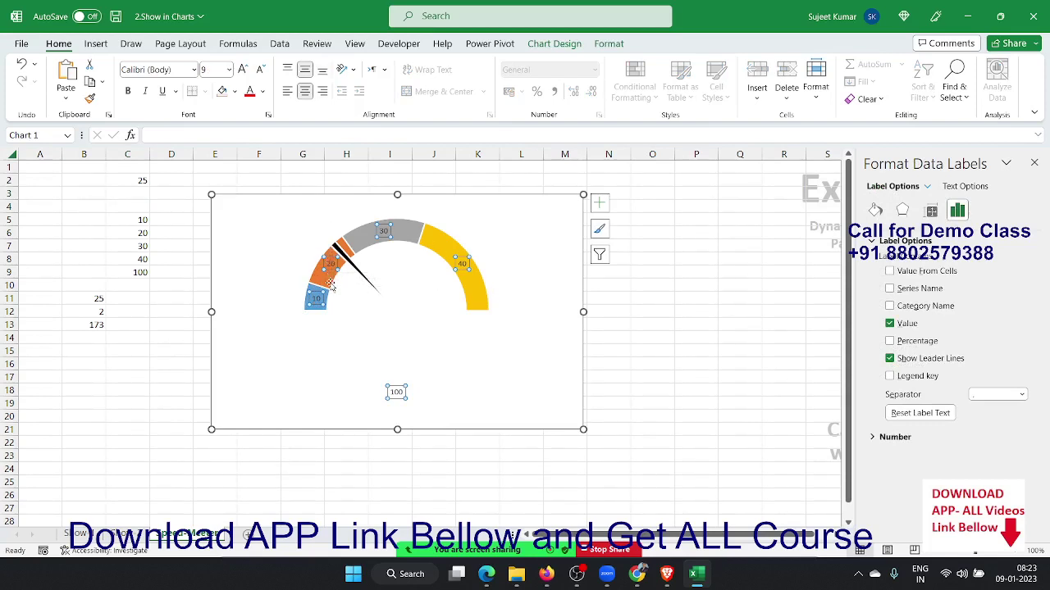
key(Delete)
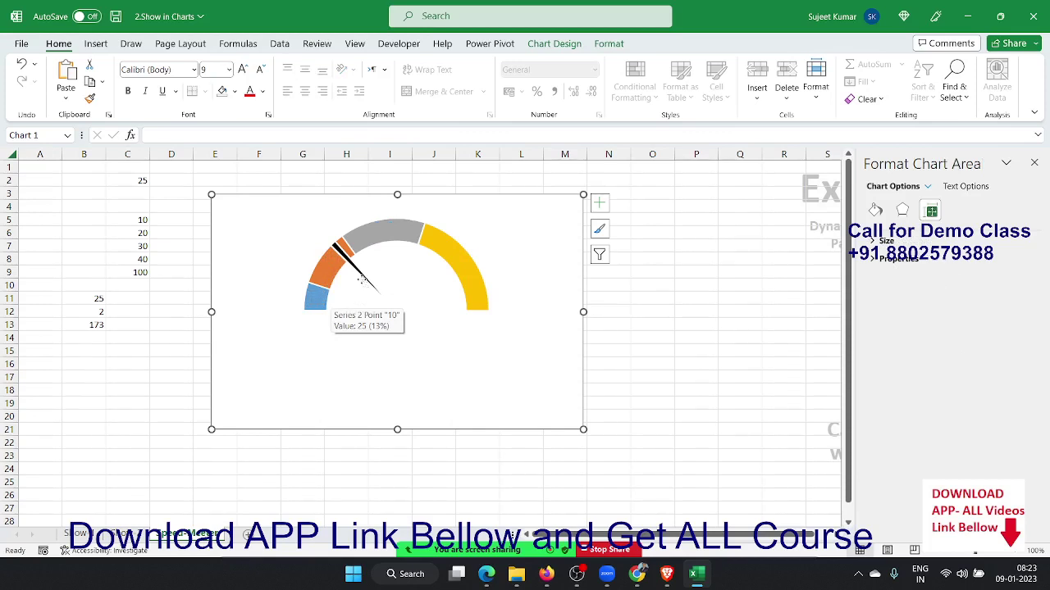
click(361, 285)
click(164, 287)
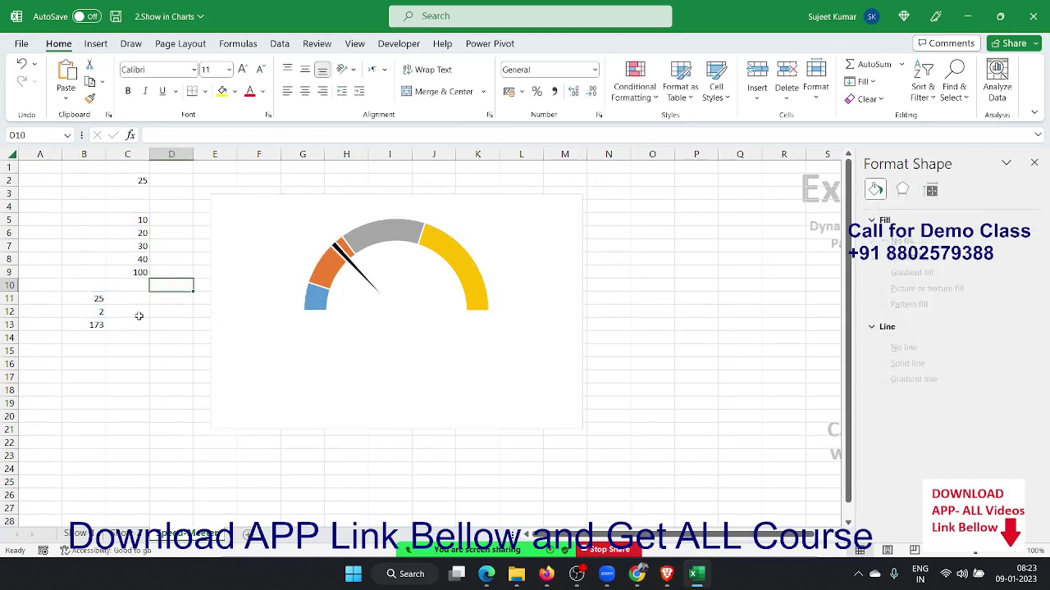
Set the needle width in B12 to 3.
click(104, 312)
text(3)
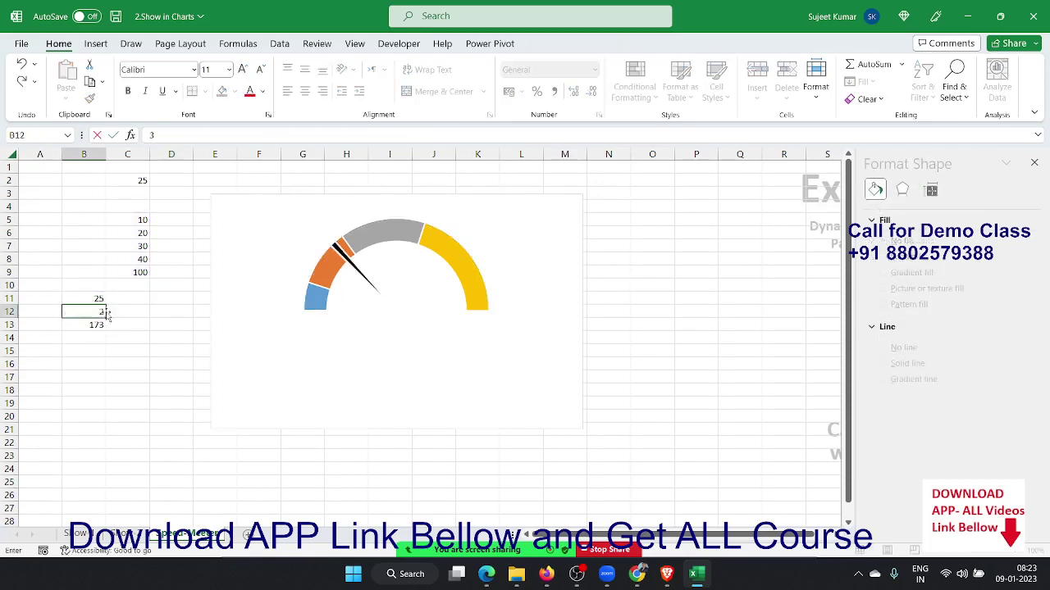
key(Return)
click(105, 312)
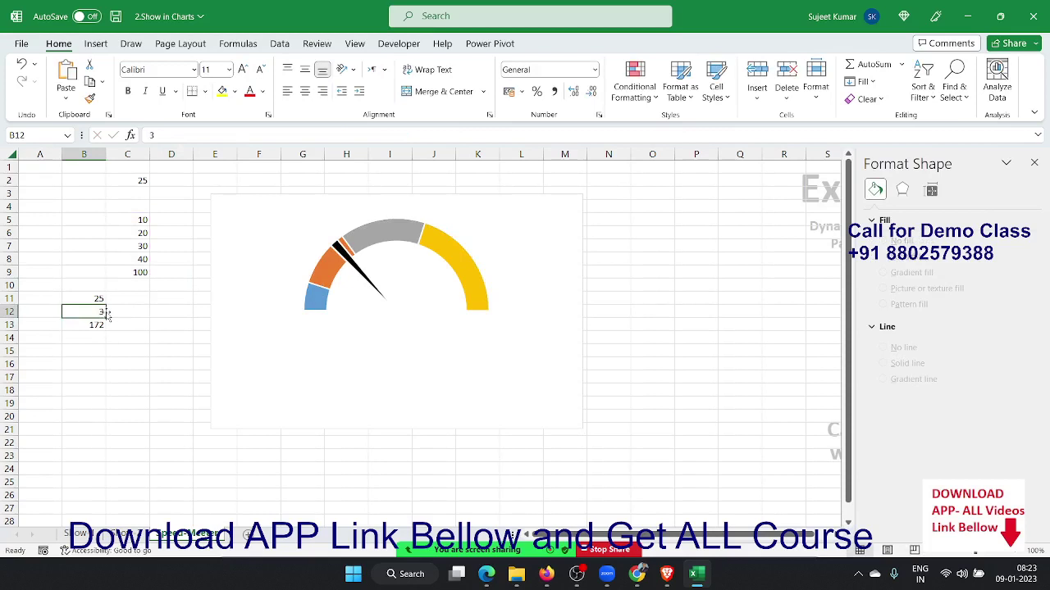
Remove the border outline from the needle pie series.
click(339, 252)
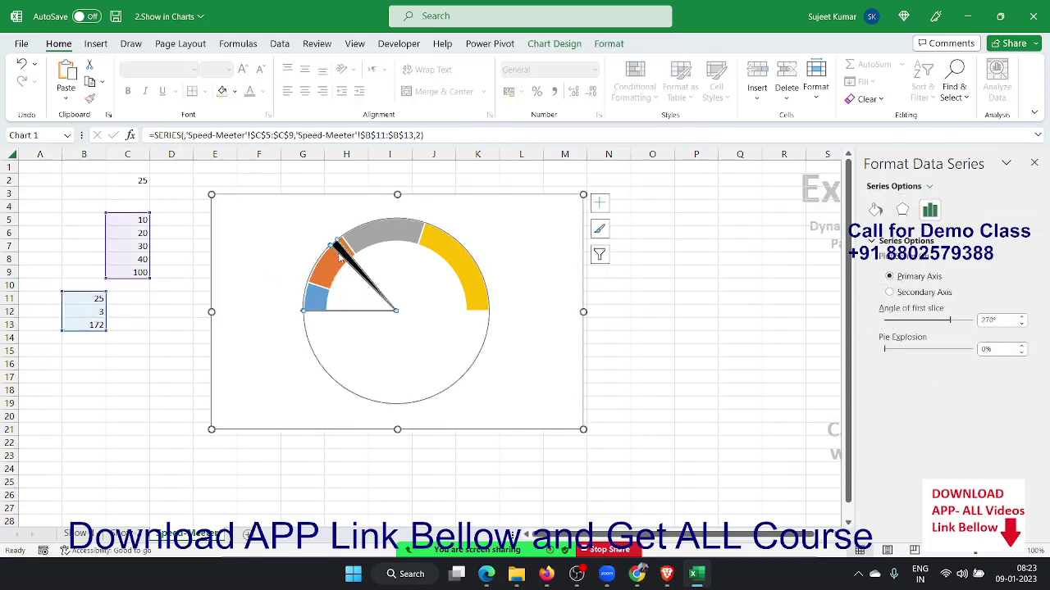
click(875, 209)
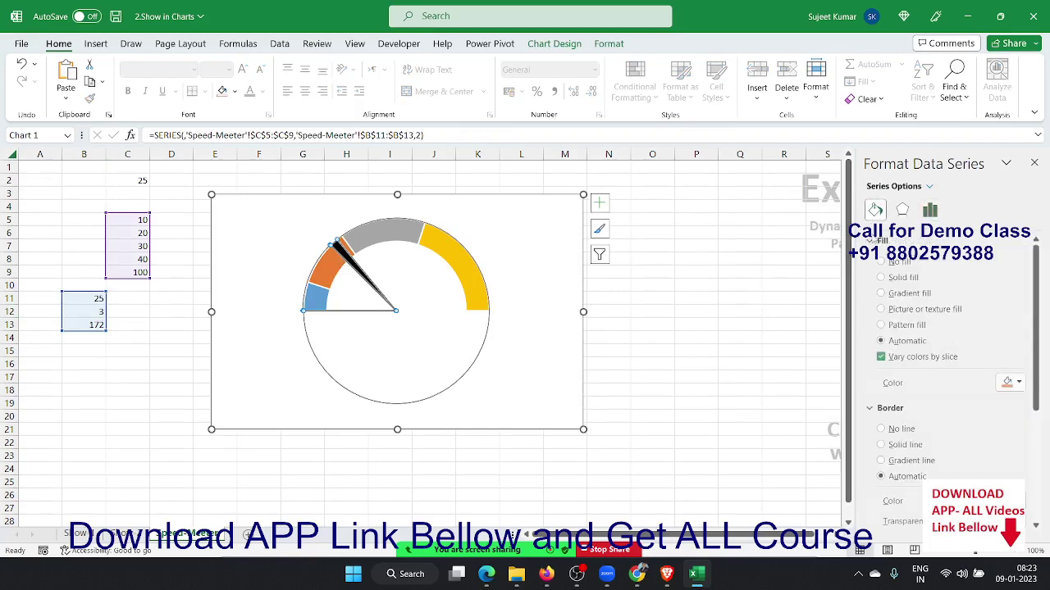
click(899, 433)
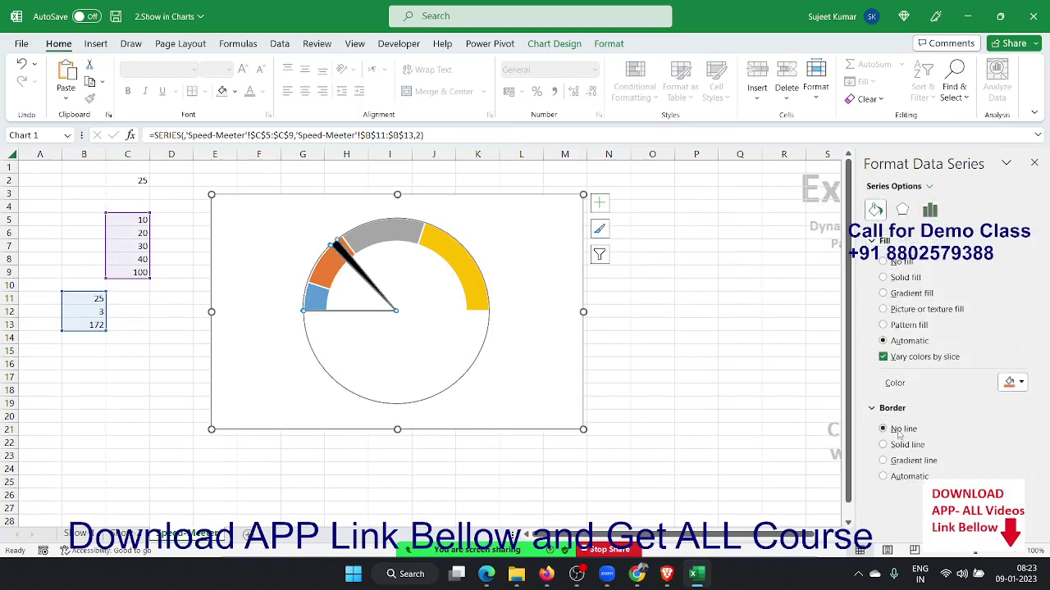
click(739, 365)
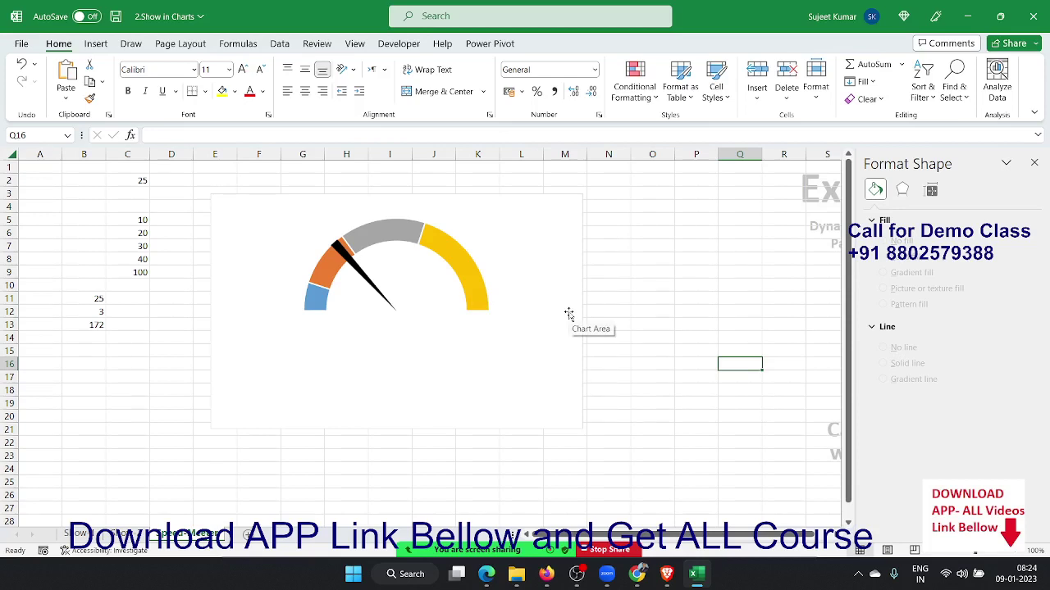
Try needle width 1 in B12, then settle on 2 for a thinner needle.
click(99, 311)
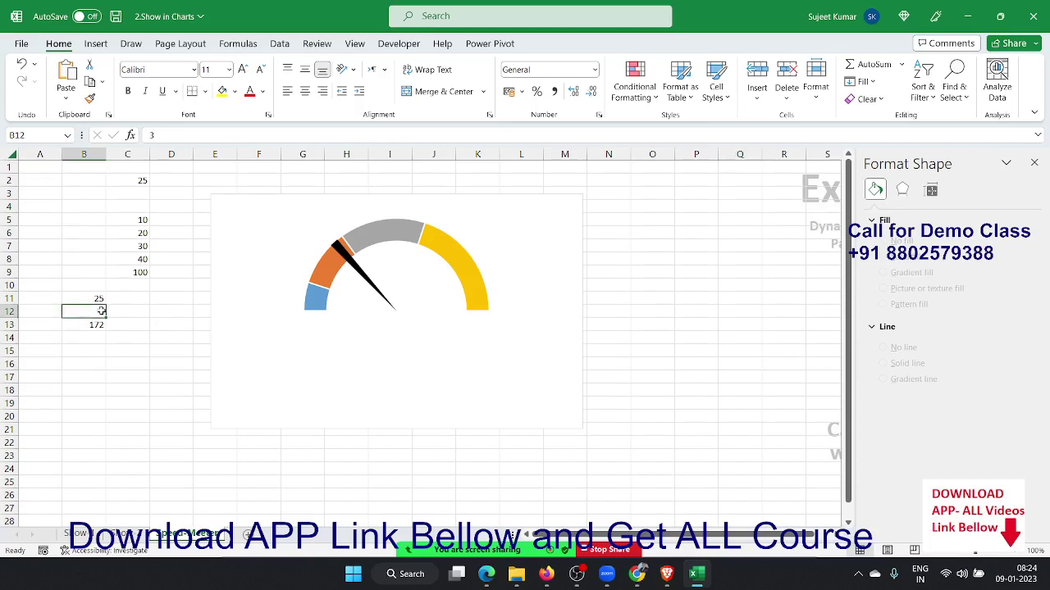
text(1)
key(Return)
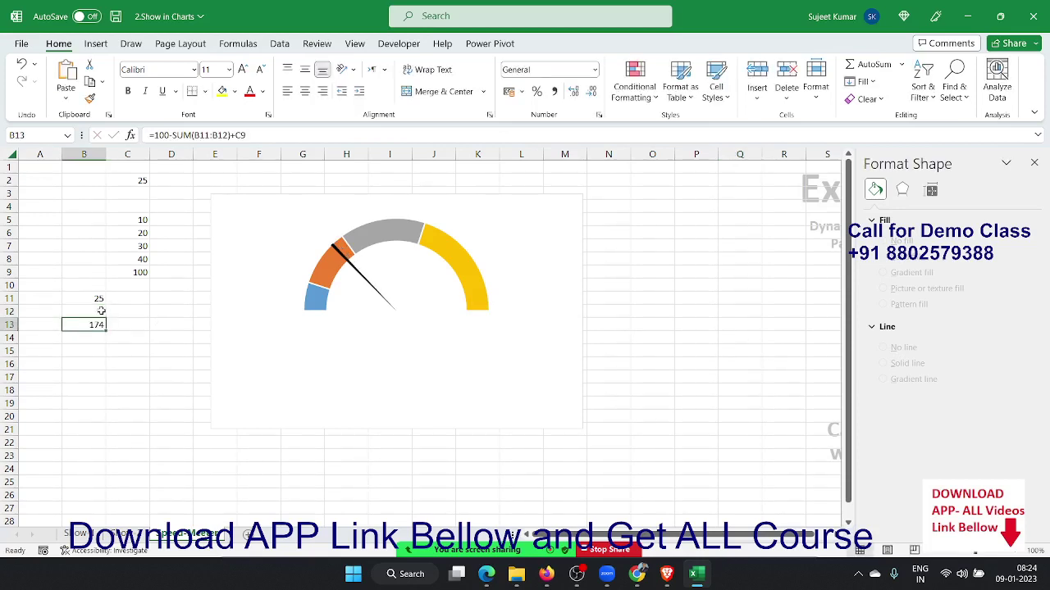
click(101, 311)
text(2)
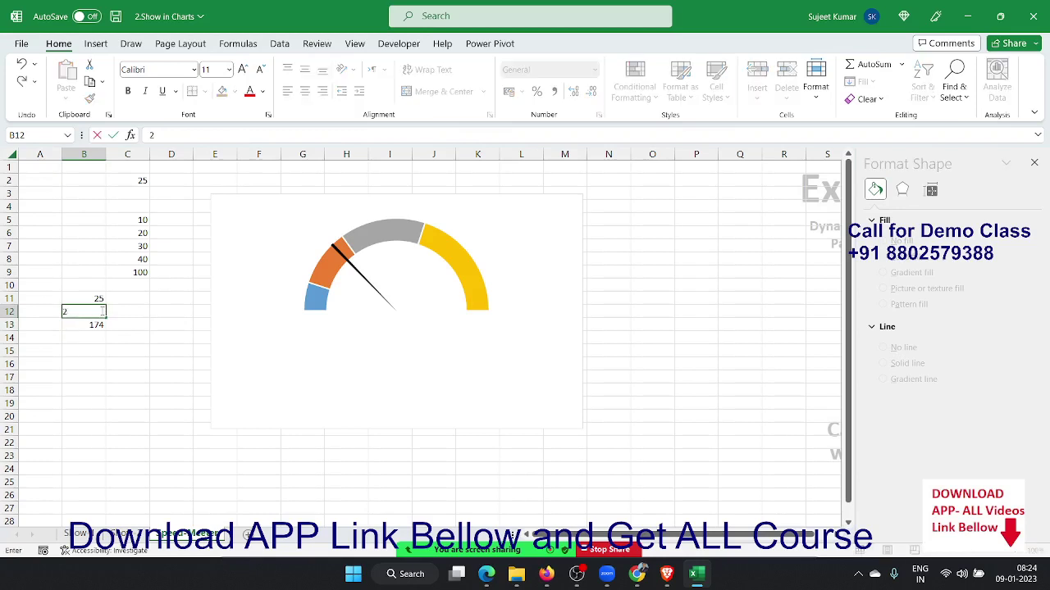
key(Return)
click(101, 311)
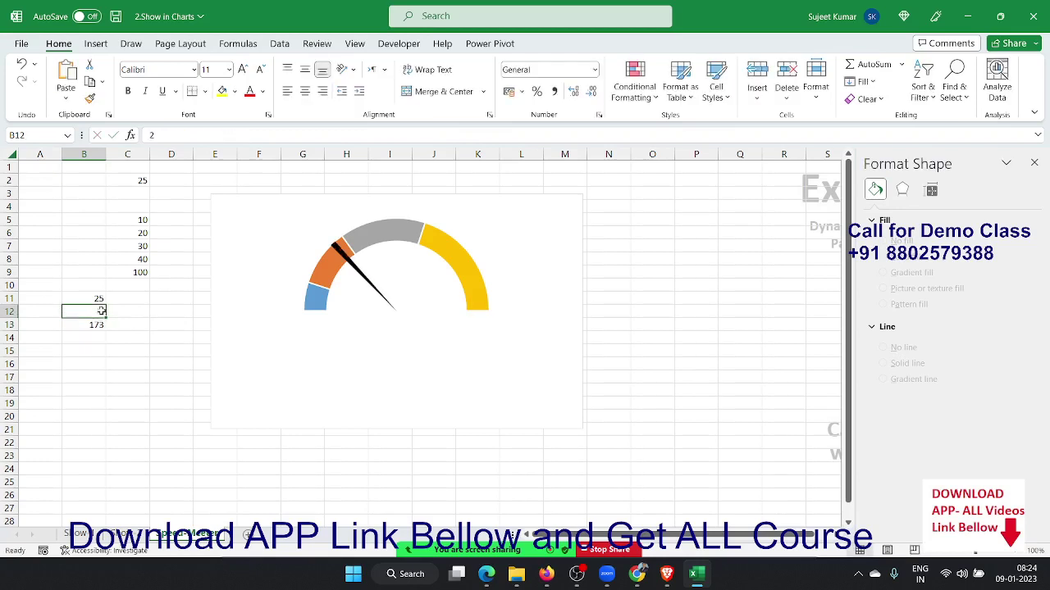
click(668, 246)
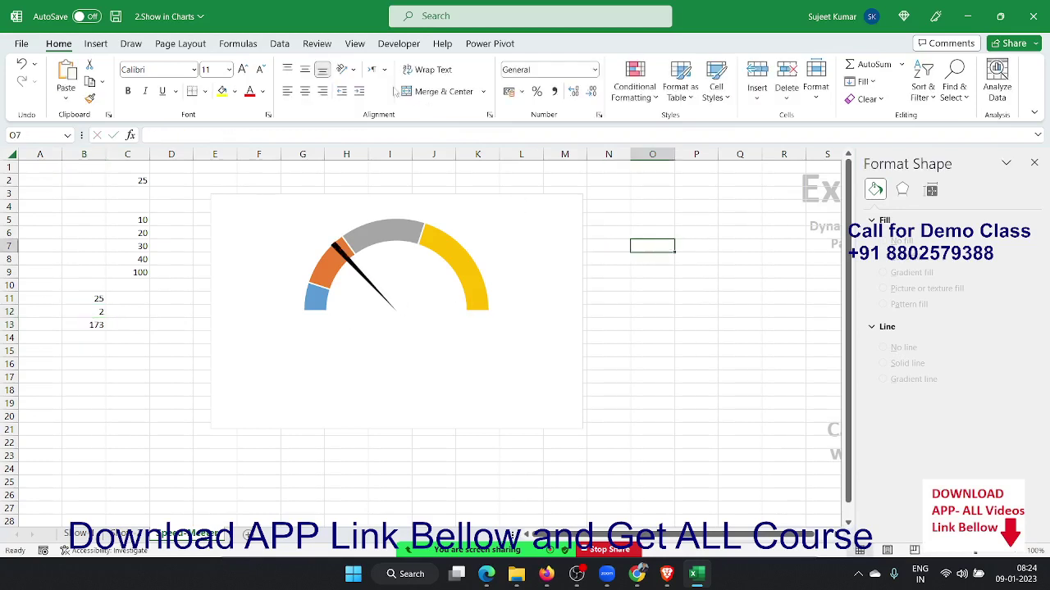
Draw a narrow Arrow: Up shape beside the chart and give it the black shape style.
click(95, 44)
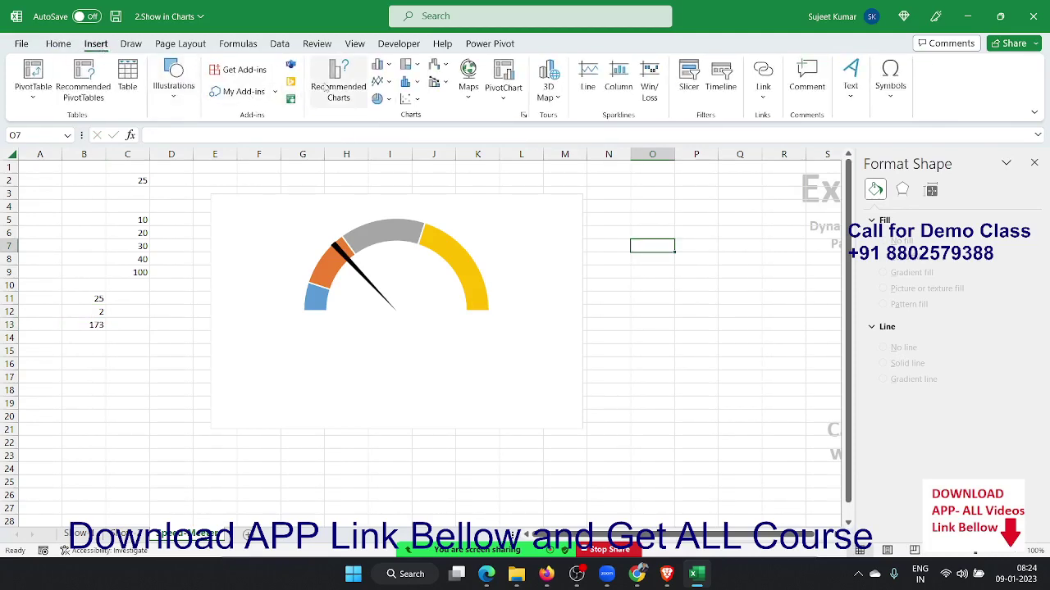
click(173, 86)
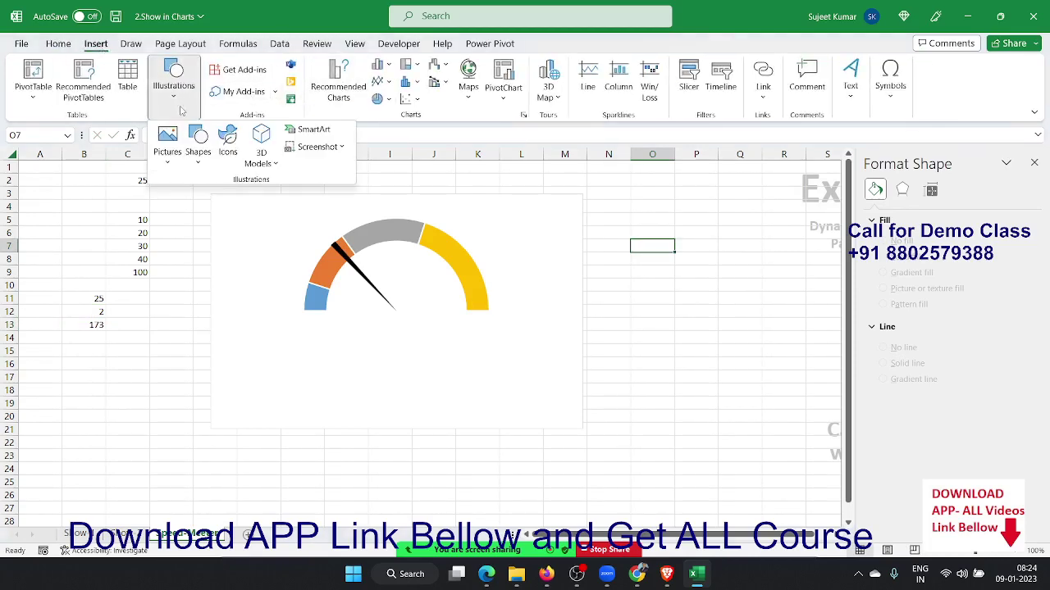
click(197, 161)
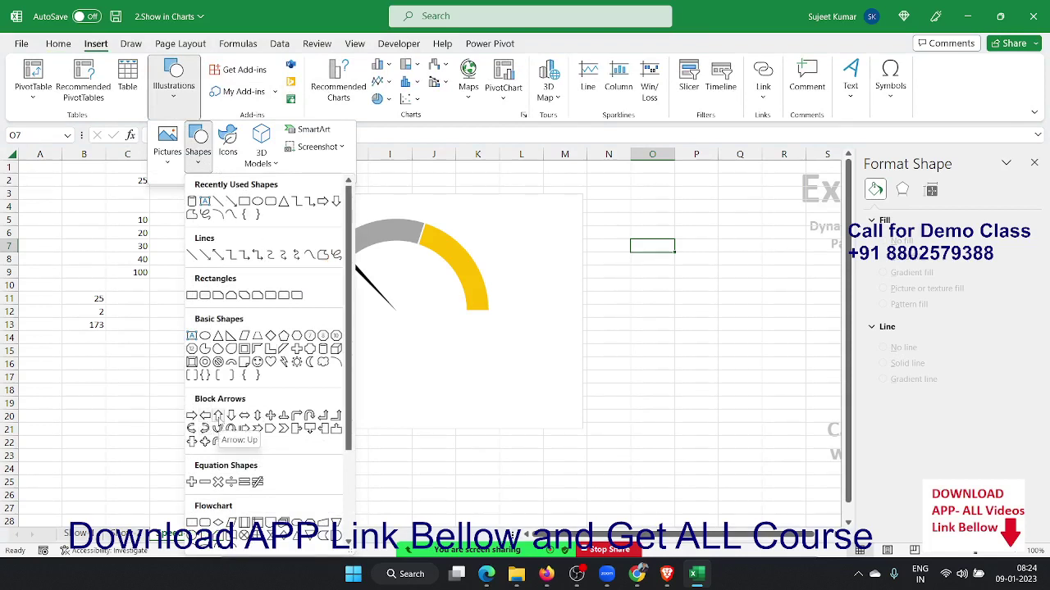
click(218, 417)
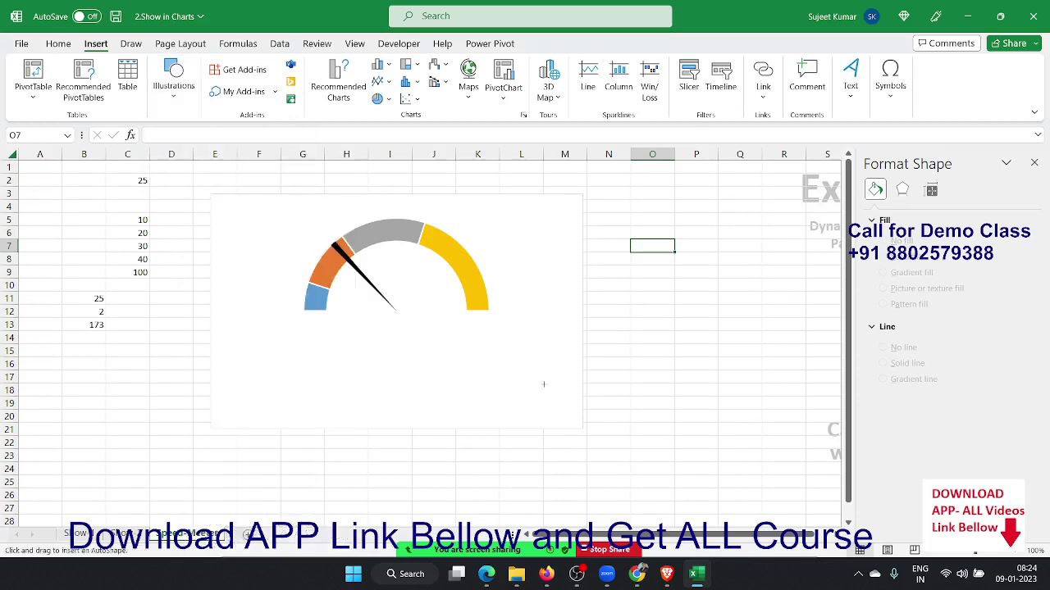
drag(721, 312, 707, 302)
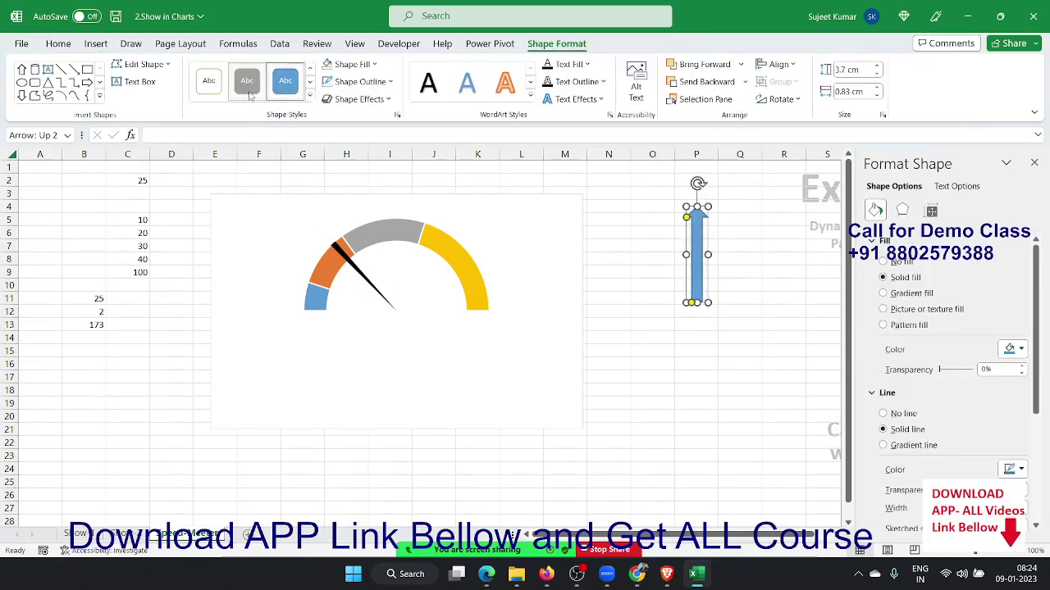
click(247, 81)
click(814, 324)
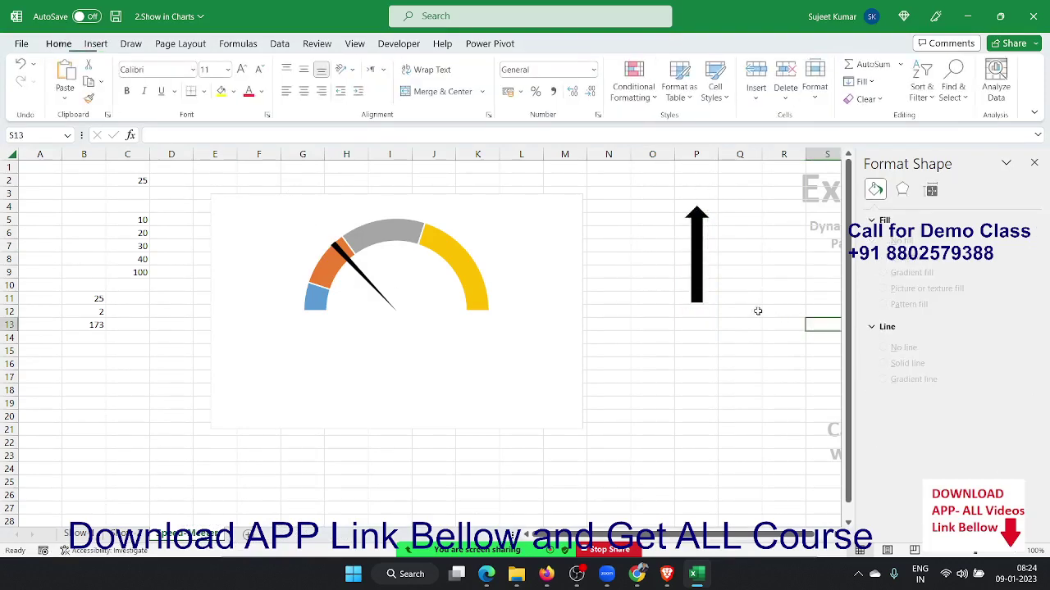
click(704, 272)
click(729, 346)
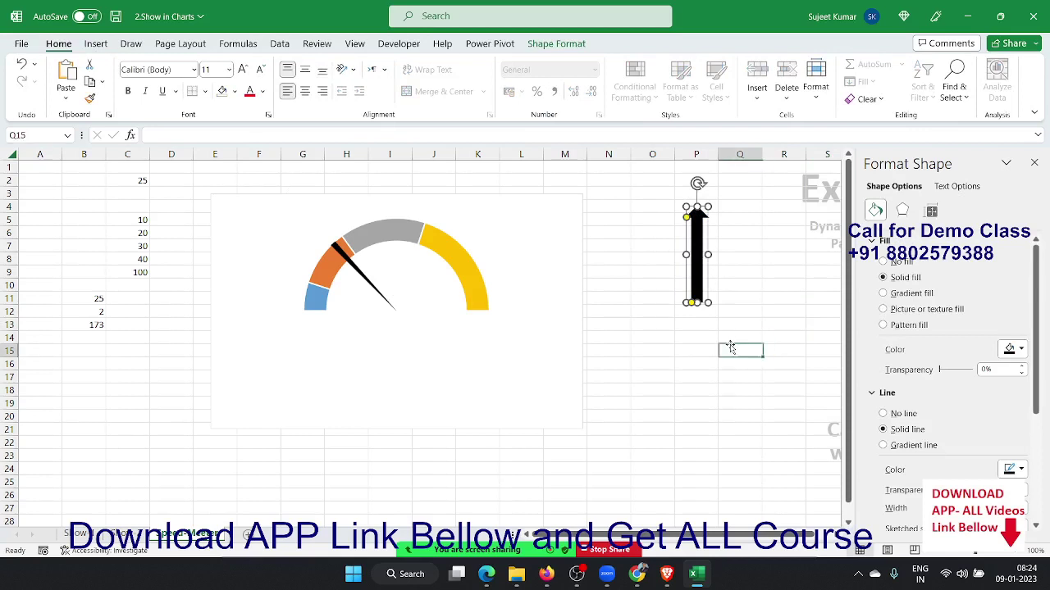
Fill the needle slice with the copied black arrow picture from the clipboard.
click(352, 274)
click(355, 272)
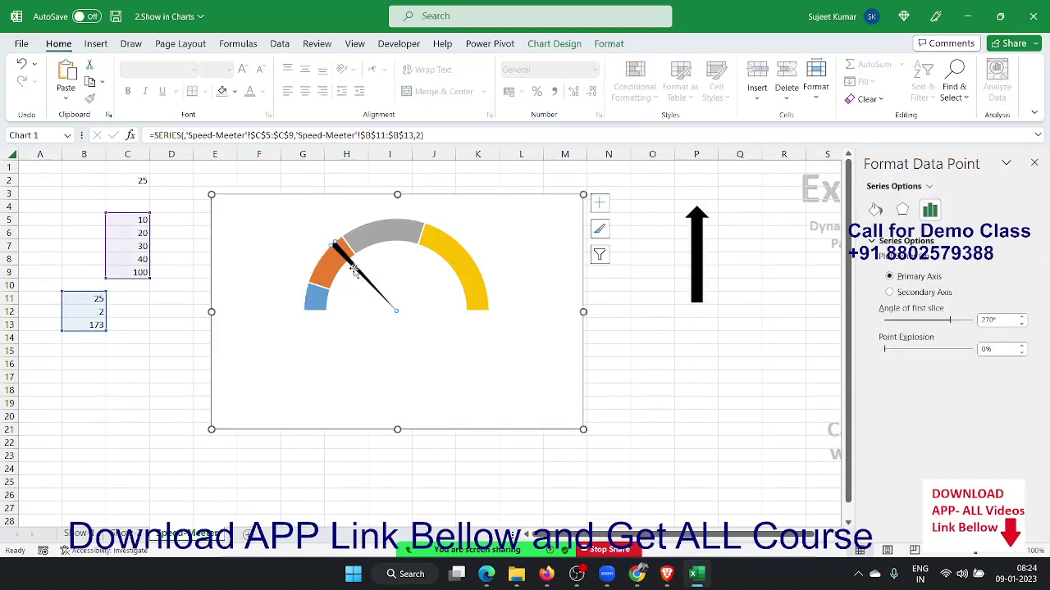
click(875, 211)
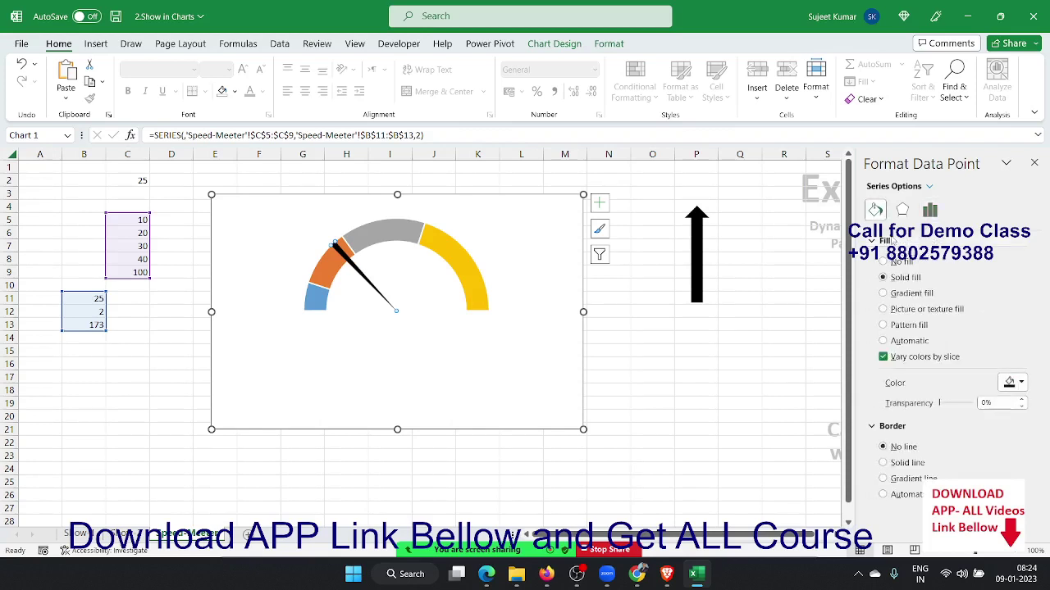
click(909, 311)
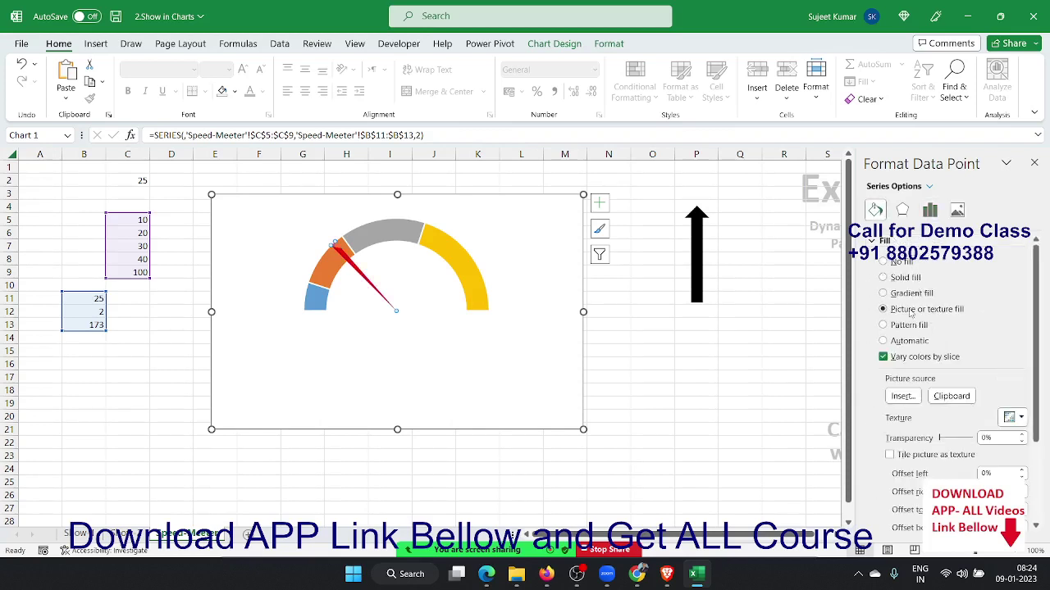
click(951, 396)
click(674, 378)
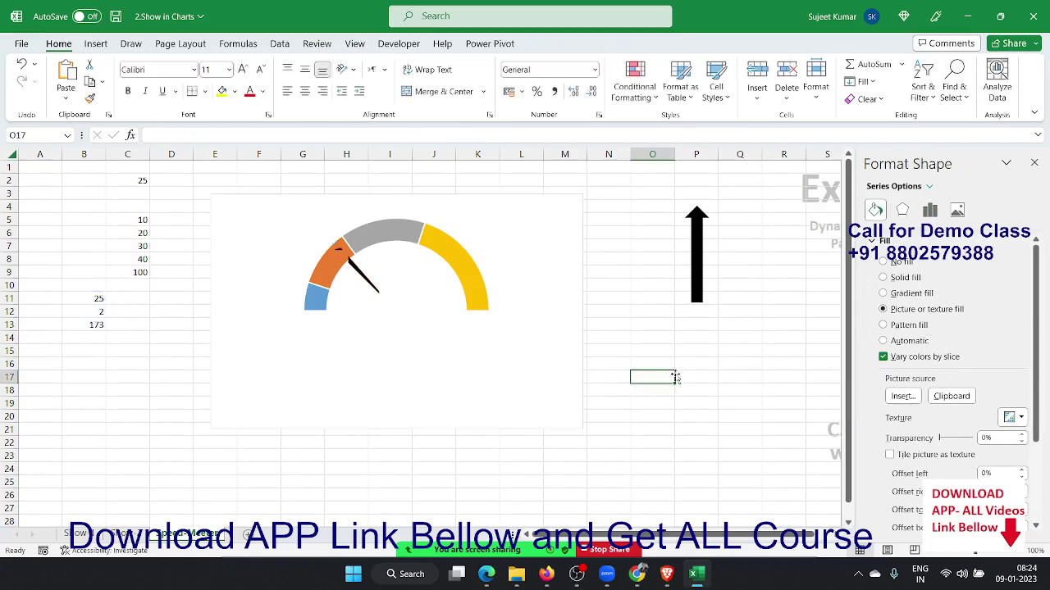
Adjust the needle slice's explosion and try a solid fill, then undo it.
click(353, 276)
click(361, 276)
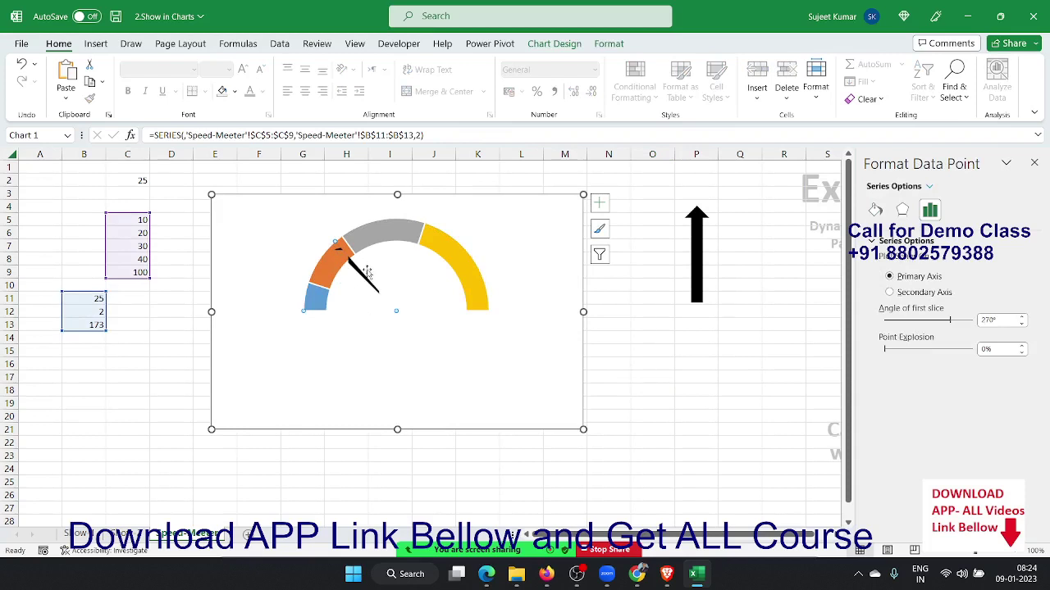
drag(361, 277, 363, 275)
drag(368, 272, 334, 274)
click(875, 210)
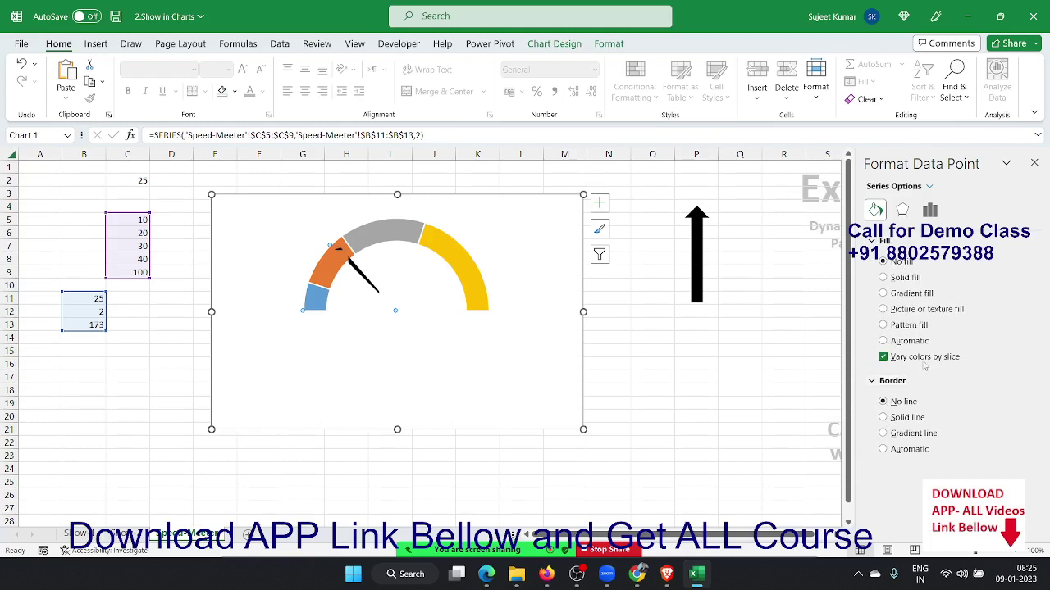
click(917, 279)
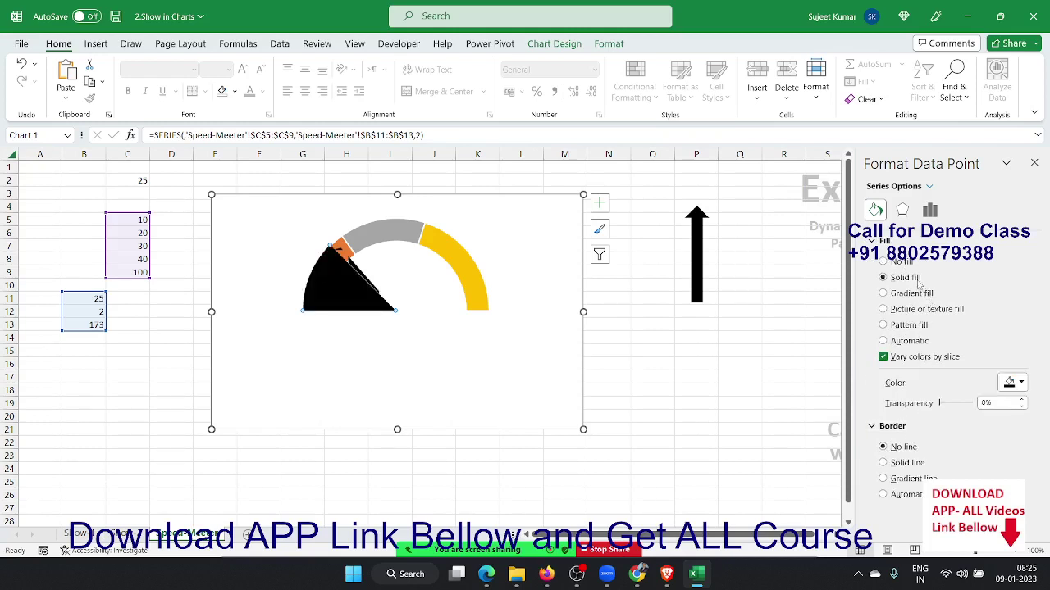
key(ctrl+z)
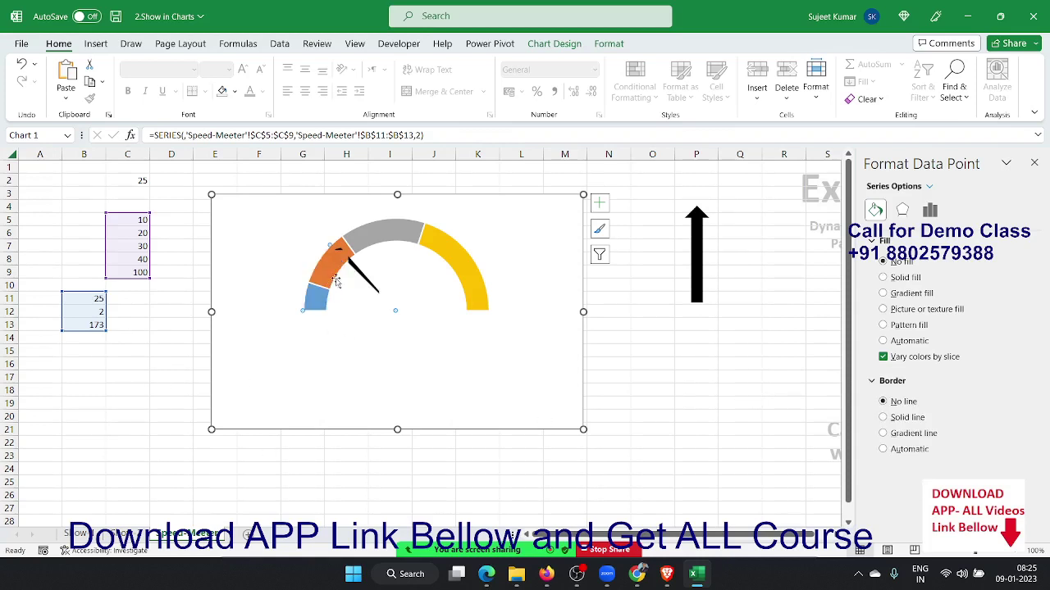
Change the gauge series' plot order in its SERIES formula to 1.
click(492, 393)
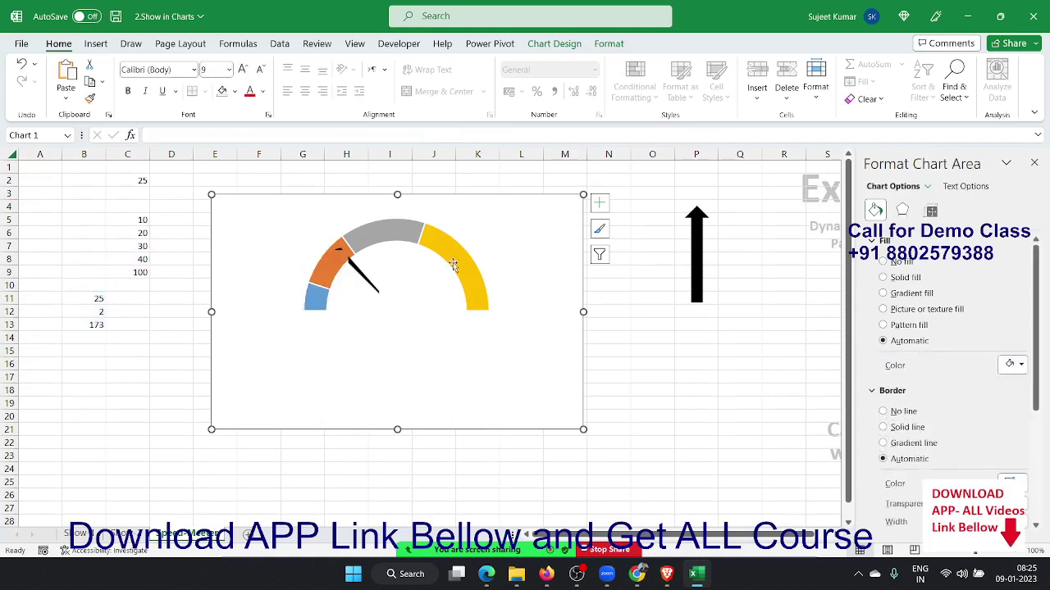
click(439, 246)
click(439, 246)
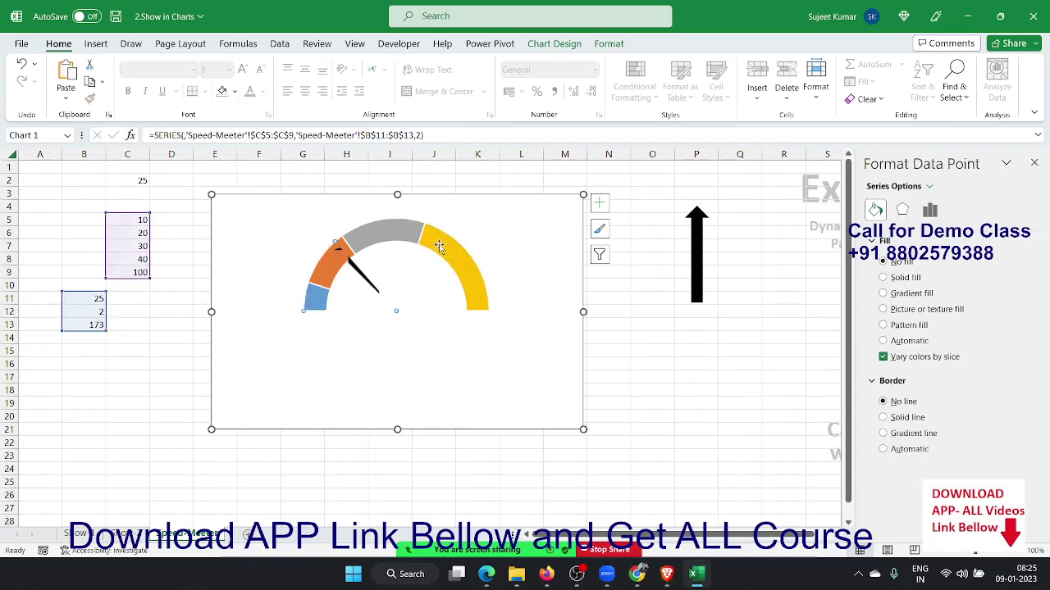
click(529, 291)
click(467, 274)
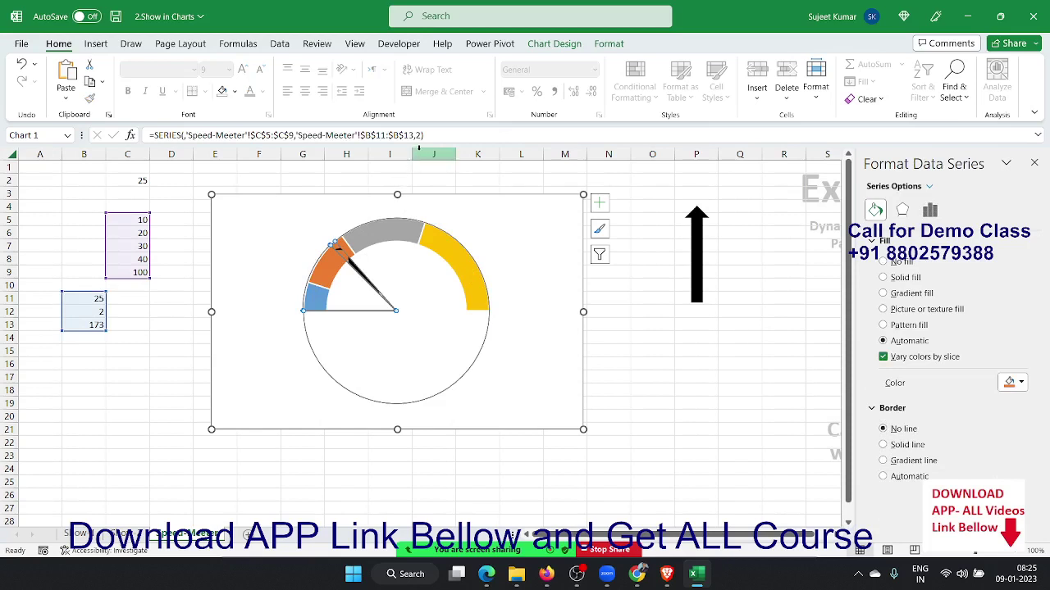
click(452, 137)
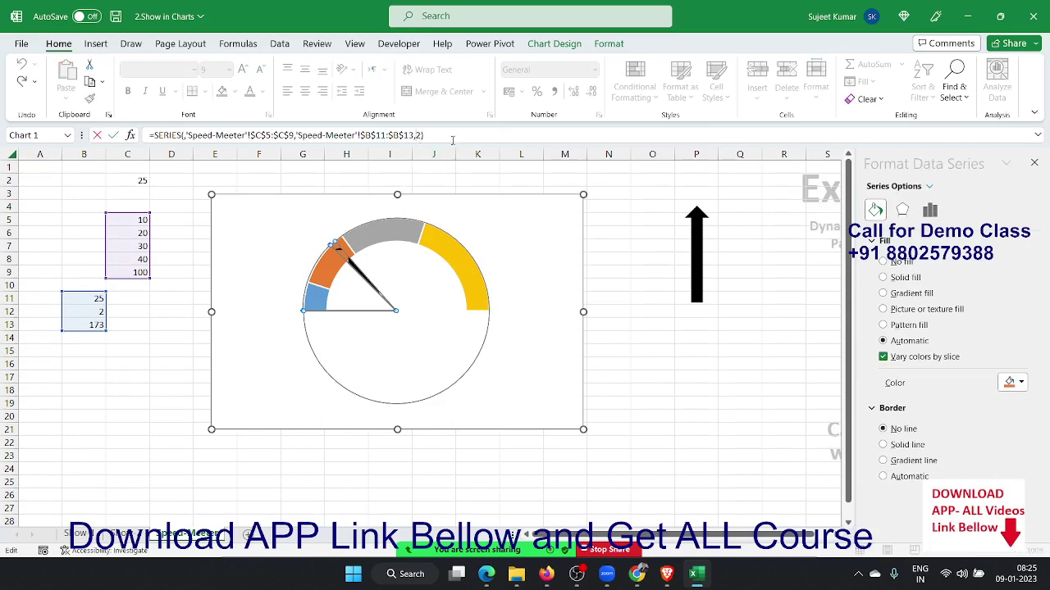
key(BackSpace)
text(1)
key(Return)
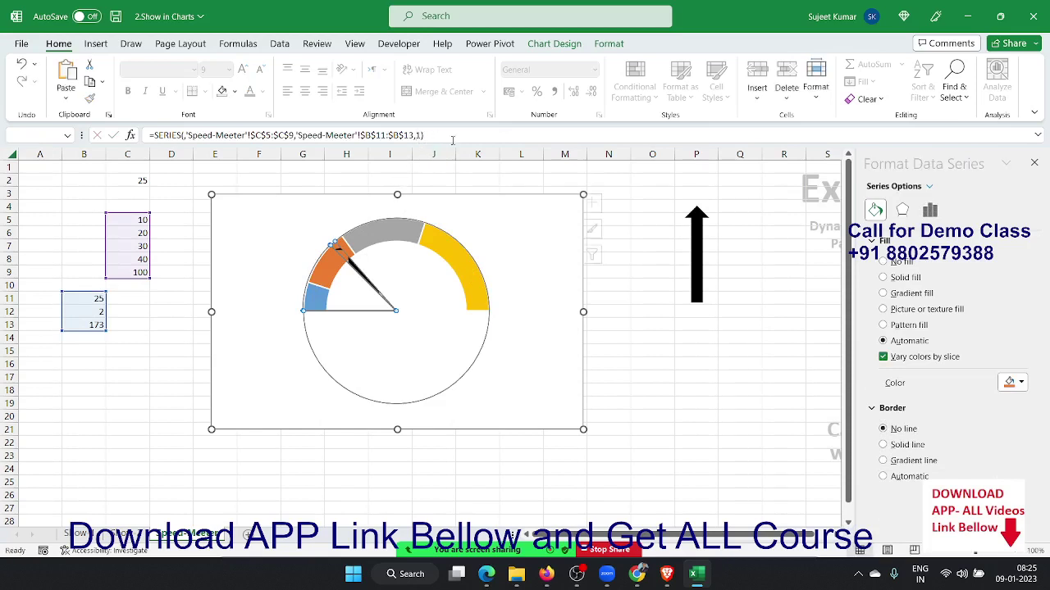
Delete the plot order number from the SERIES formula again and check the slices.
click(580, 256)
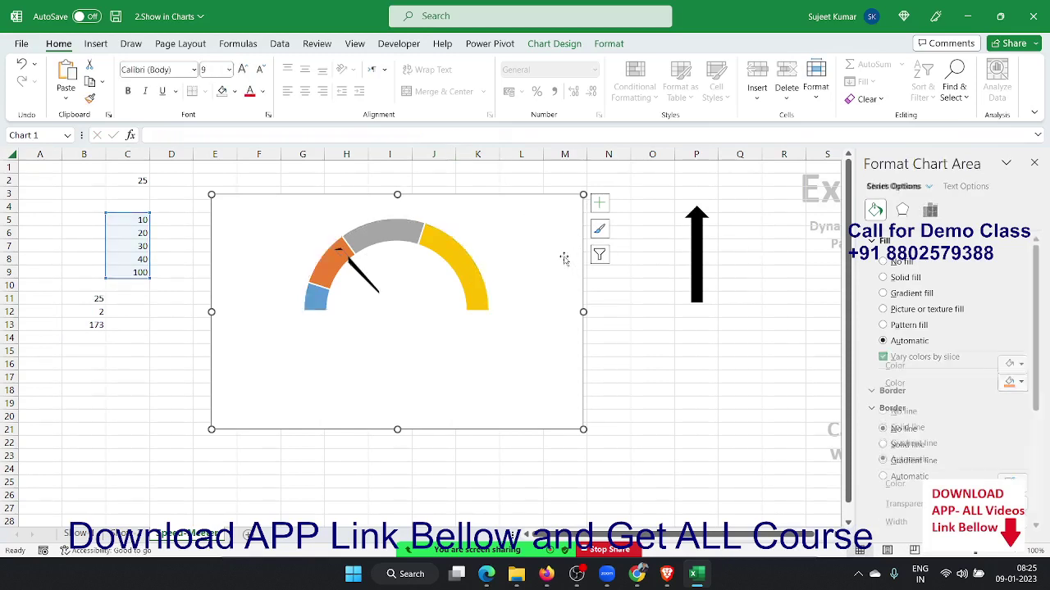
click(475, 259)
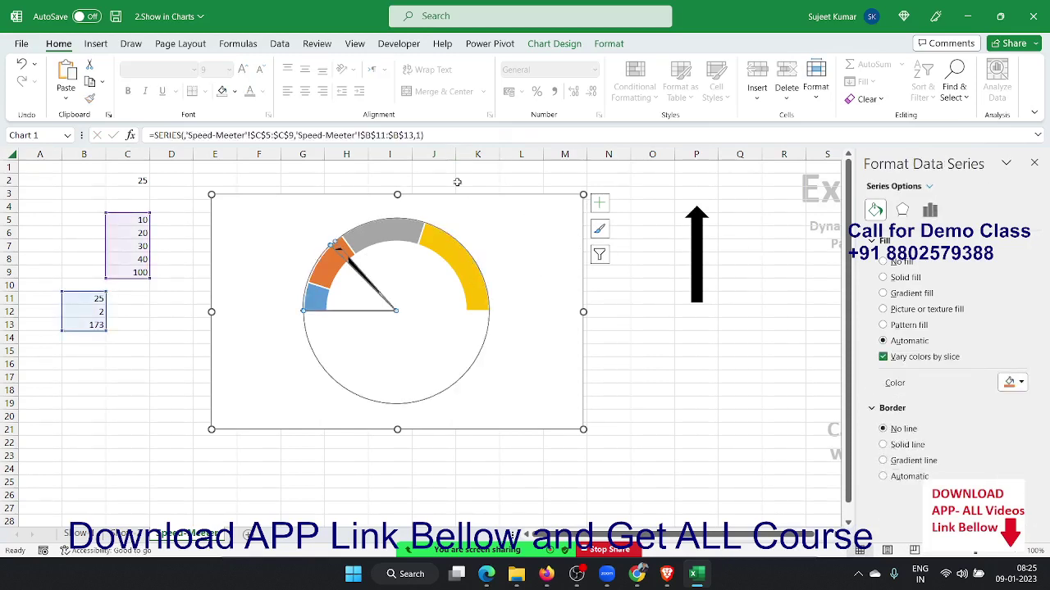
click(425, 136)
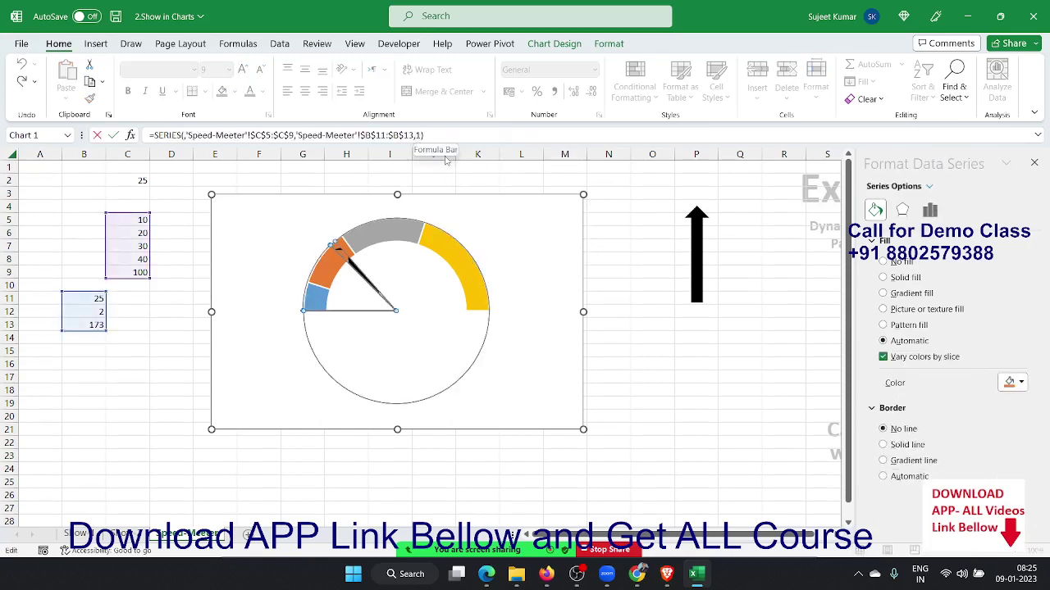
key(BackSpace)
text(2)
key(Return)
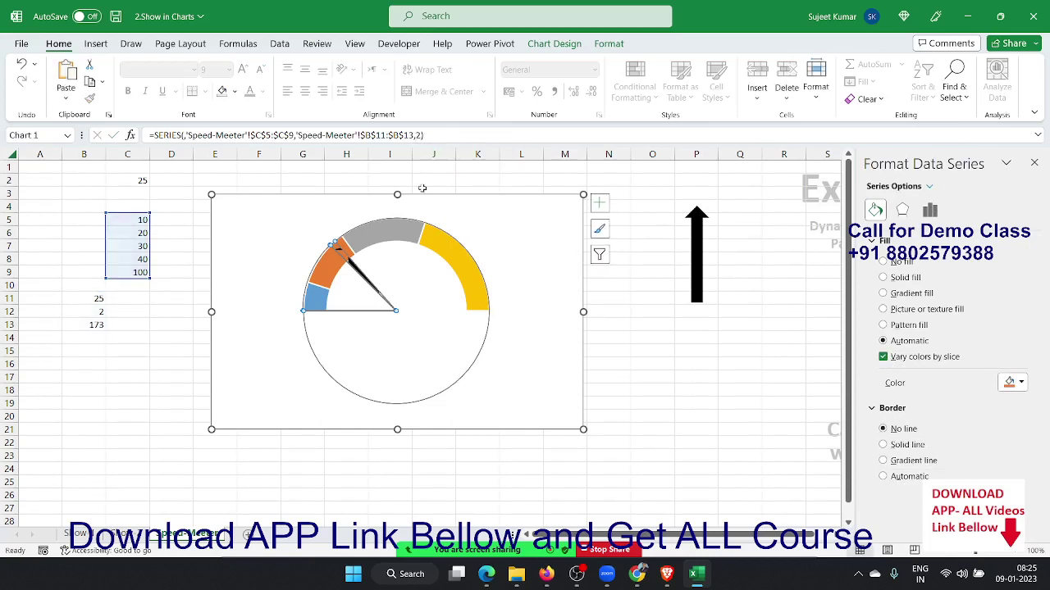
click(401, 235)
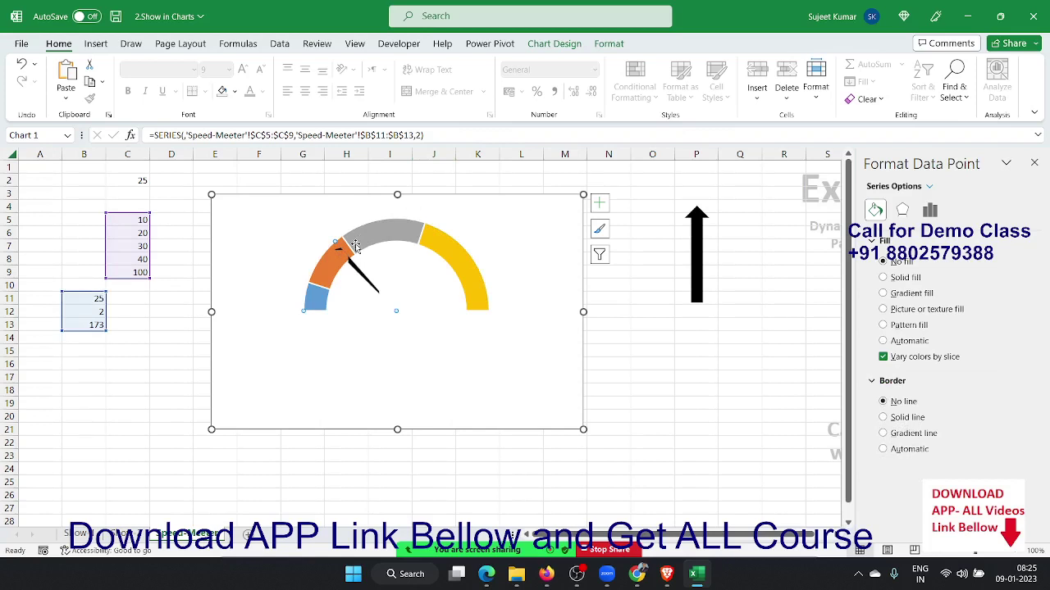
click(323, 277)
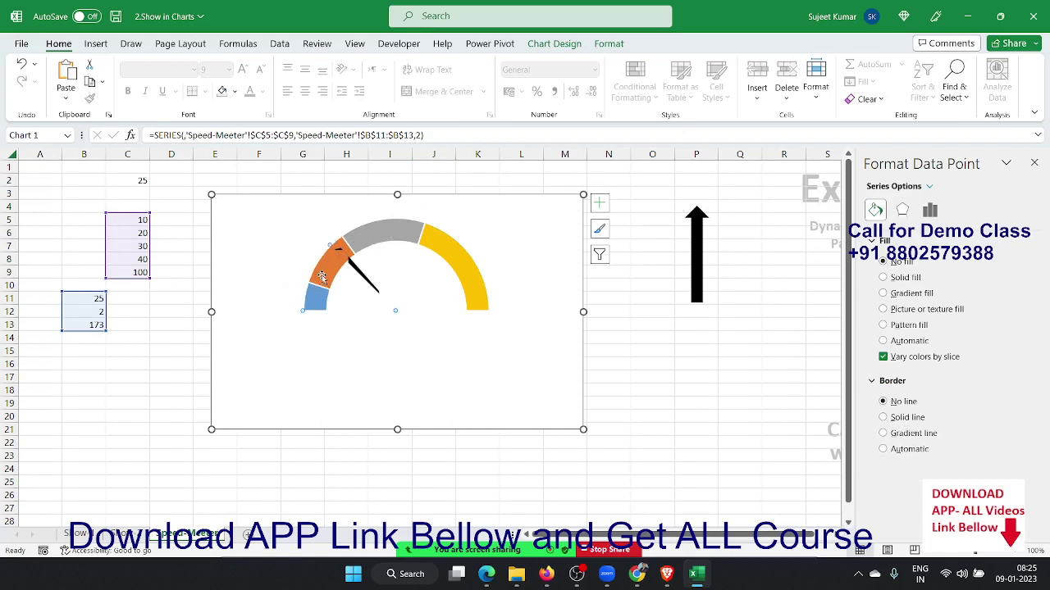
click(495, 364)
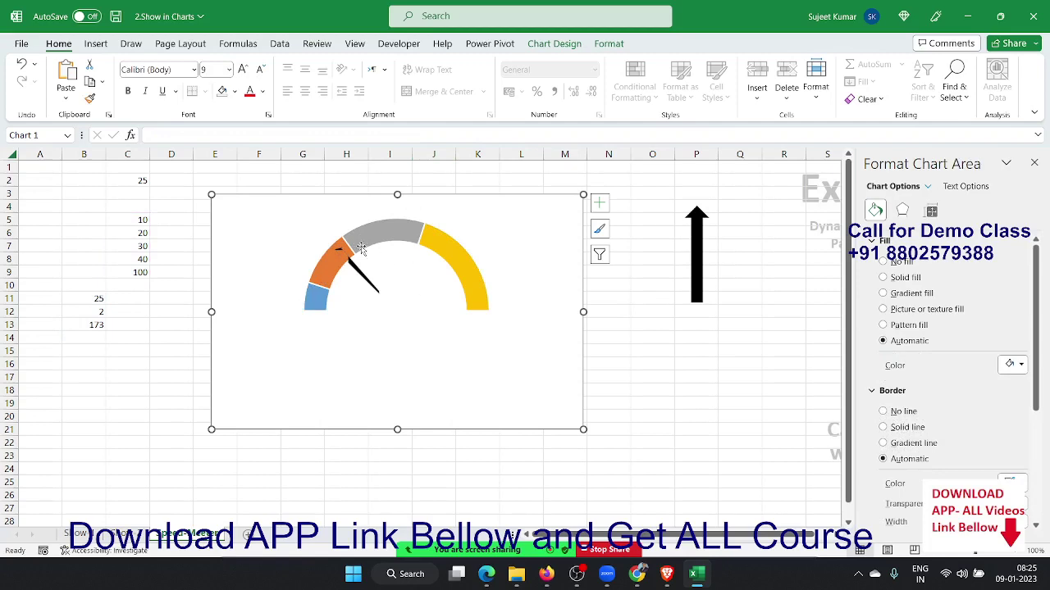
Pick Series 1 from the Chart Elements list and give it a solid line border.
click(609, 43)
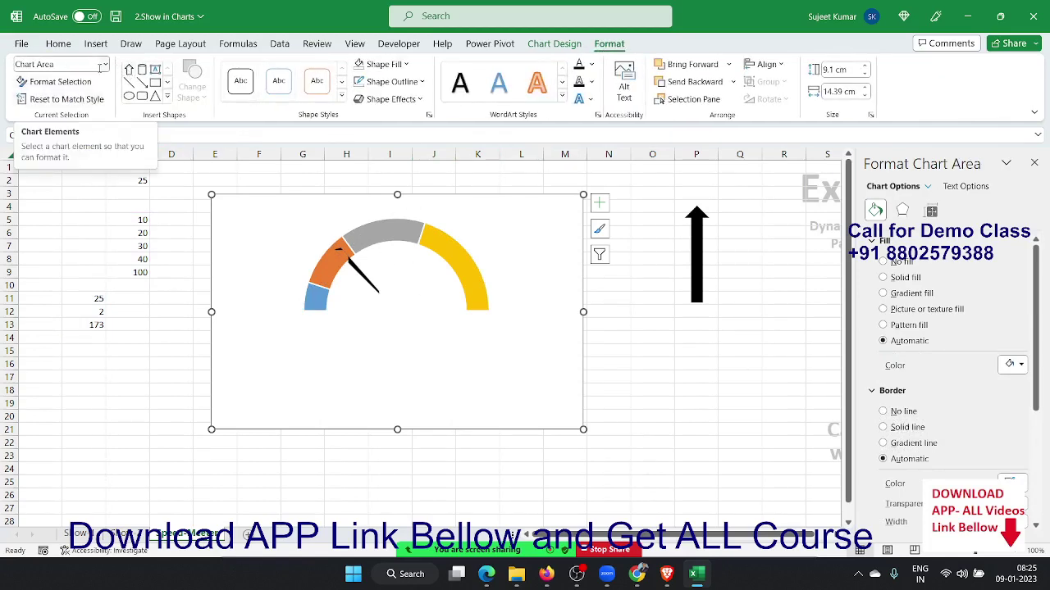
click(105, 65)
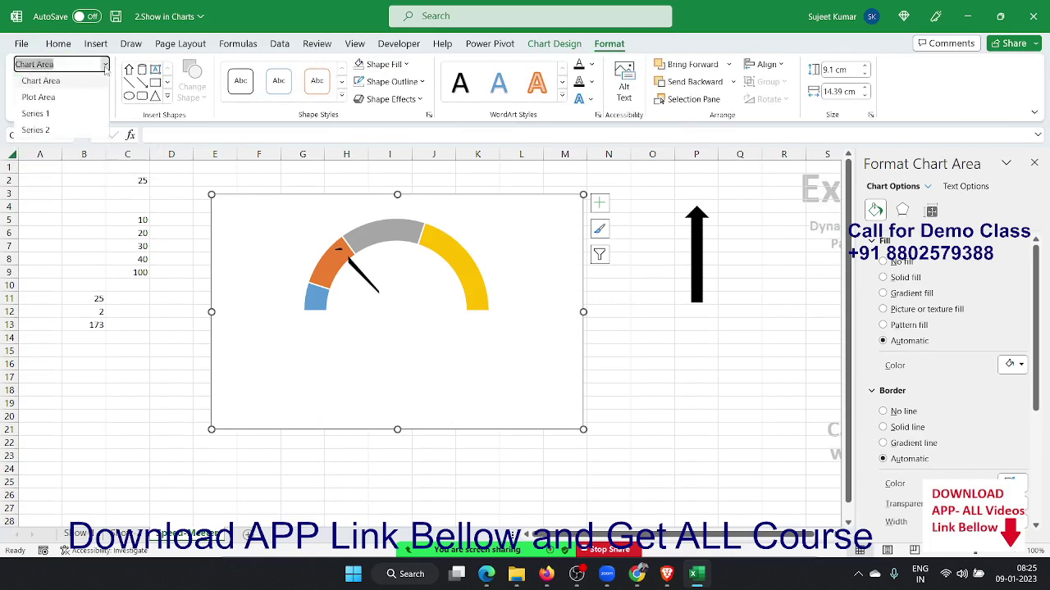
click(67, 115)
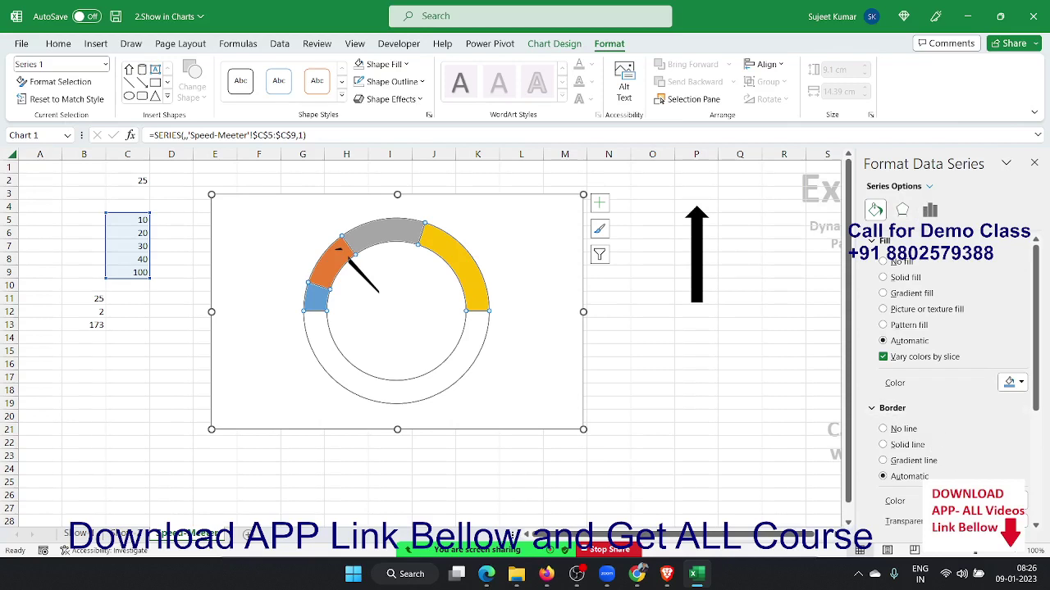
click(883, 444)
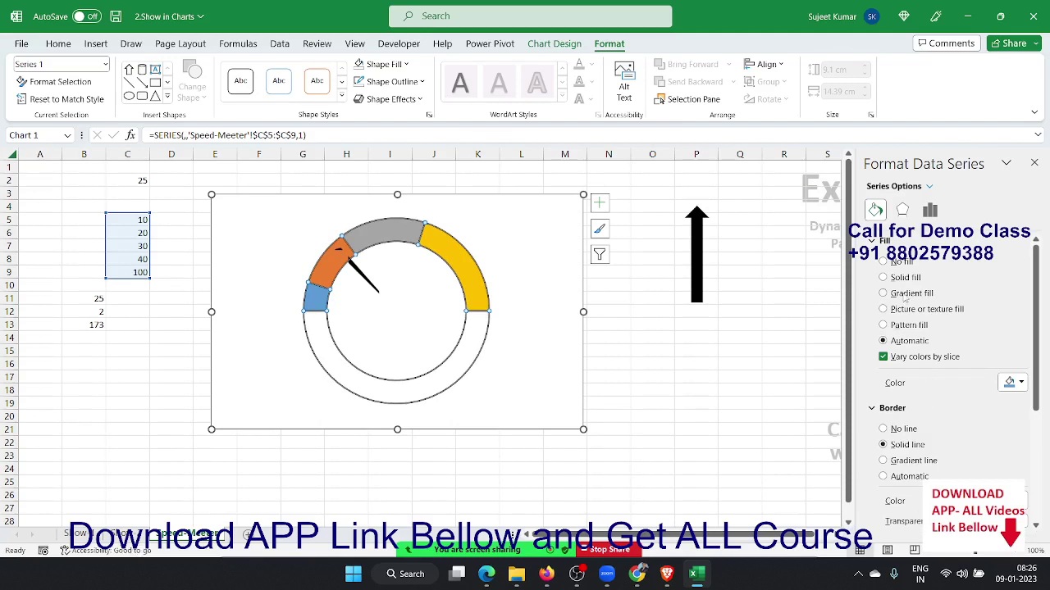
Try solid fill, no fill, orange colour and 62% transparency on the doughnut ring.
click(903, 283)
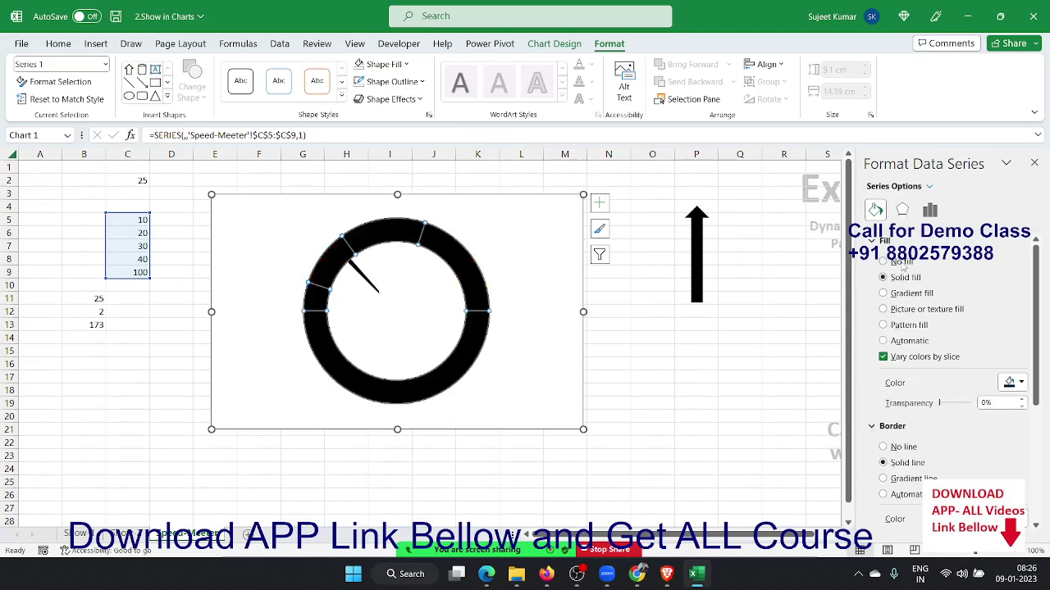
click(902, 262)
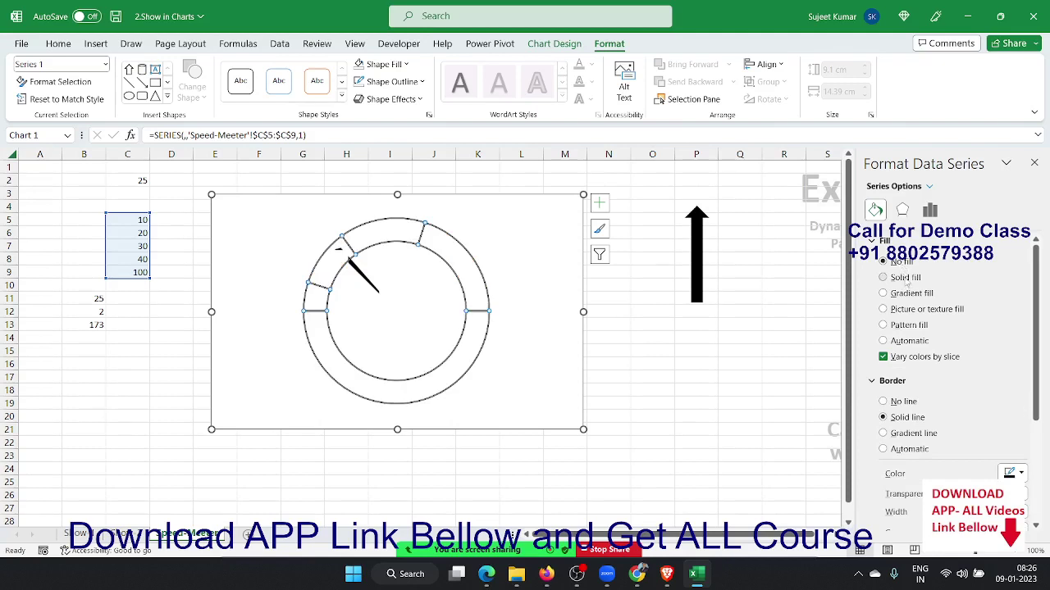
click(929, 281)
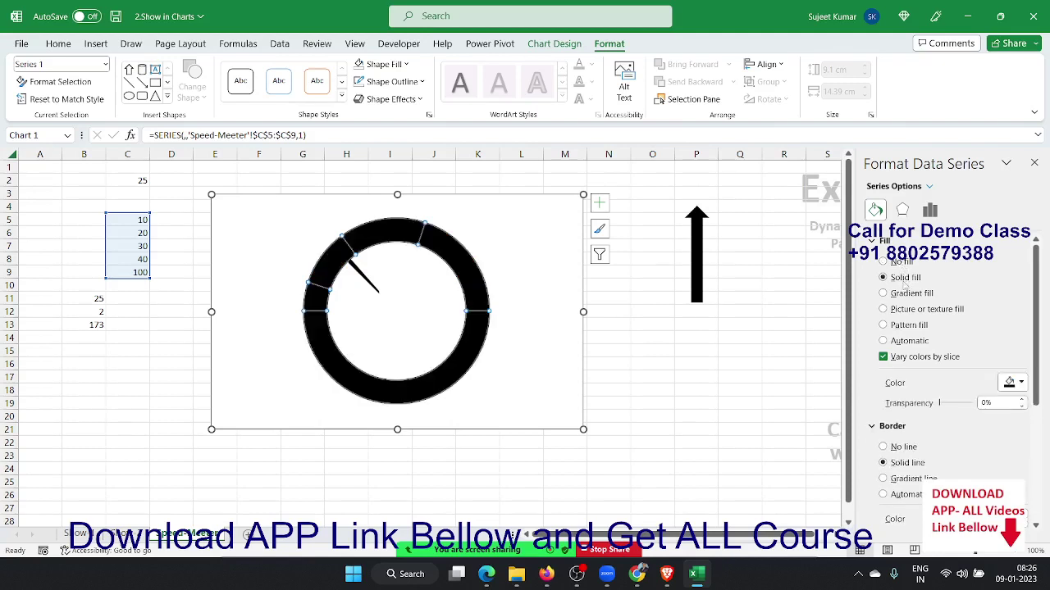
click(1015, 382)
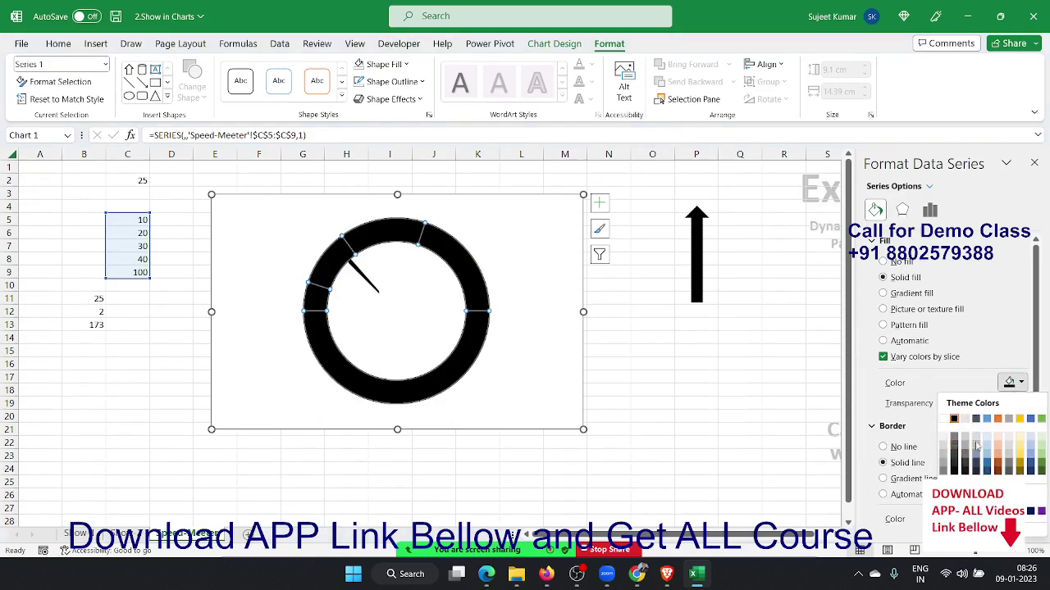
click(944, 381)
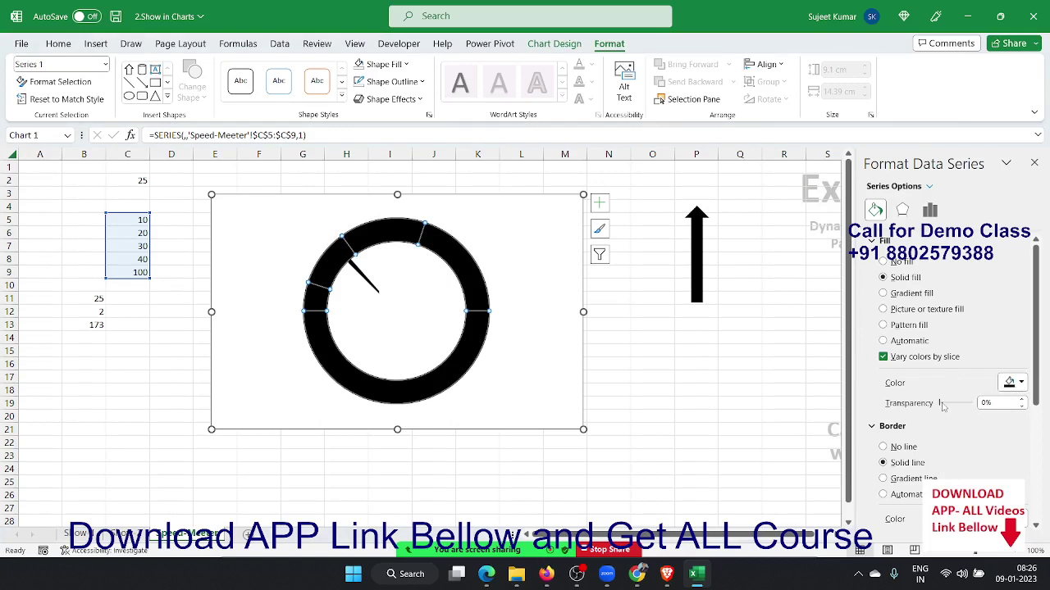
click(1009, 387)
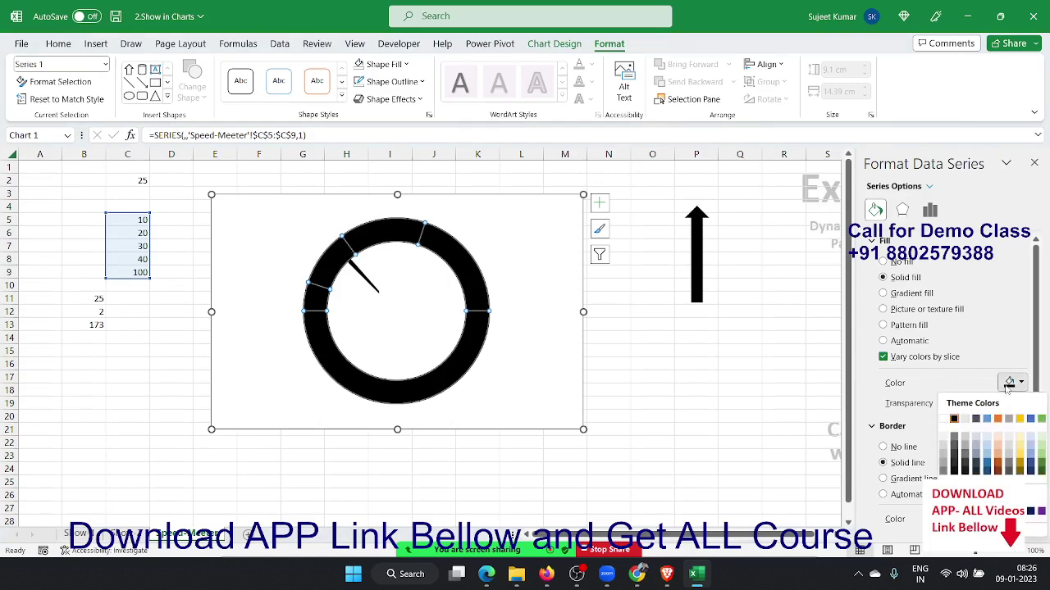
click(997, 419)
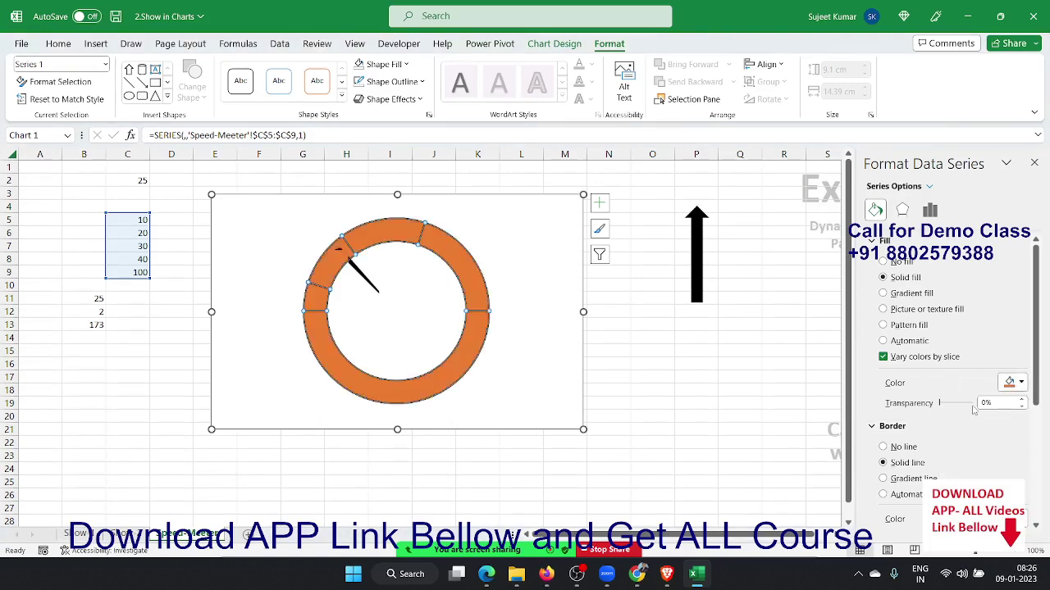
drag(942, 408, 963, 412)
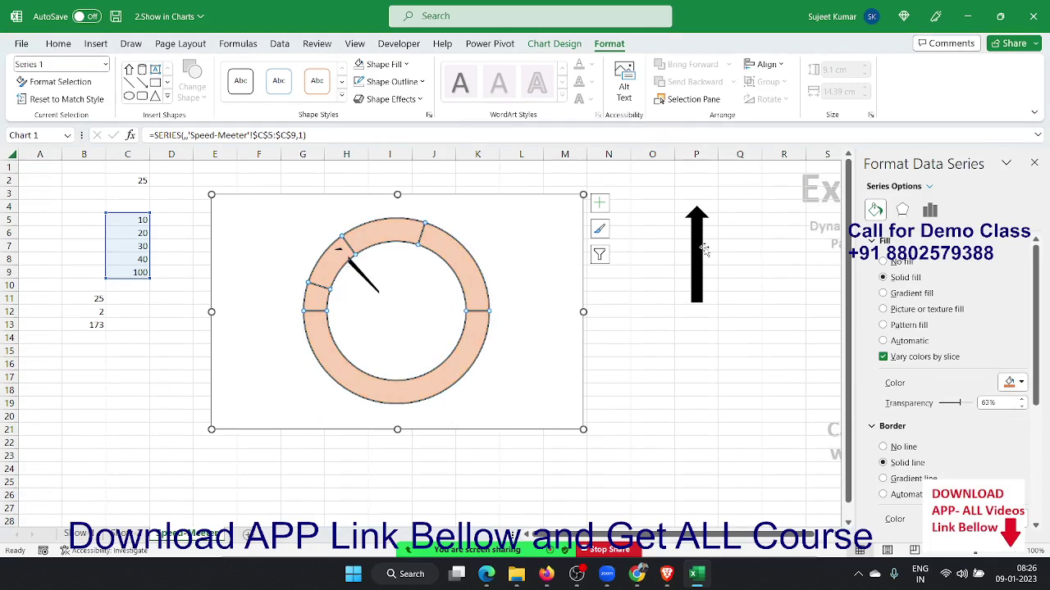
Undo the transparency, orange colour, solid fill and solid outline changes.
key(ctrl+z)
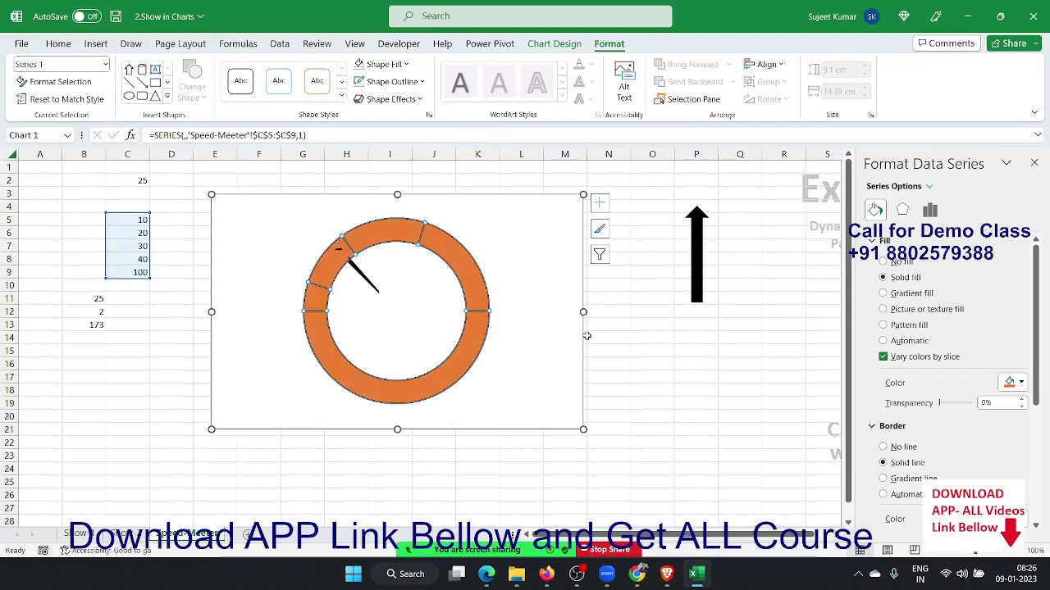
key(ctrl+z)
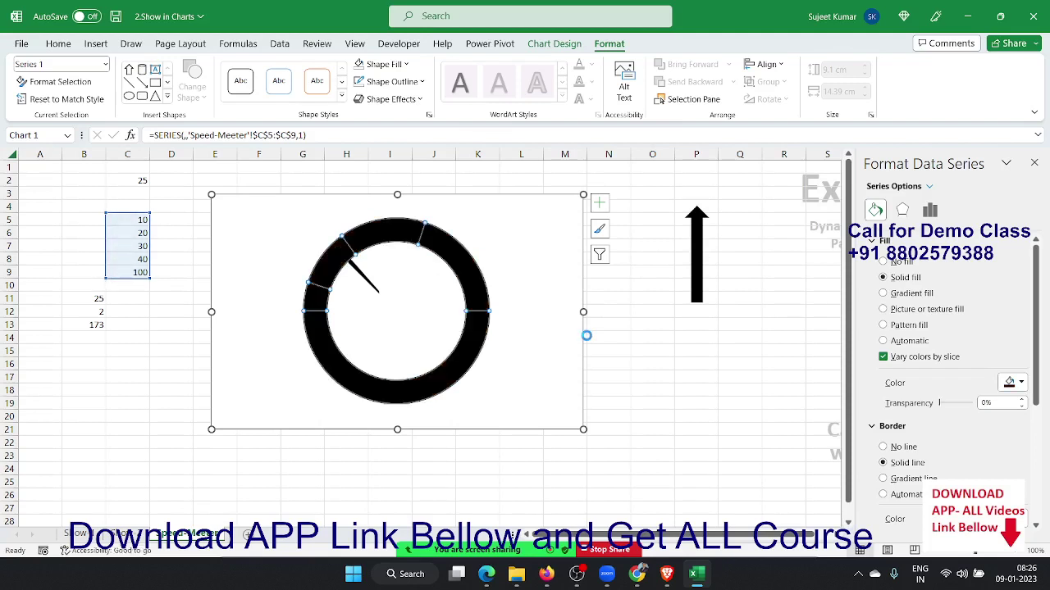
key(ctrl+z)
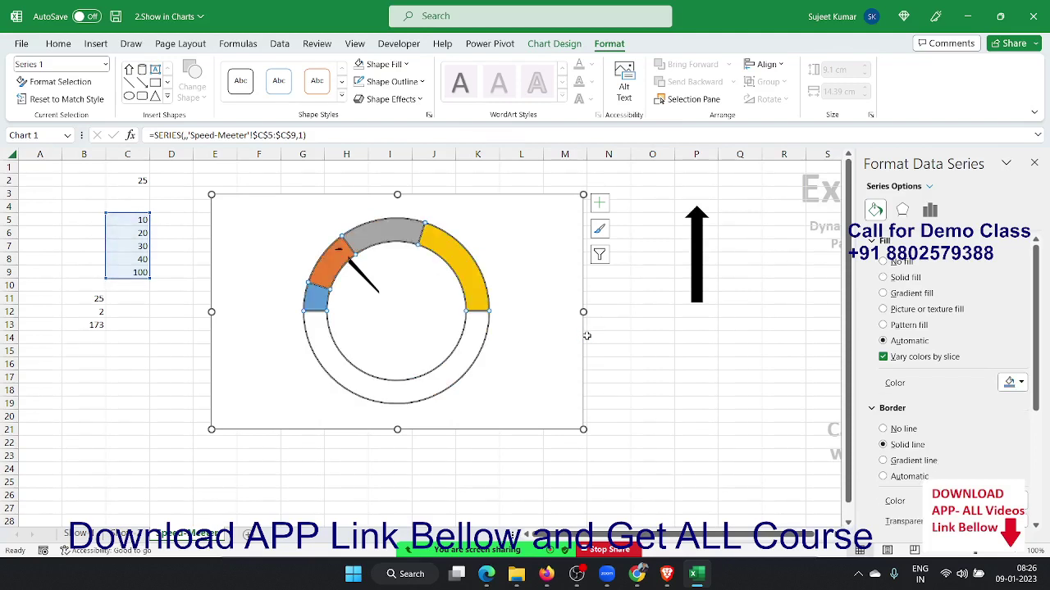
key(ctrl+z)
key(ctrl+z)
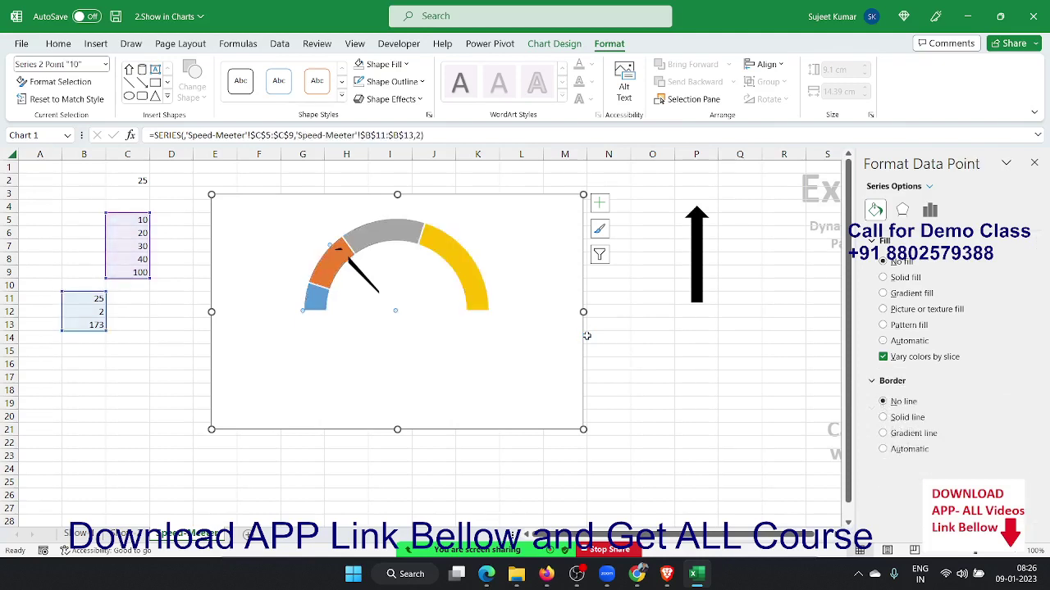
key(ctrl+z)
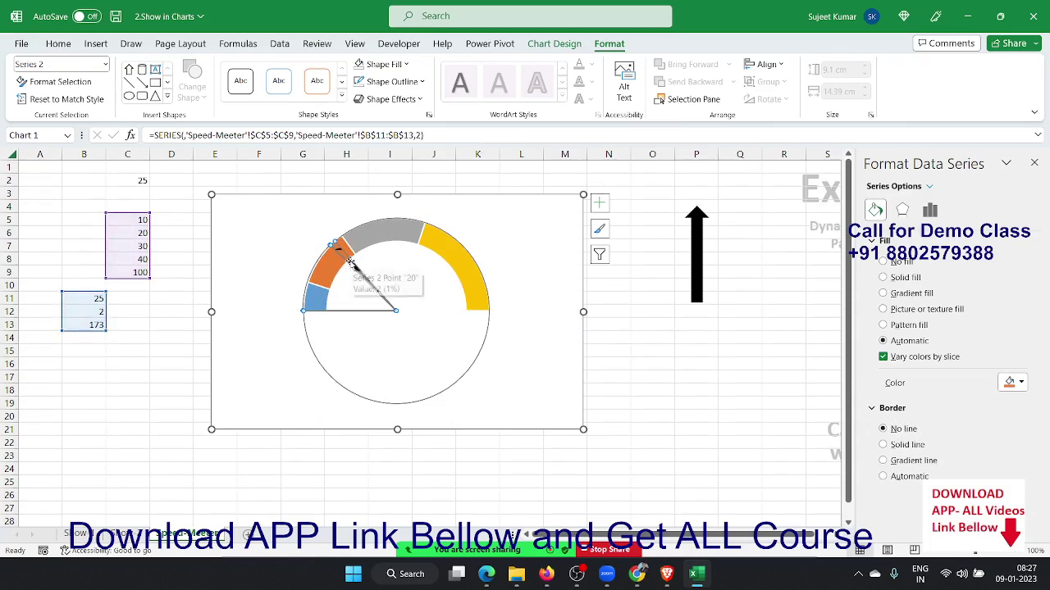
key(ctrl+y)
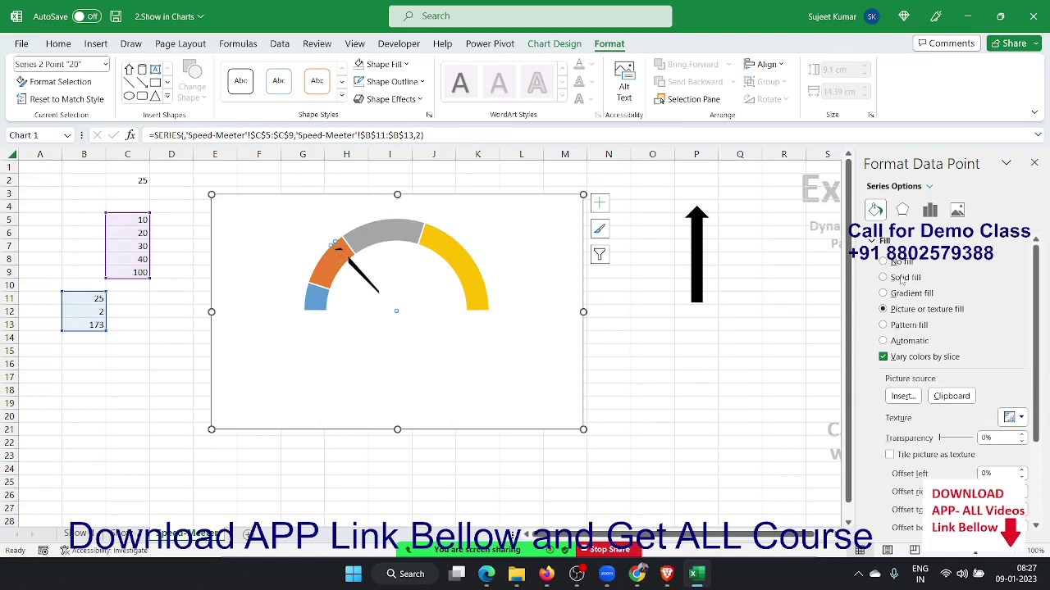
click(901, 279)
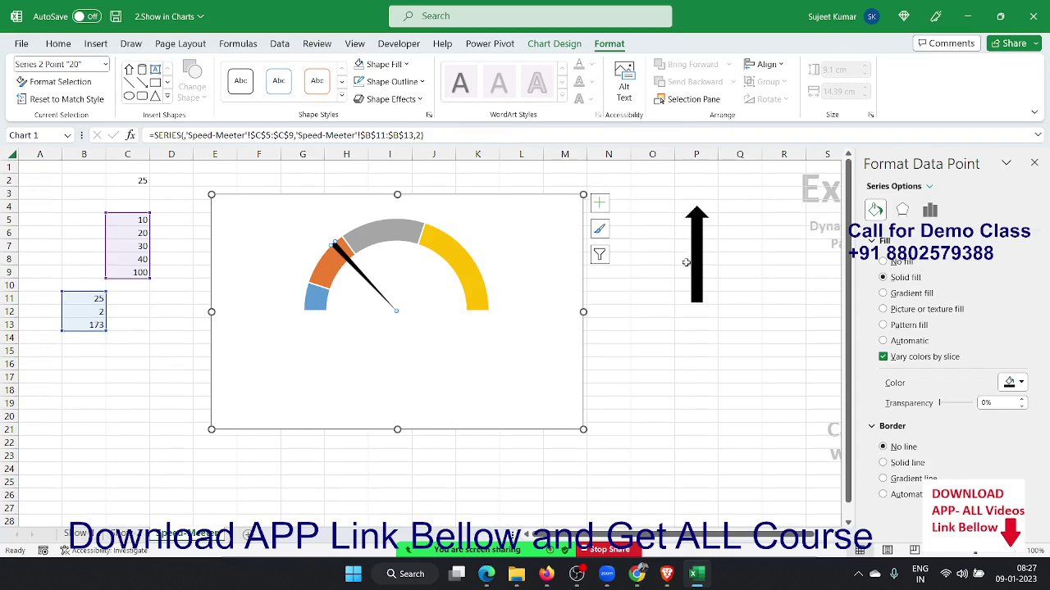
key(ctrl+z)
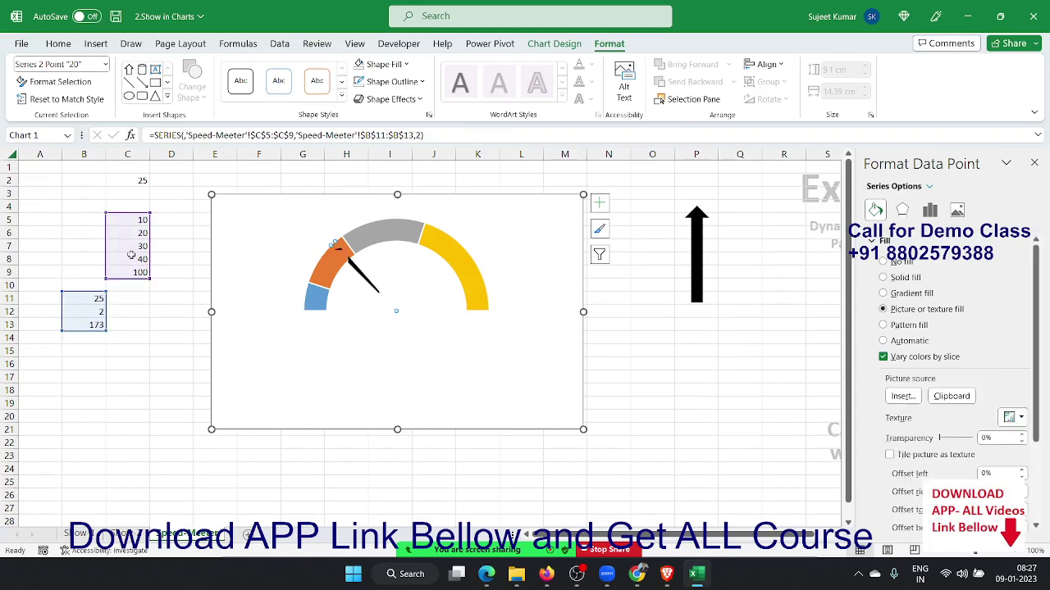
click(132, 178)
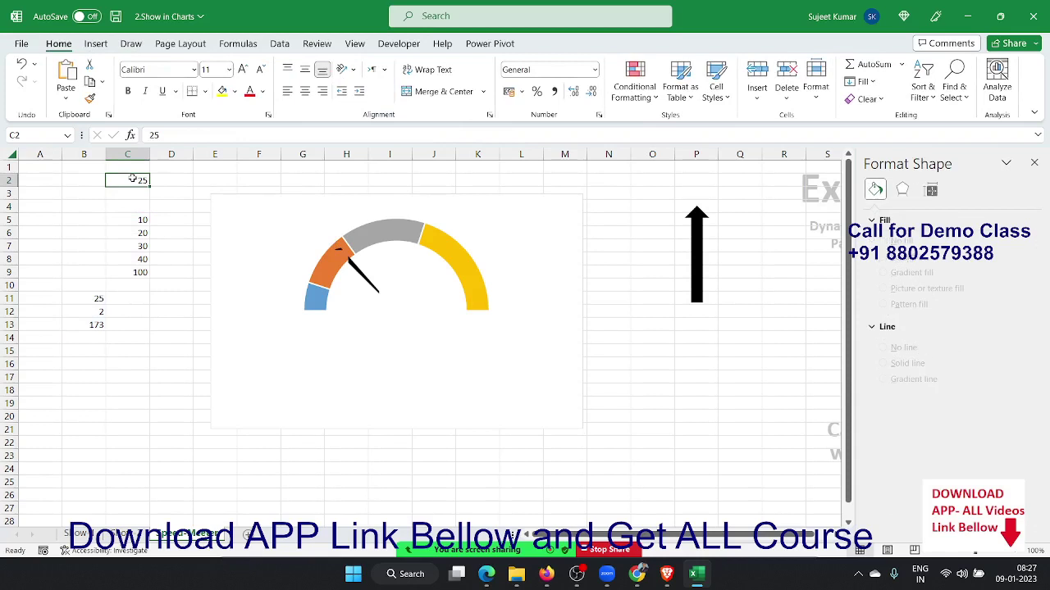
Enter 60 then 50 in C2, clearing the stray 50 typed into C3.
text(60)
key(Return)
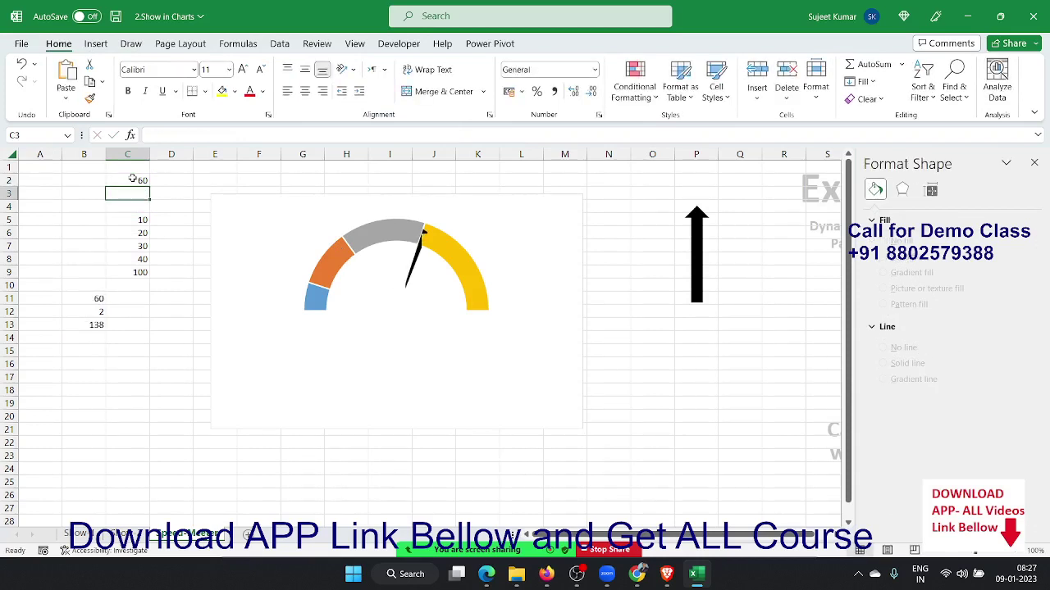
text(50)
key(Return)
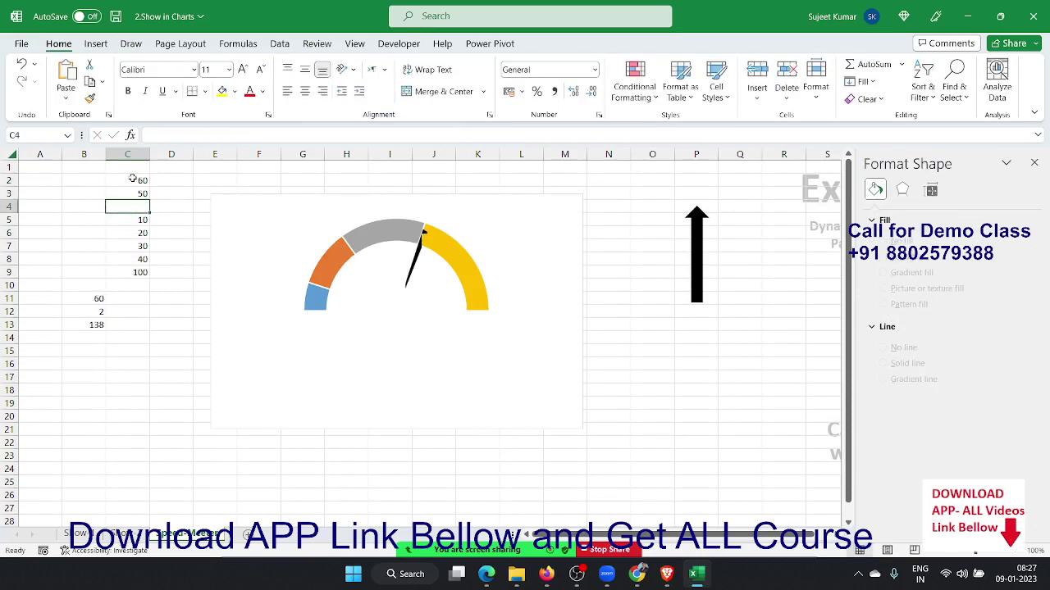
key(ctrl+z)
key(Up)
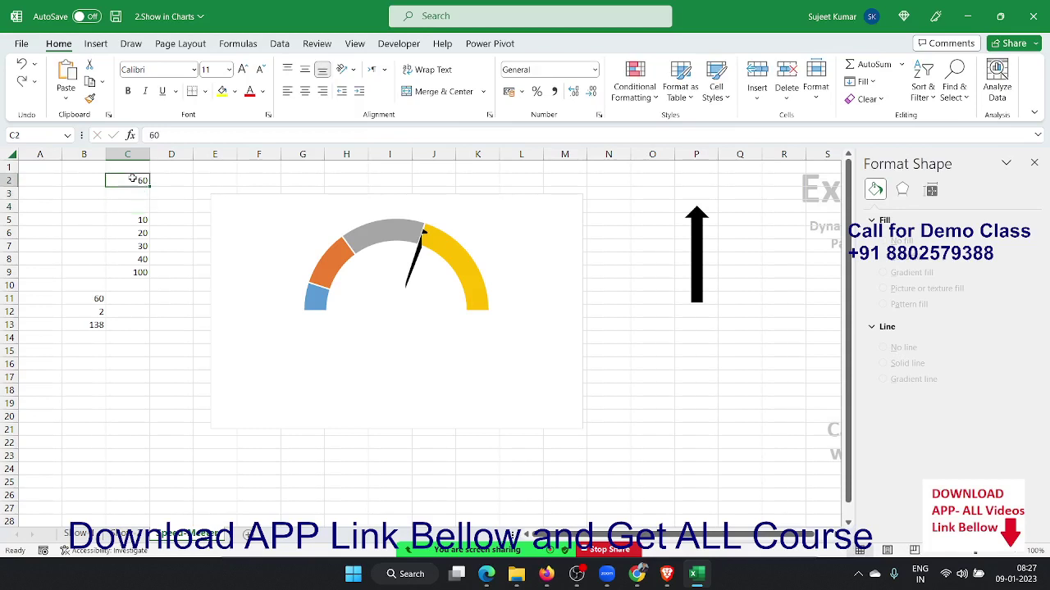
text(50)
key(Return)
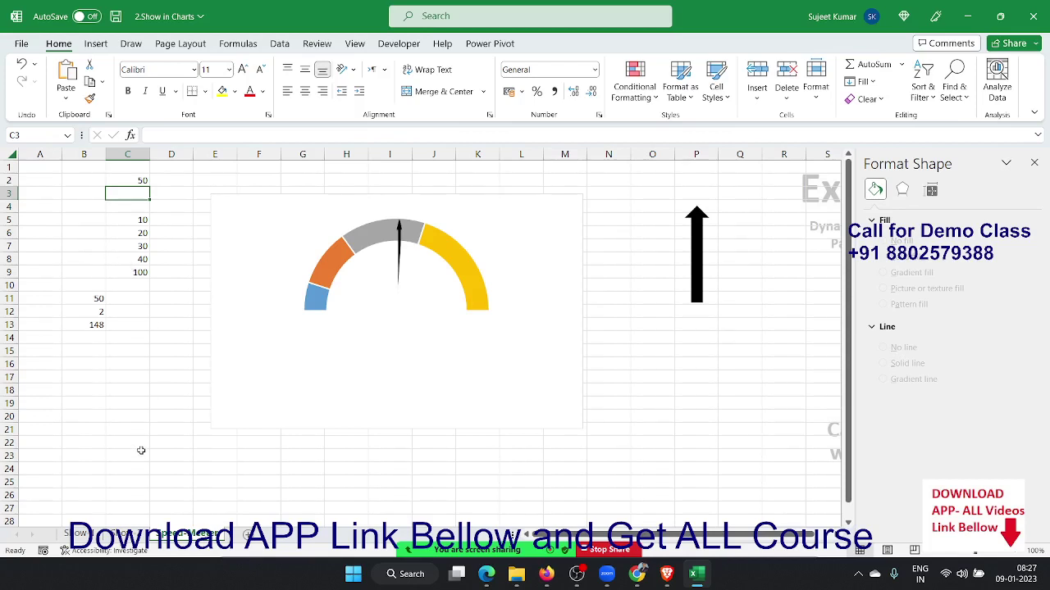
Close the Format Shape pane and save the workbook.
click(1034, 163)
click(693, 383)
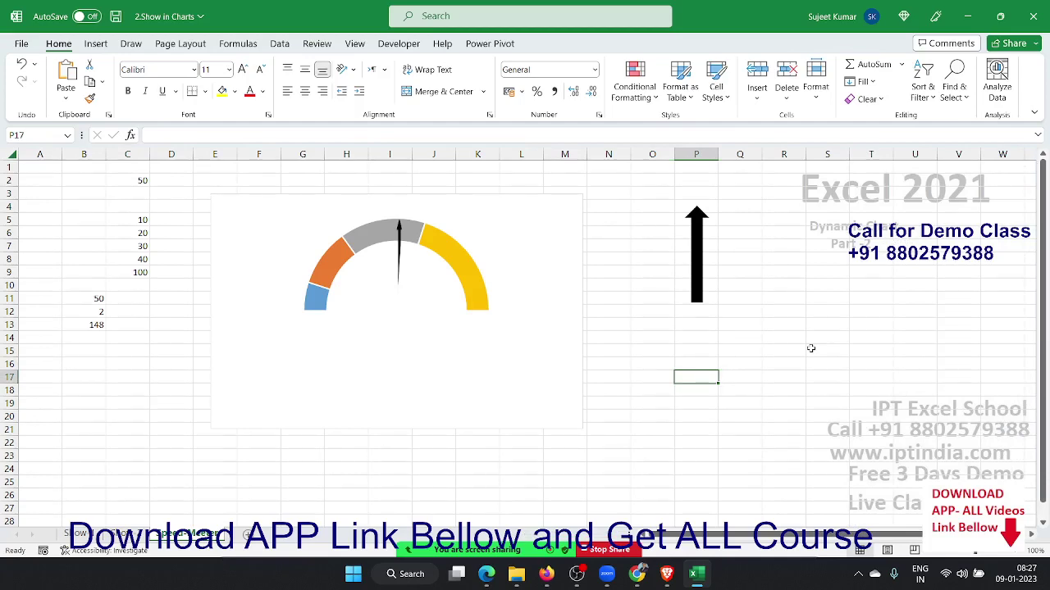
key(ctrl+s)
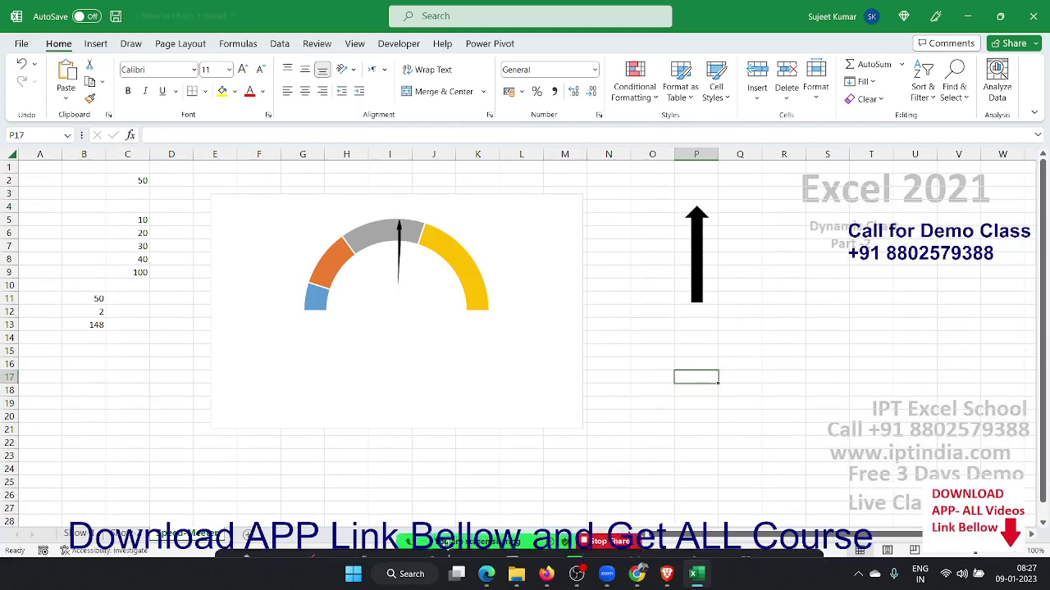